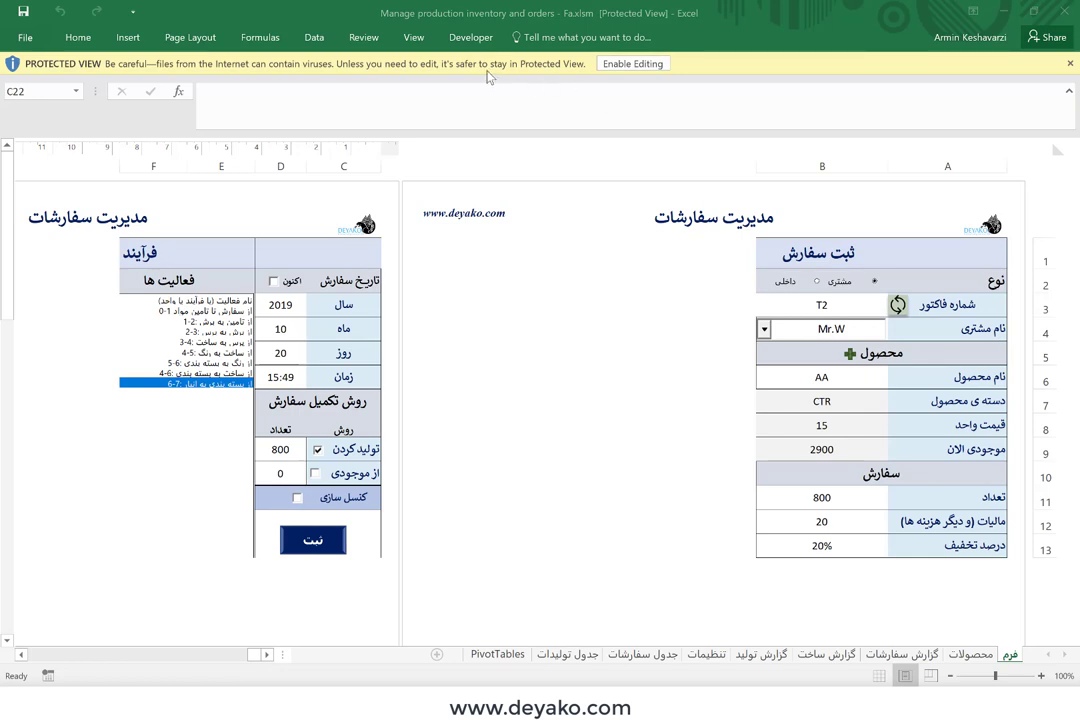
Step: Enable editing on the protected workbook and switch to the محصولات sheet listing items AA–XX
click(630, 65)
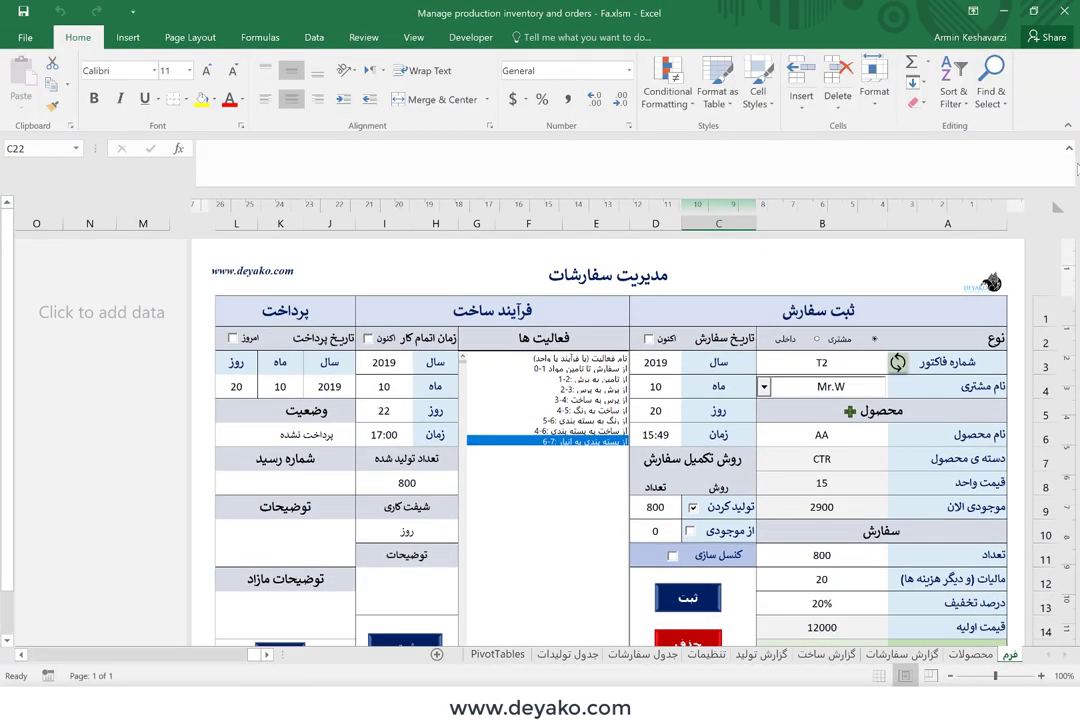
click(1069, 153)
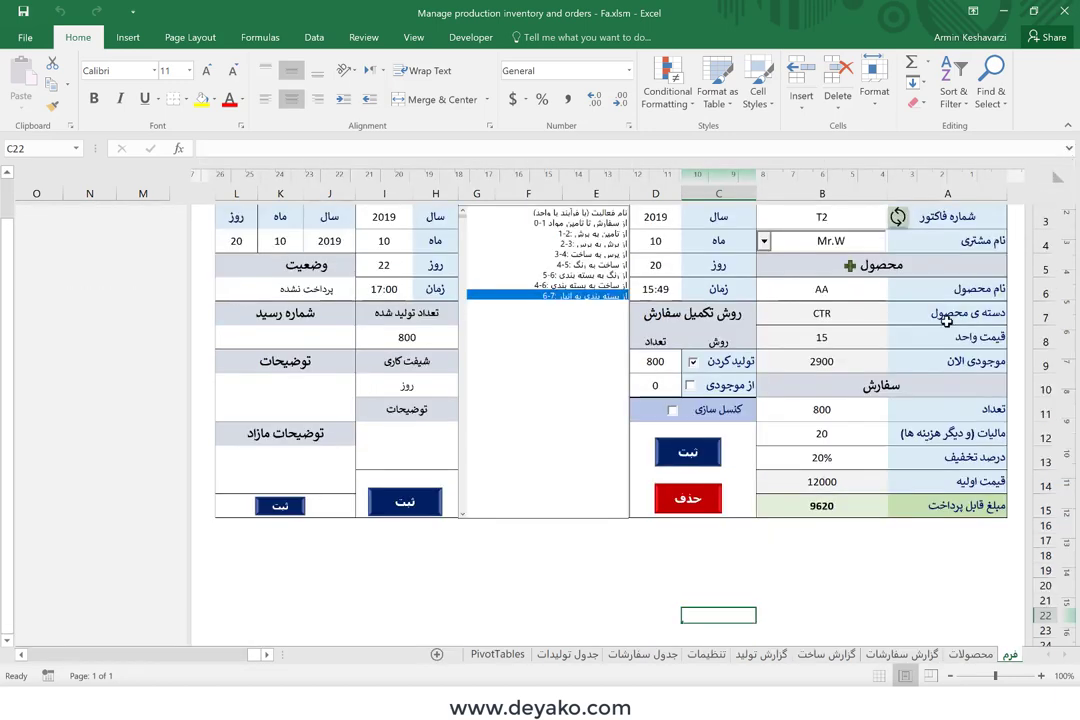
scroll(946, 319, up, 3)
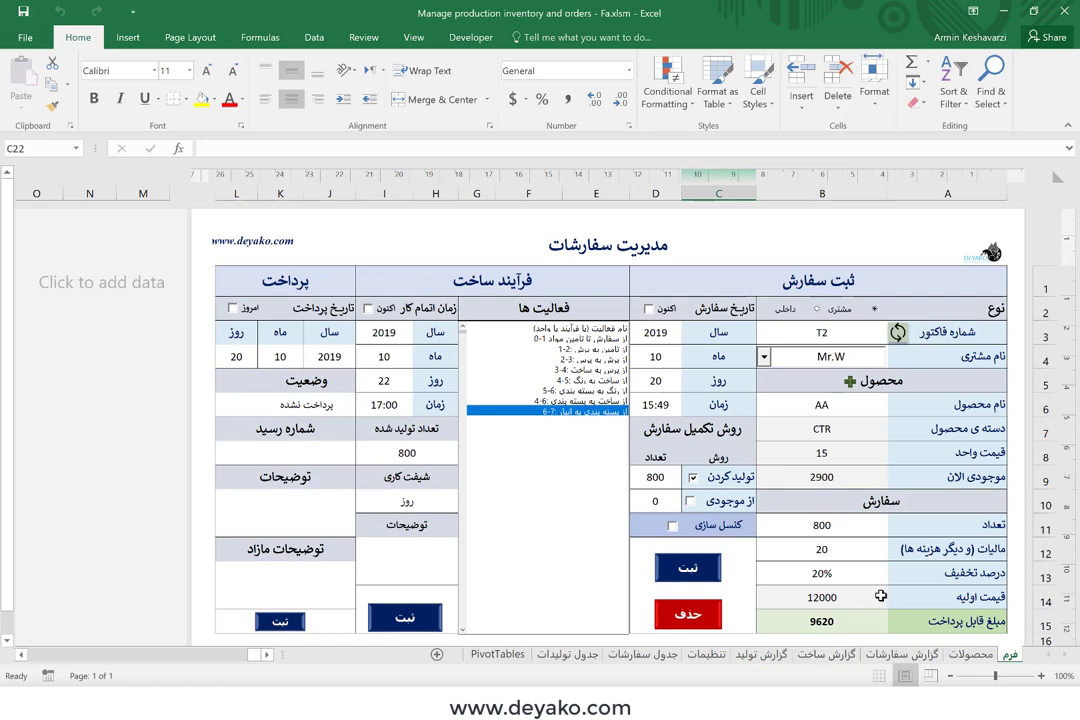
click(964, 664)
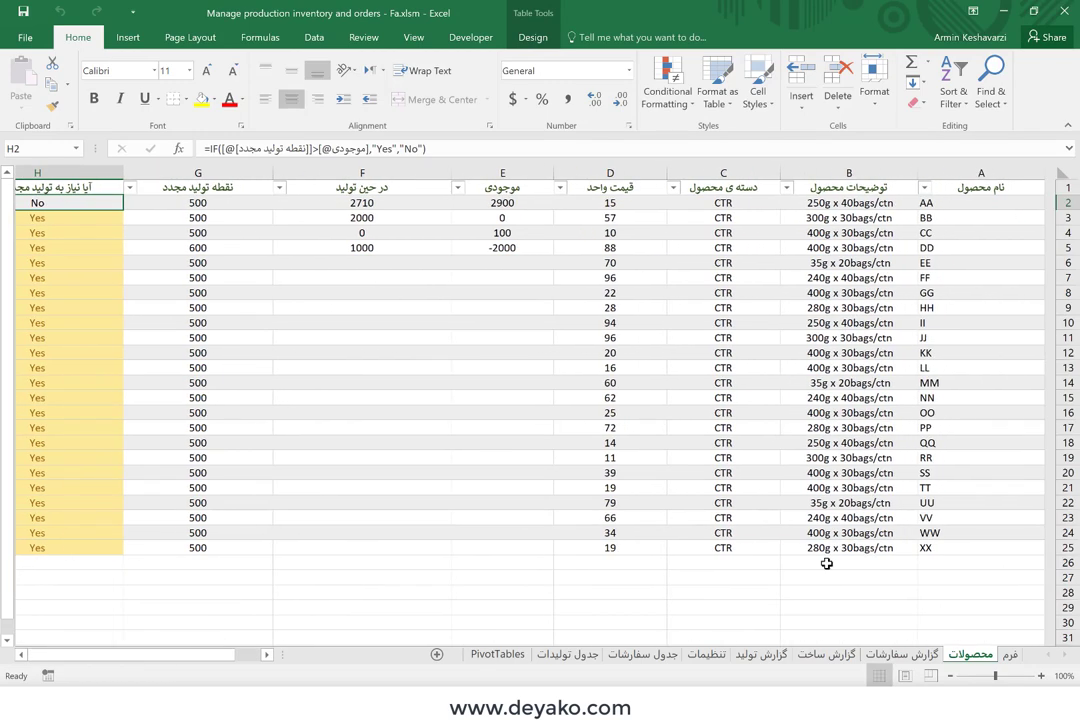
Step: Browse the گزارش سفارشات, گزارش ساخت, گزارش تولید and تنظیمات sheets, scrolling across the settings sheet
click(903, 655)
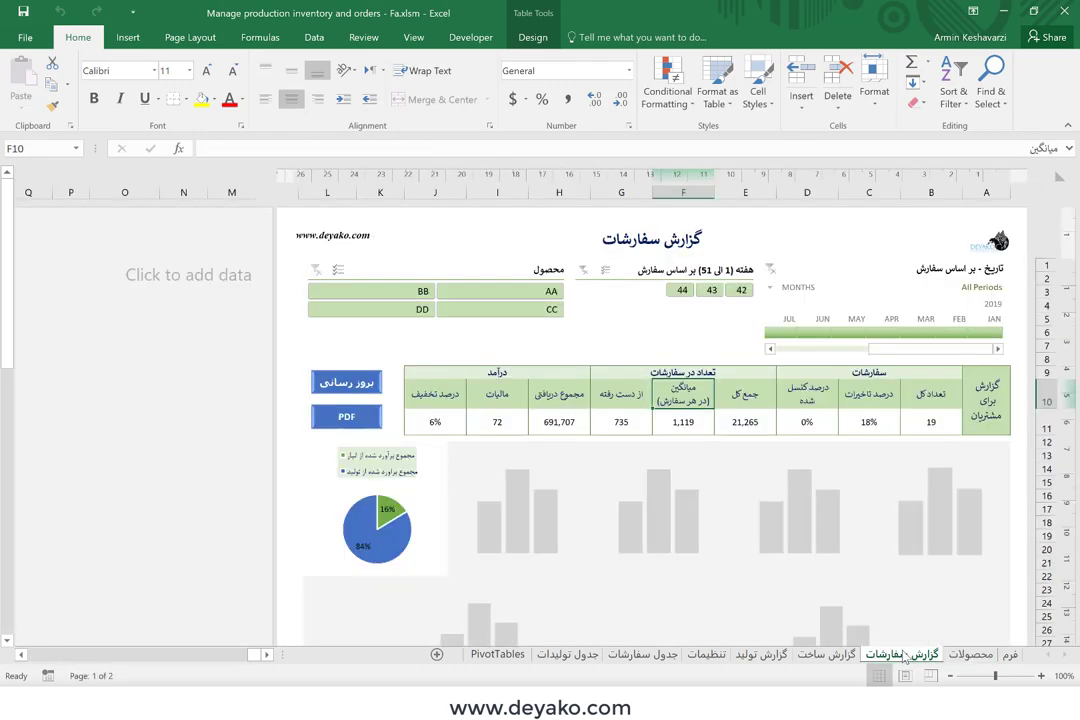
click(818, 656)
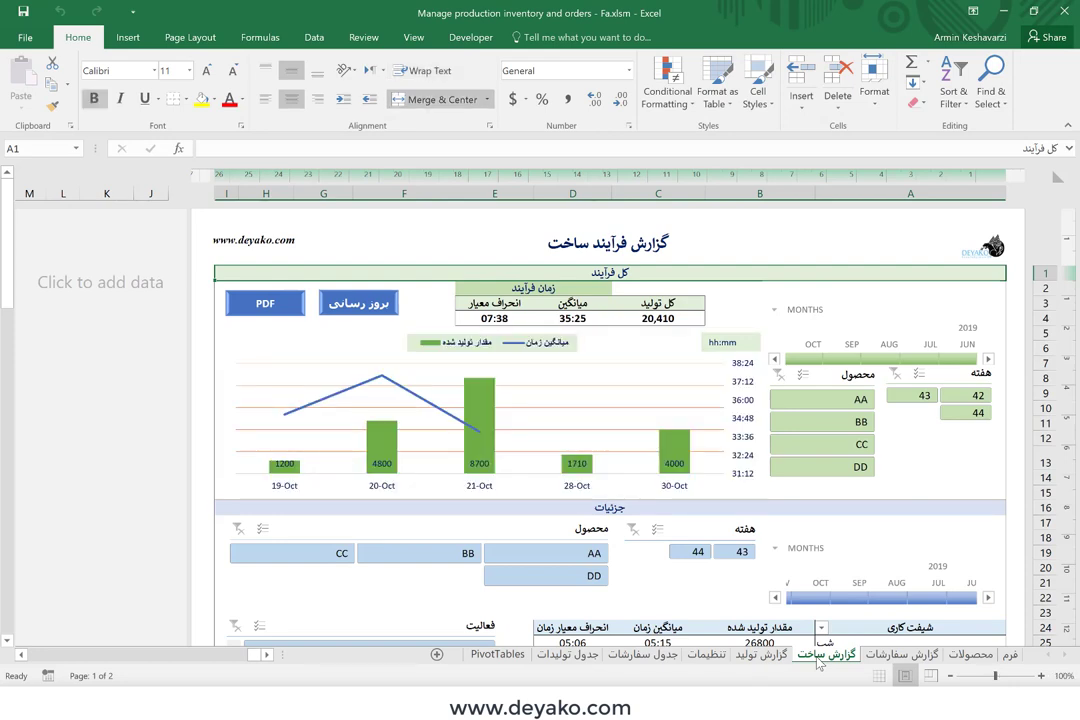
click(762, 655)
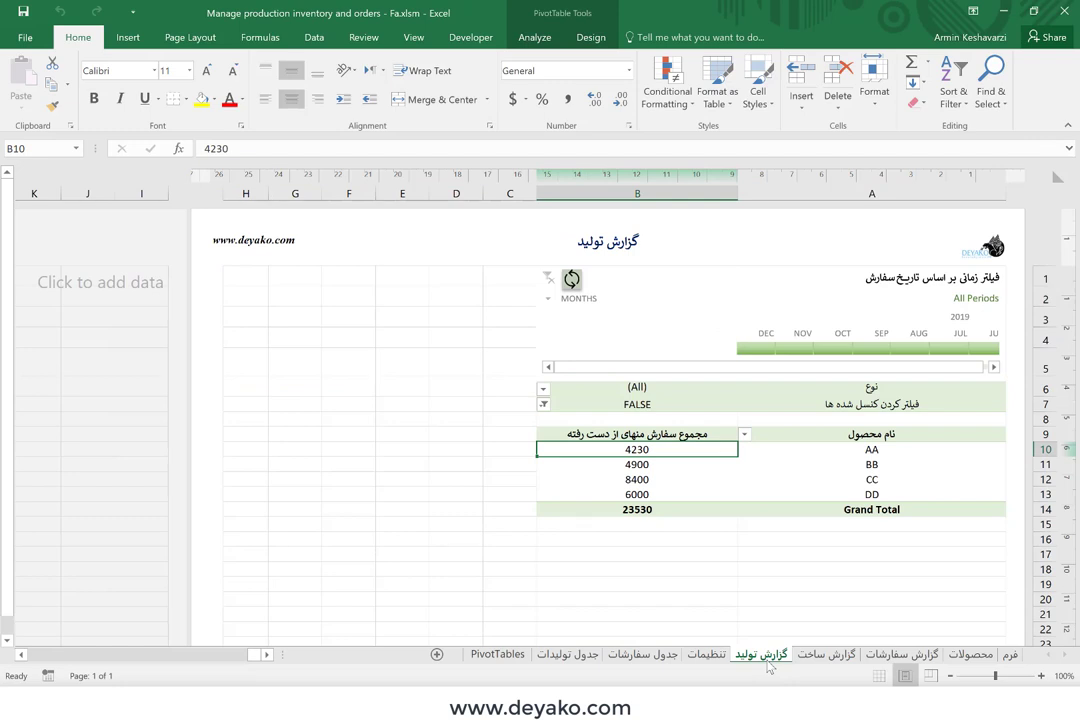
click(708, 656)
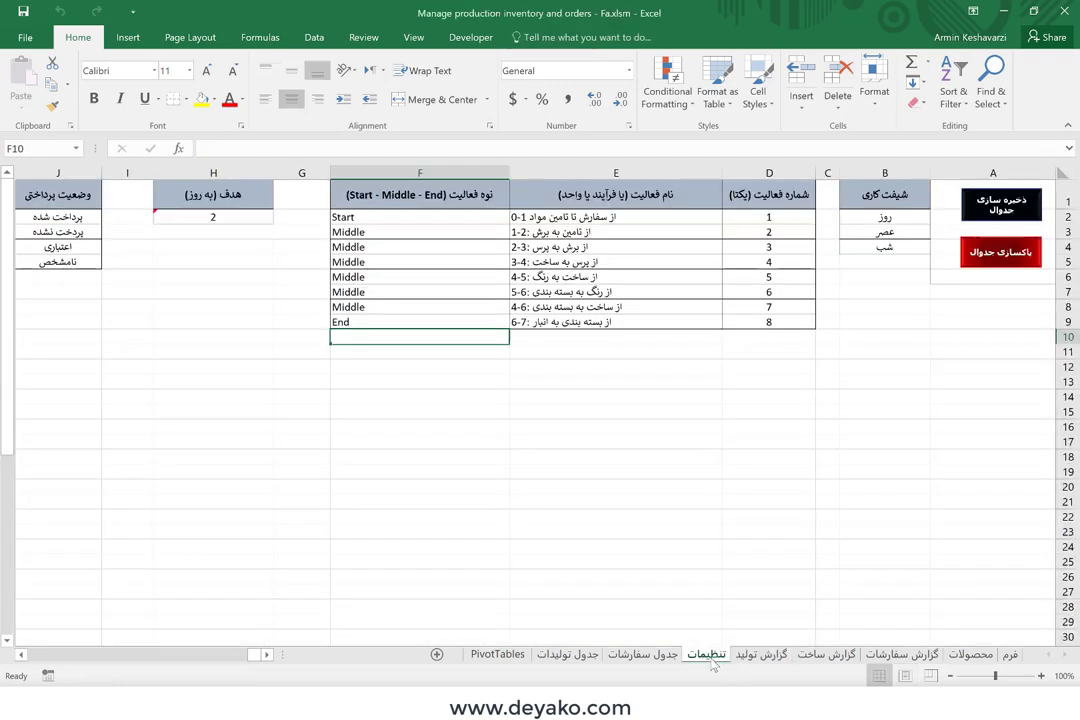
scroll(755, 388, left, 3)
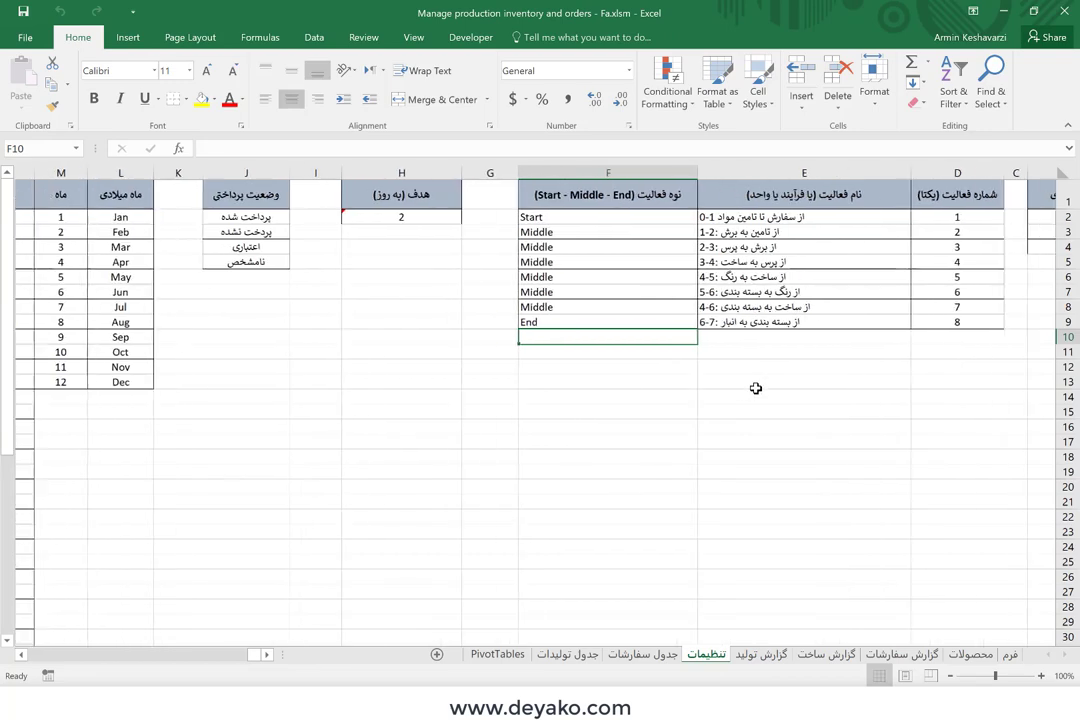
scroll(755, 388, left, 3)
scroll(755, 388, right, 5)
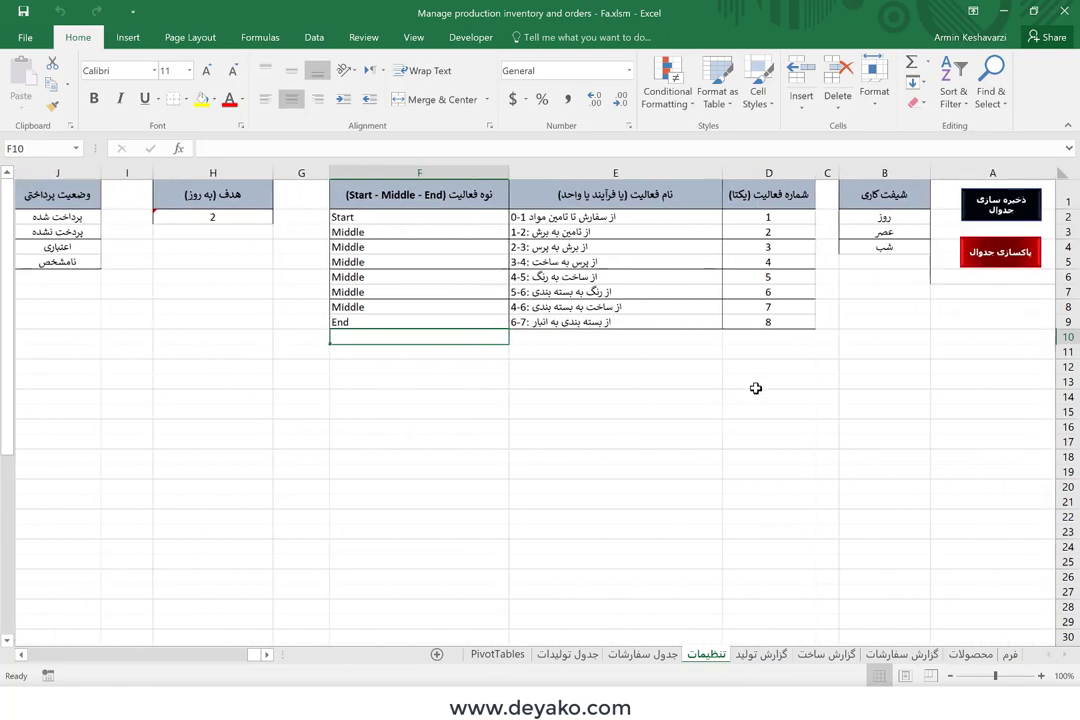
Step: Visit the orders and production table sheets, then pan across the PivotTables summary of 22 orders
click(652, 657)
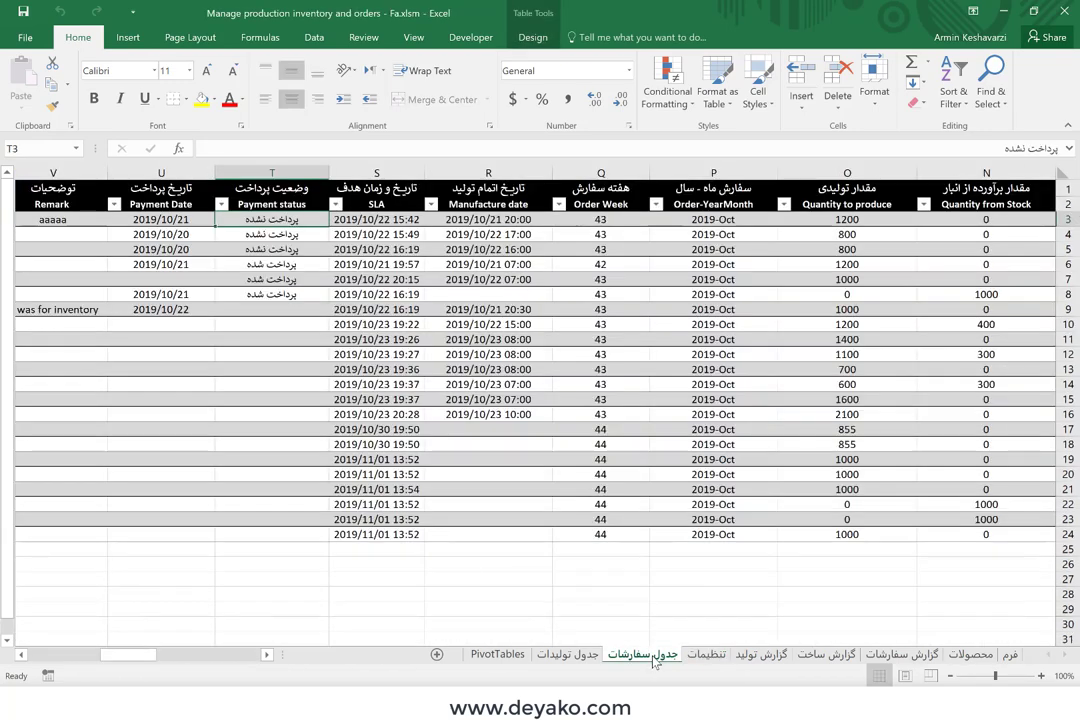
click(575, 656)
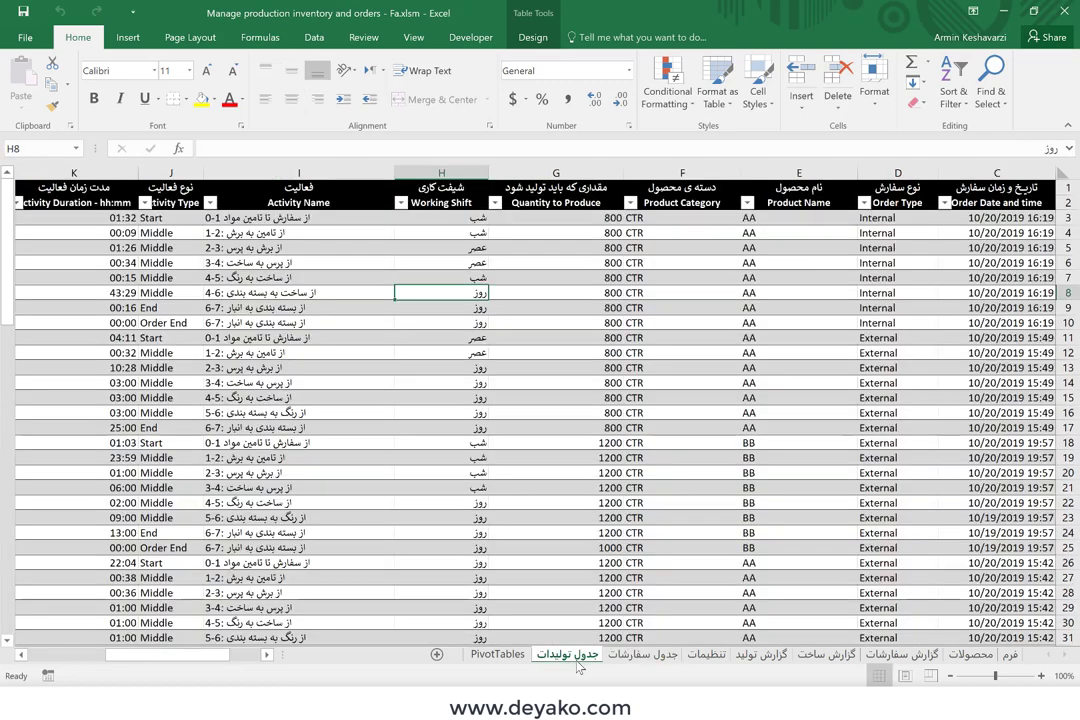
key(ctrl+Page_Up)
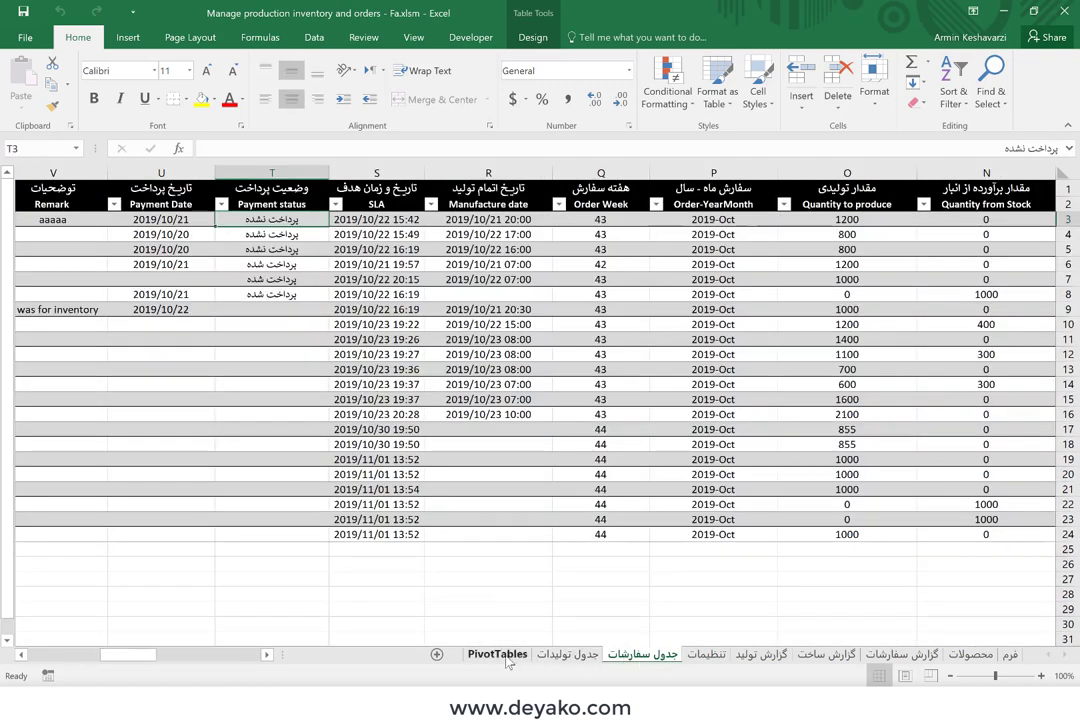
click(498, 656)
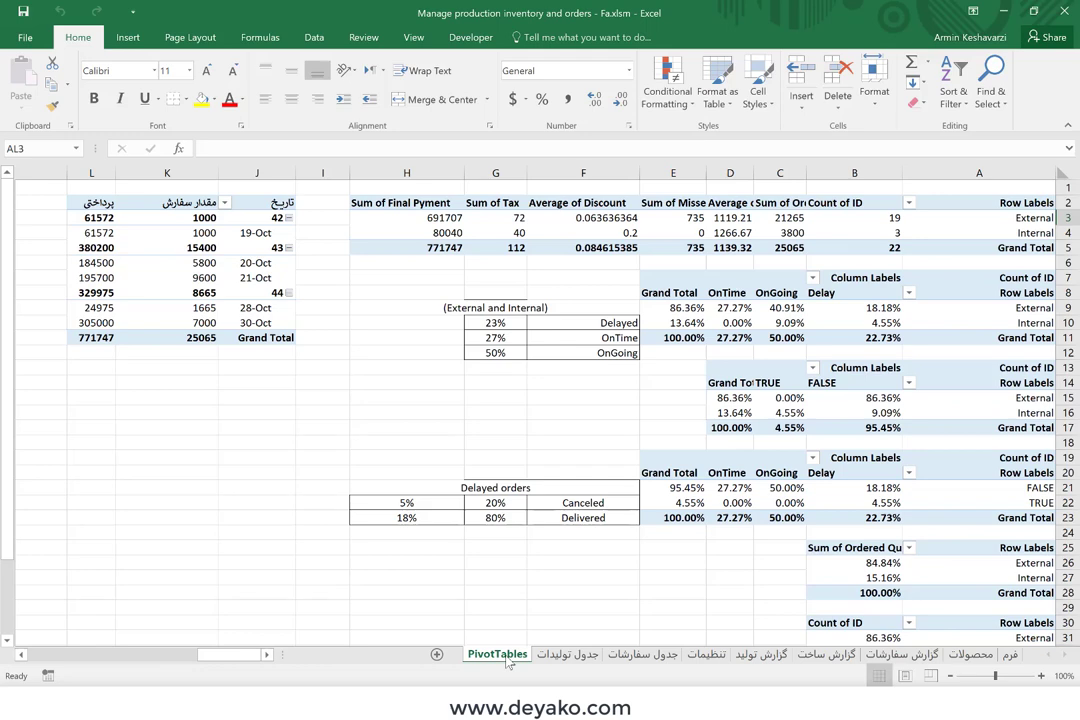
middle_click(598, 584)
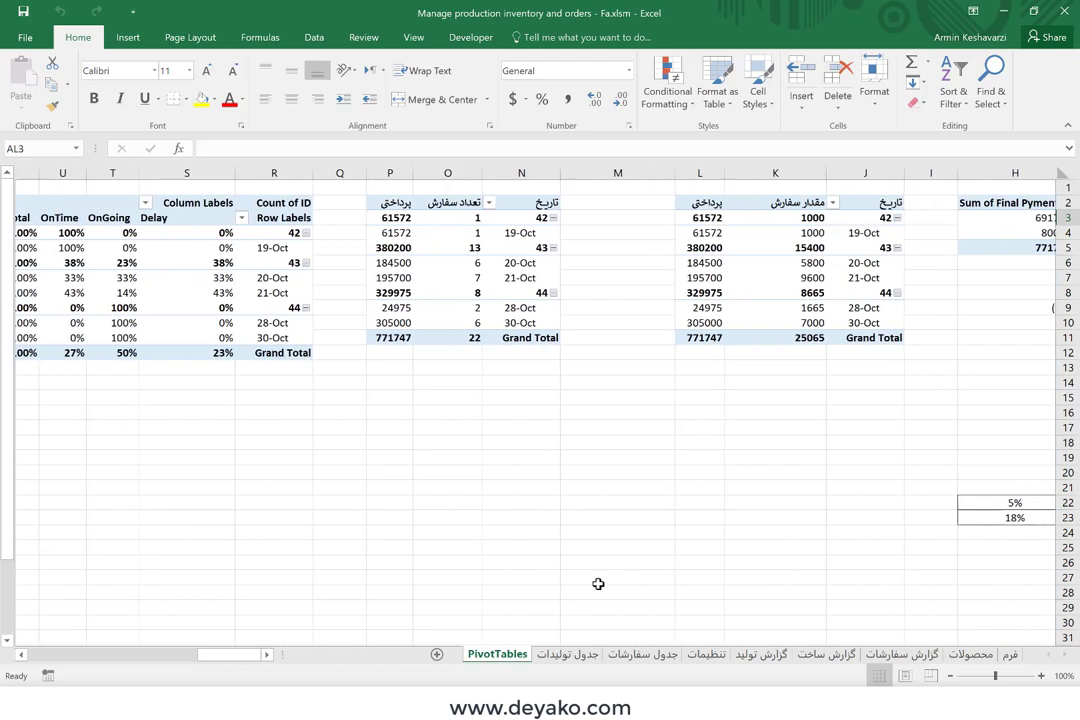
scroll(598, 584, left, 1)
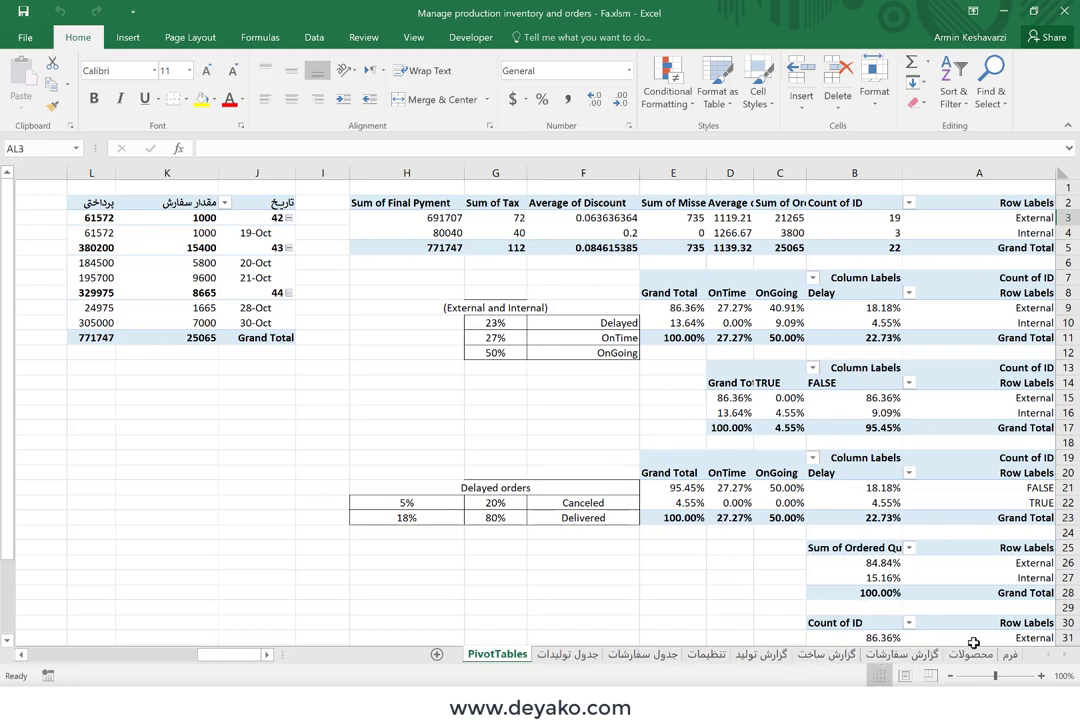
Step: On the فرم sheet, select activities 0-1, 1-2, 2-3 and 3-4, then the list header
click(1008, 656)
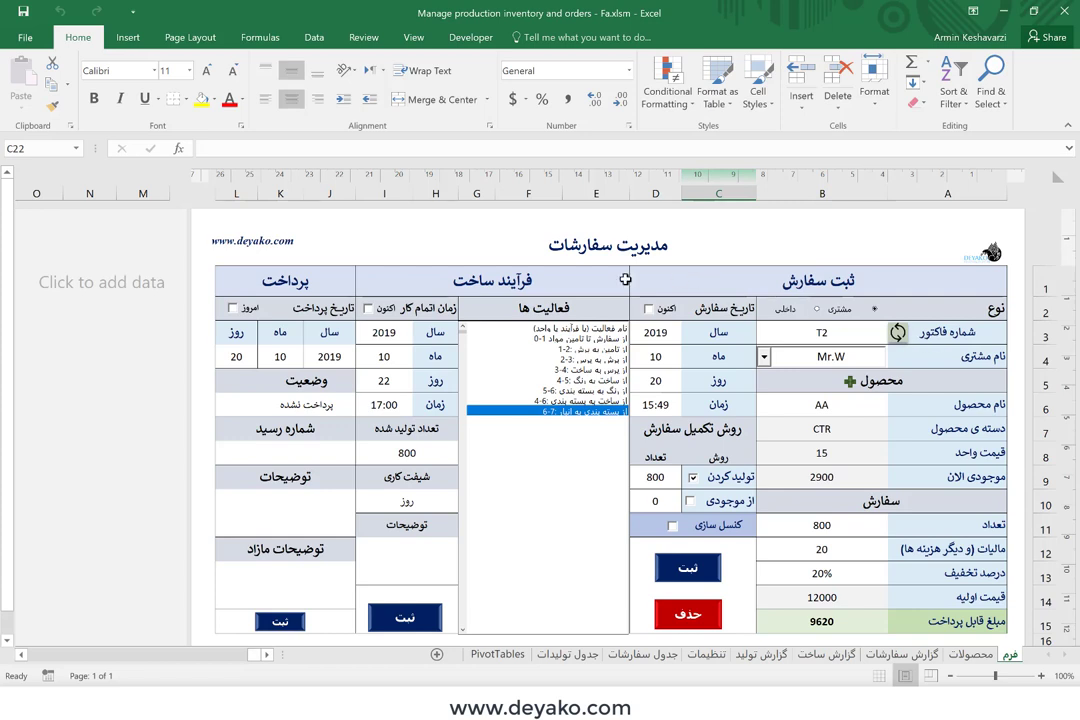
click(564, 339)
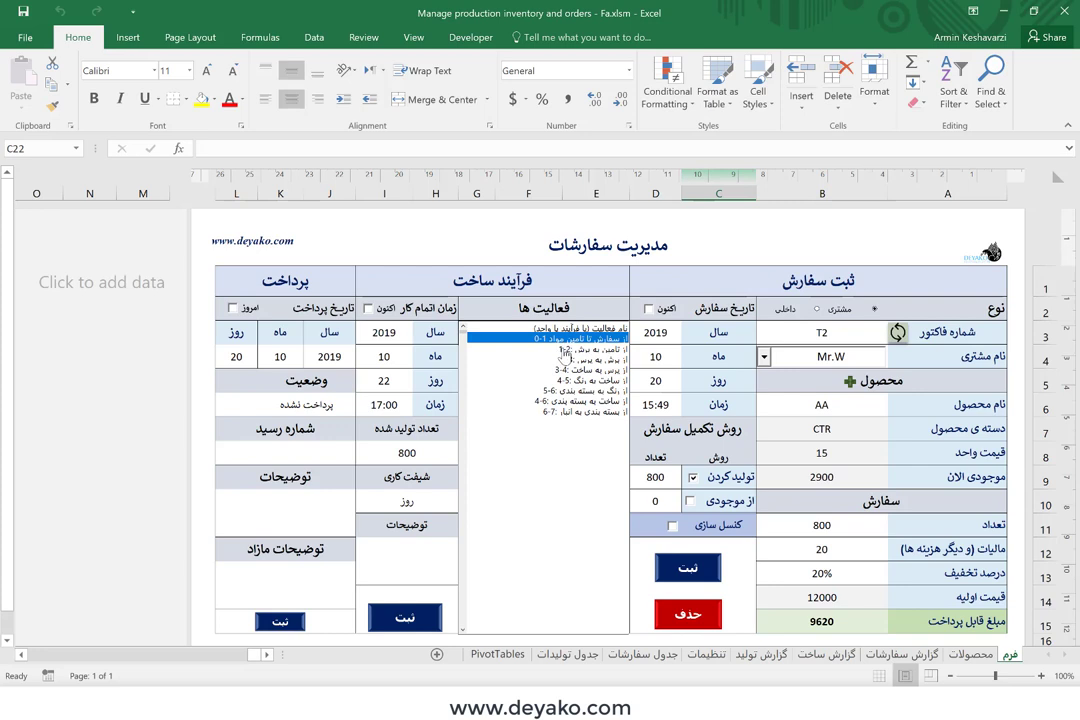
click(564, 350)
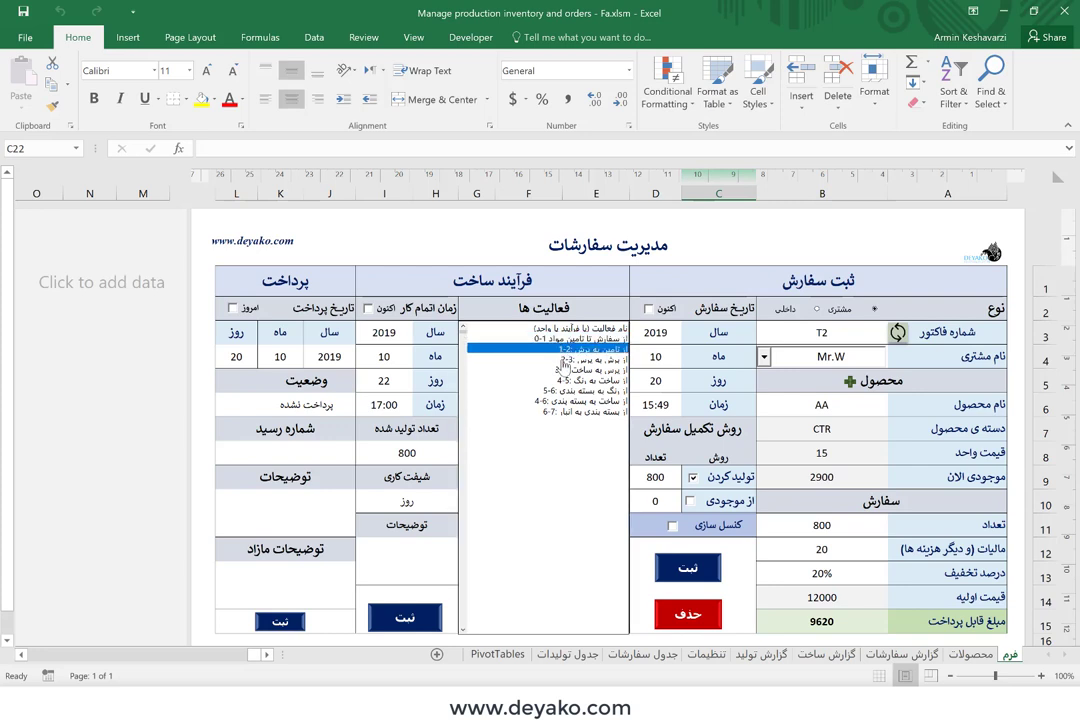
click(564, 360)
click(564, 372)
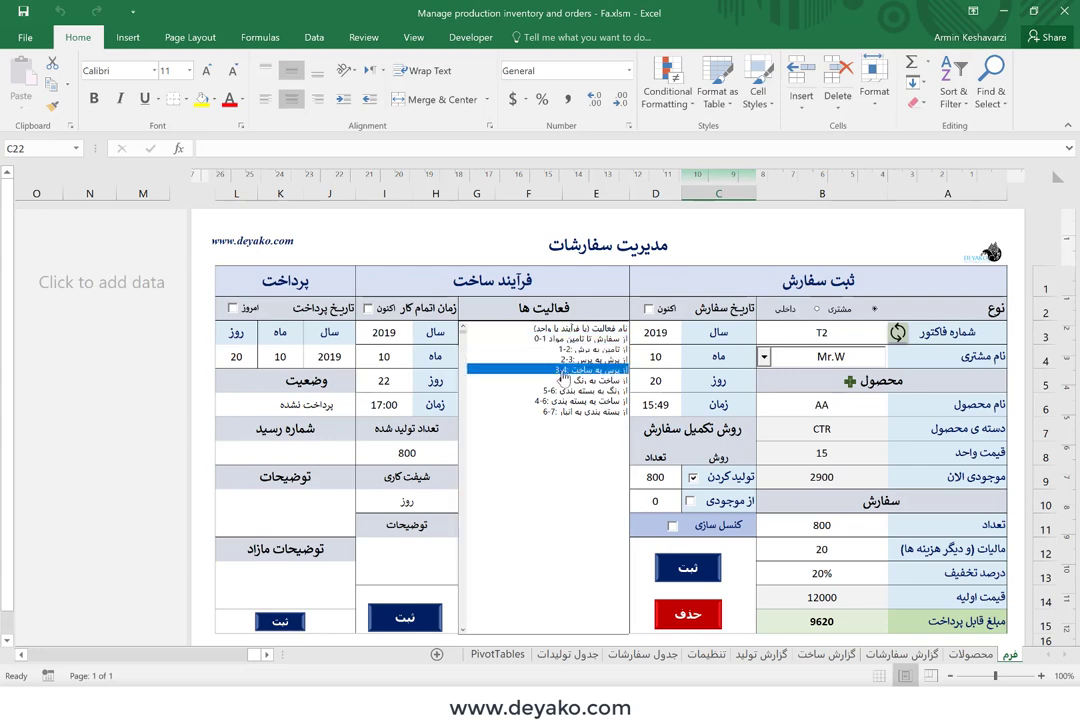
click(592, 329)
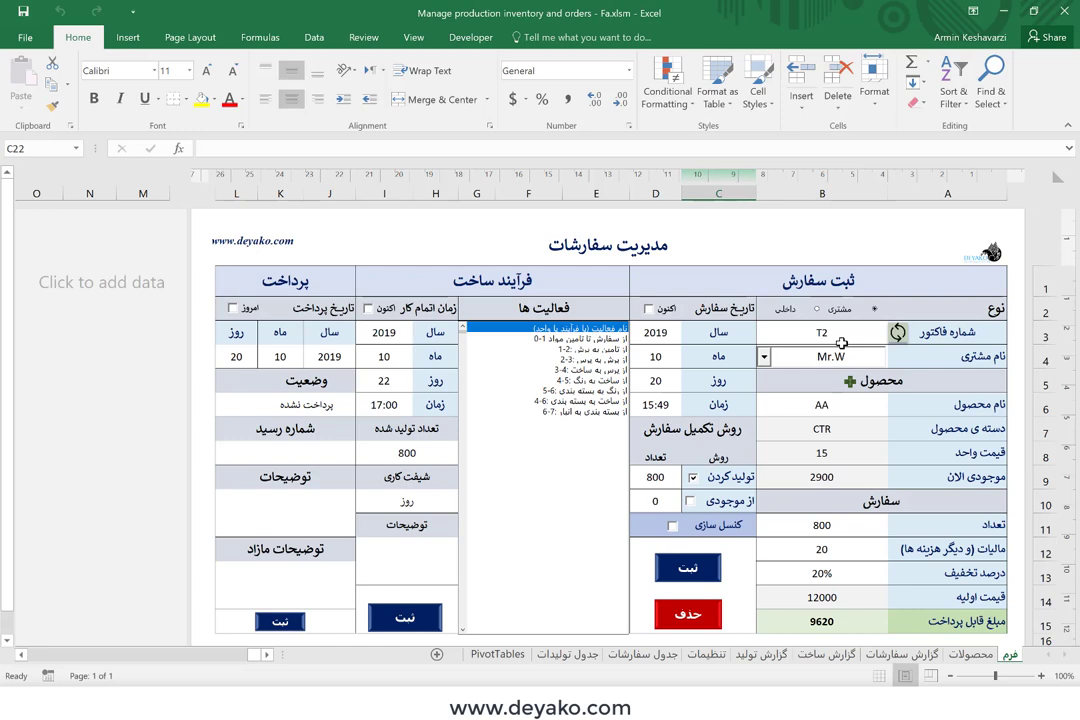
click(816, 312)
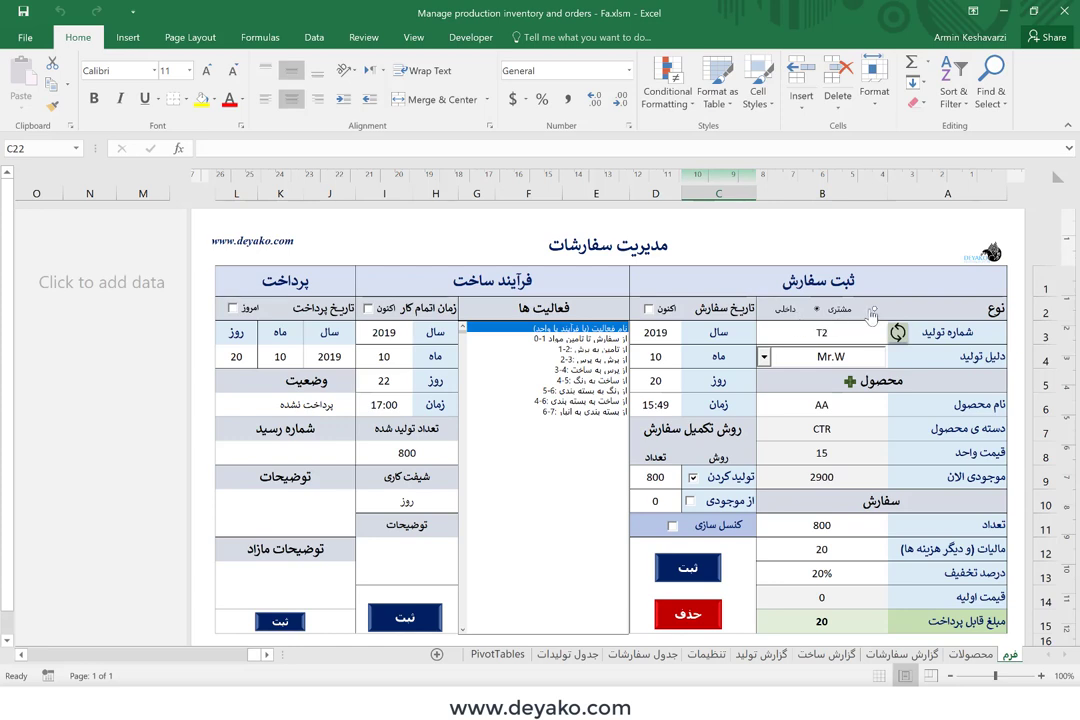
click(874, 310)
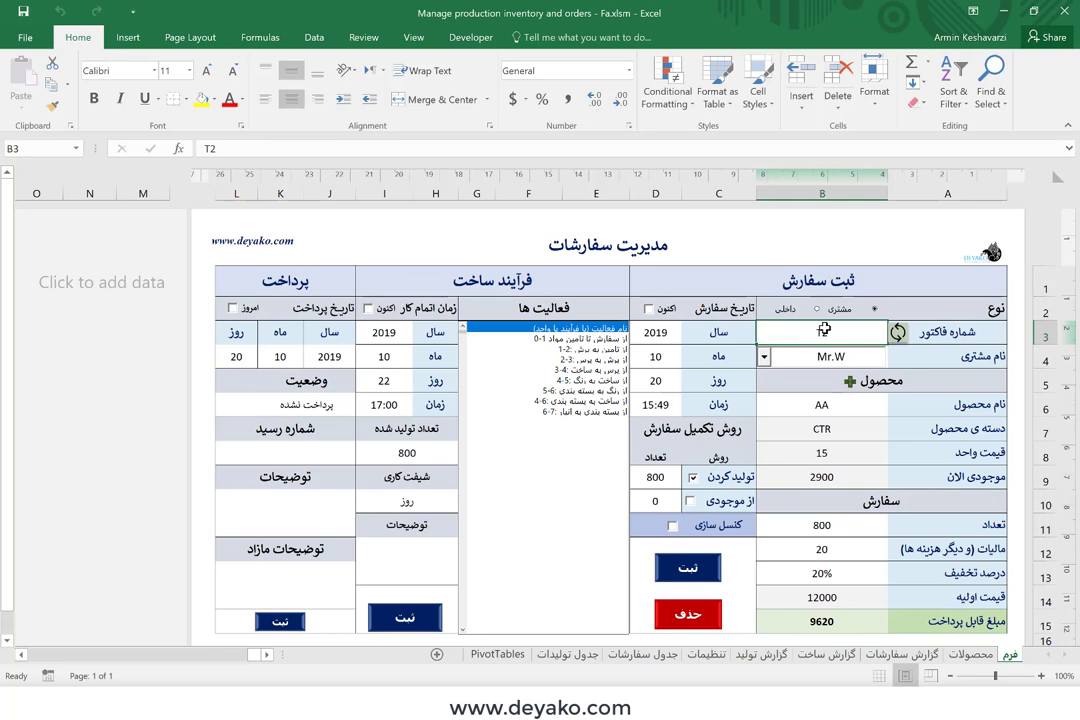
Step: Inspect invoices T1 and T2 with their customers and products in the orders table, then go to فرم
click(657, 655)
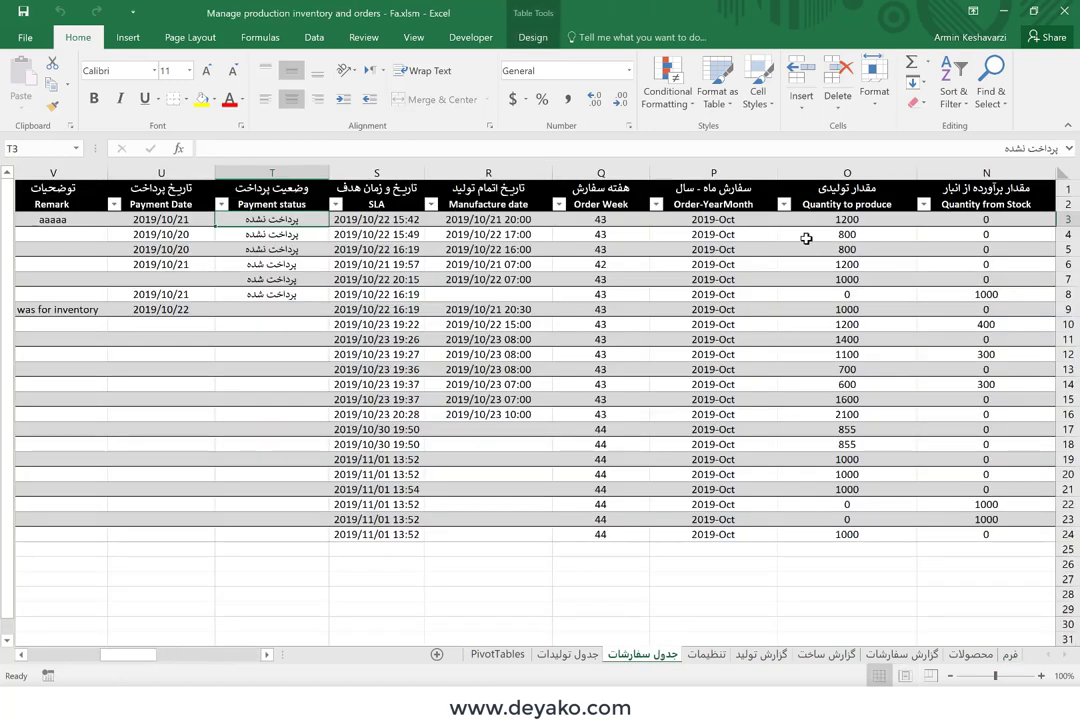
scroll(747, 231, right, 10)
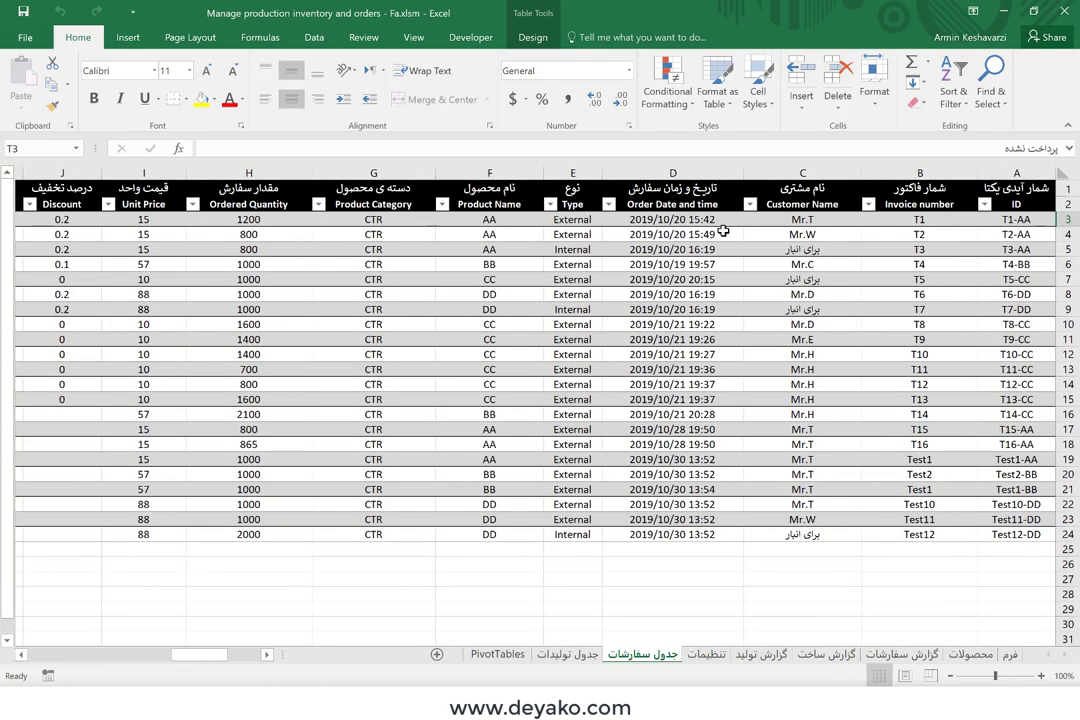
drag(1004, 218, 790, 234)
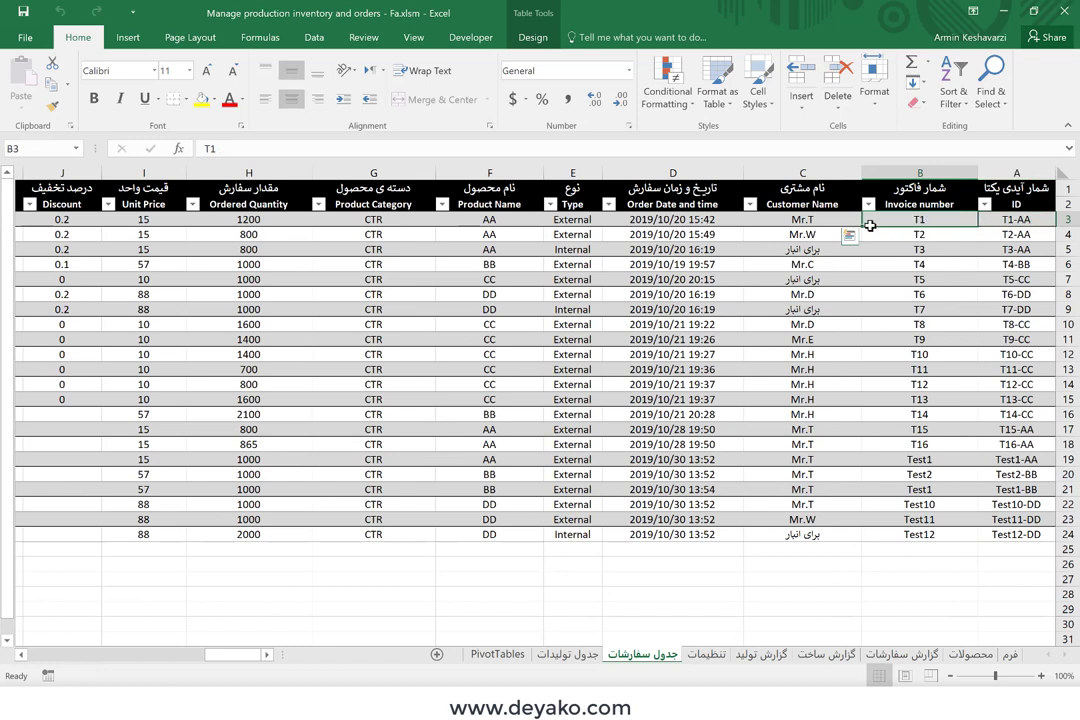
click(505, 234)
click(961, 218)
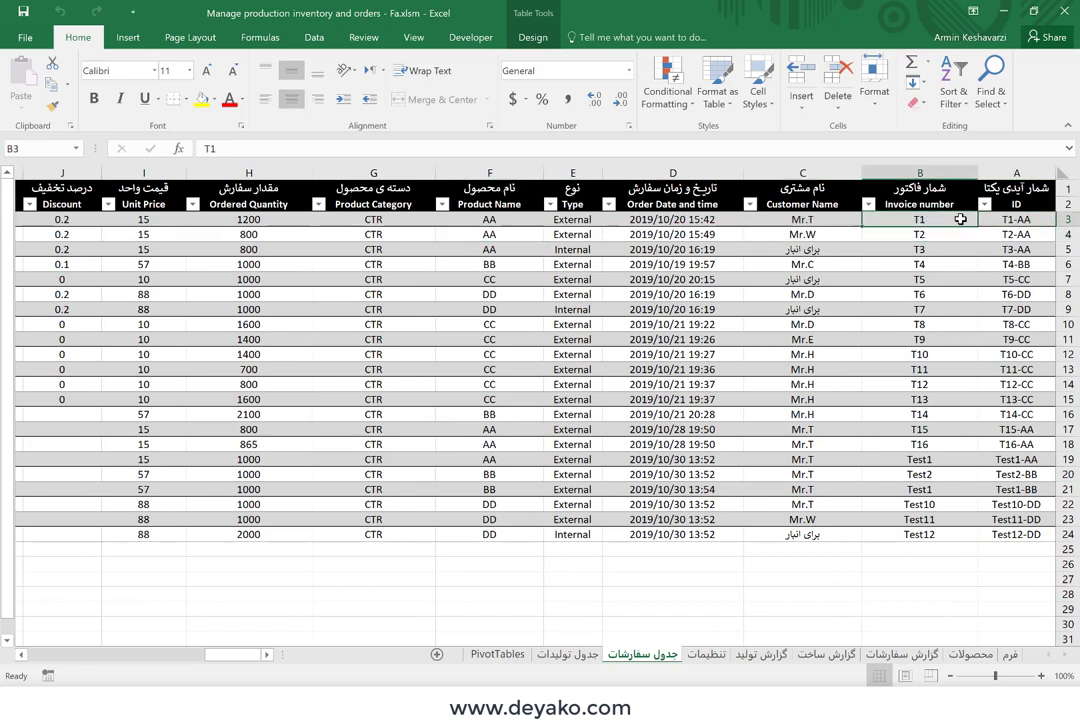
drag(477, 216, 482, 248)
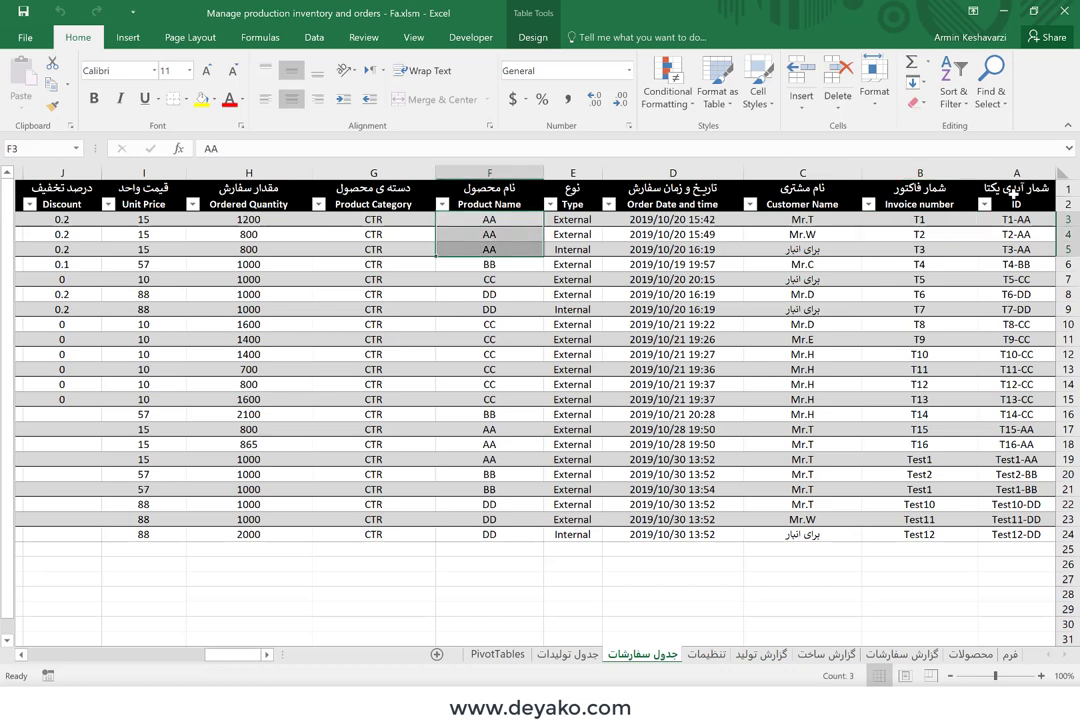
click(921, 234)
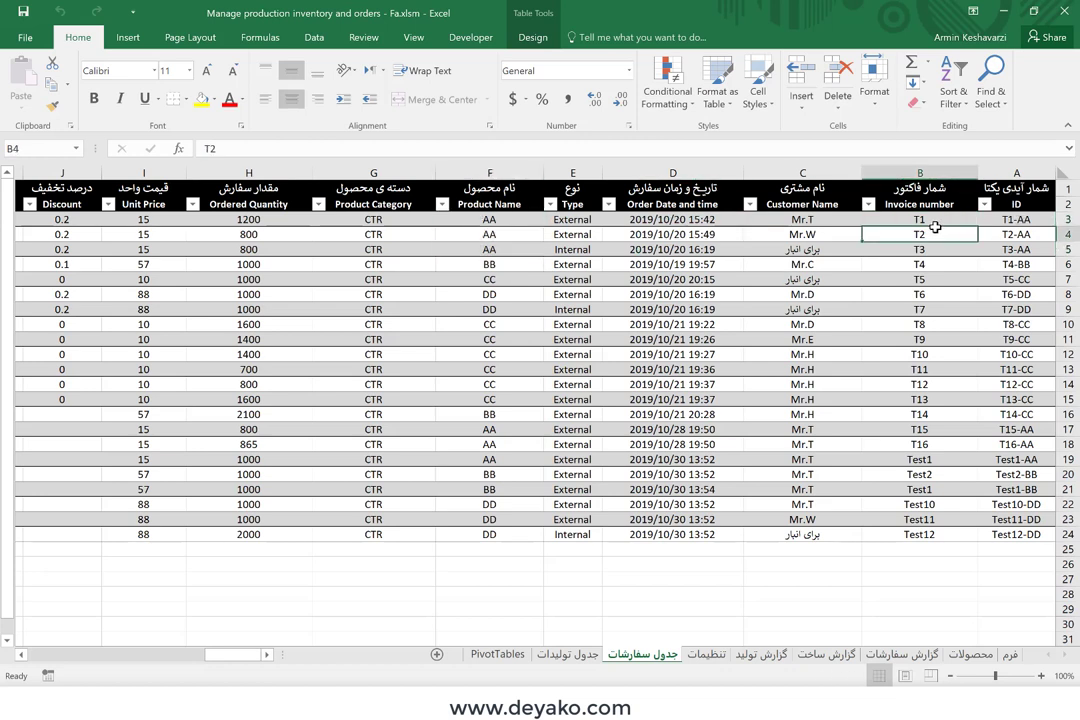
click(1010, 654)
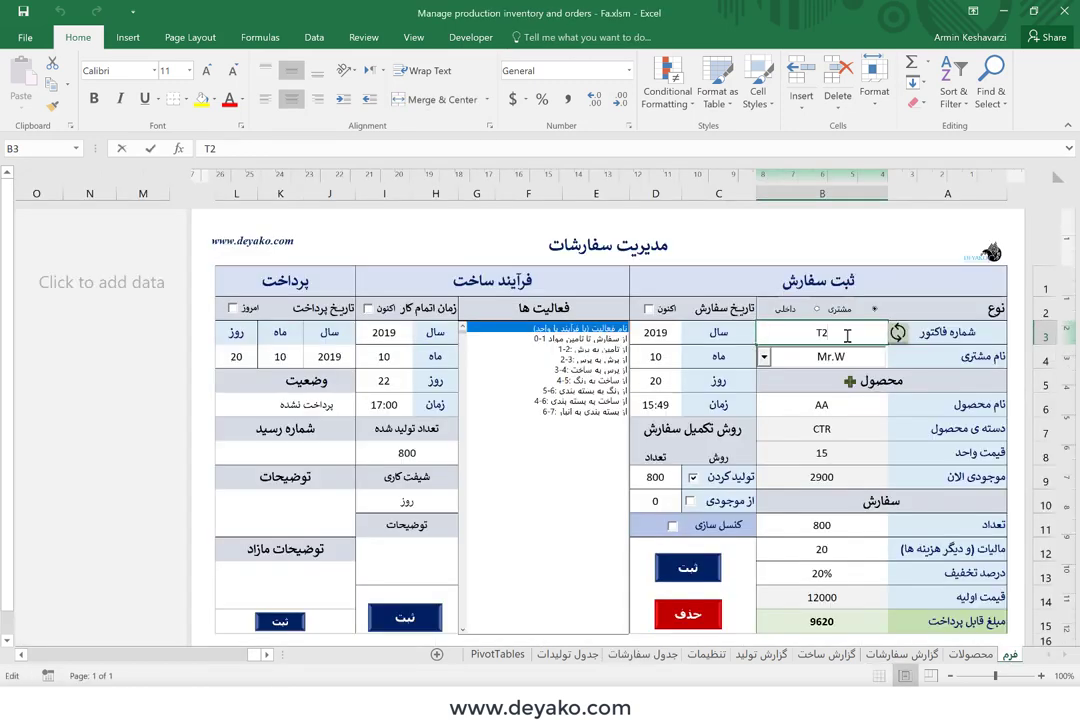
Step: Enter invoice number T1 and choose Mr.T as the customer
text(T1)
key(Return)
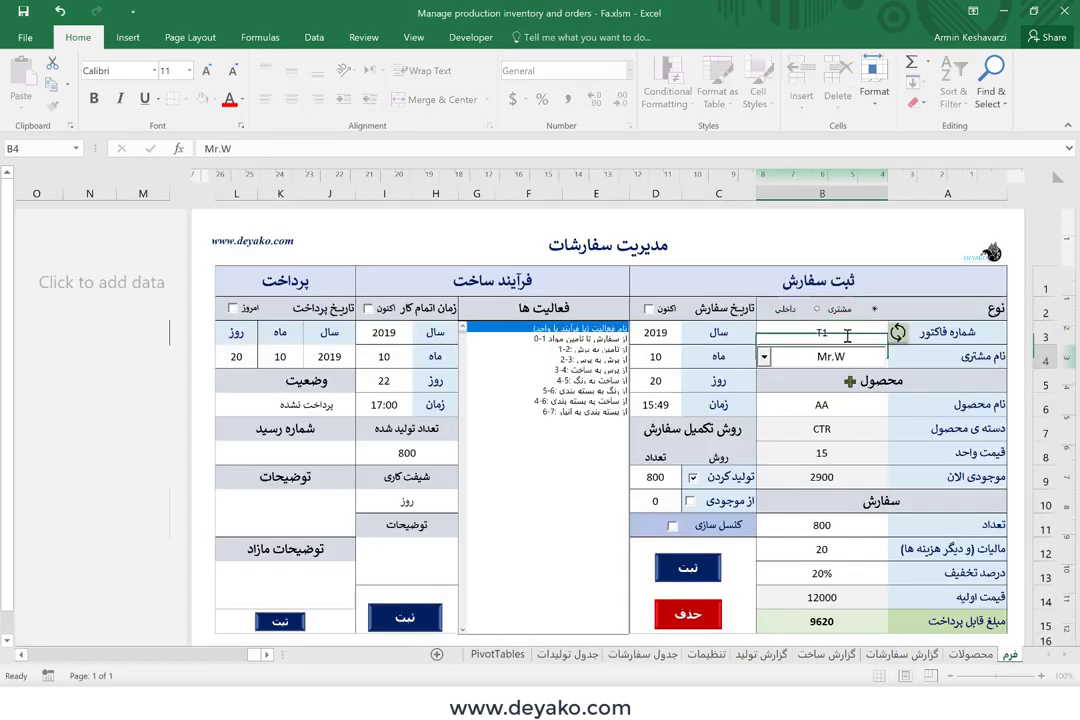
click(764, 358)
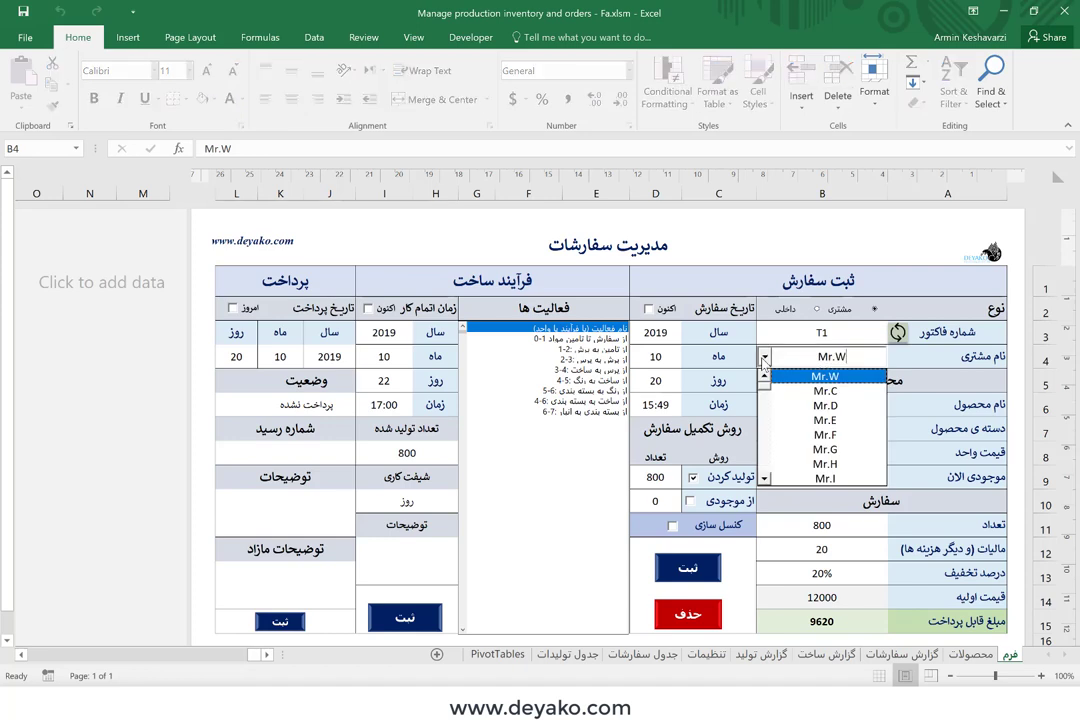
click(764, 378)
click(764, 378)
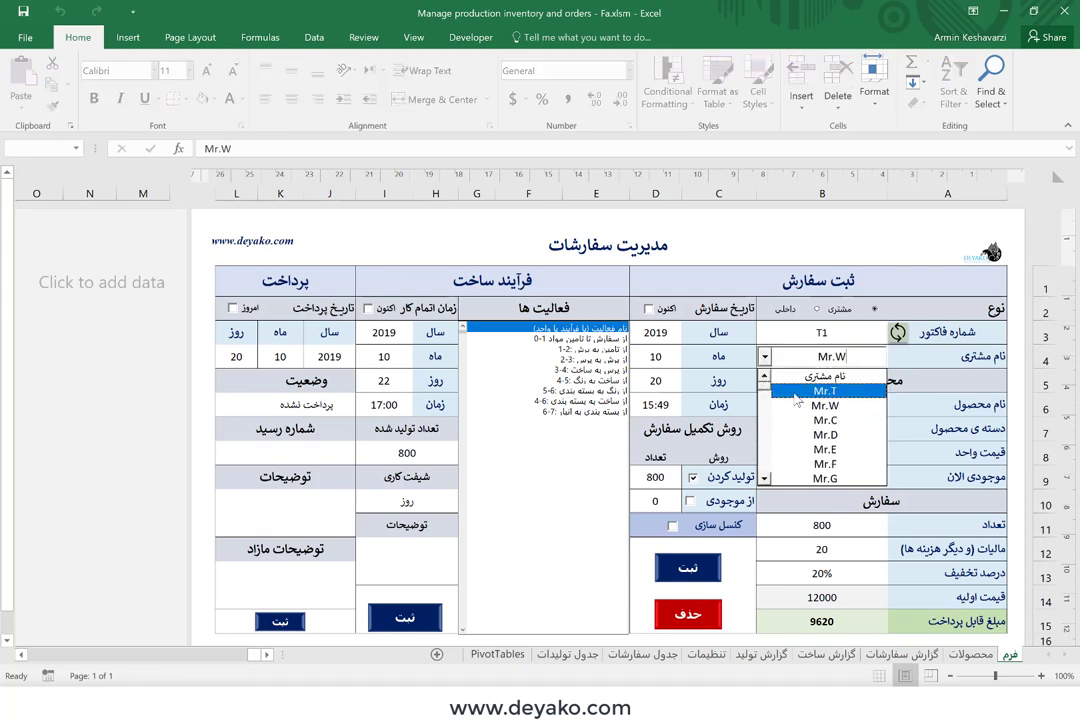
click(797, 400)
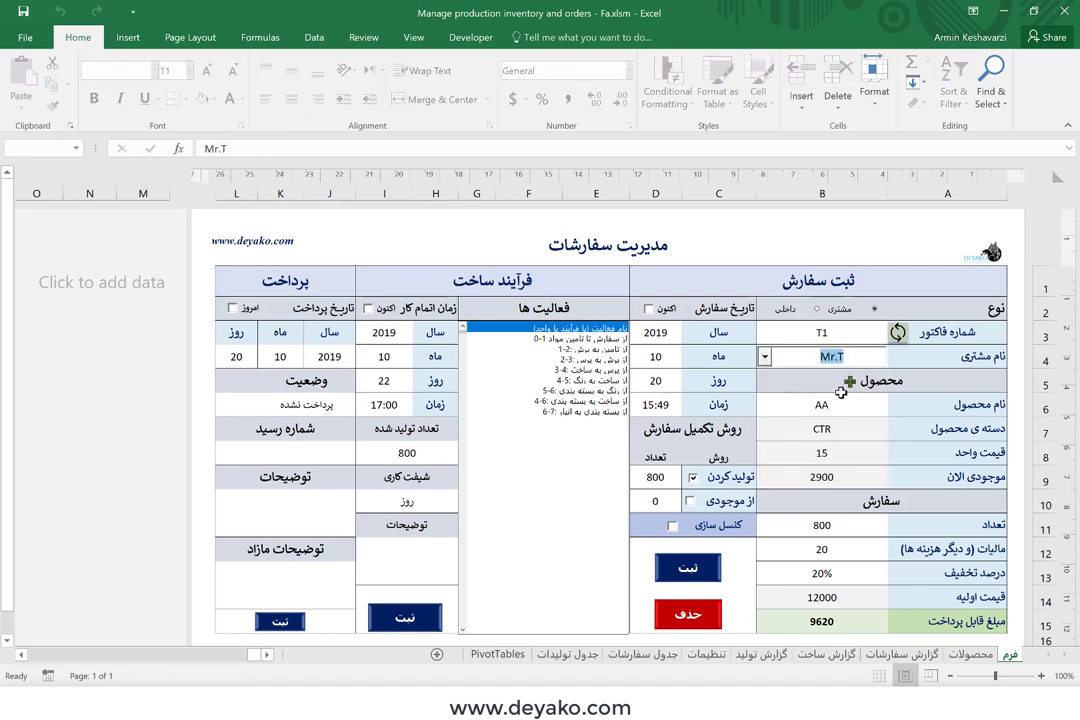
Step: Inspect product AA's category, unit price and stock lookups, then open the Add or Update Products window
click(810, 412)
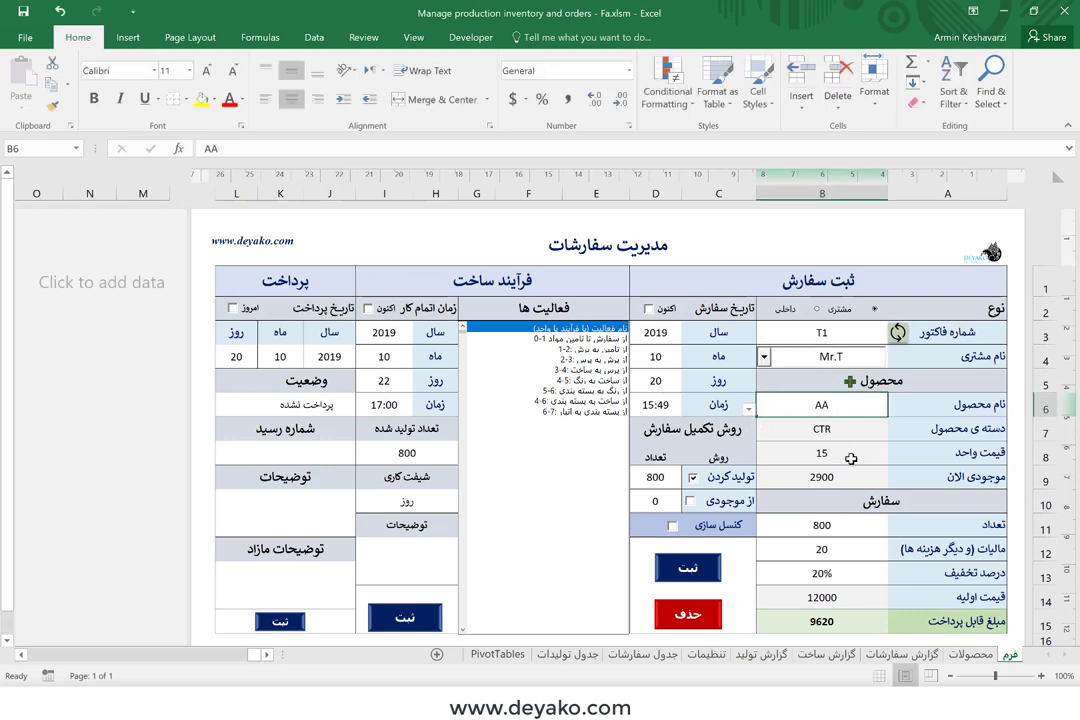
click(856, 431)
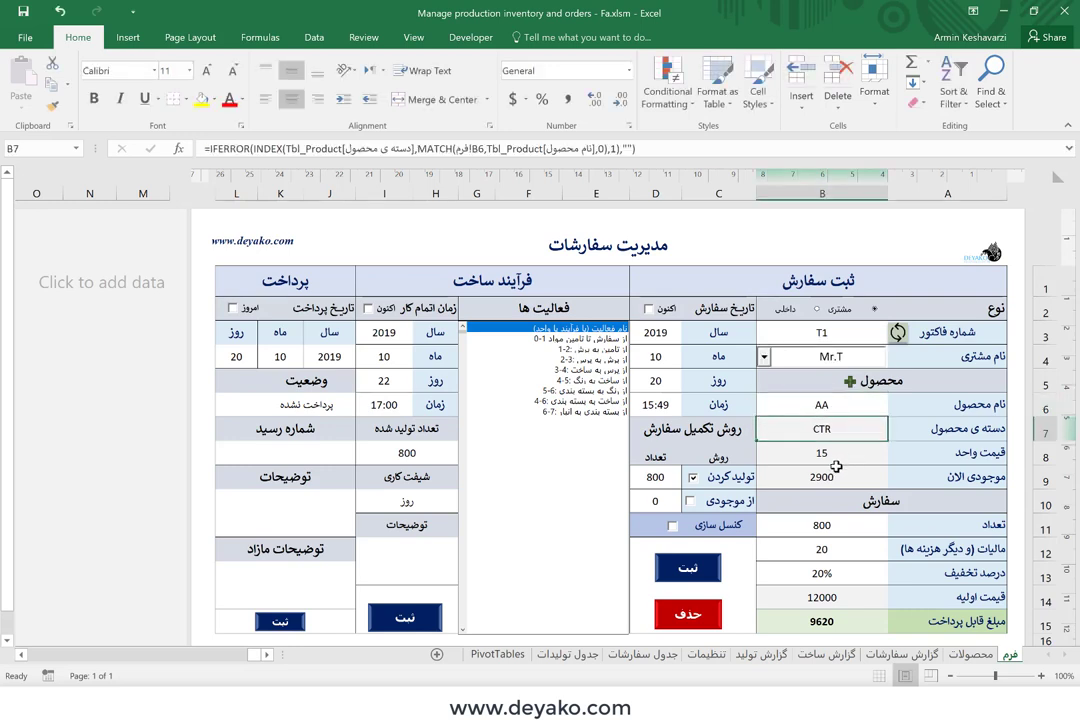
click(841, 470)
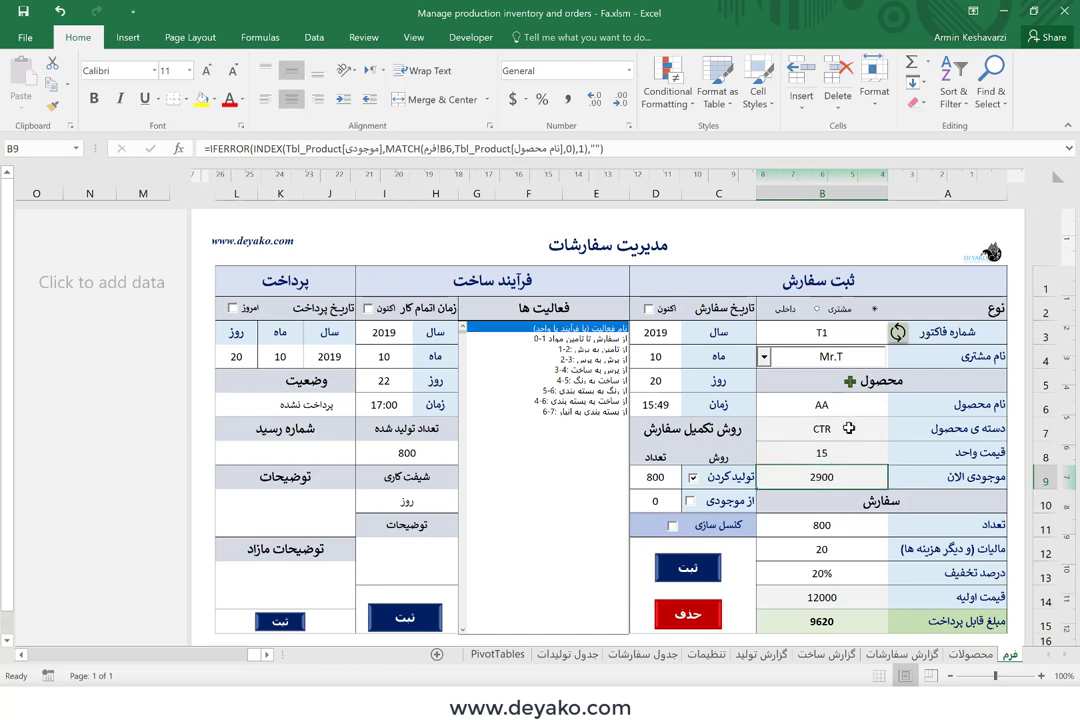
drag(850, 430, 842, 471)
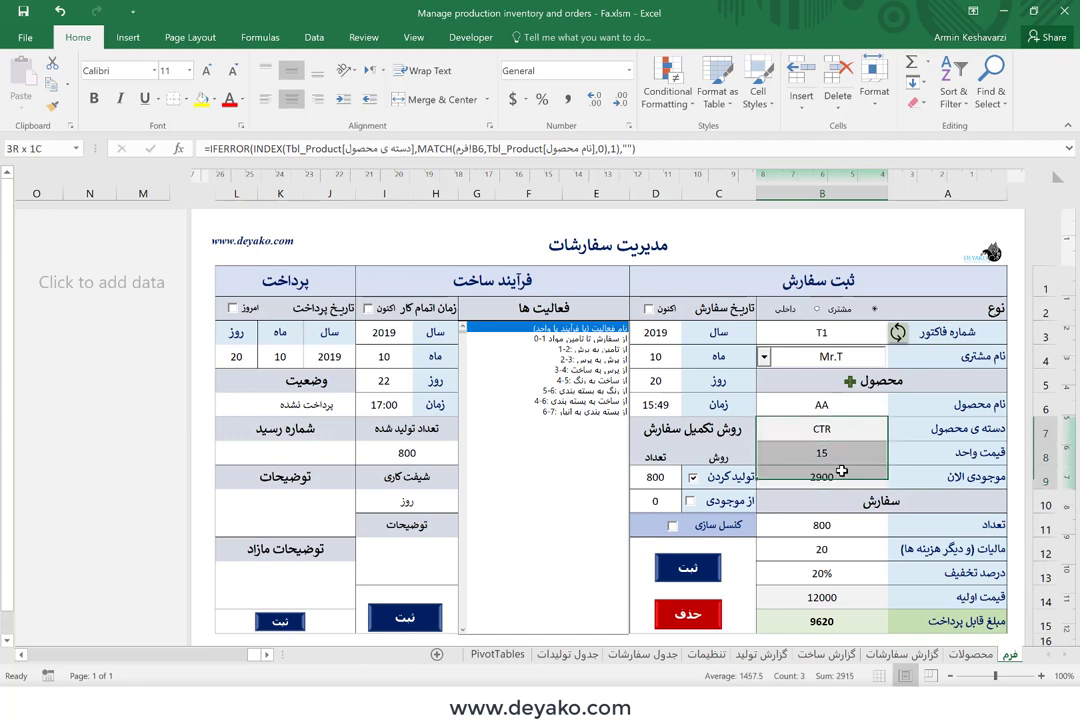
click(849, 381)
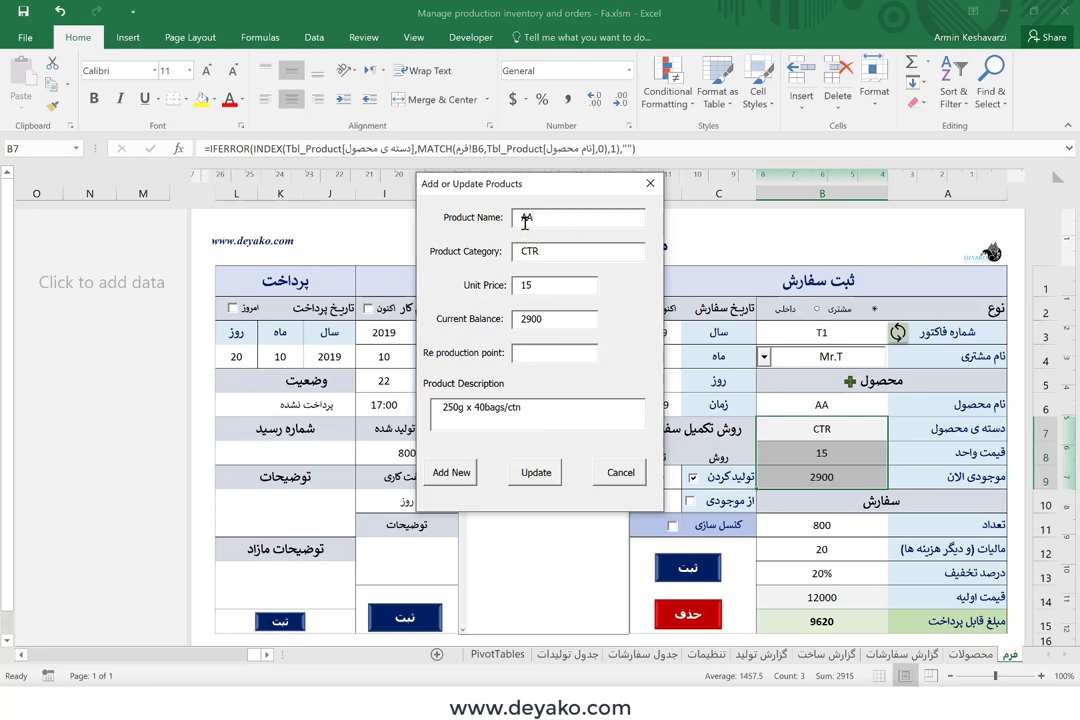
Step: Type 2 in the product window, then cancel it without saving
text(2)
click(620, 472)
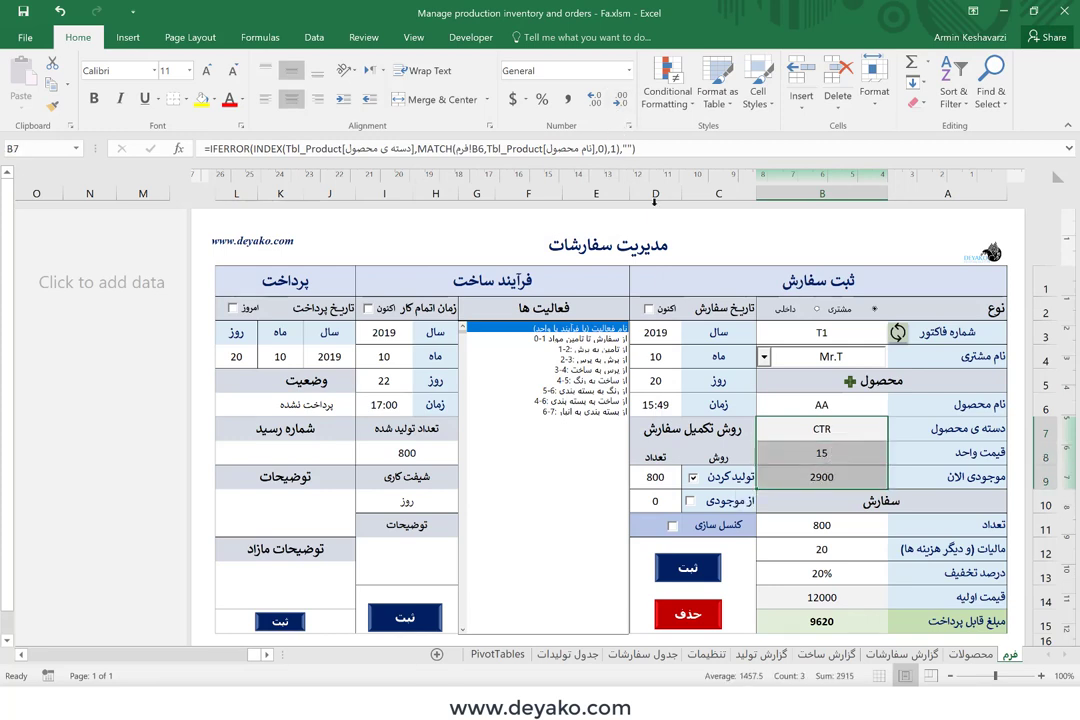
Step: Check the product, stock and quantity cells, then switch sheets so T1 reloads with 1200 units
click(822, 405)
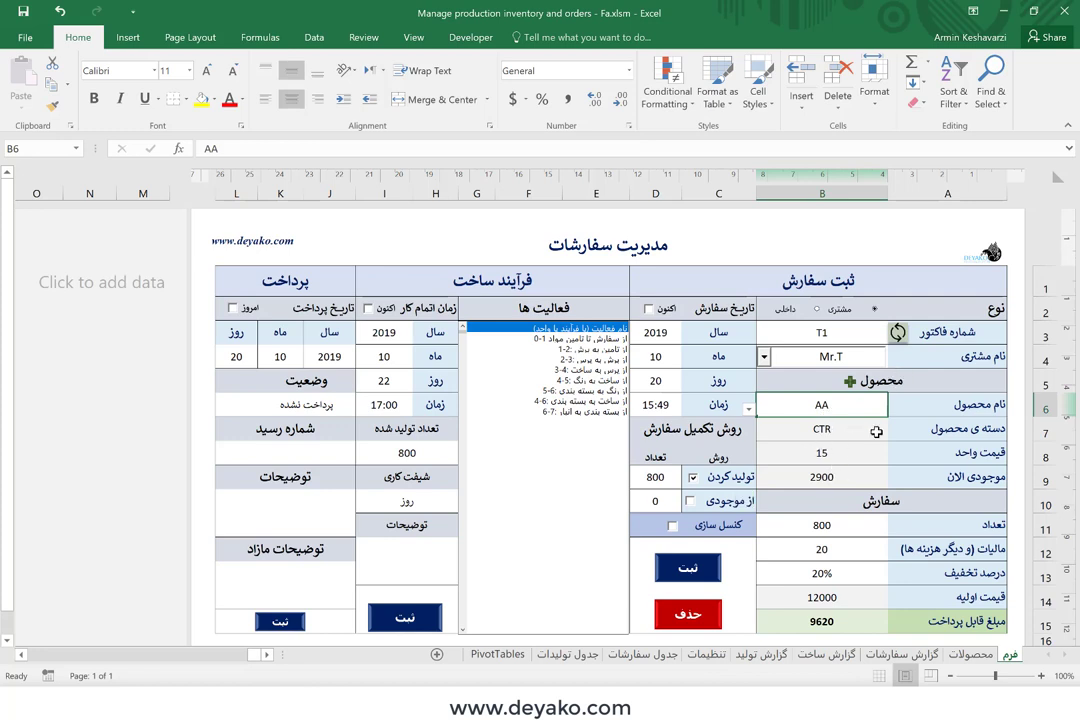
click(824, 479)
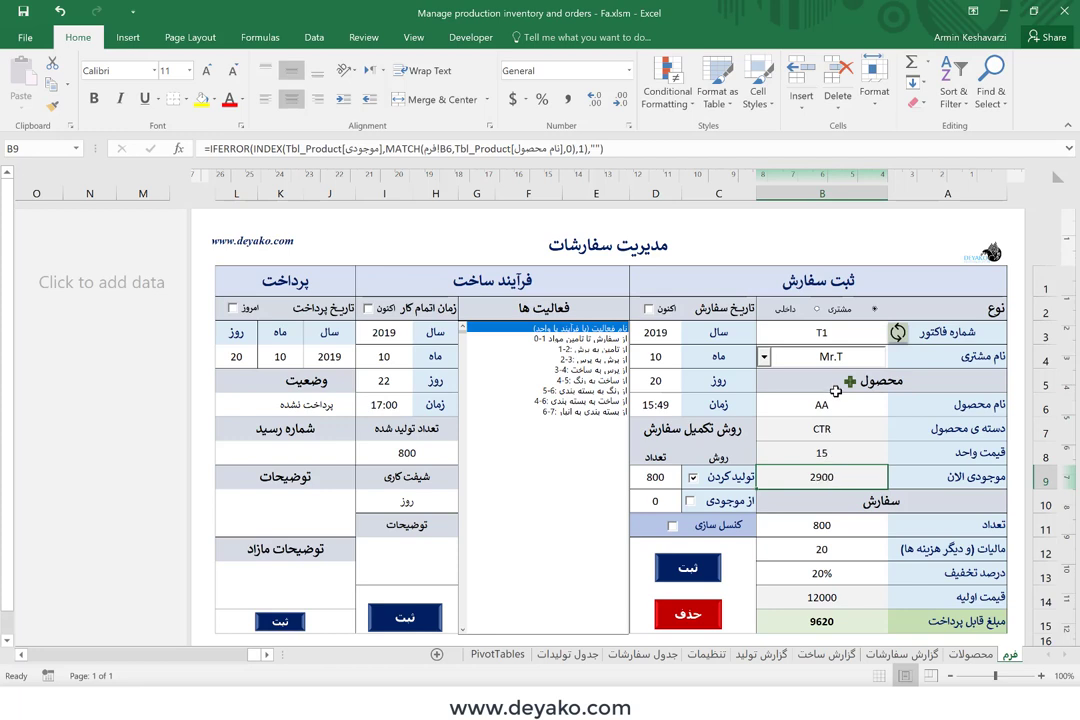
click(828, 528)
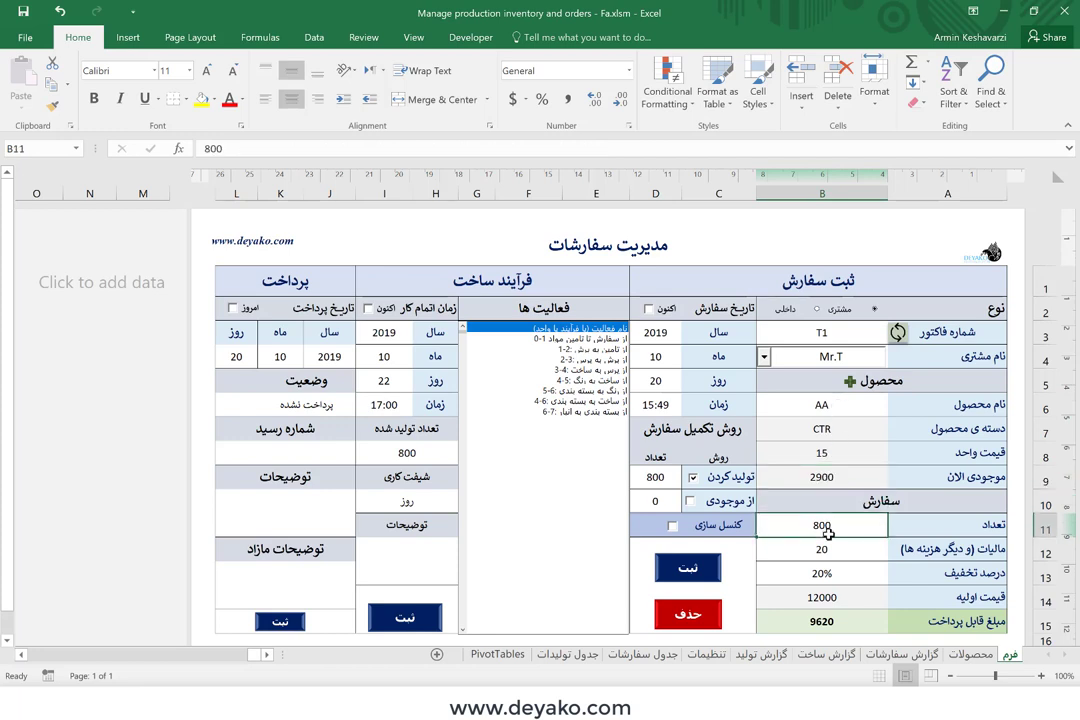
click(849, 333)
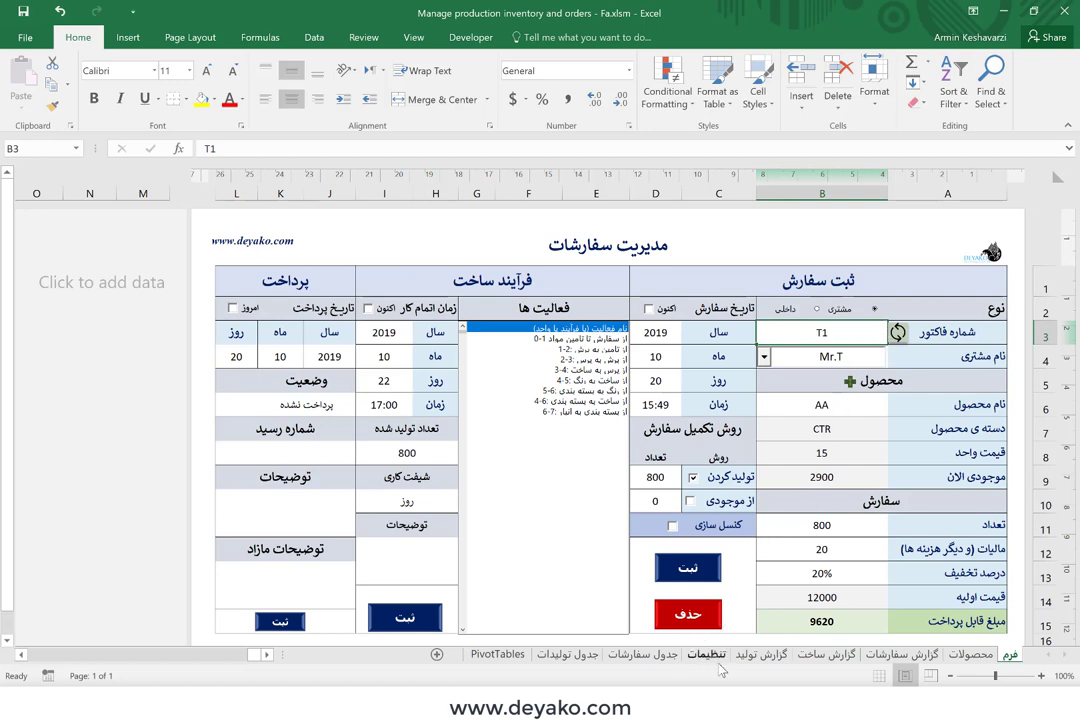
click(643, 654)
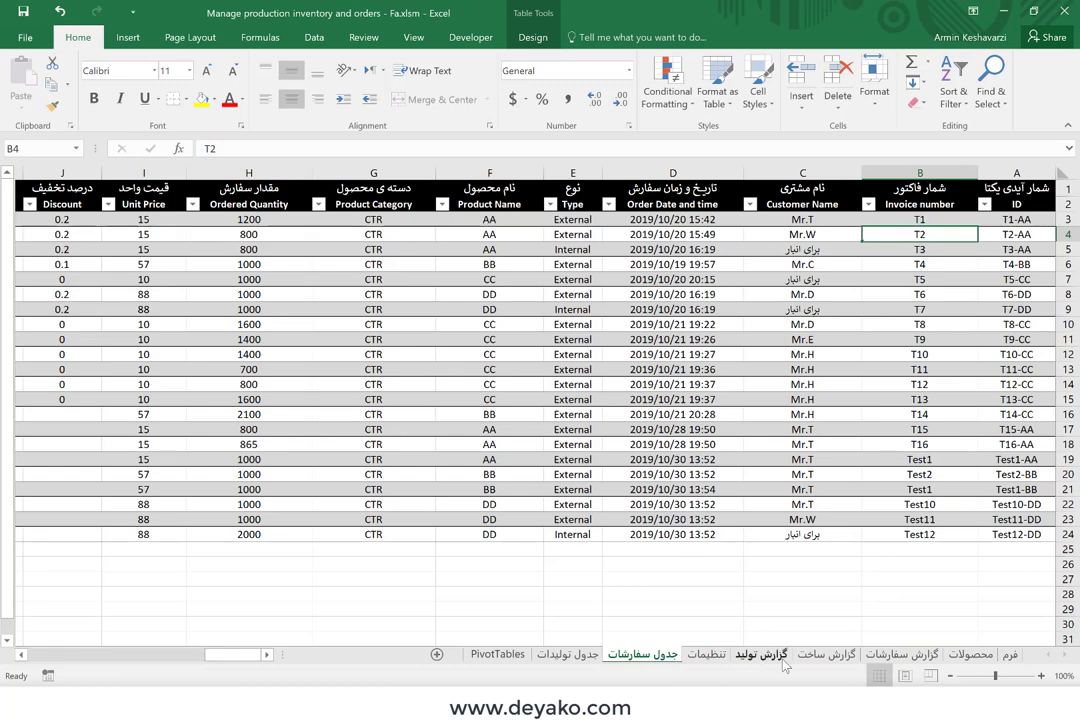
click(1008, 655)
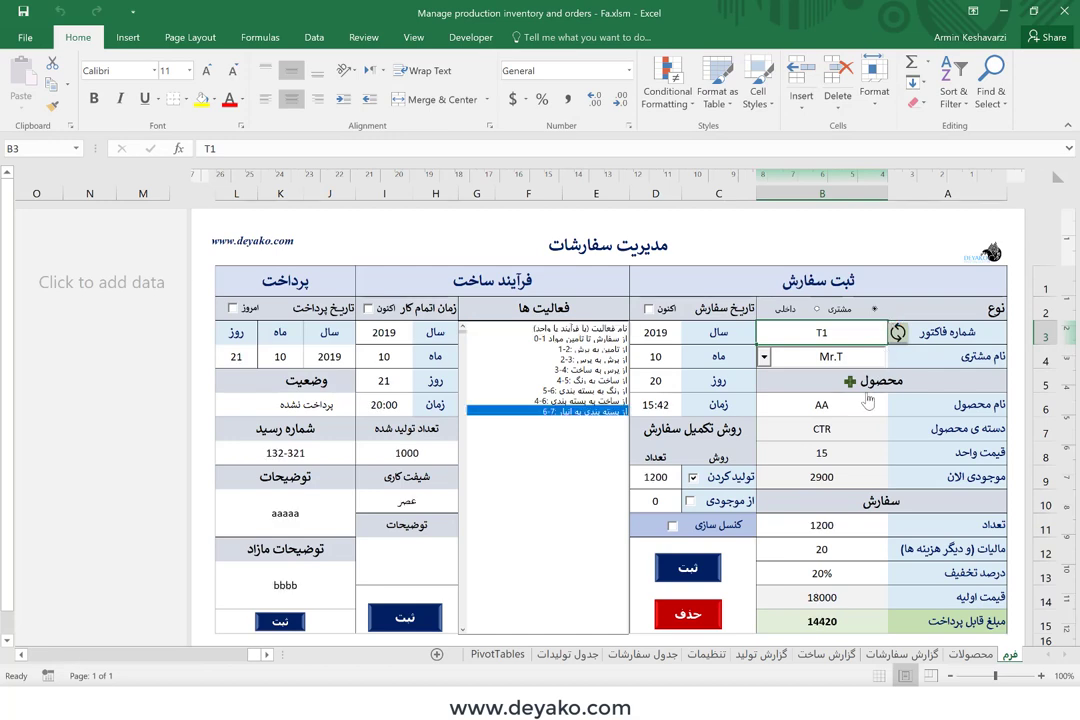
click(850, 526)
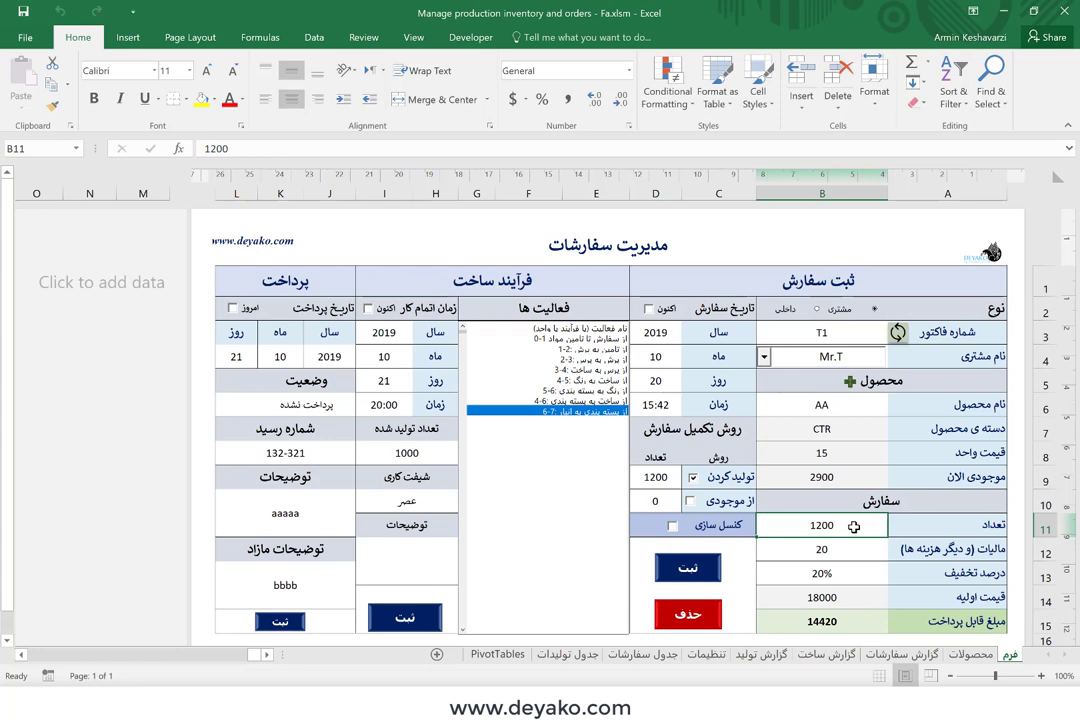
Step: Edit the invoice number cell B3 to read T2
click(838, 342)
click(838, 345)
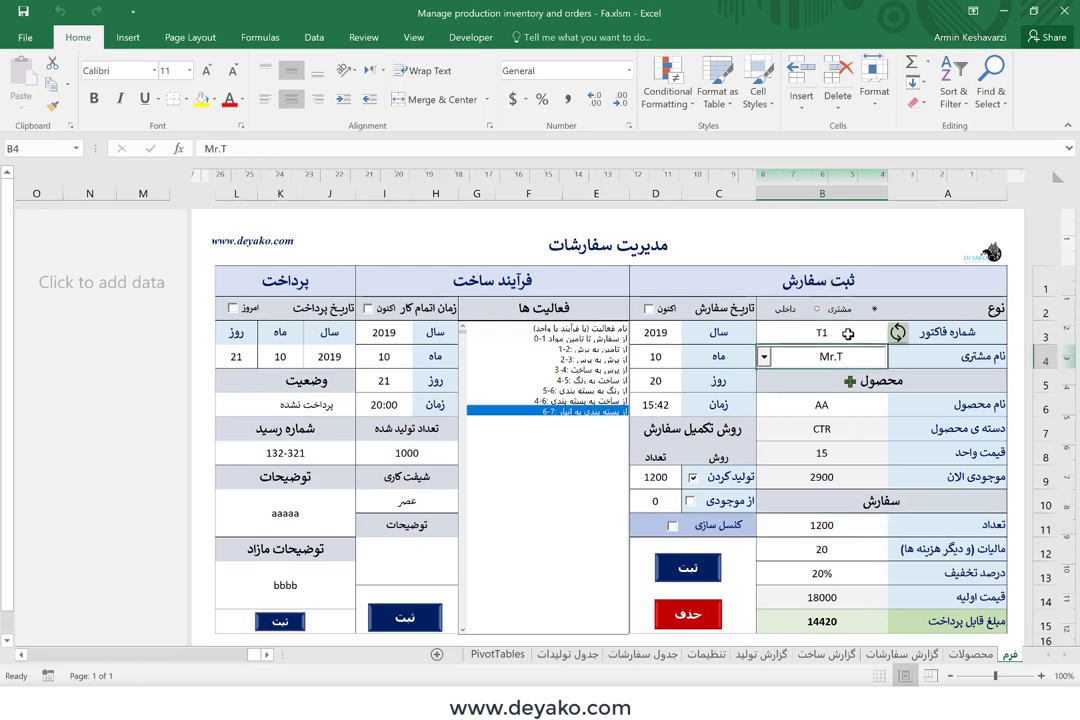
click(848, 335)
double_click(848, 335)
text(2)
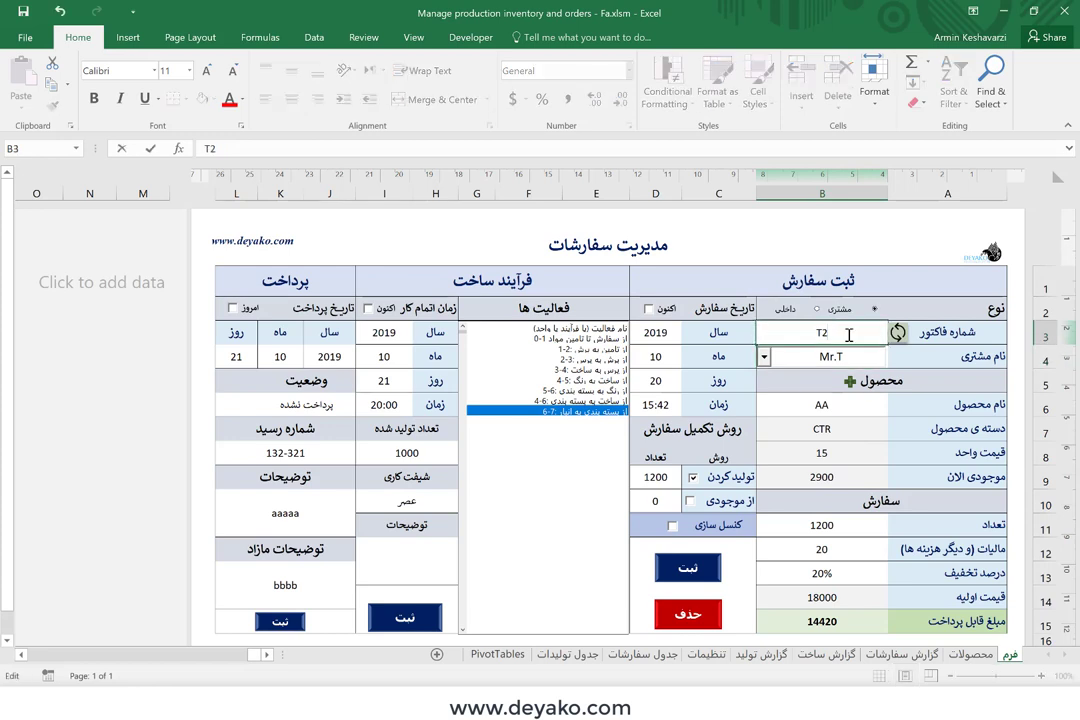
click(836, 404)
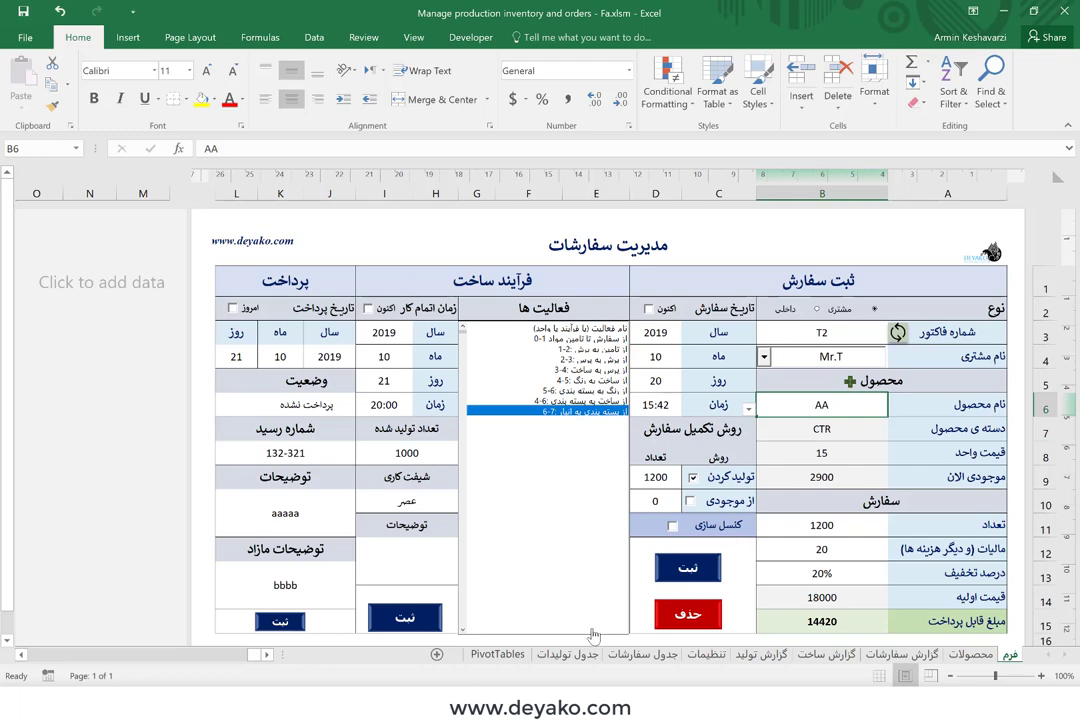
Step: Select invoice T4's row in the orders table, then go back to the form
click(642, 663)
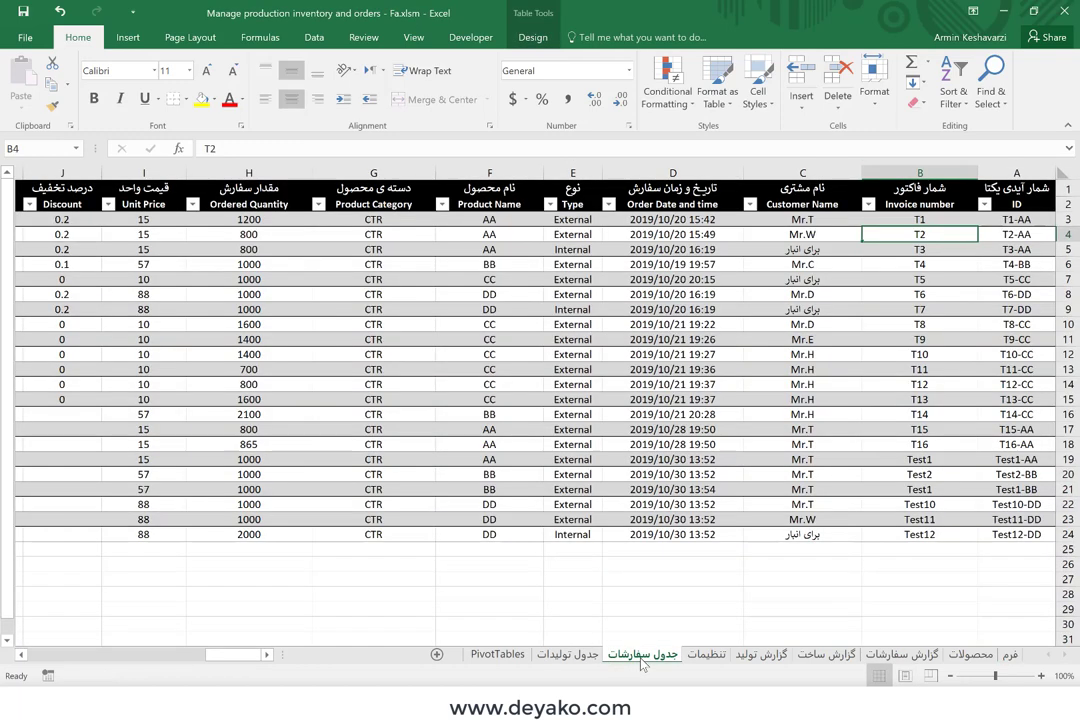
click(880, 267)
drag(880, 267, 460, 267)
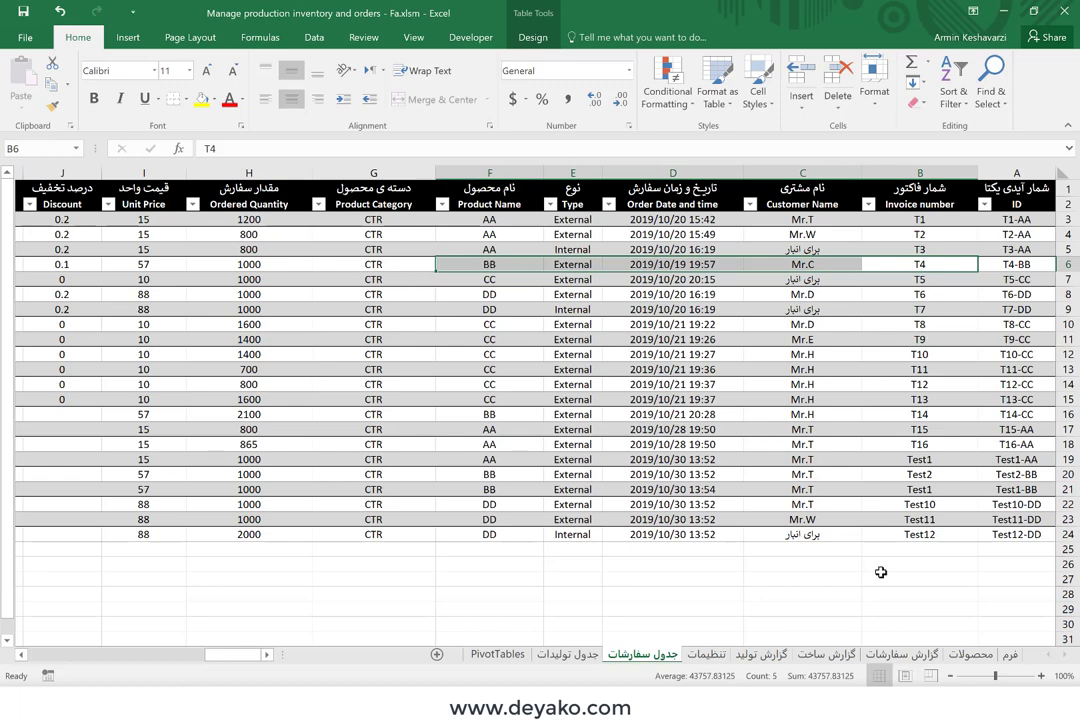
click(1010, 655)
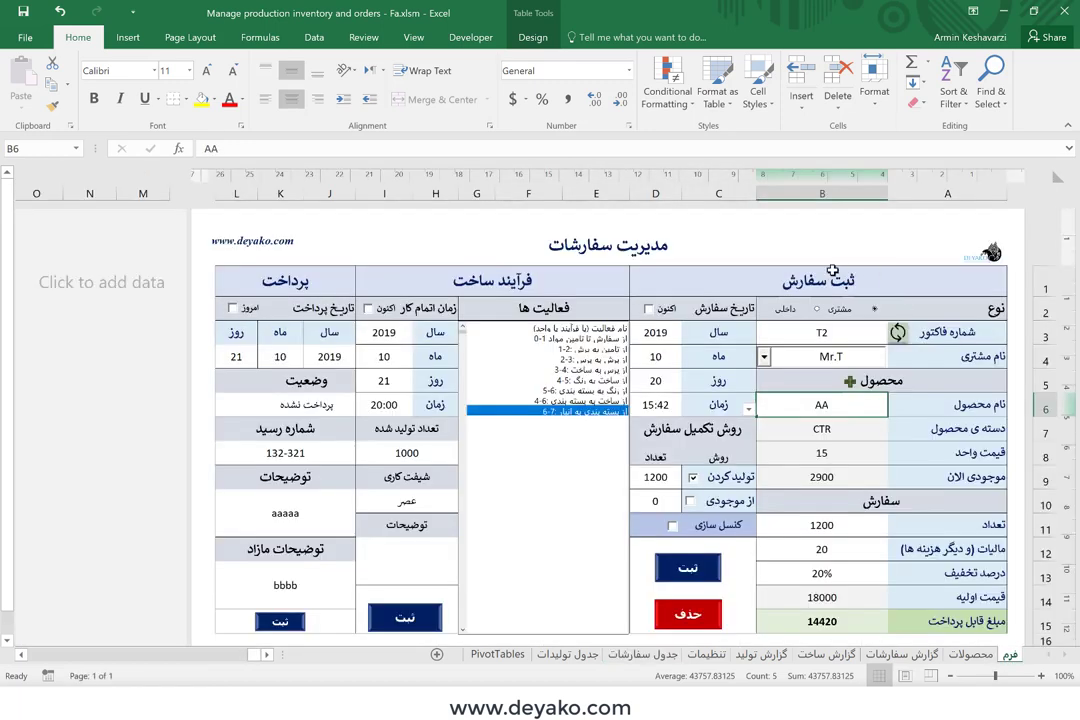
Step: Set invoice number T4 with product BB, loading its stored 1000-unit order
click(815, 332)
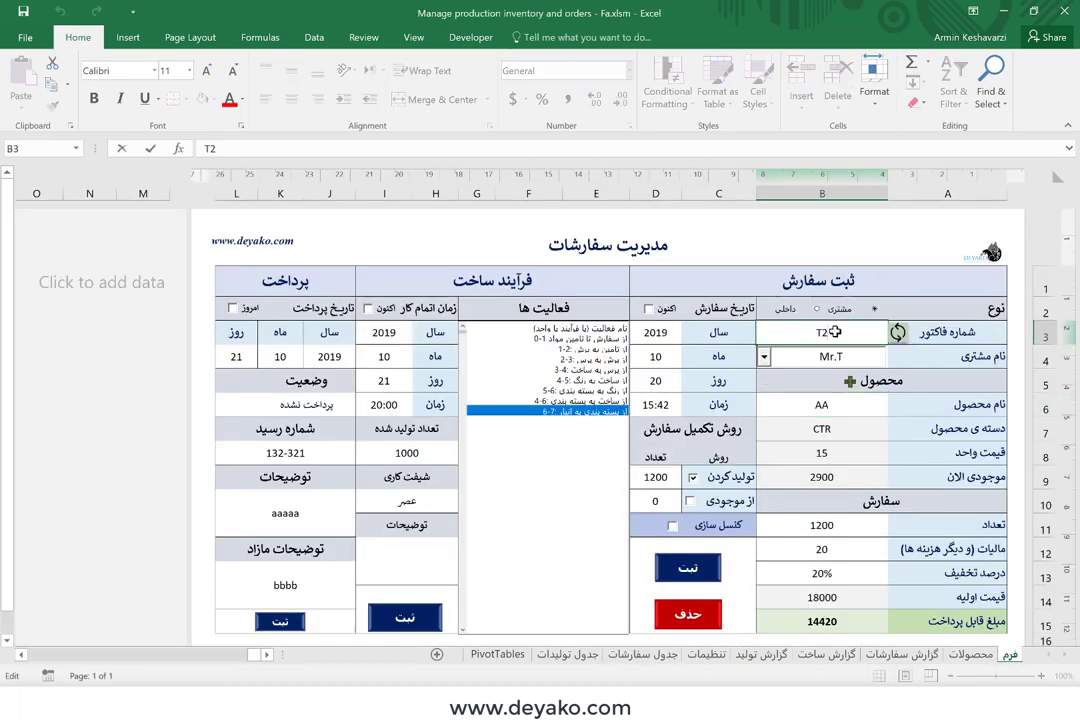
text(T)
click(806, 415)
click(750, 412)
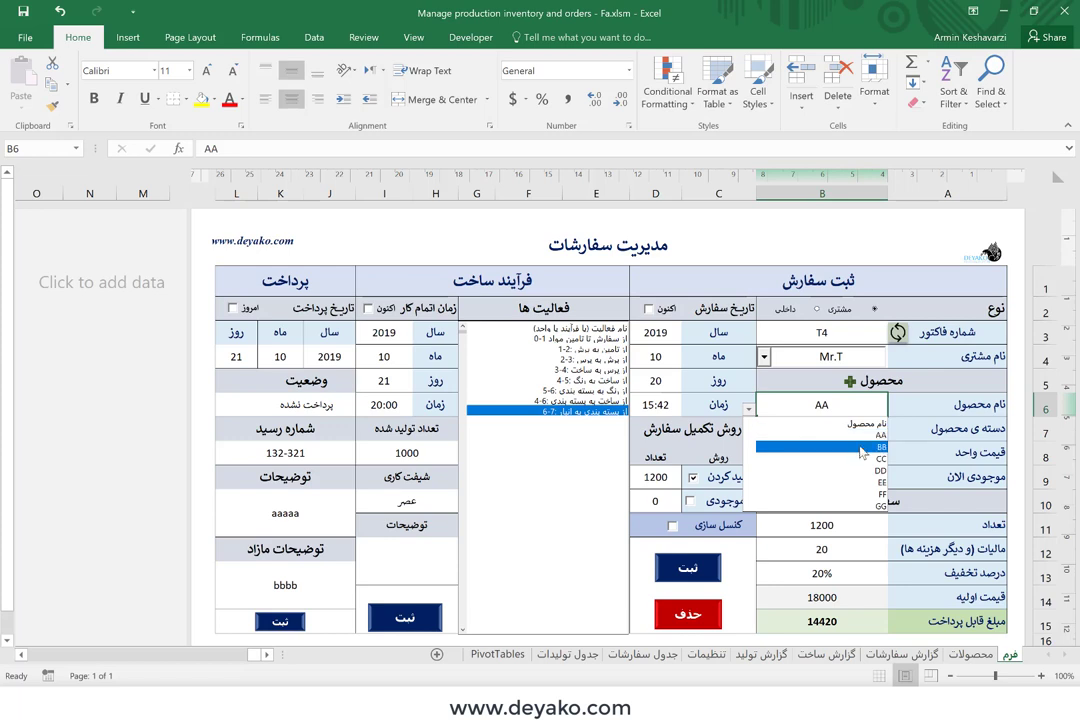
click(860, 447)
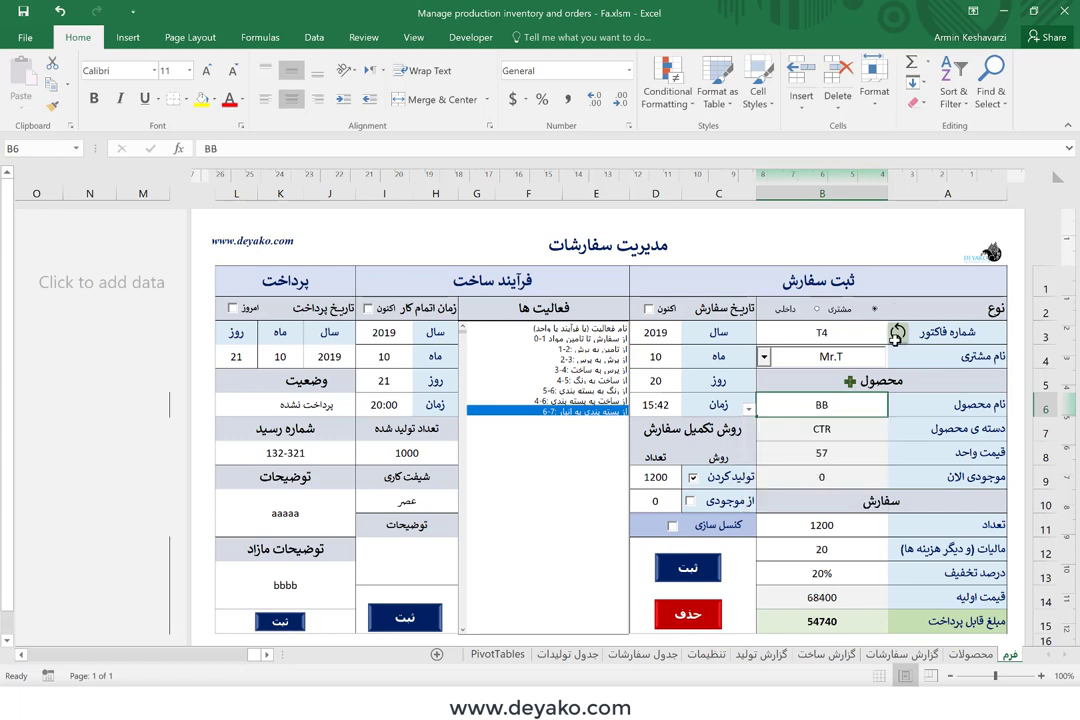
click(896, 334)
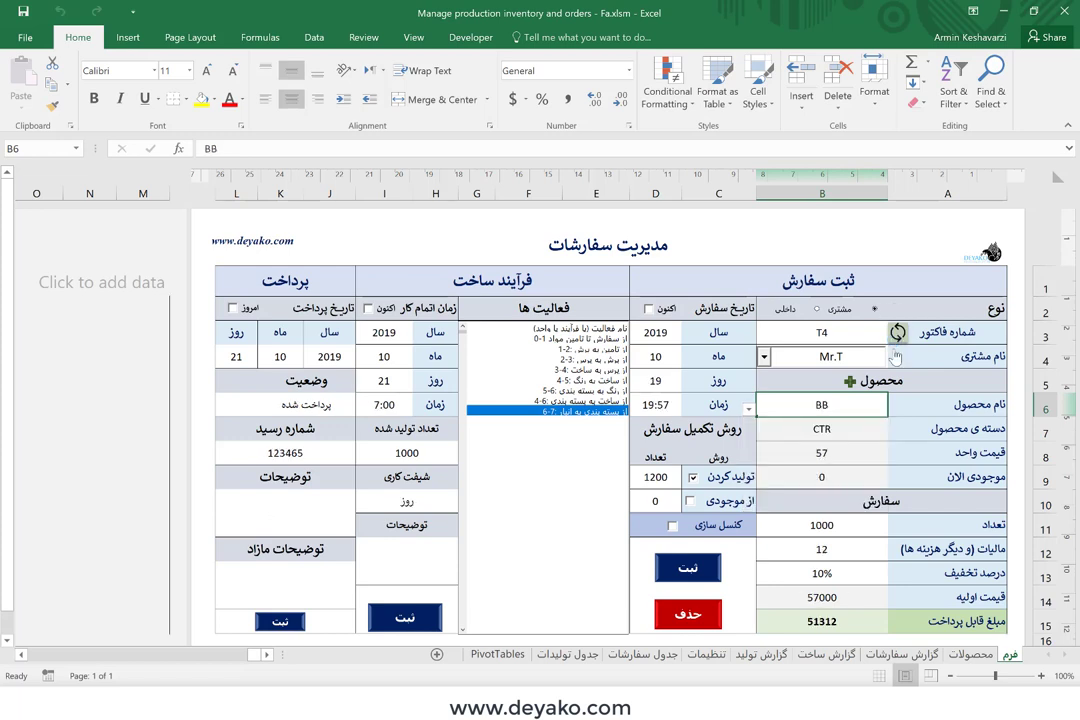
click(820, 526)
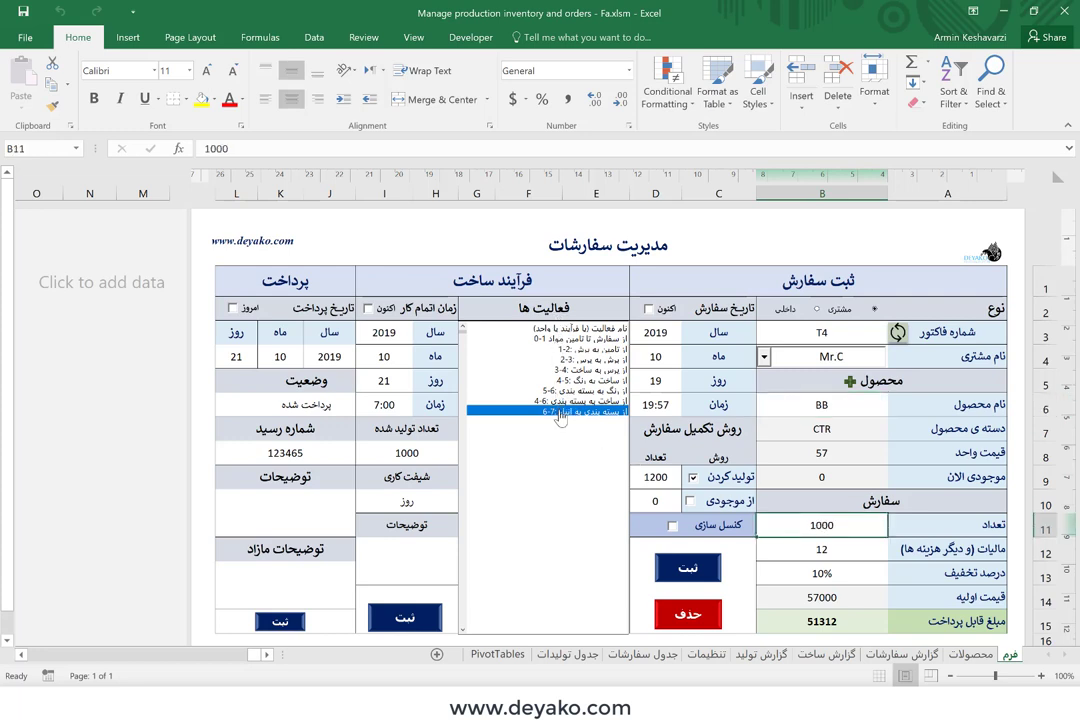
Step: Review the order, completion and payment date cells, then start replacing the invoice number with T1
drag(657, 338, 655, 404)
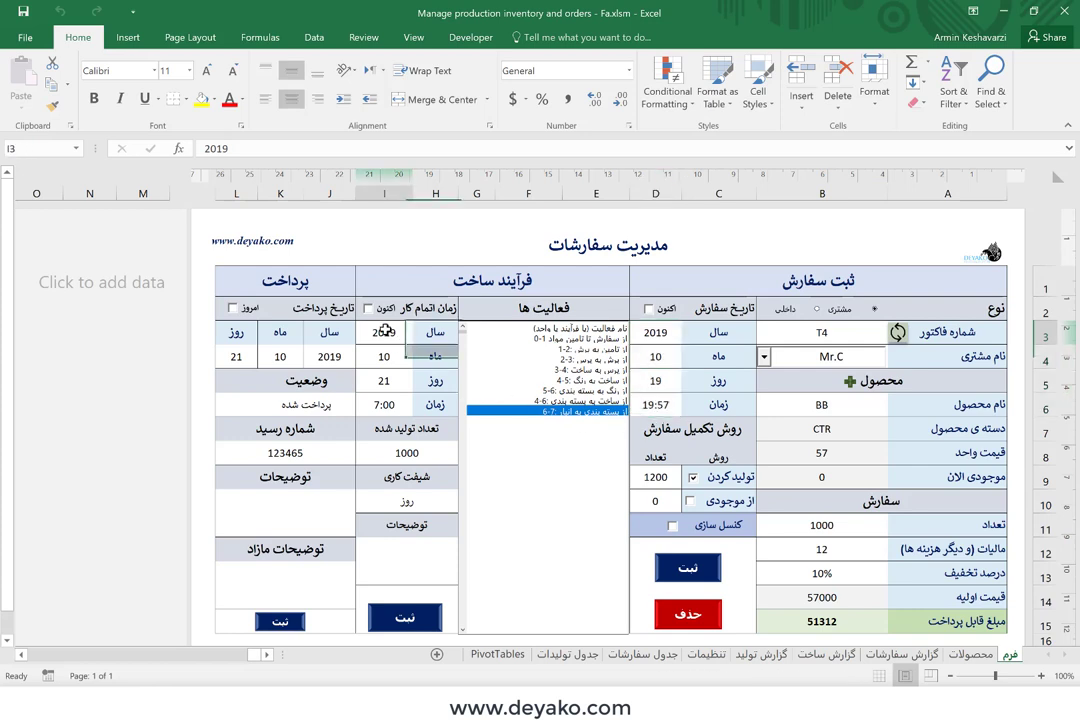
drag(386, 332, 386, 404)
drag(318, 355, 234, 355)
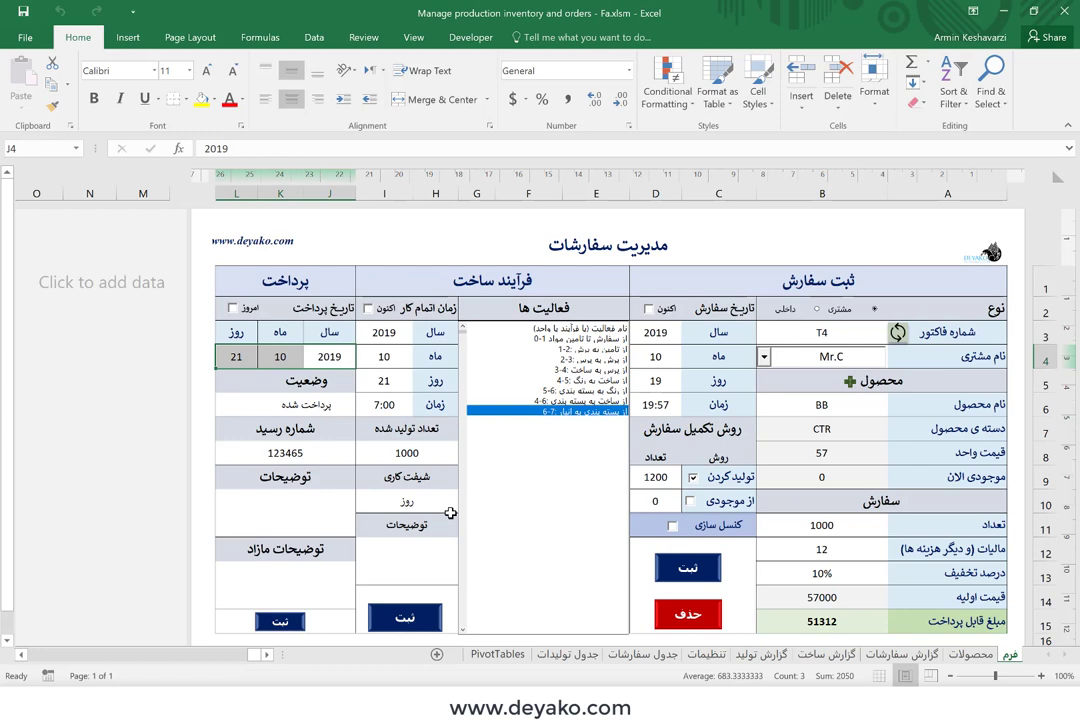
click(846, 331)
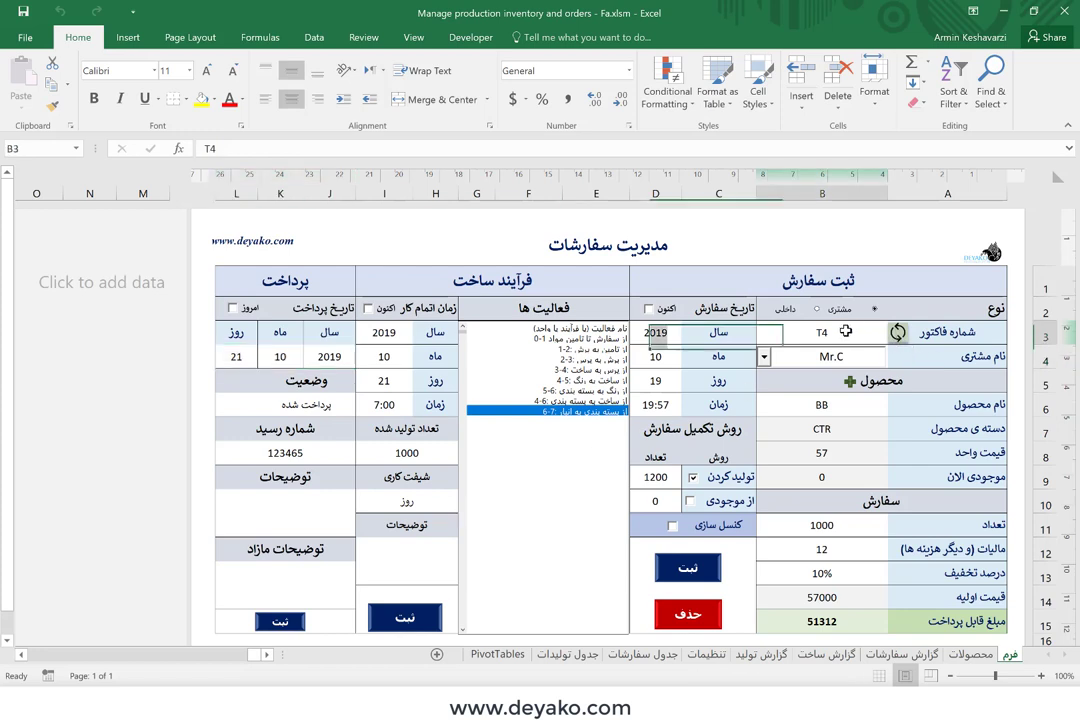
double_click(846, 331)
text(1)
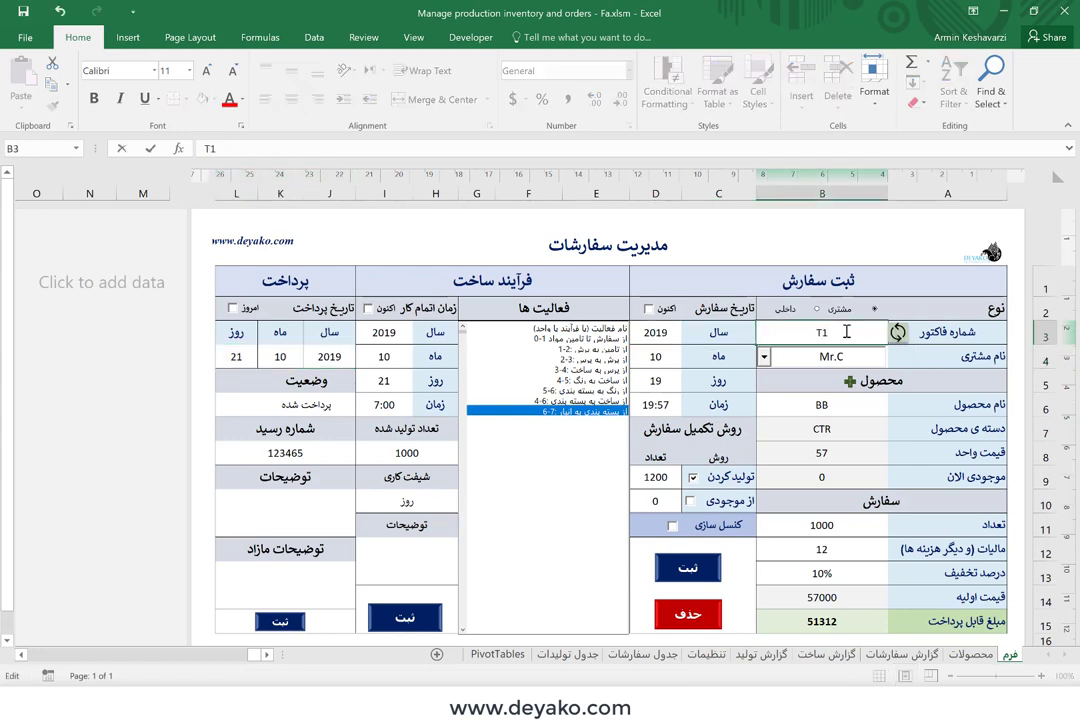
Step: Commit invoice T1, pick the customer from the list, and enter 1000 units, giving 57000 payable
click(832, 409)
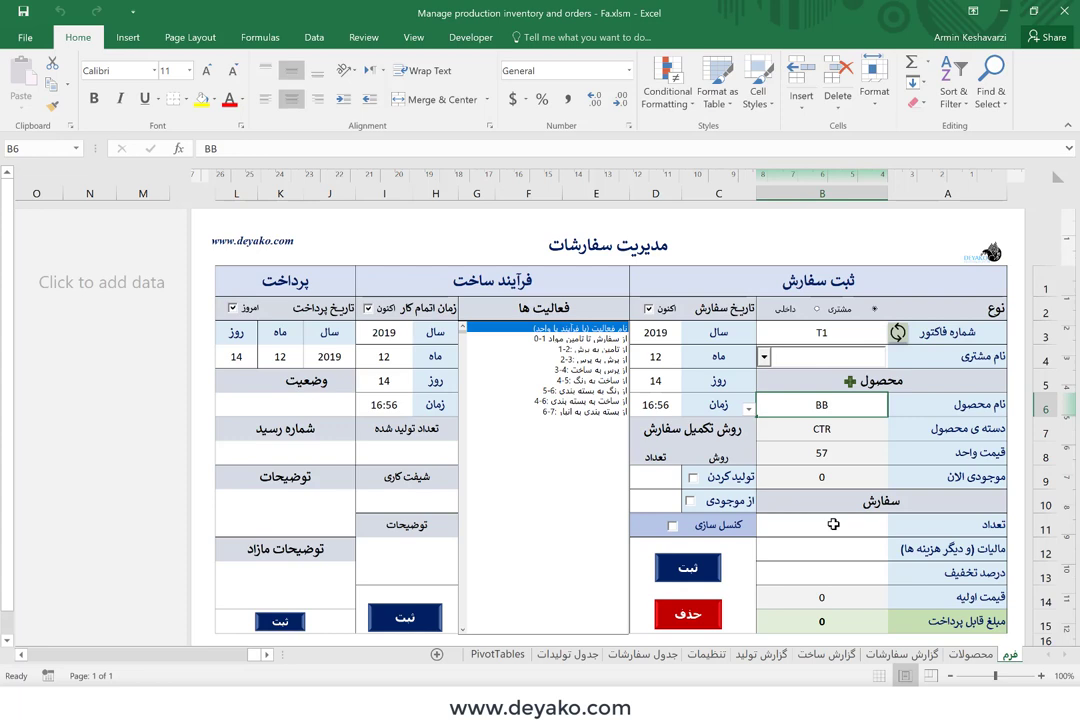
click(833, 524)
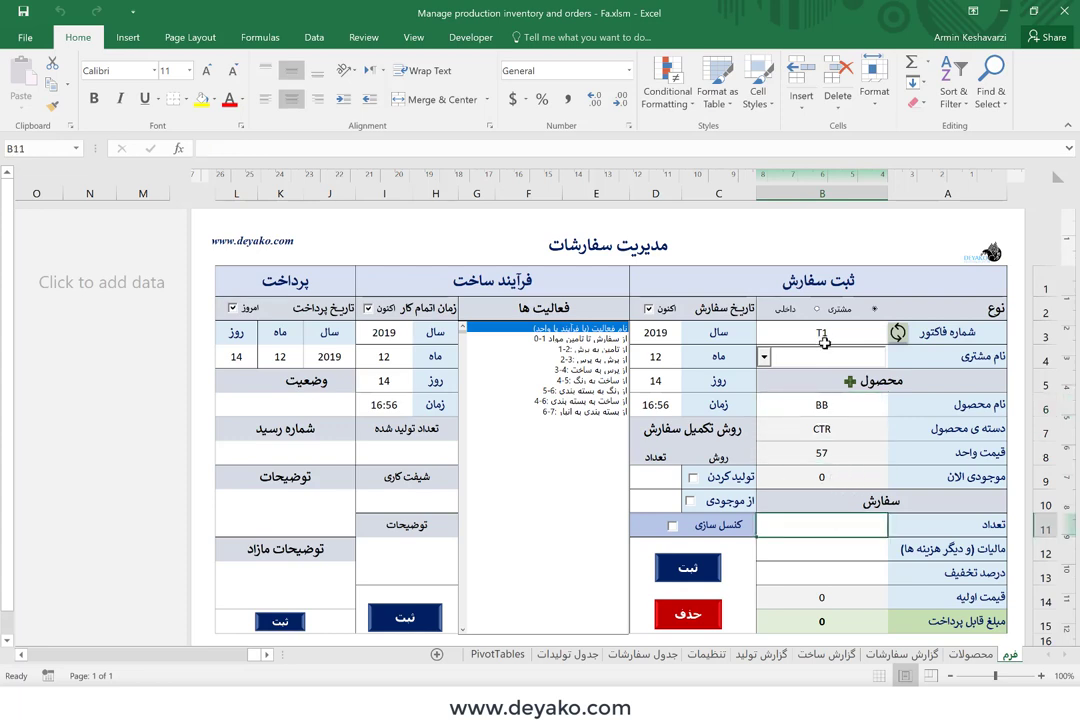
click(764, 357)
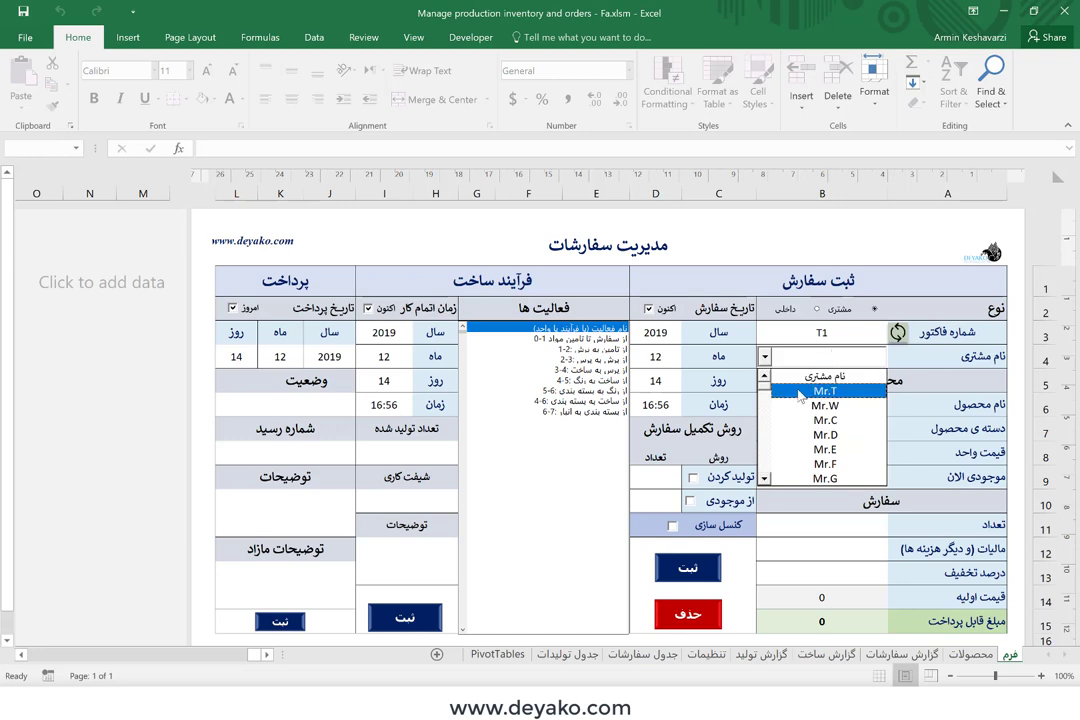
click(800, 391)
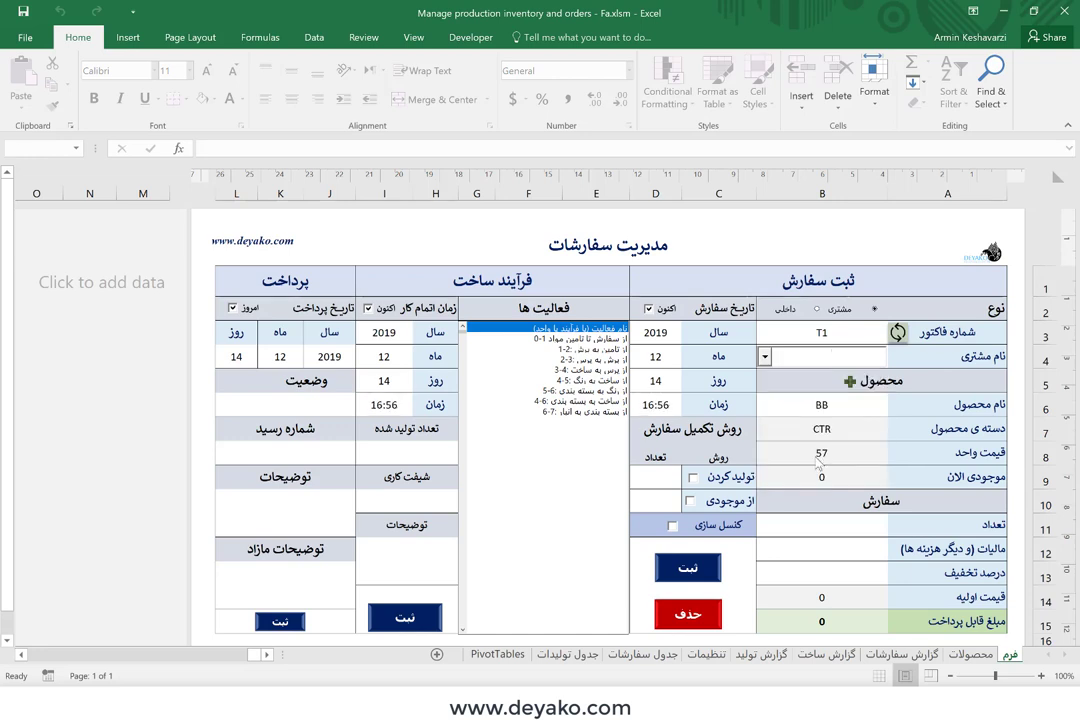
click(822, 531)
text(1000)
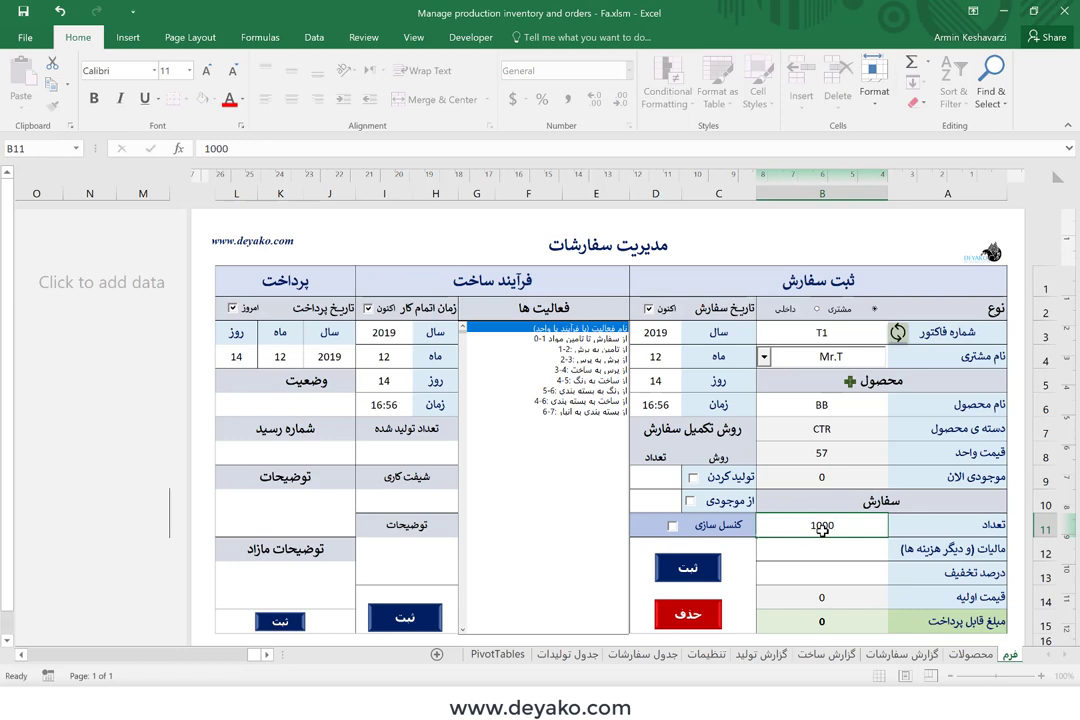
key(Return)
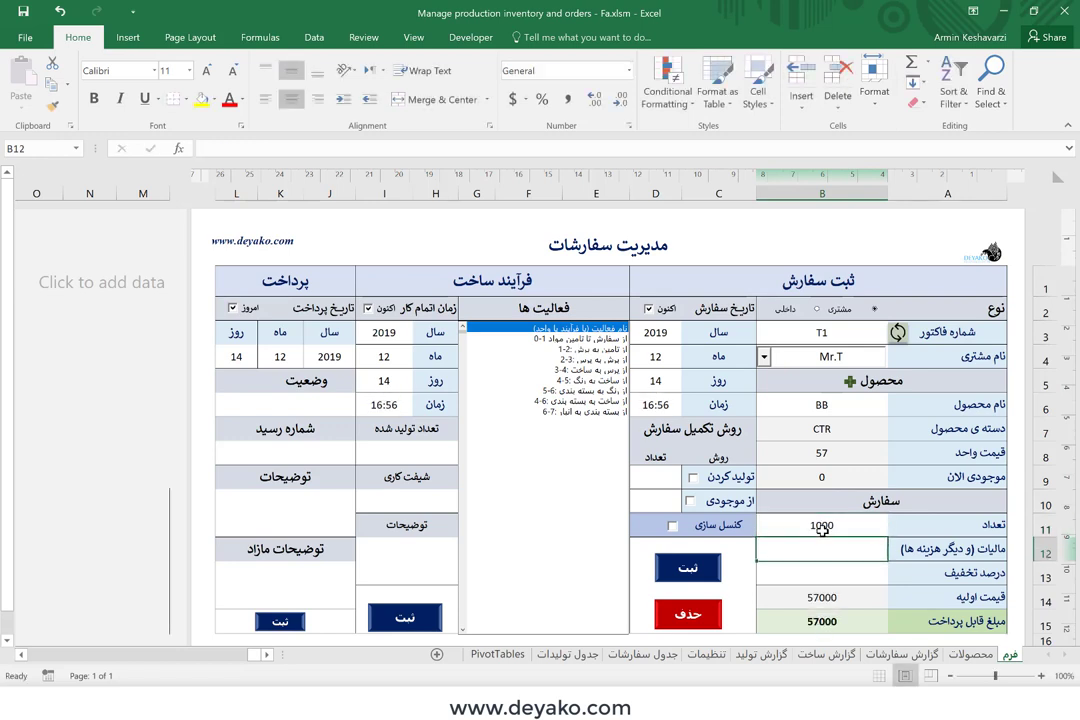
click(835, 568)
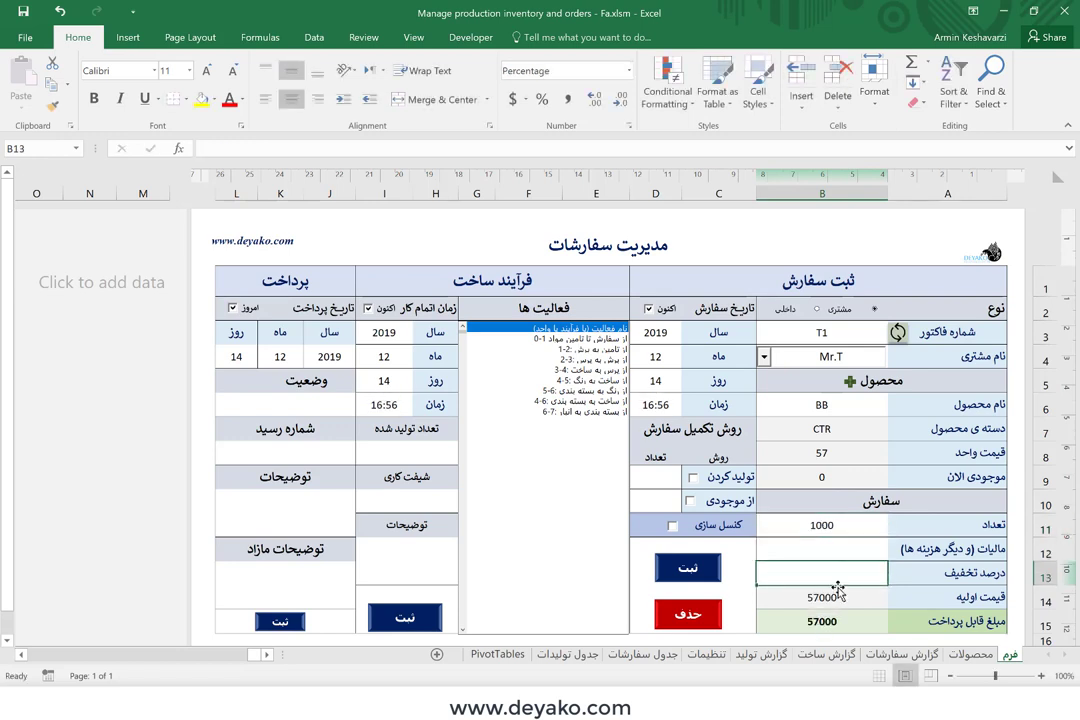
click(838, 597)
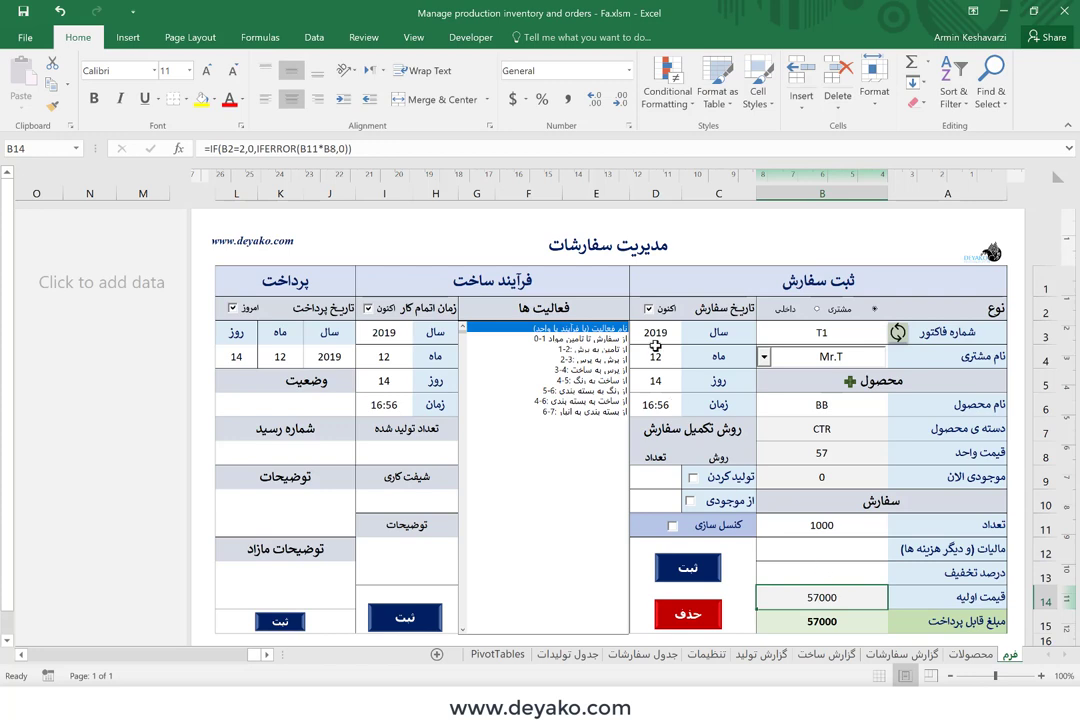
click(398, 155)
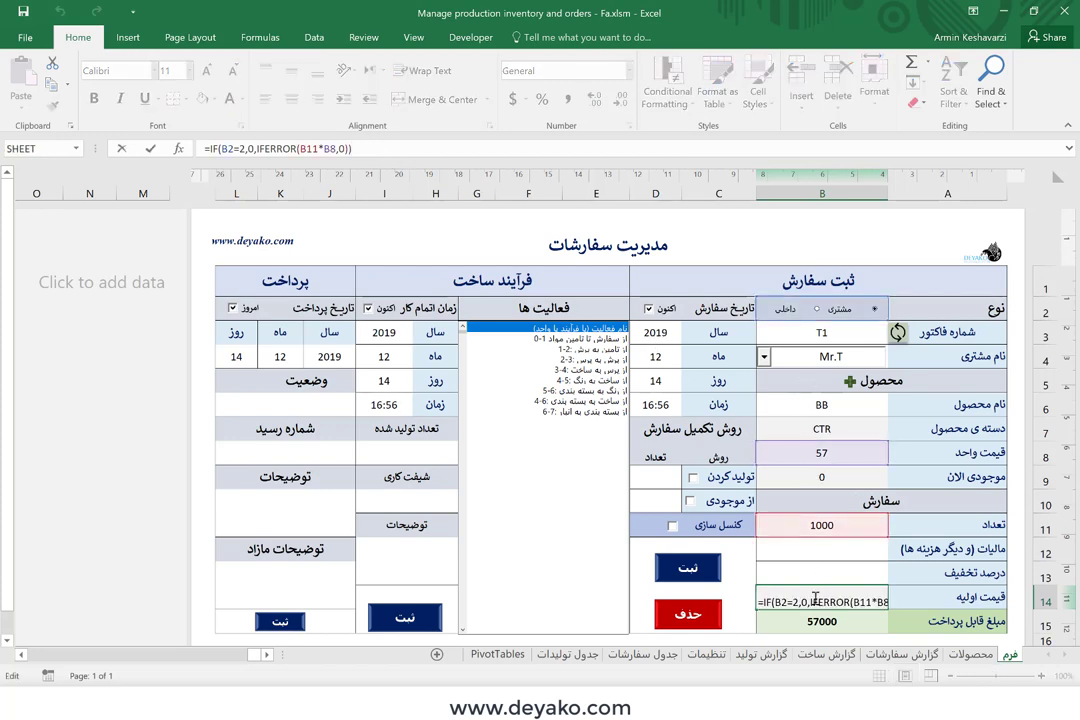
key(Return)
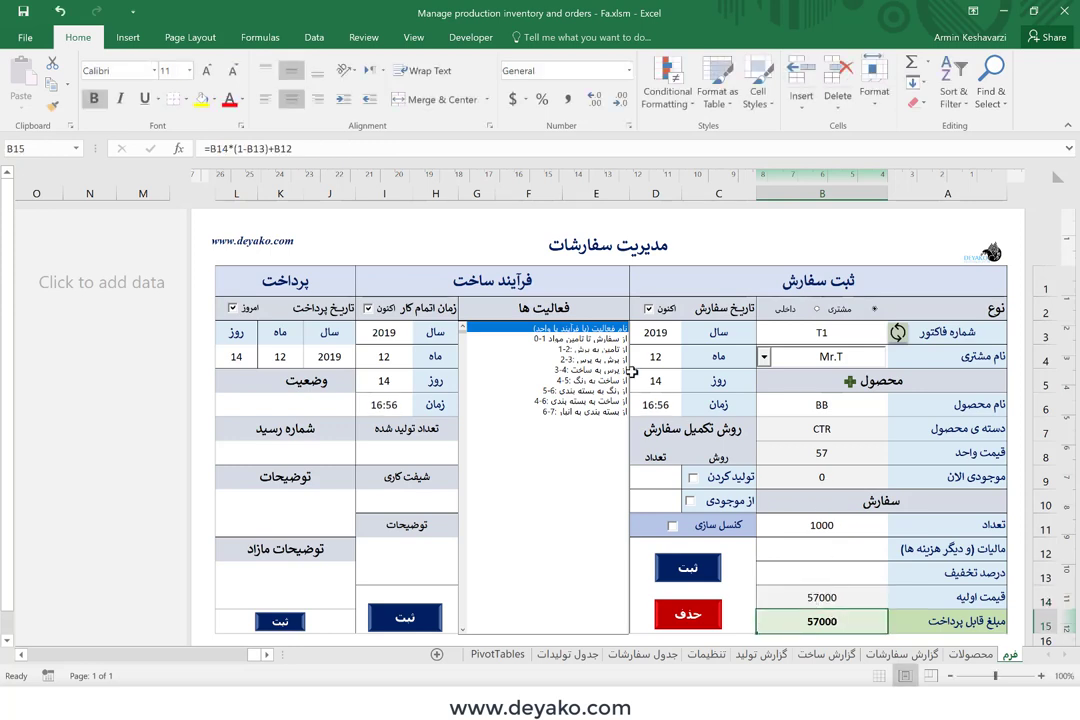
click(310, 146)
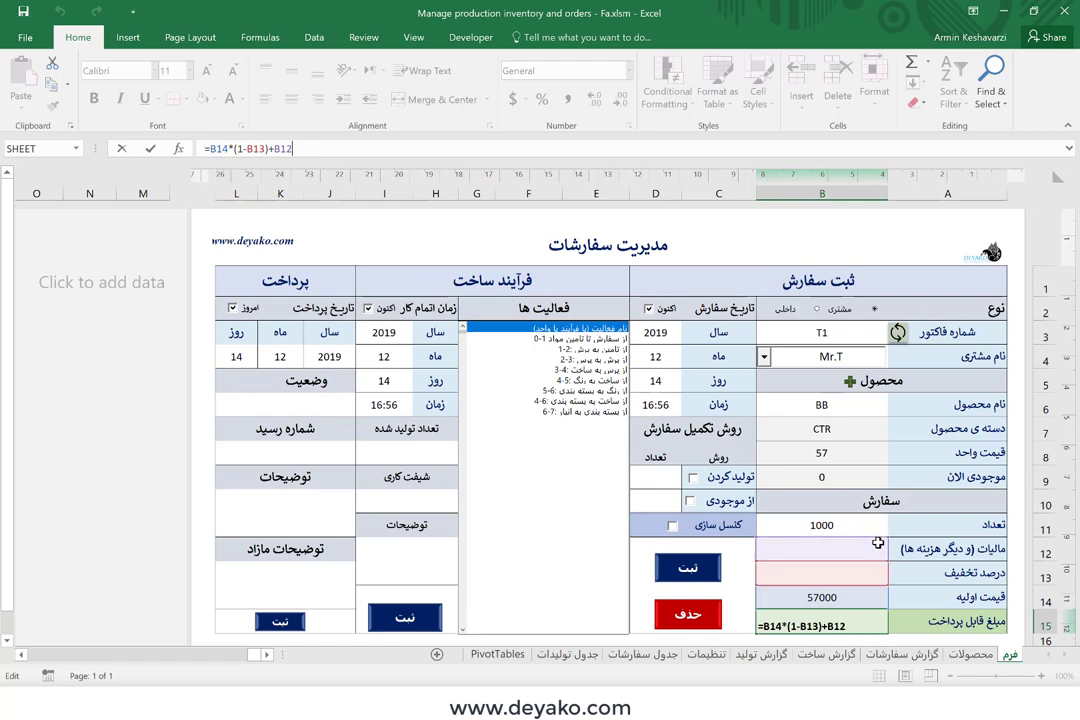
key(Return)
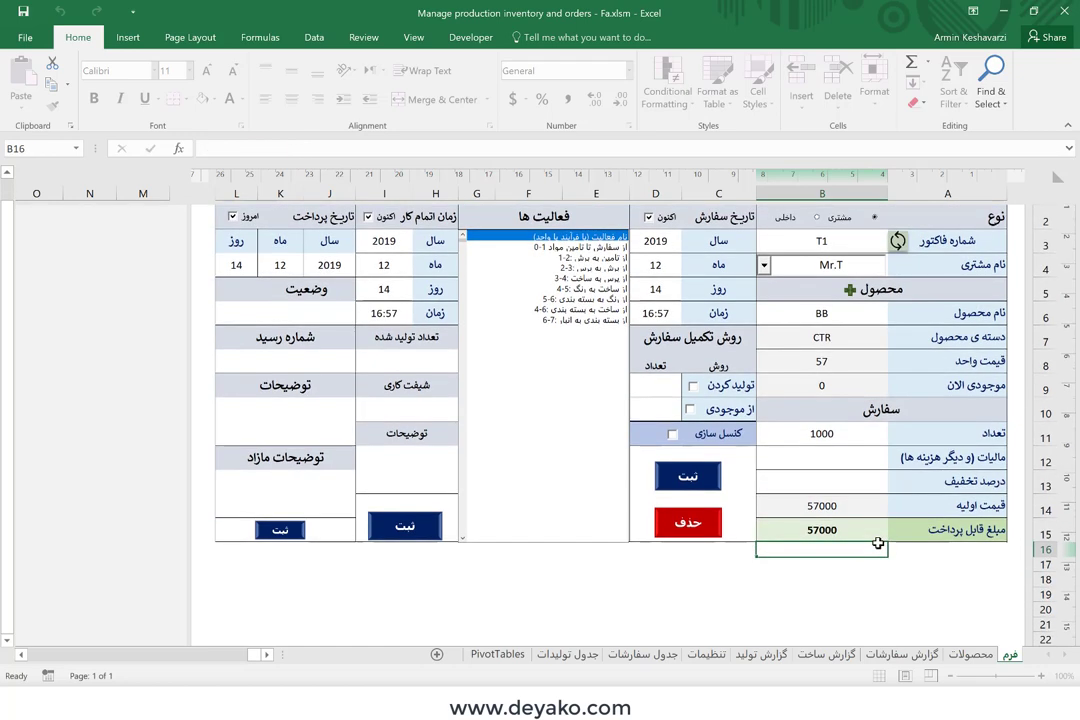
click(860, 524)
scroll(860, 524, up, 3)
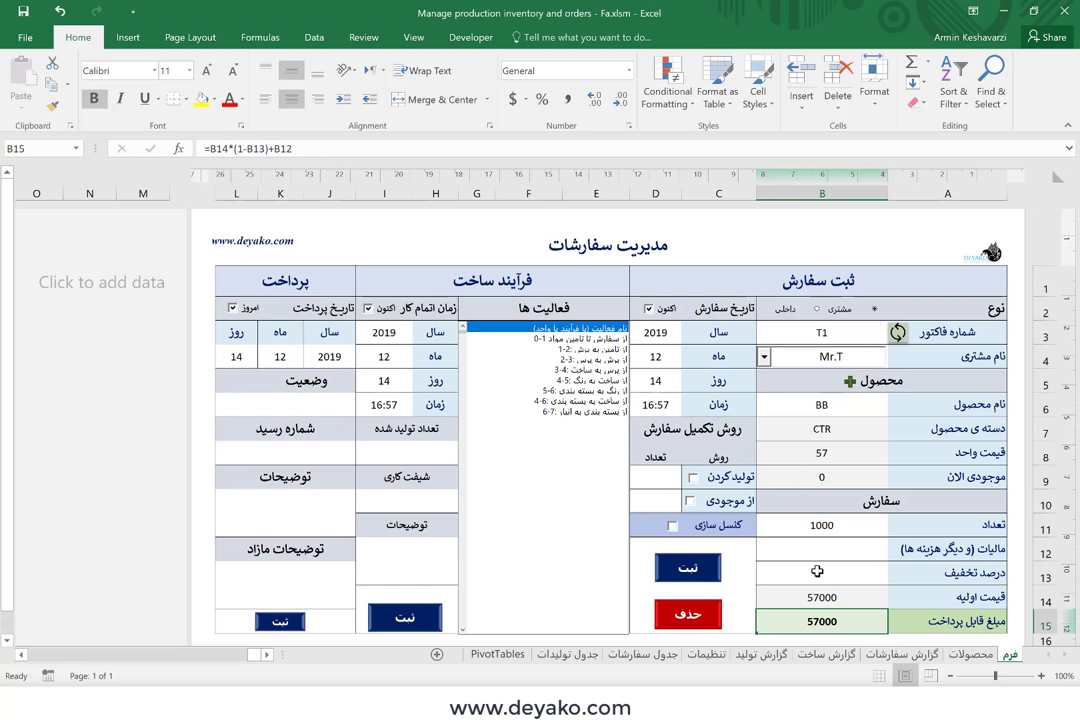
Step: Untick the automatic 'now' order date so the year, month, day and time cells go blank
click(649, 331)
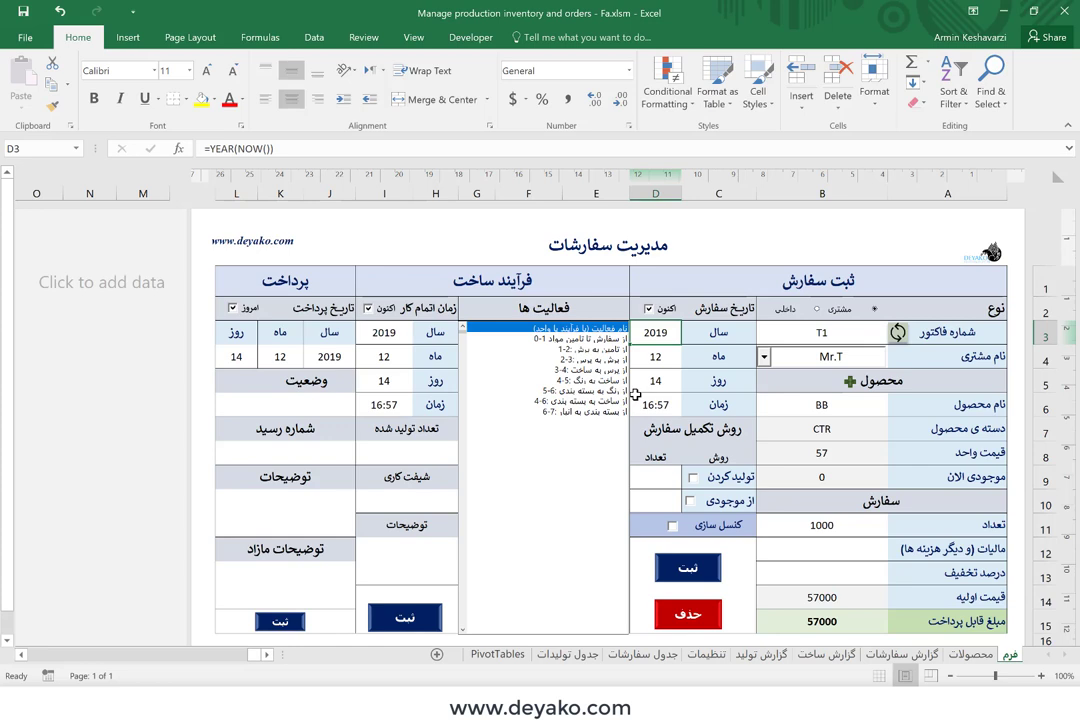
drag(660, 333, 665, 404)
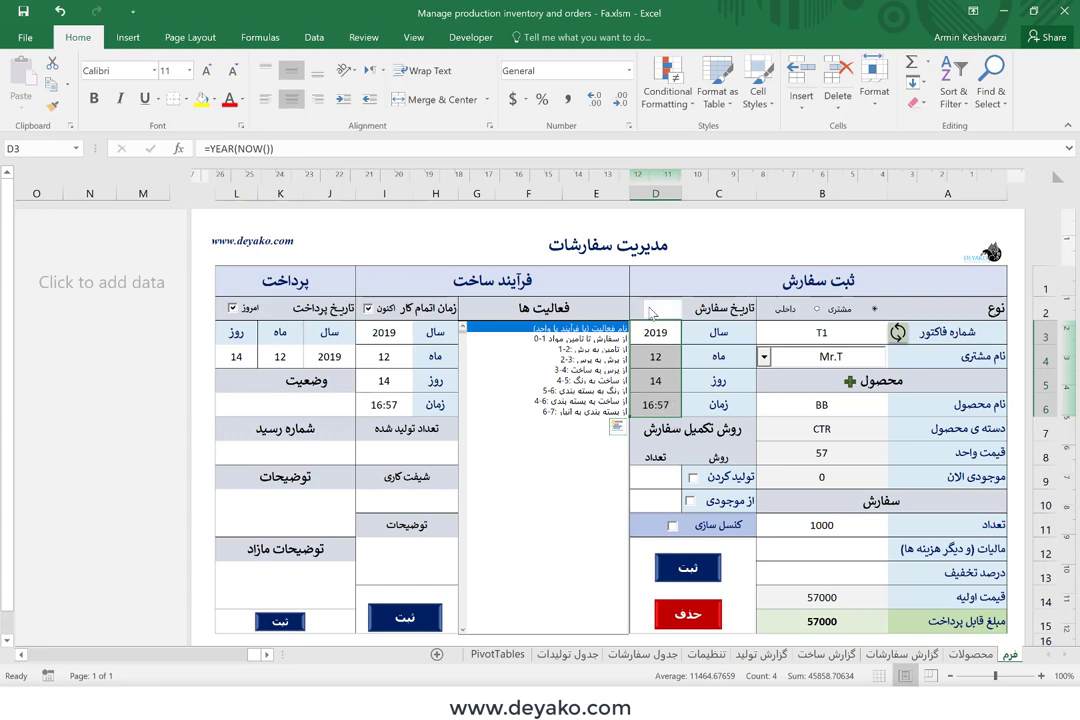
click(650, 311)
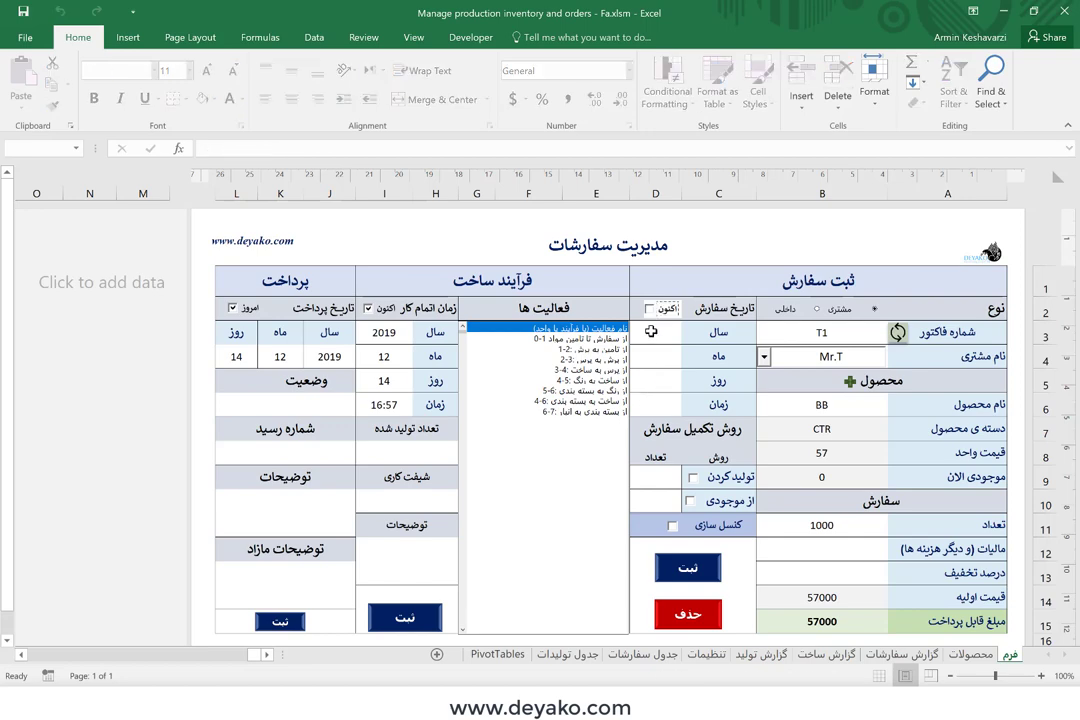
click(651, 380)
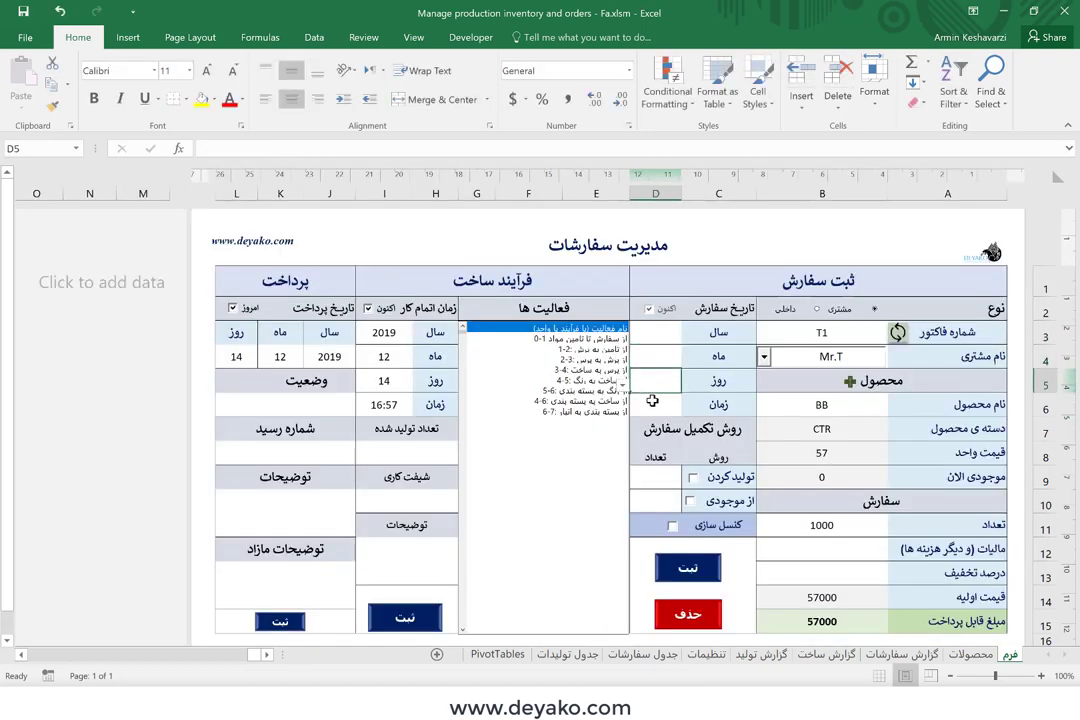
click(652, 400)
Step: Date the order with the current time and fulfil the 1000 units from stock
click(650, 310)
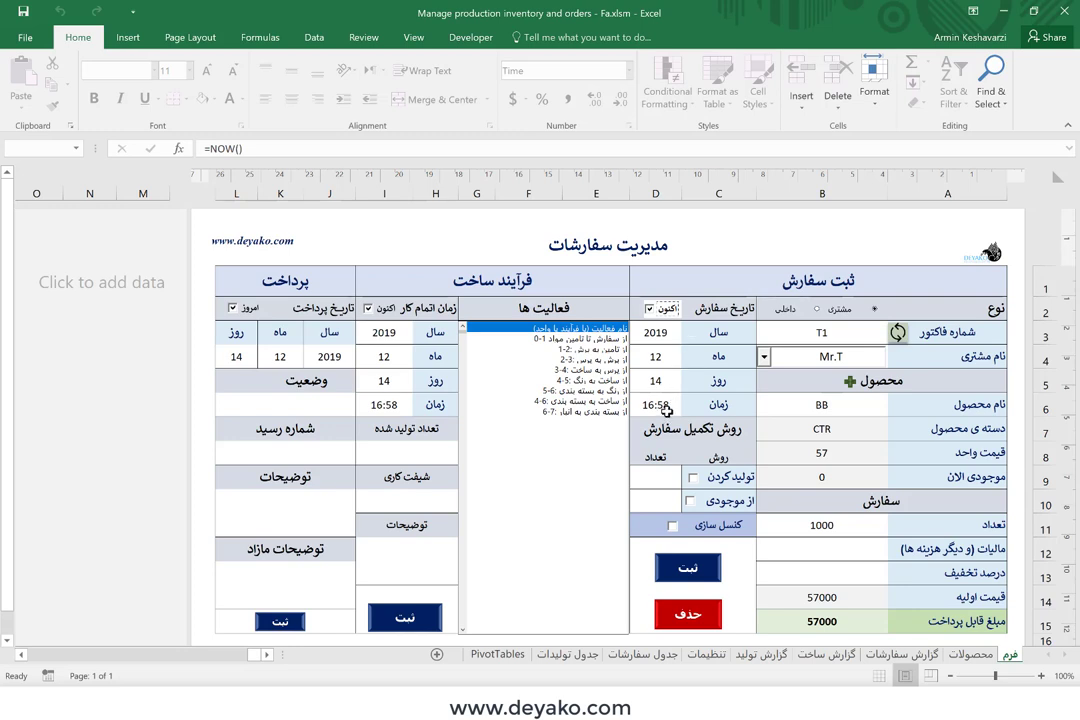
click(670, 484)
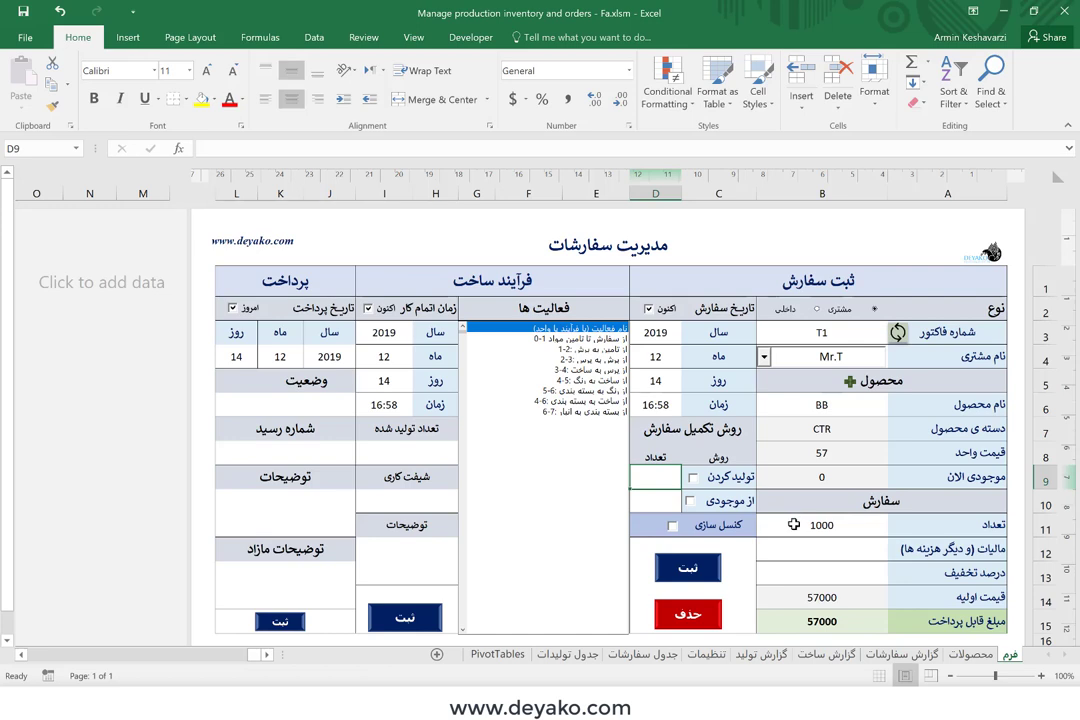
click(825, 478)
click(689, 505)
click(689, 505)
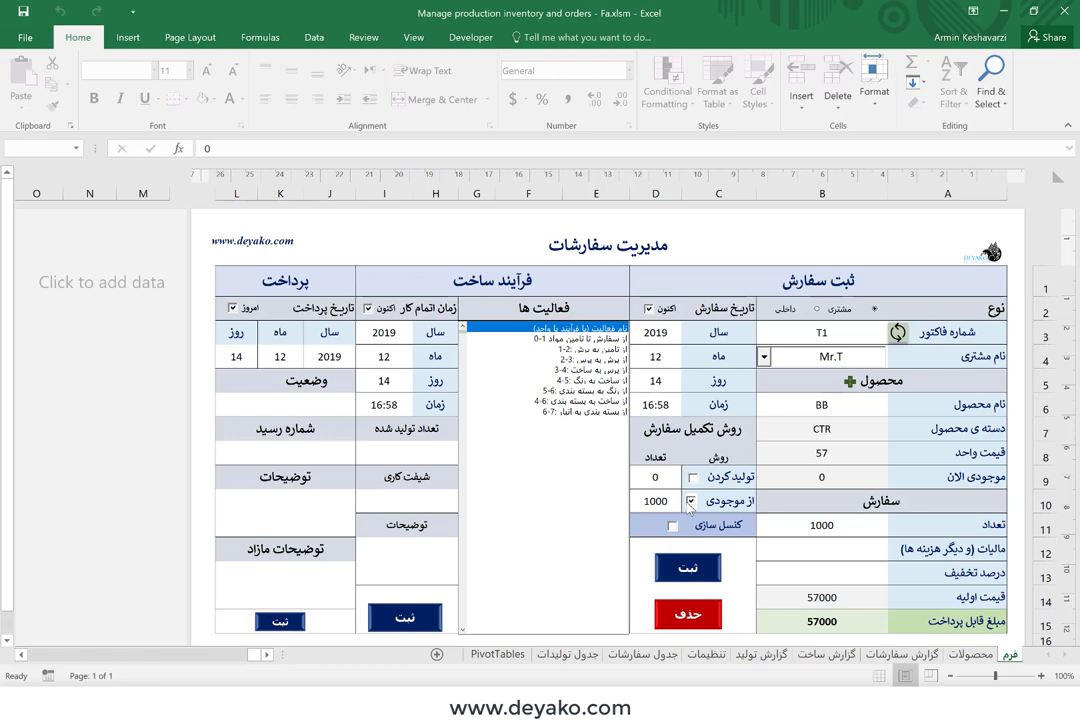
Step: Register order T1, dismiss the confirmation, and go to the محصولات products sheet
click(670, 567)
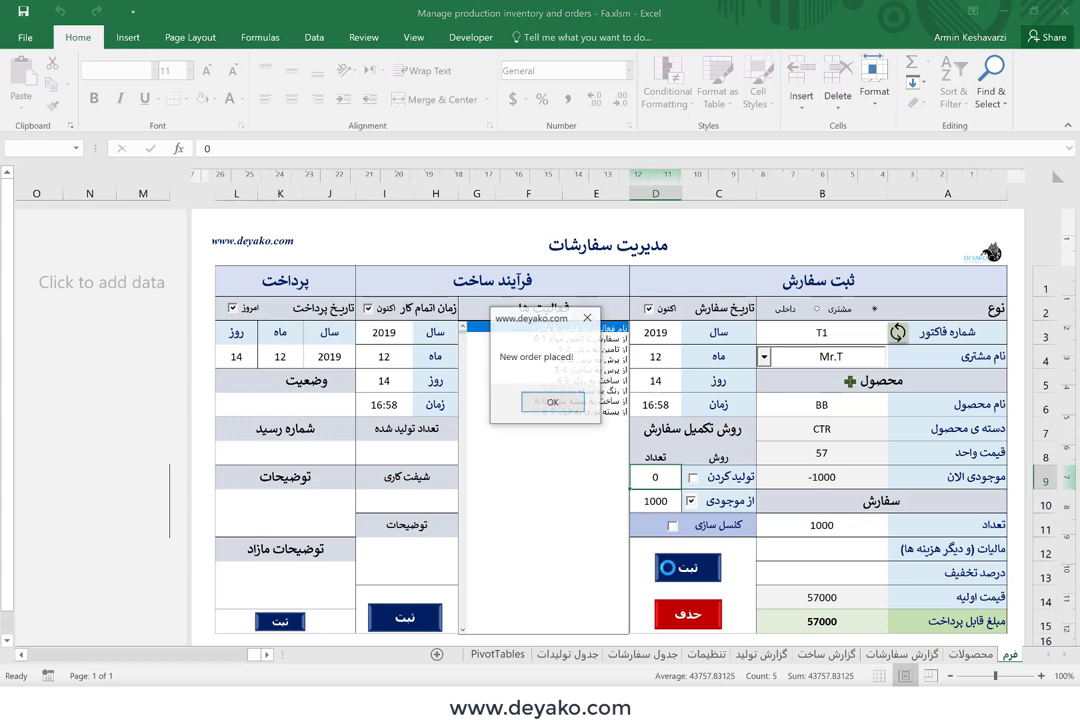
click(553, 402)
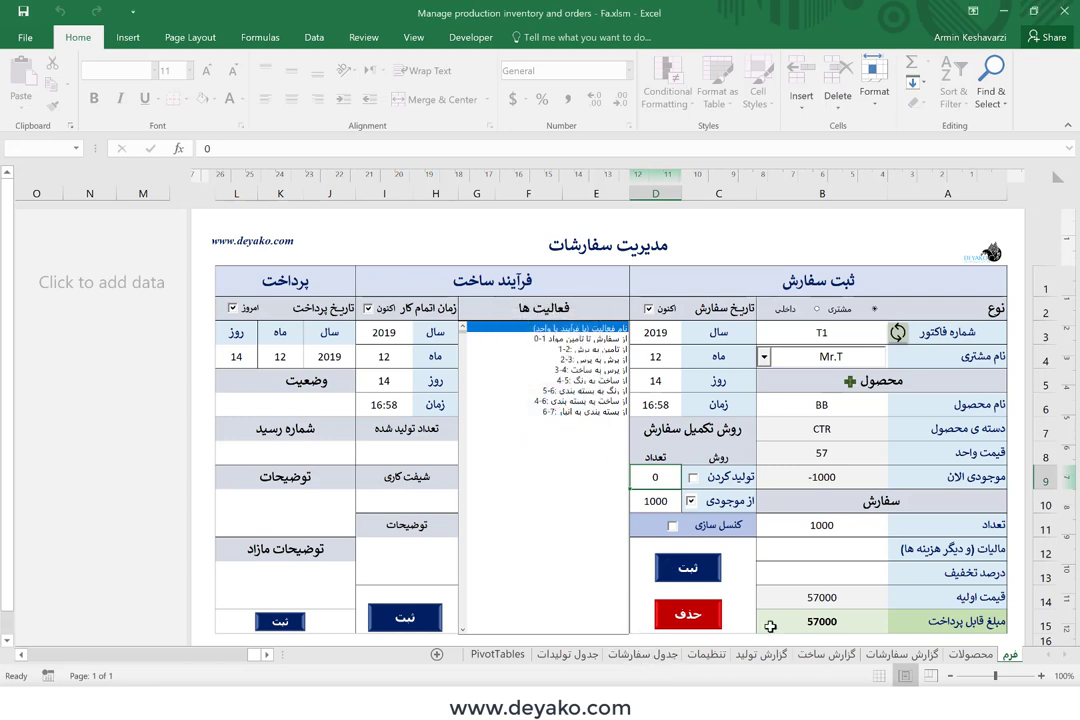
click(966, 656)
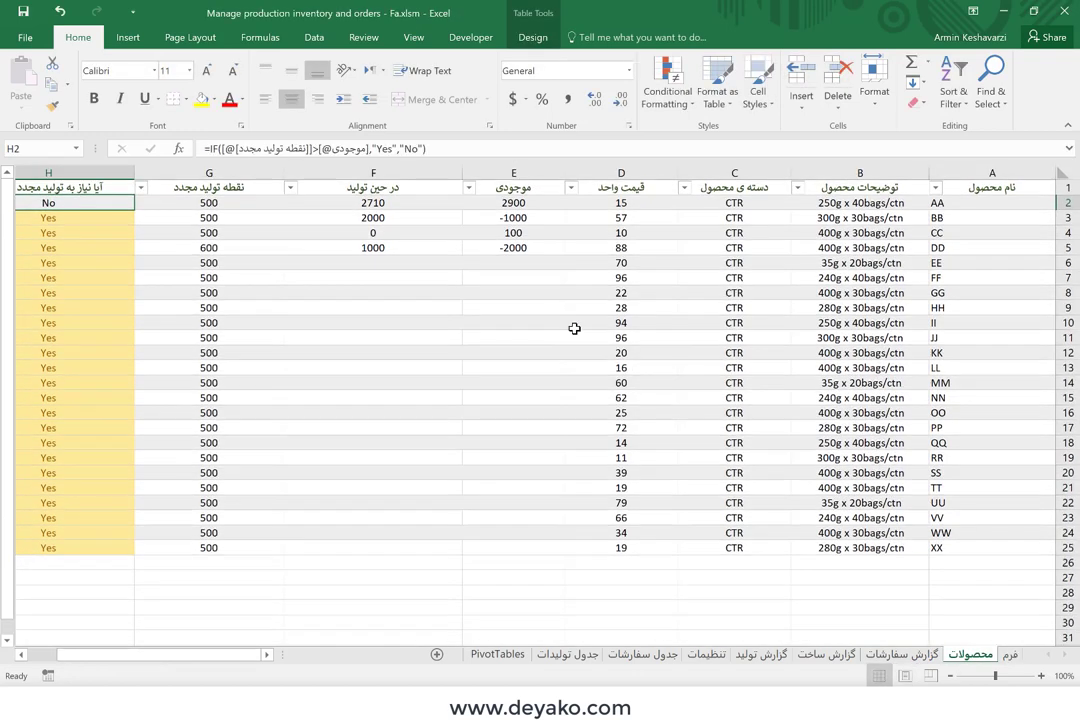
Step: Check DD's stock of -2000 and BB's new -1000, then return to the فرم sheet
click(535, 250)
click(515, 217)
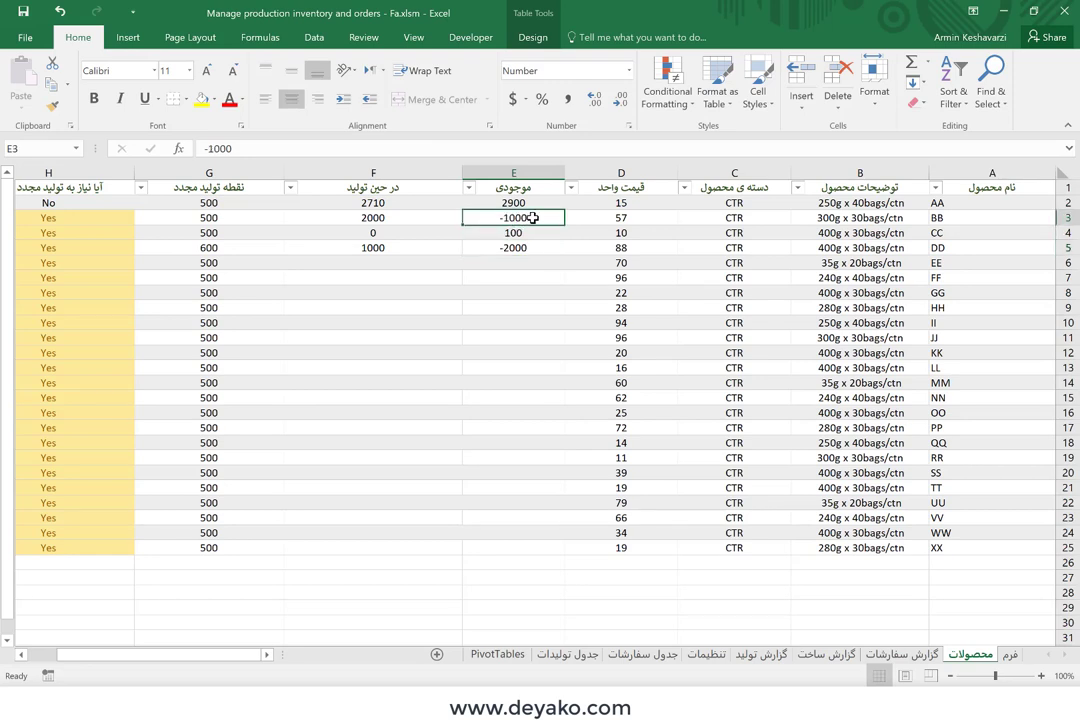
click(1012, 658)
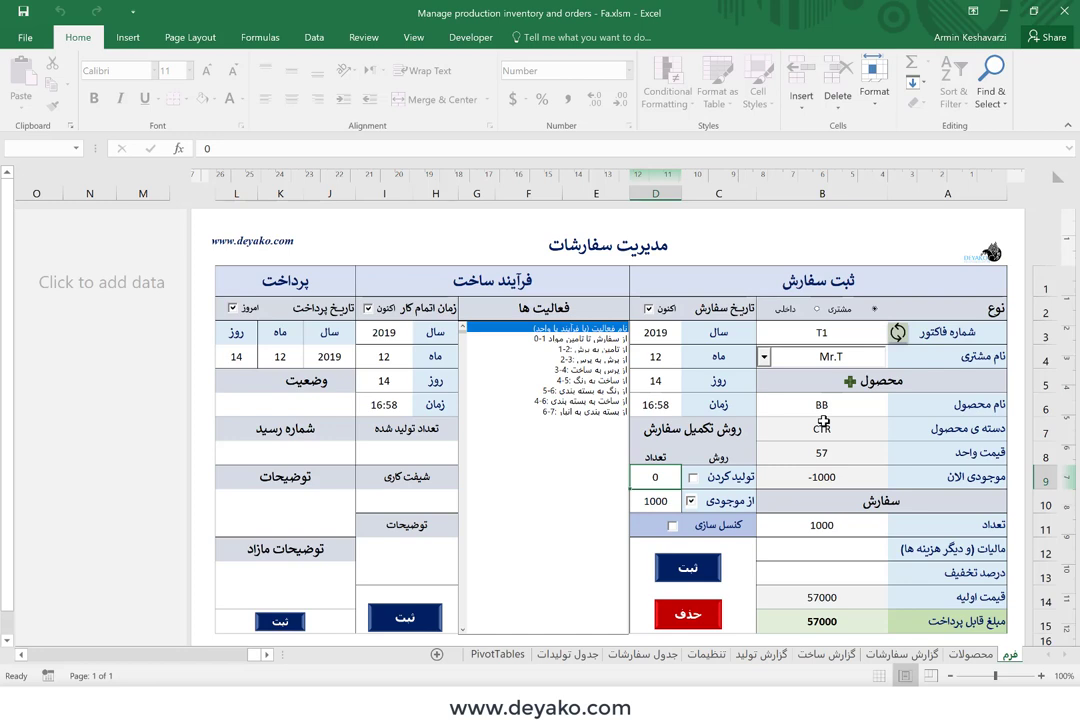
Step: Make the order internal (داخلی) with For Stock as the production reason
click(815, 310)
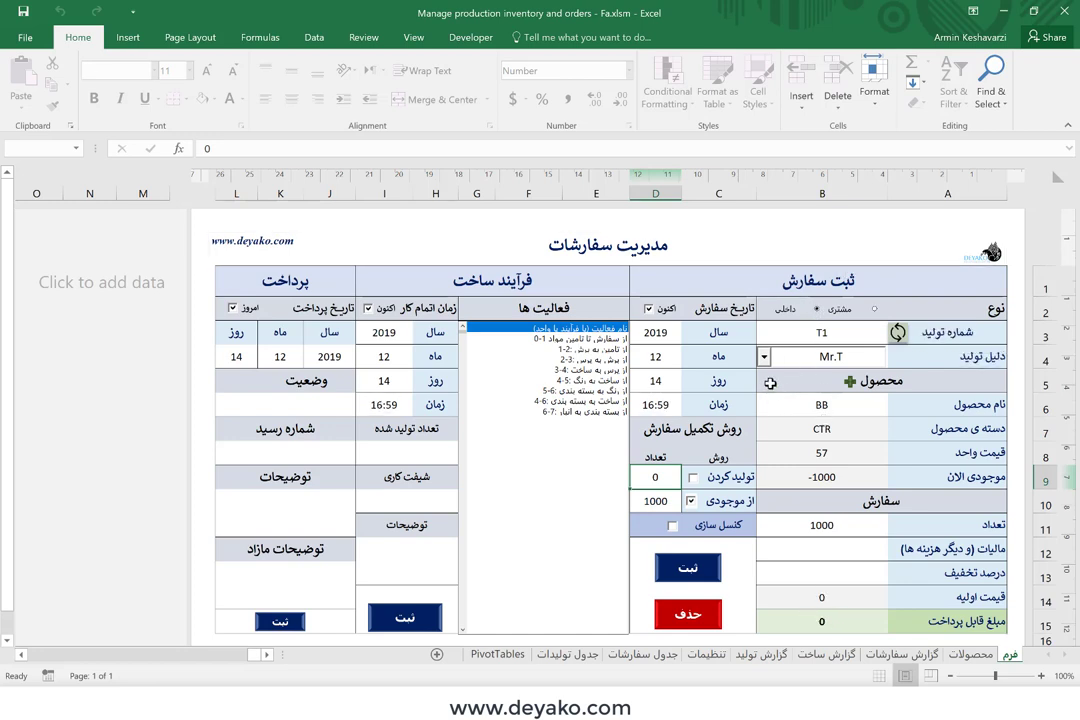
click(764, 357)
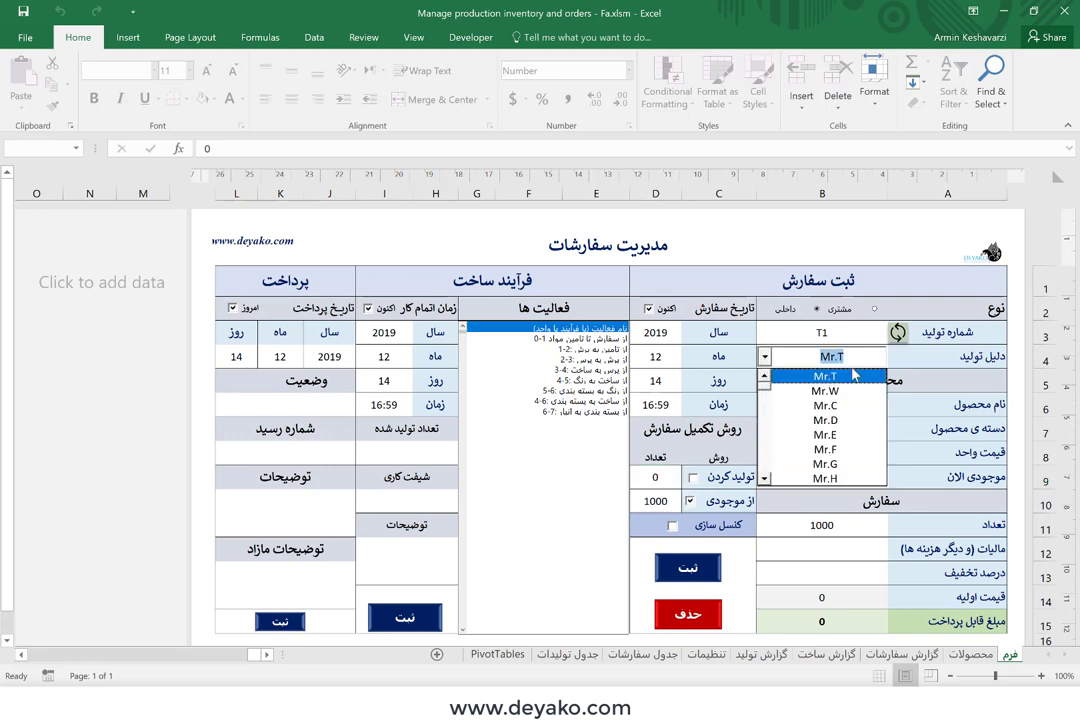
text(For Stock)
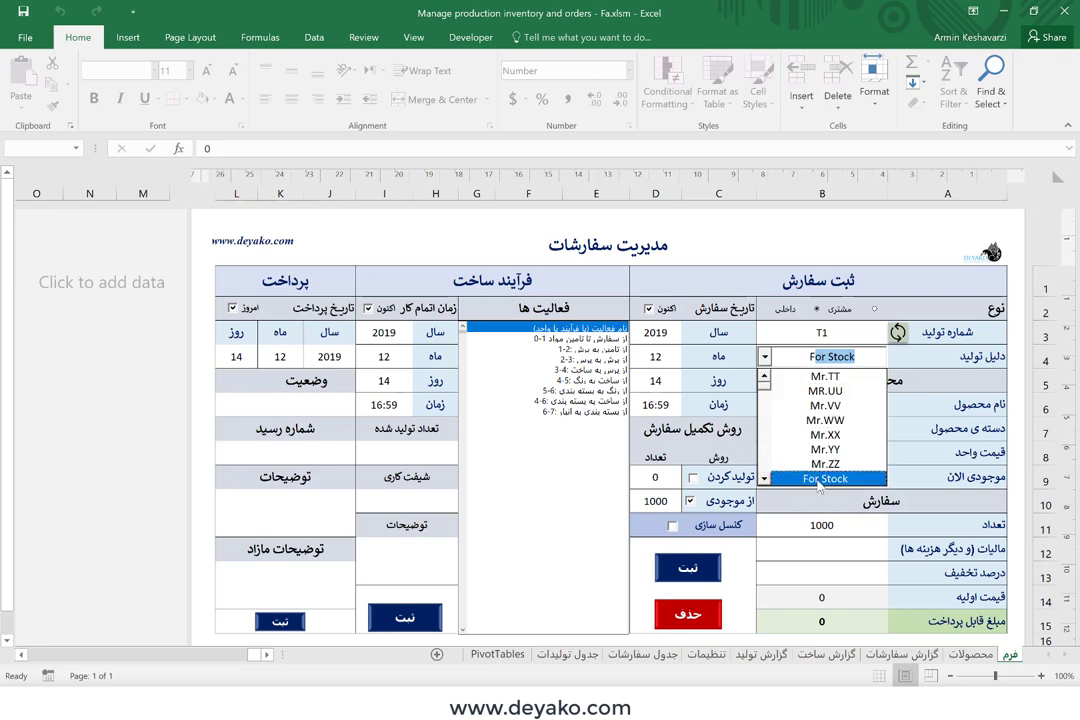
click(820, 479)
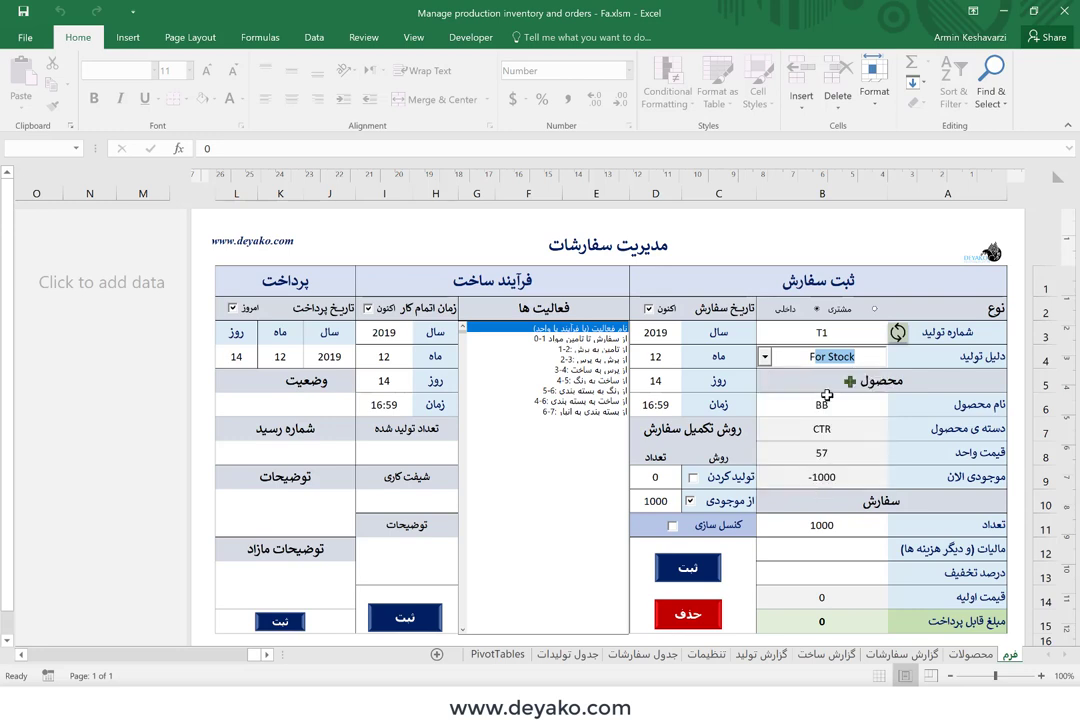
Step: Switch fulfilment from stock to producing all 1000 units
click(797, 414)
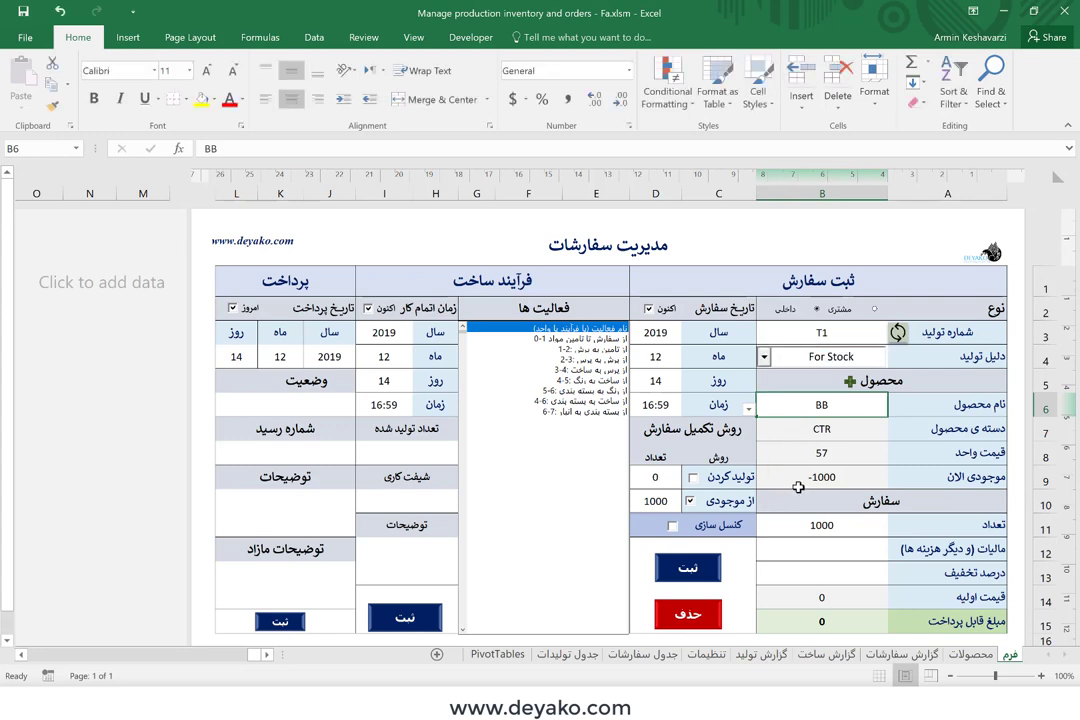
click(800, 522)
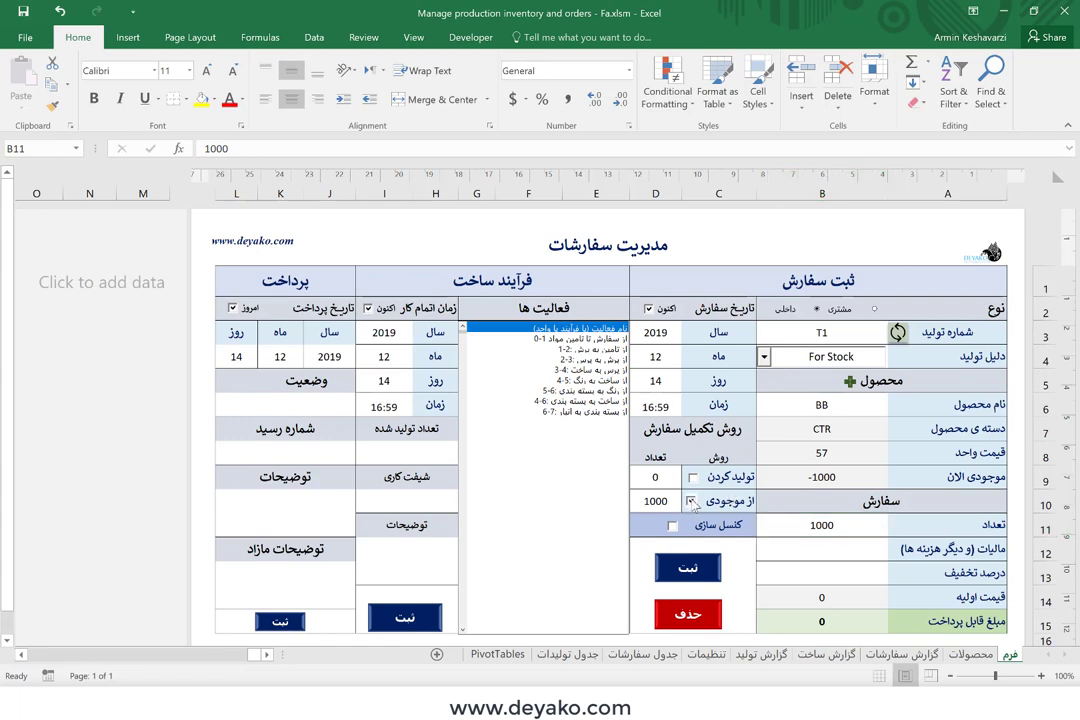
click(695, 480)
click(694, 478)
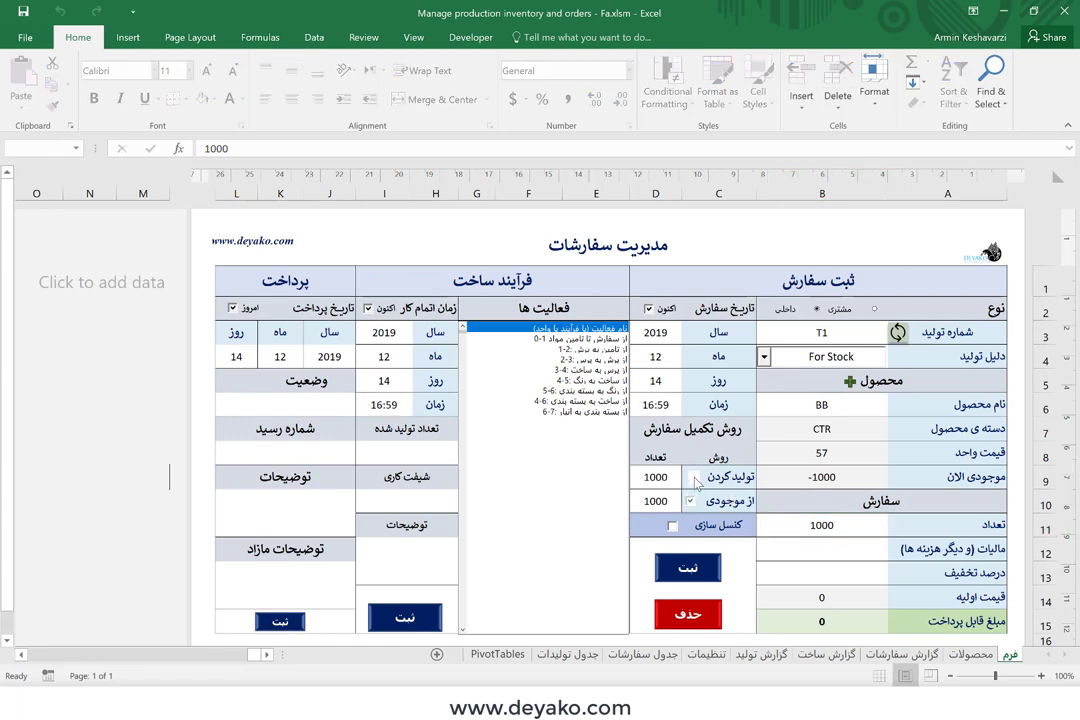
click(828, 335)
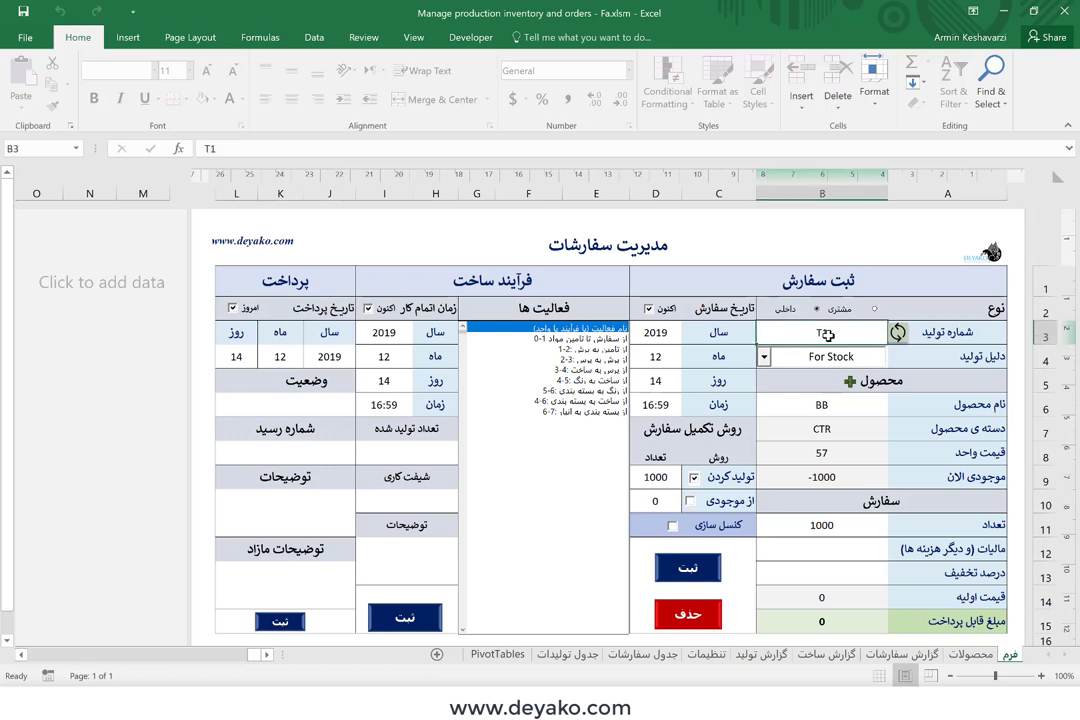
Step: Change the order number from T1 to Test1, leaving the customer unchanged
double_click(828, 335)
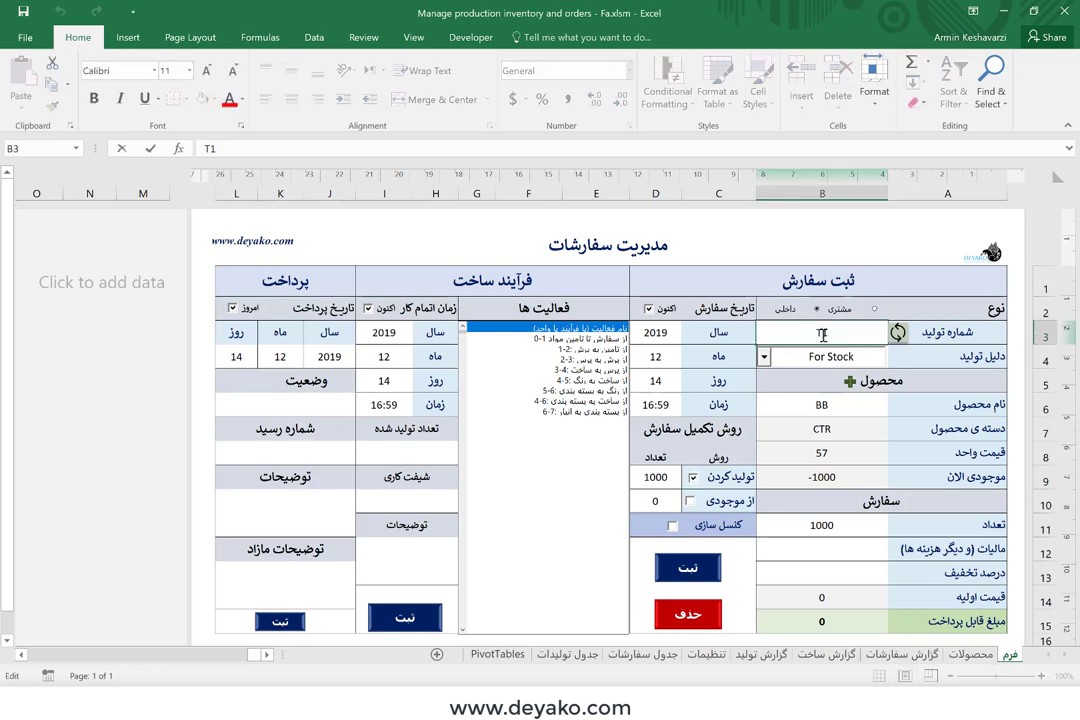
text(est)
click(898, 336)
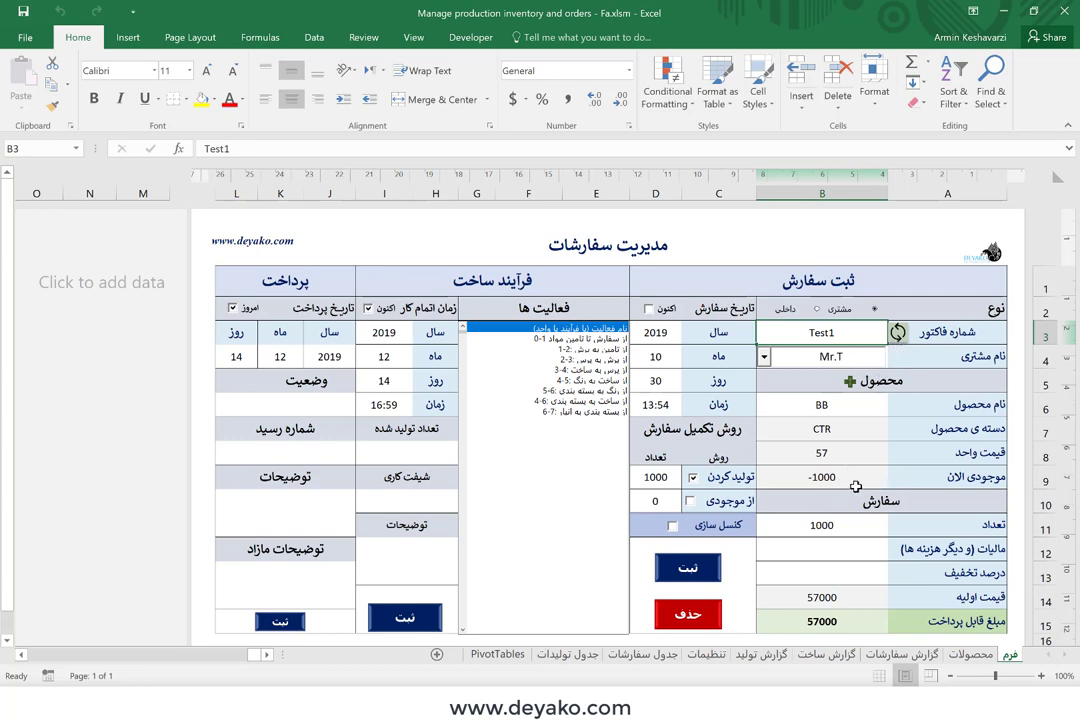
click(827, 356)
text(F)
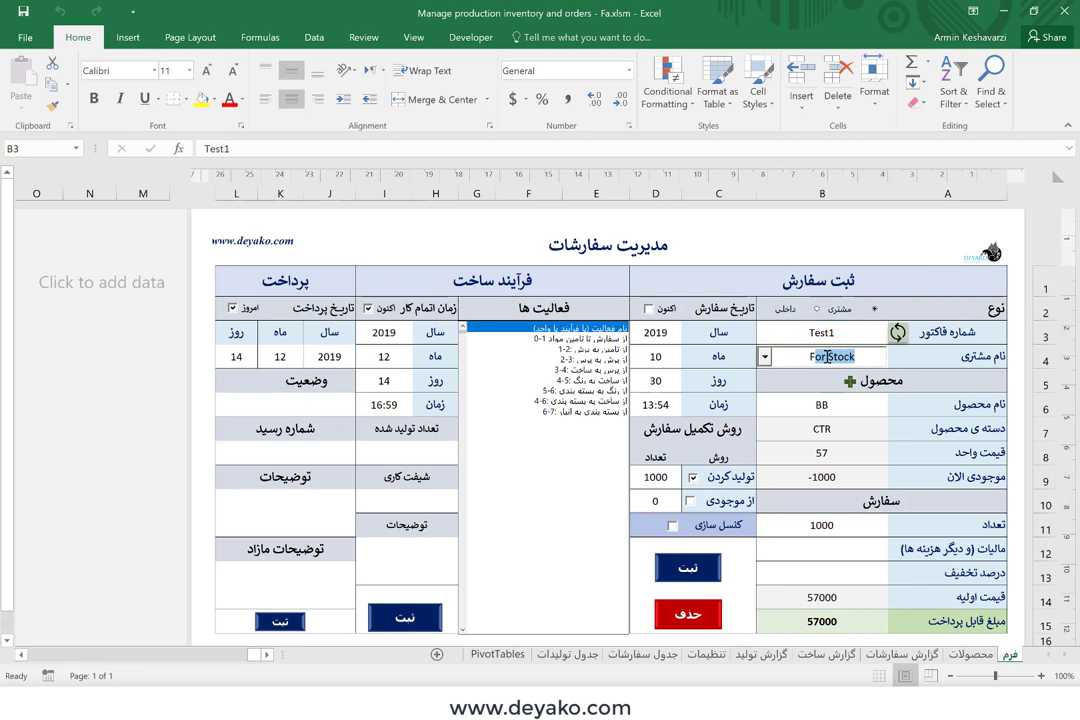
key(Escape)
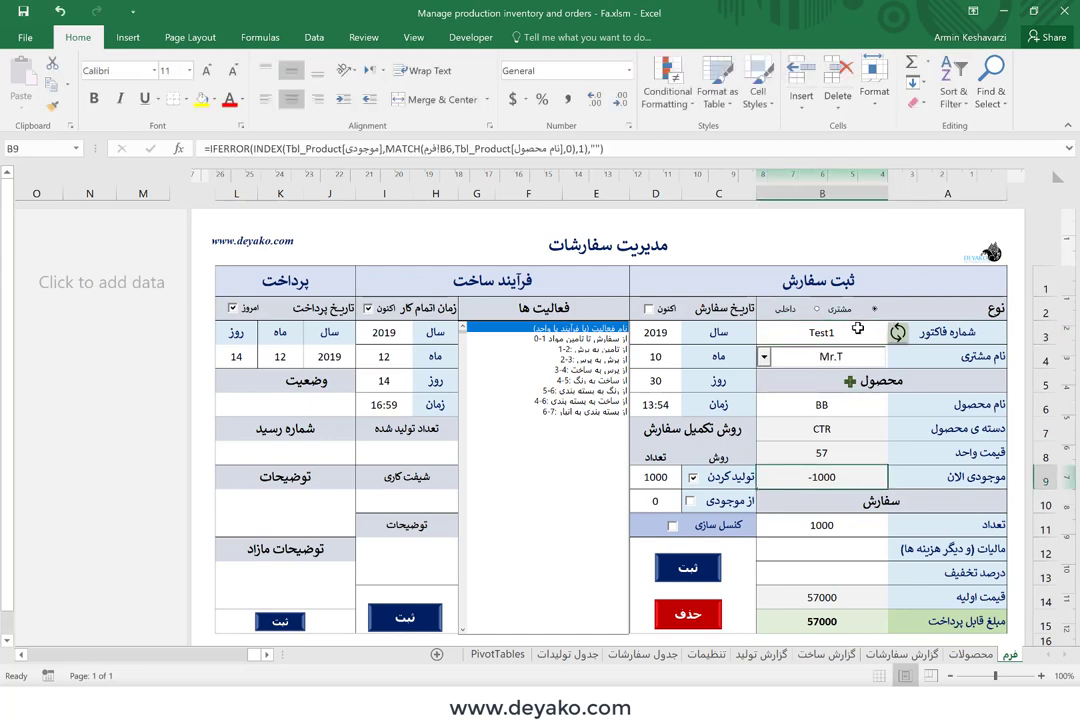
Step: Replace 'Test' with 'Pro' so the order number reads Pro1
click(857, 330)
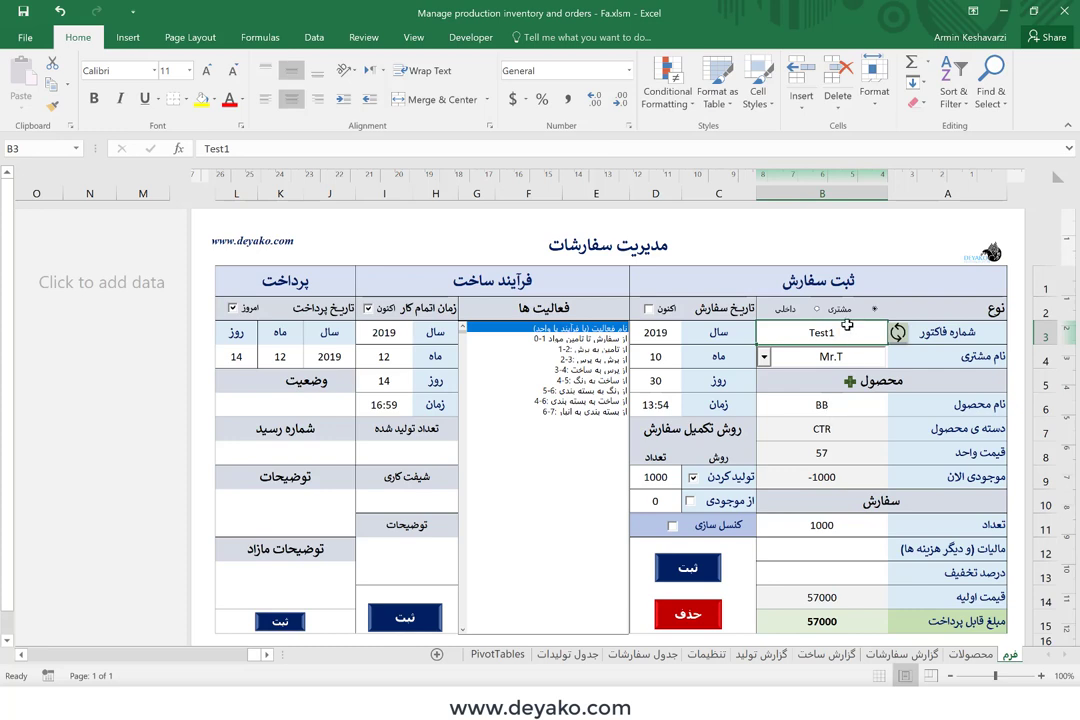
double_click(829, 333)
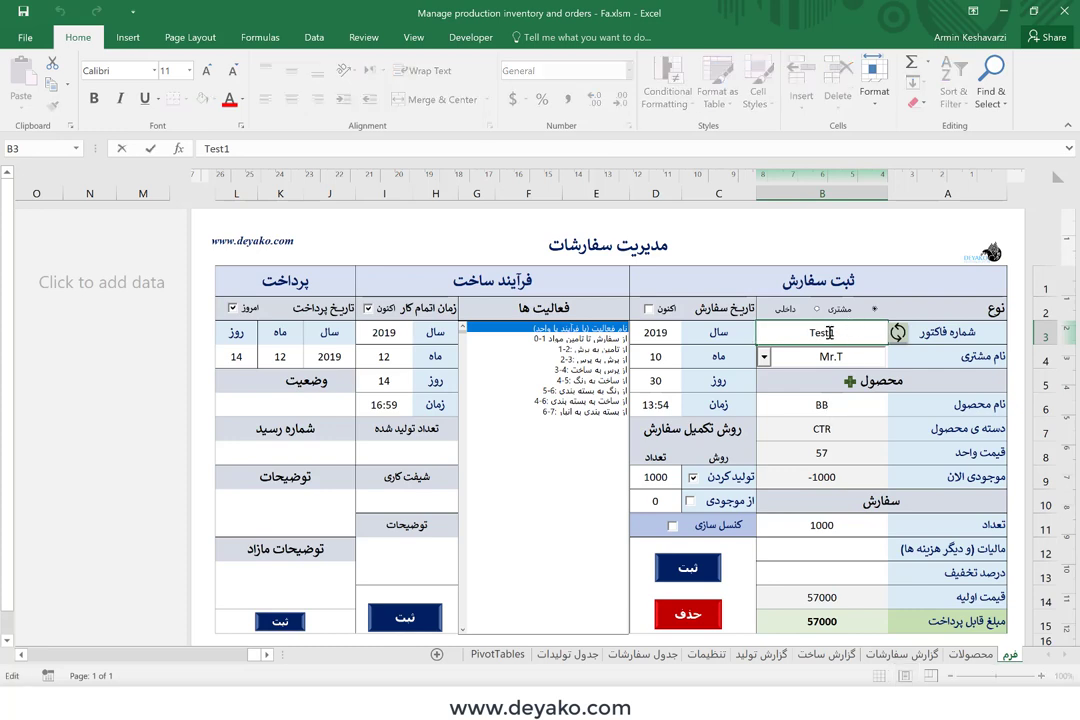
drag(829, 333, 805, 335)
text(Pro1)
click(904, 344)
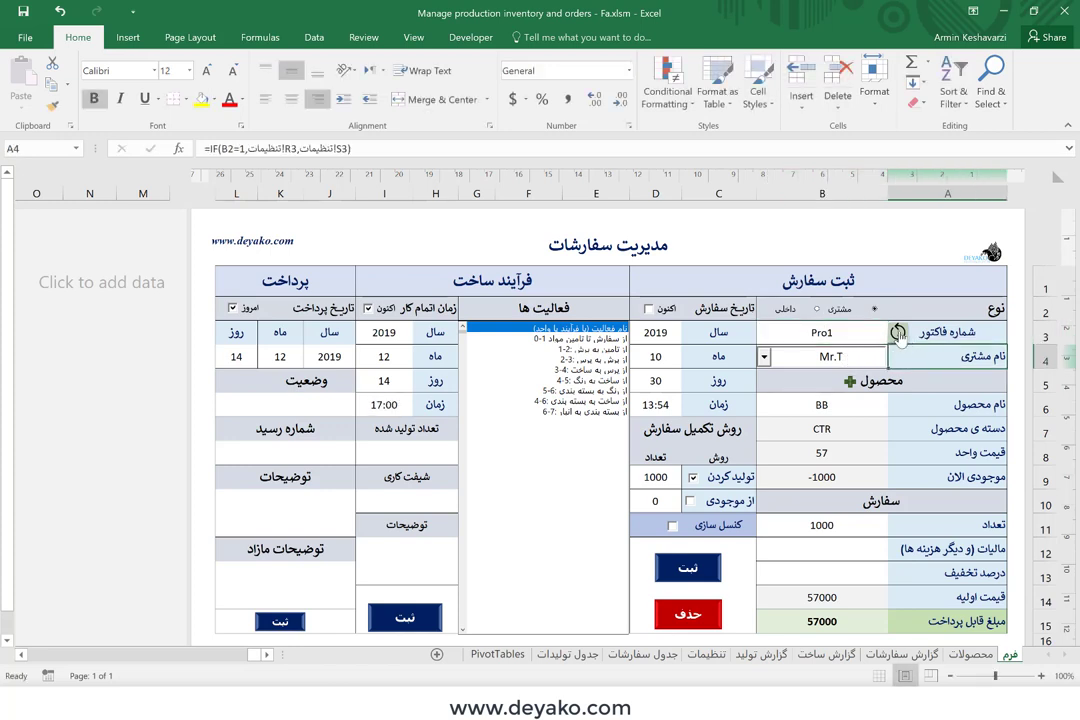
Step: Refresh the form and set it as an internal (داخلی) order with reason For Stock
click(898, 333)
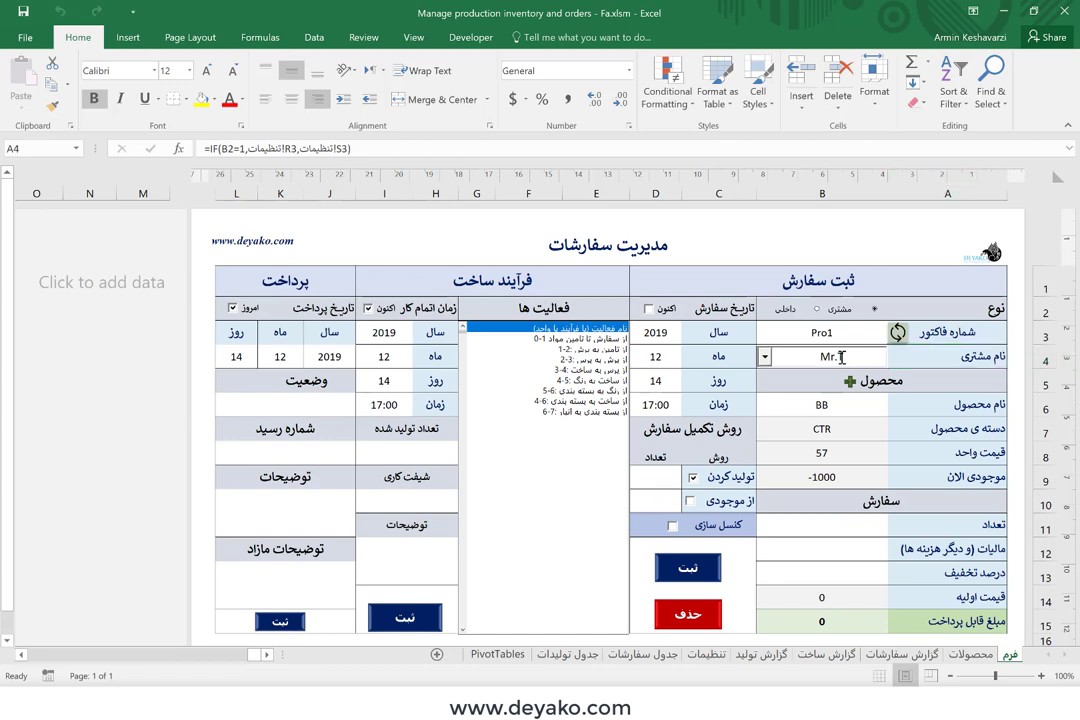
text(For Stock)
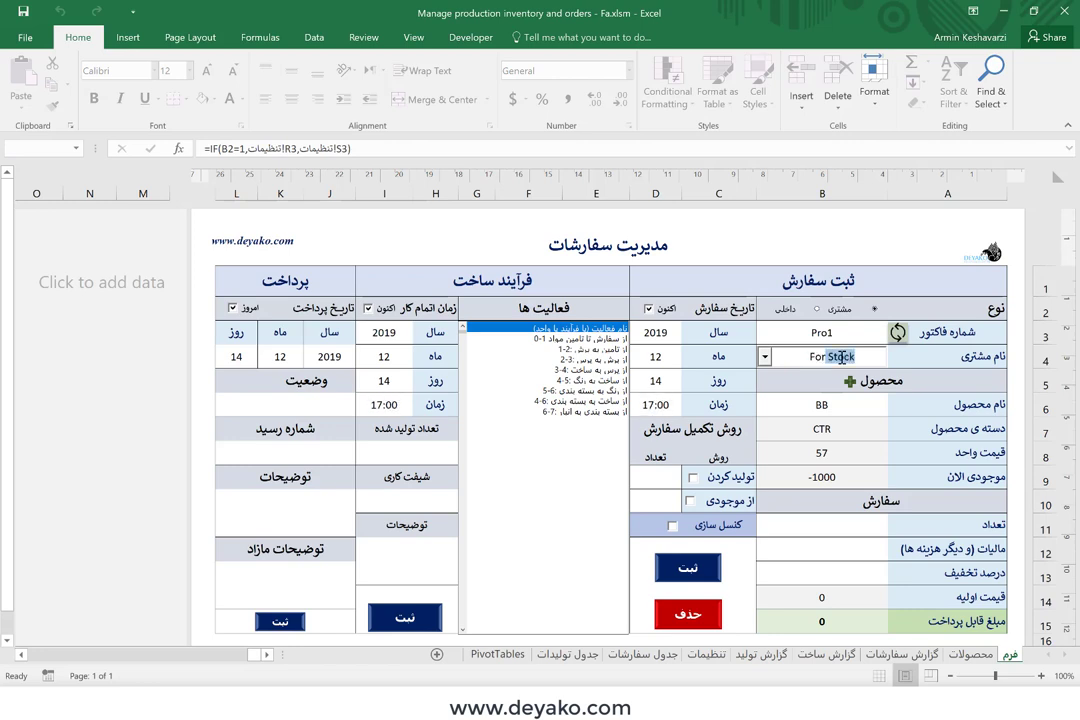
click(823, 532)
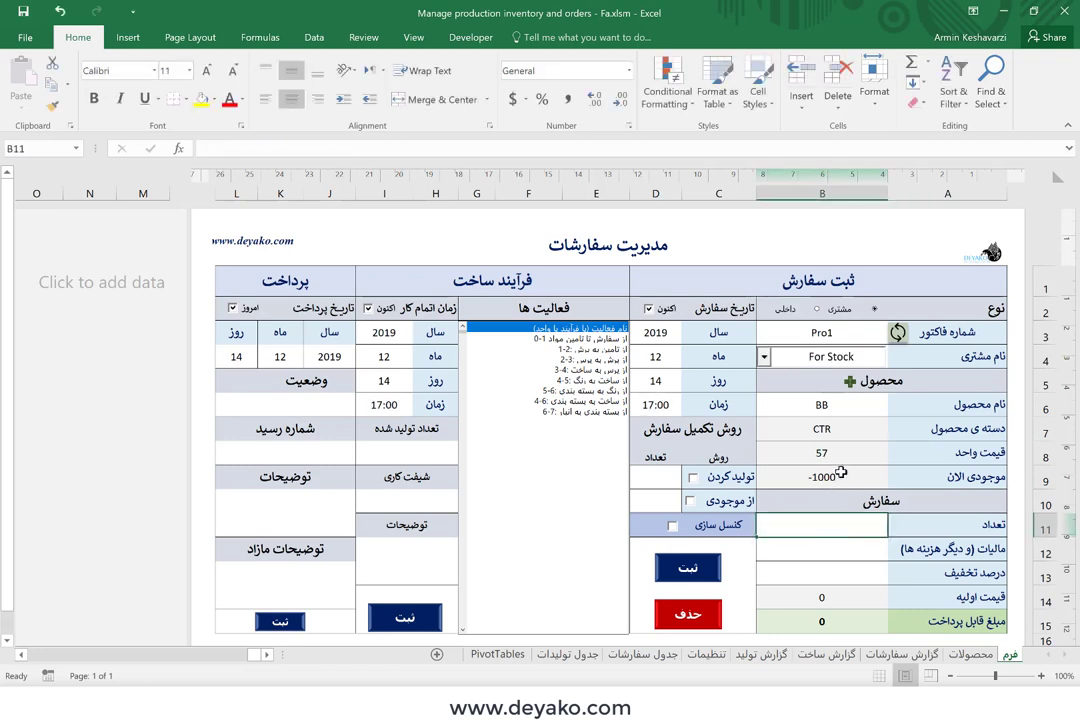
click(818, 310)
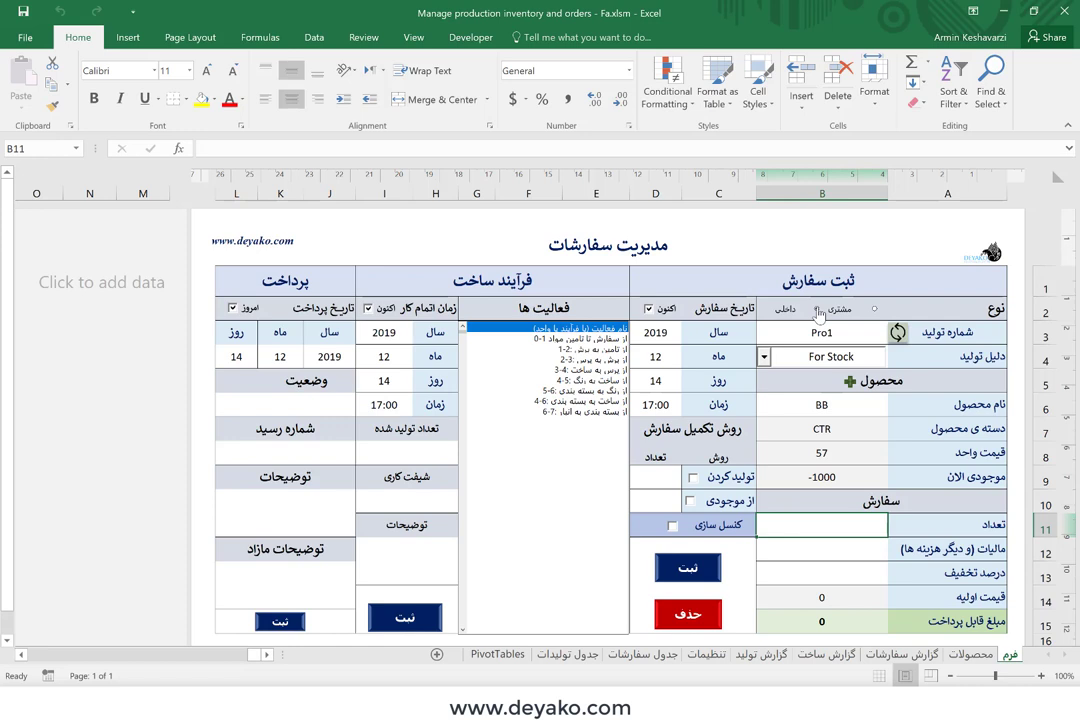
Step: Enter 1000 as the order quantity for product BB in B11
click(810, 480)
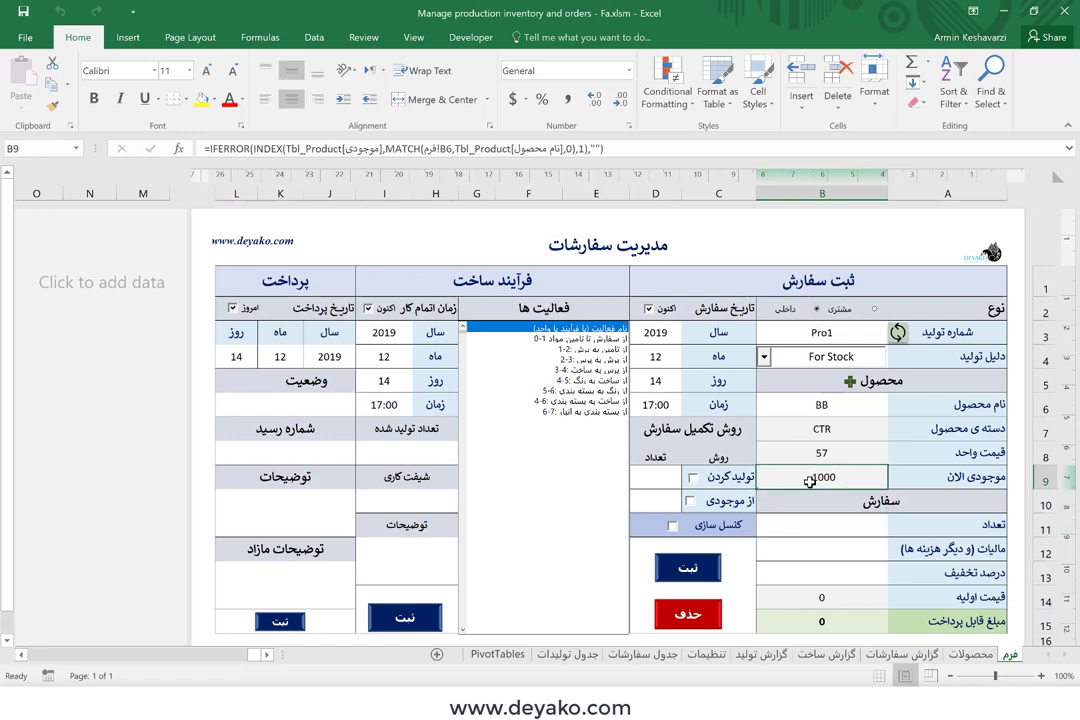
double_click(786, 530)
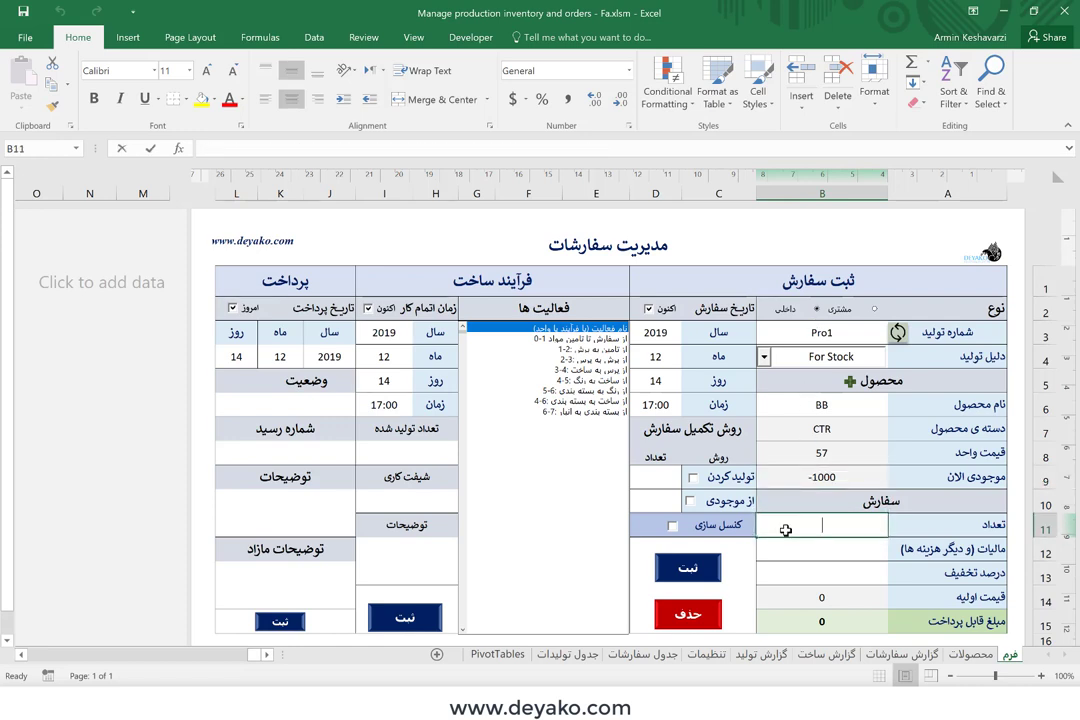
text(1000)
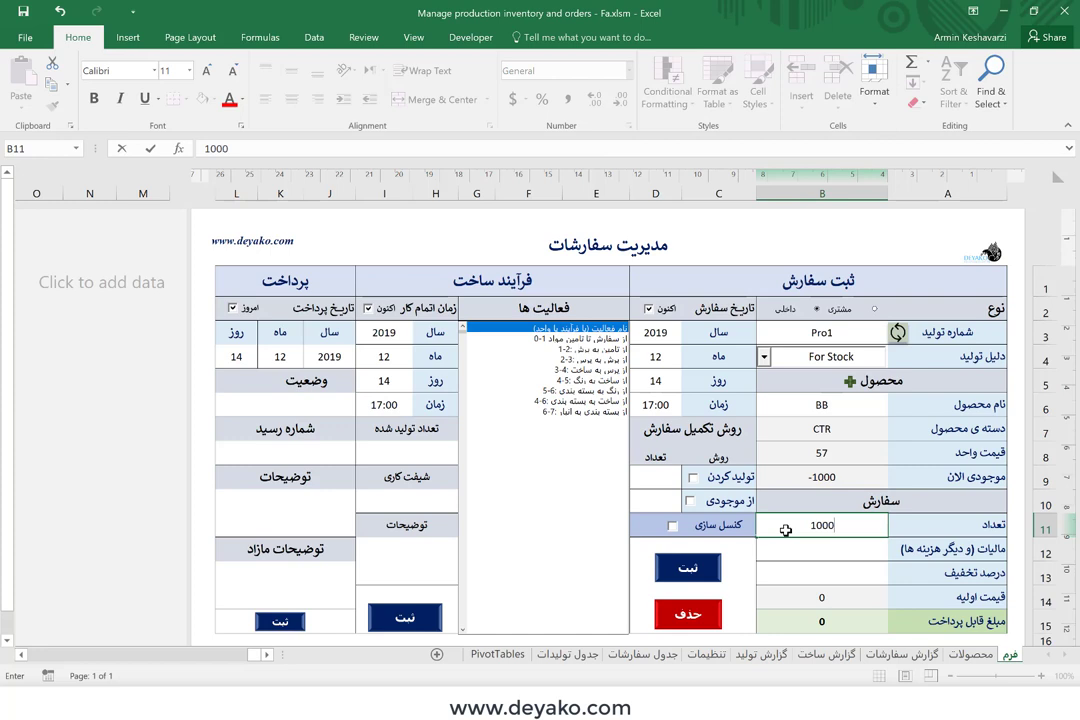
key(Return)
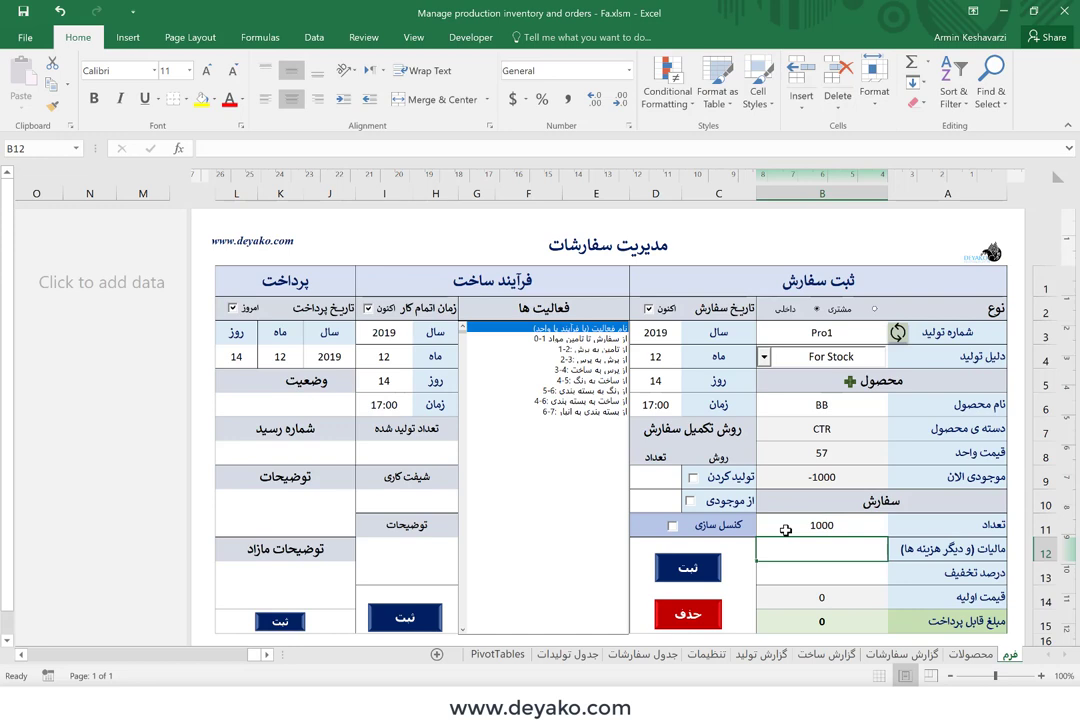
Step: Set Pro1 to produce 1000 units, submit it, and go to the محصولات sheet
click(694, 478)
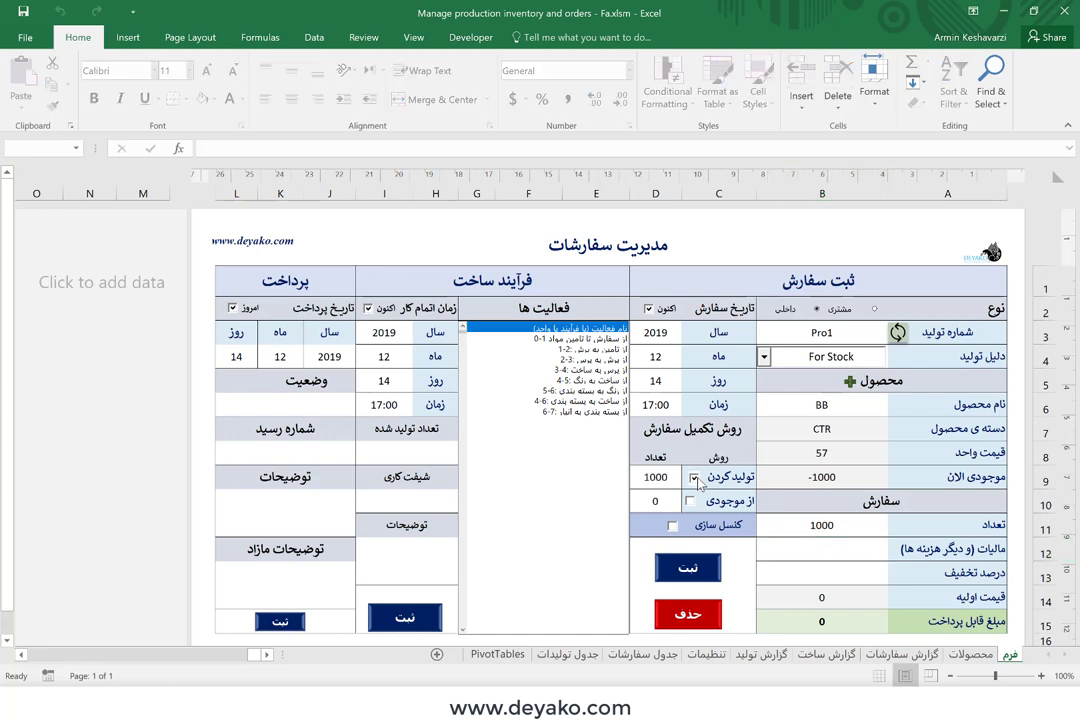
click(700, 572)
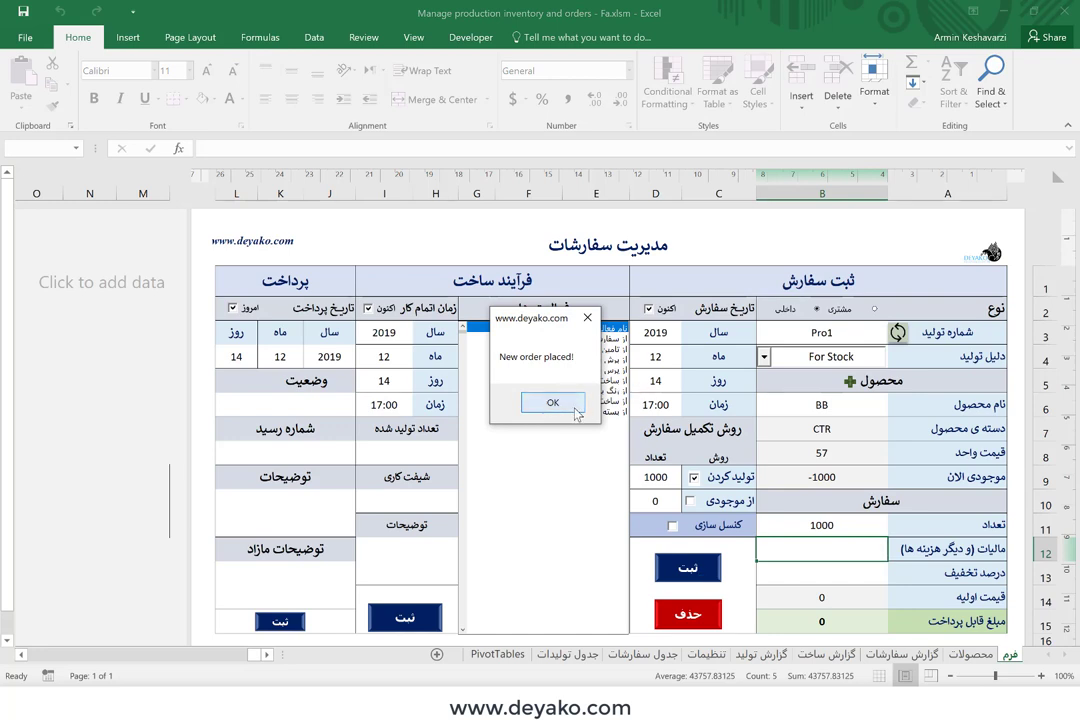
click(560, 405)
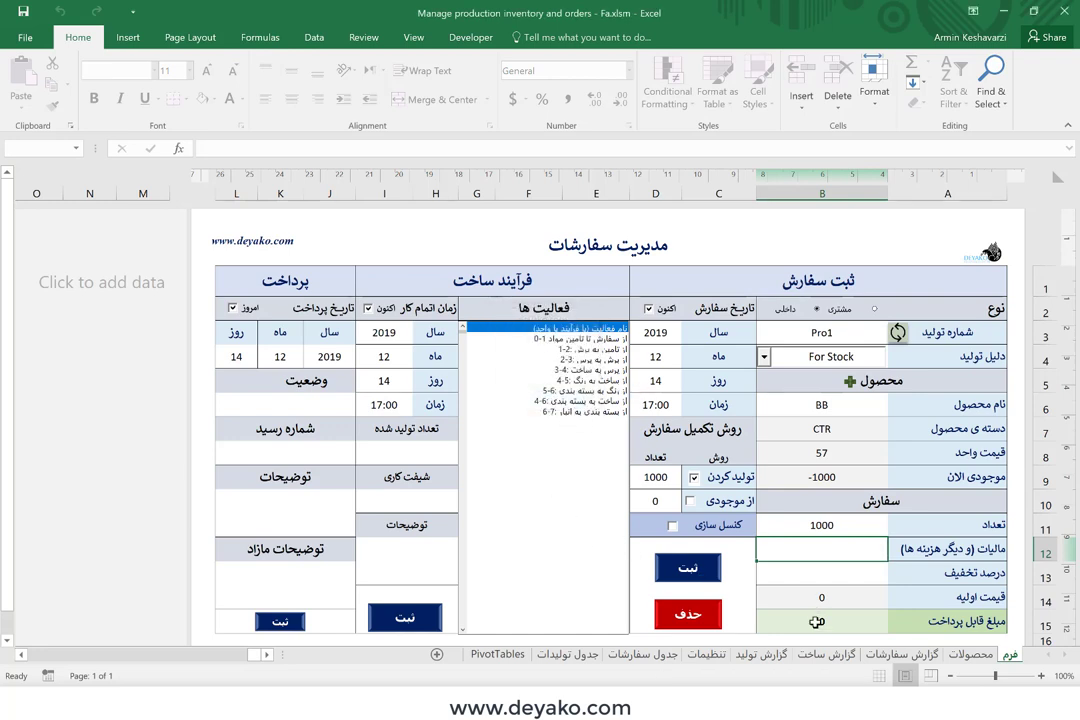
click(966, 654)
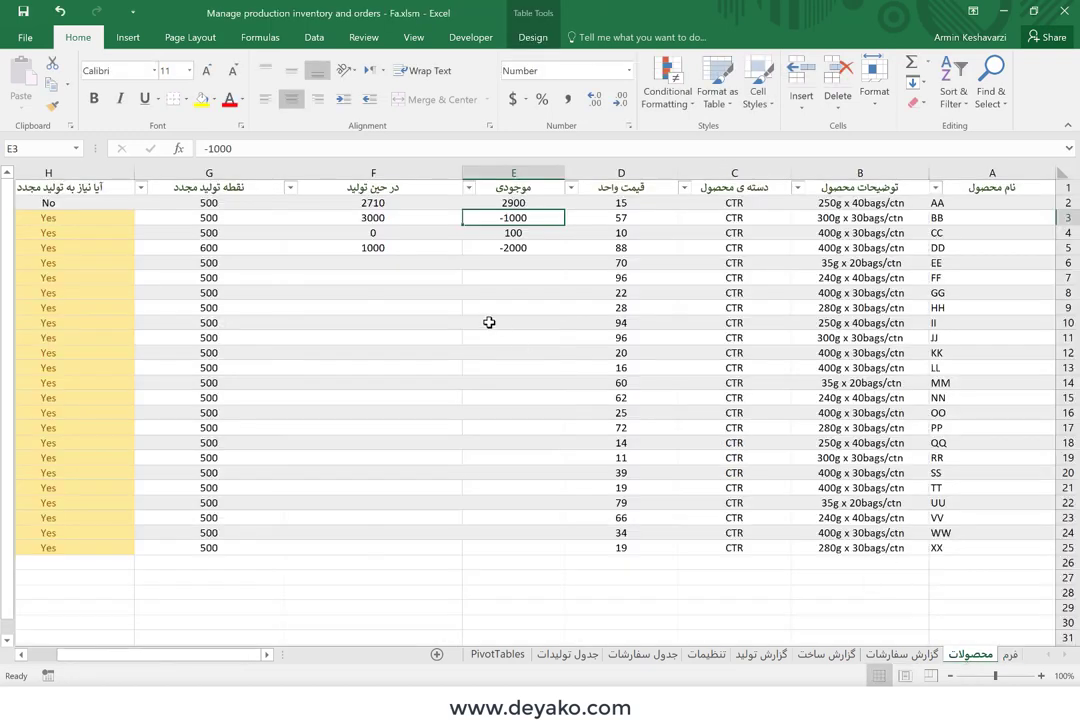
Step: Check BB's 3000 in production and total it with stock over E3:F3, then return to فرم
click(381, 219)
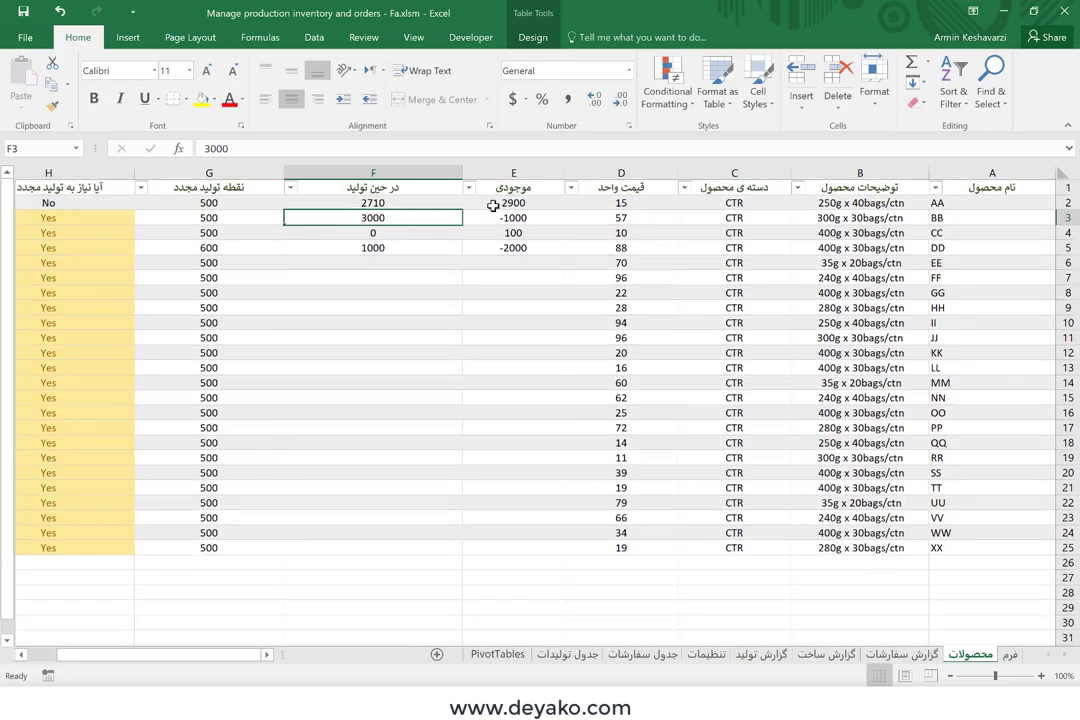
click(479, 214)
drag(472, 216, 434, 213)
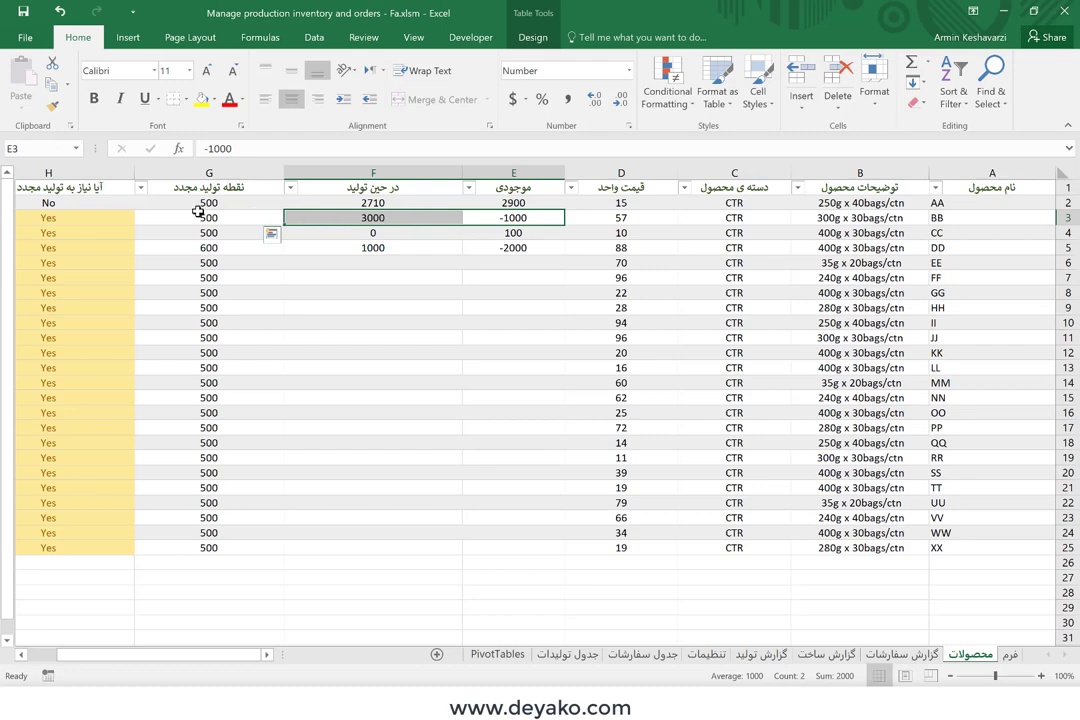
click(1008, 655)
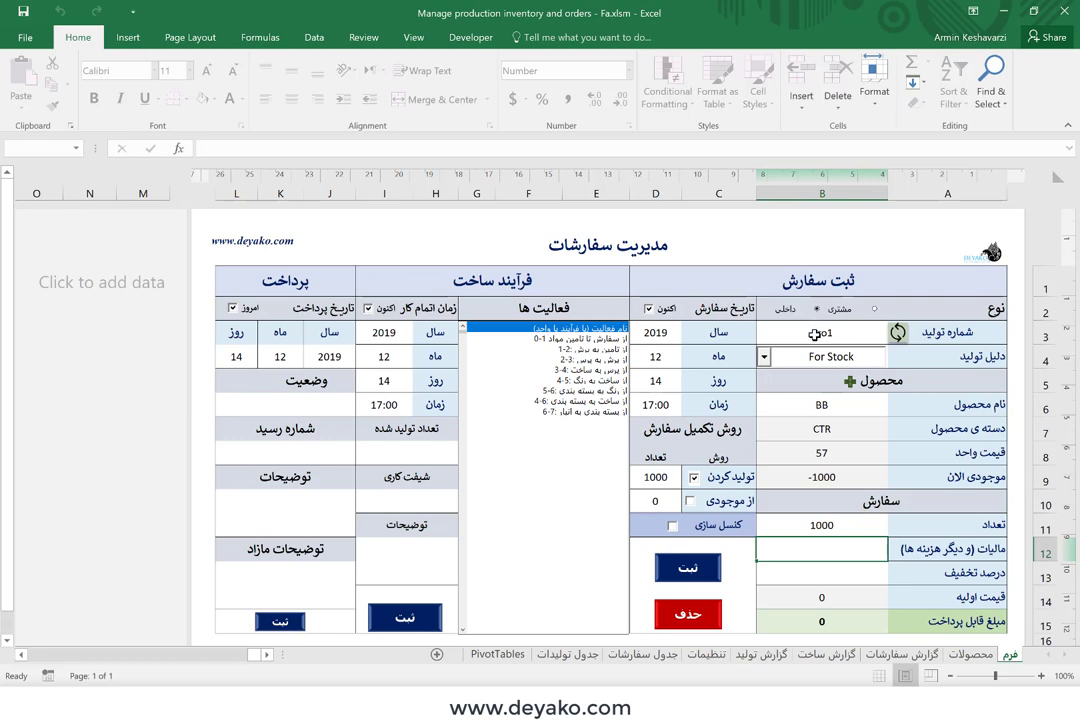
click(595, 340)
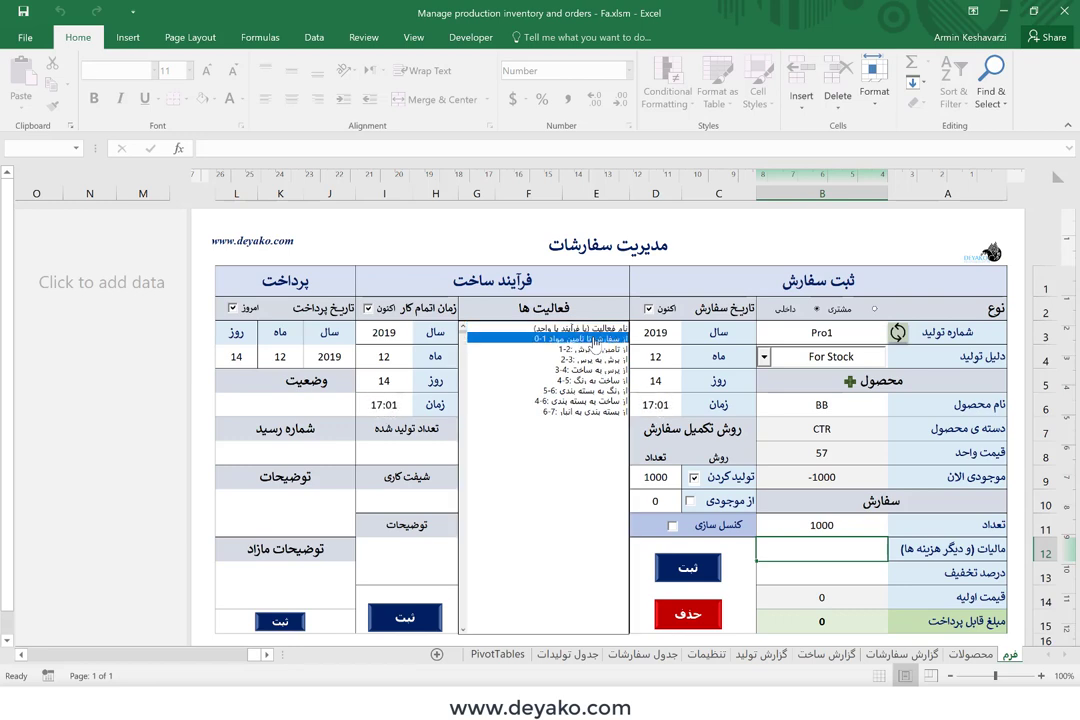
click(370, 310)
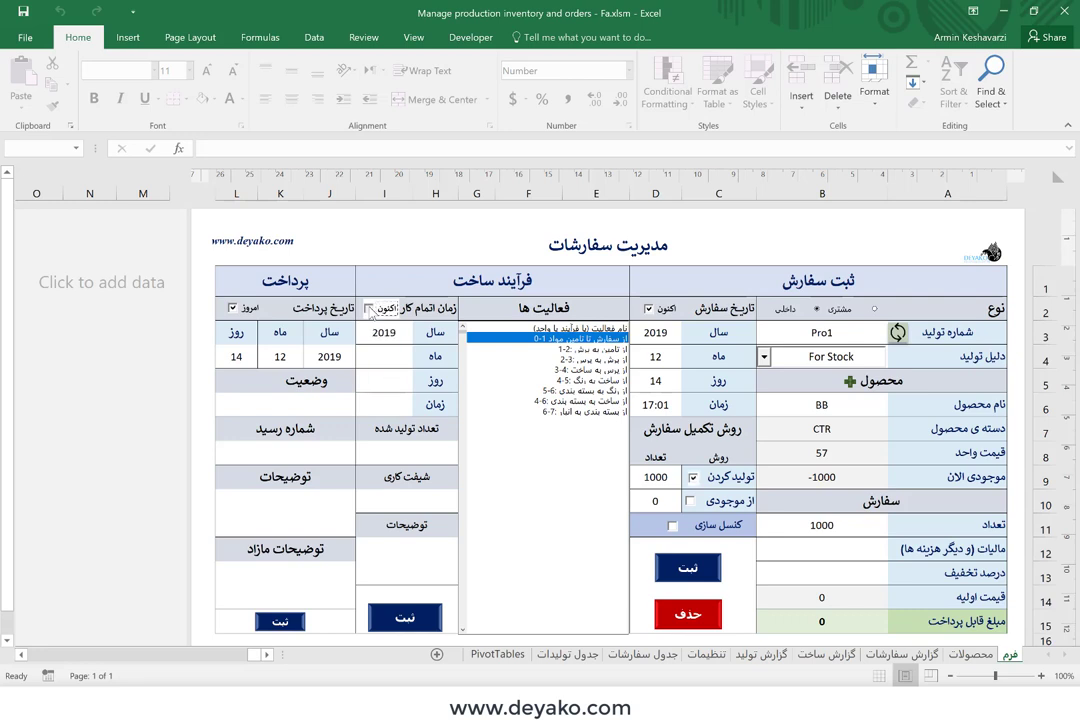
click(370, 404)
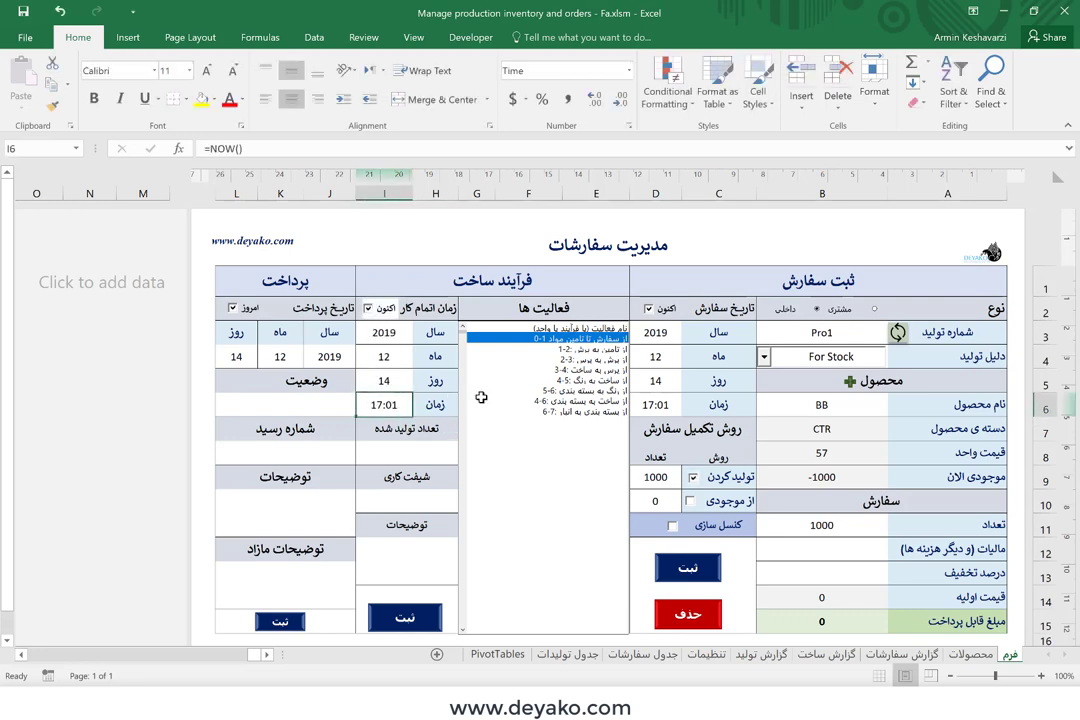
click(380, 617)
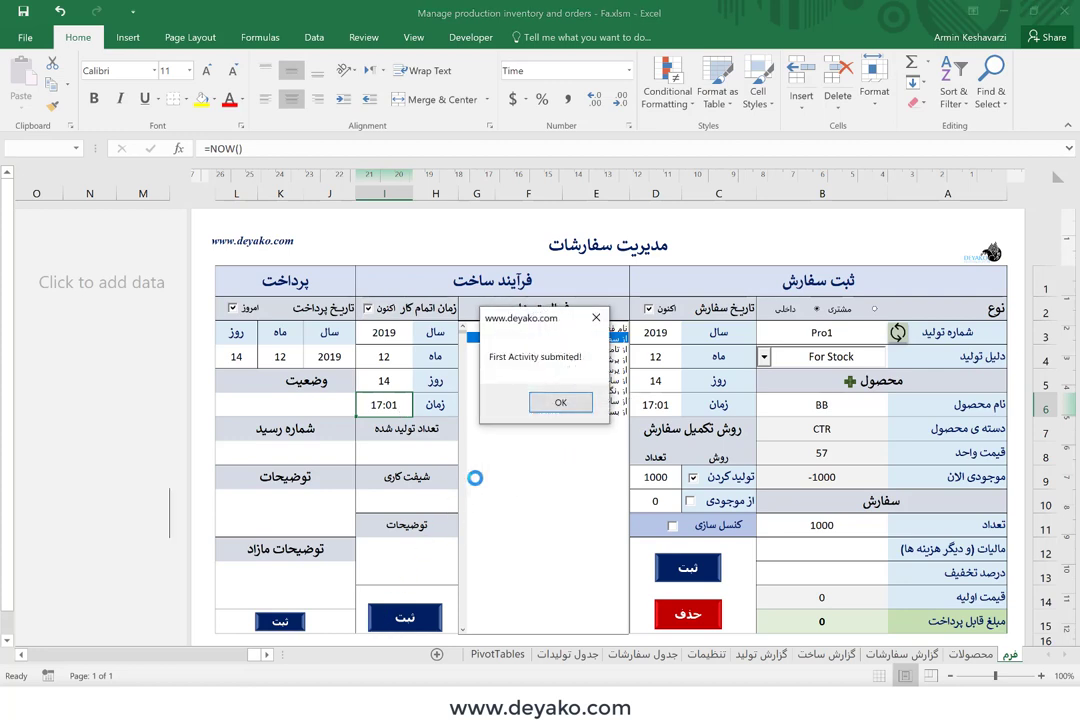
click(561, 404)
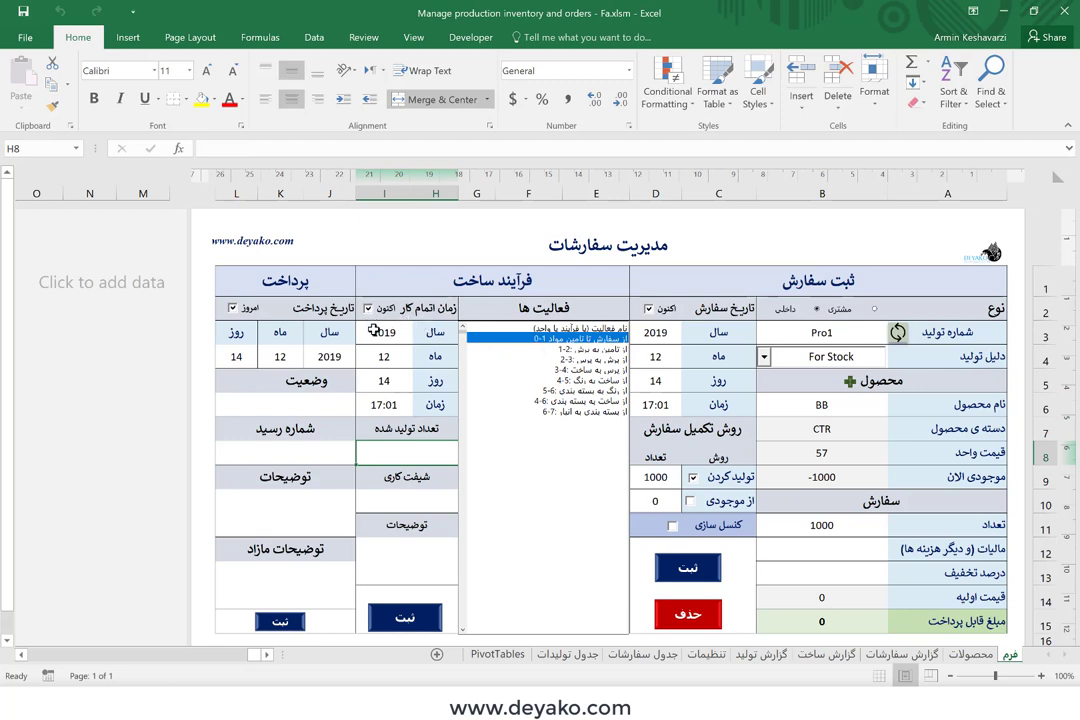
click(389, 408)
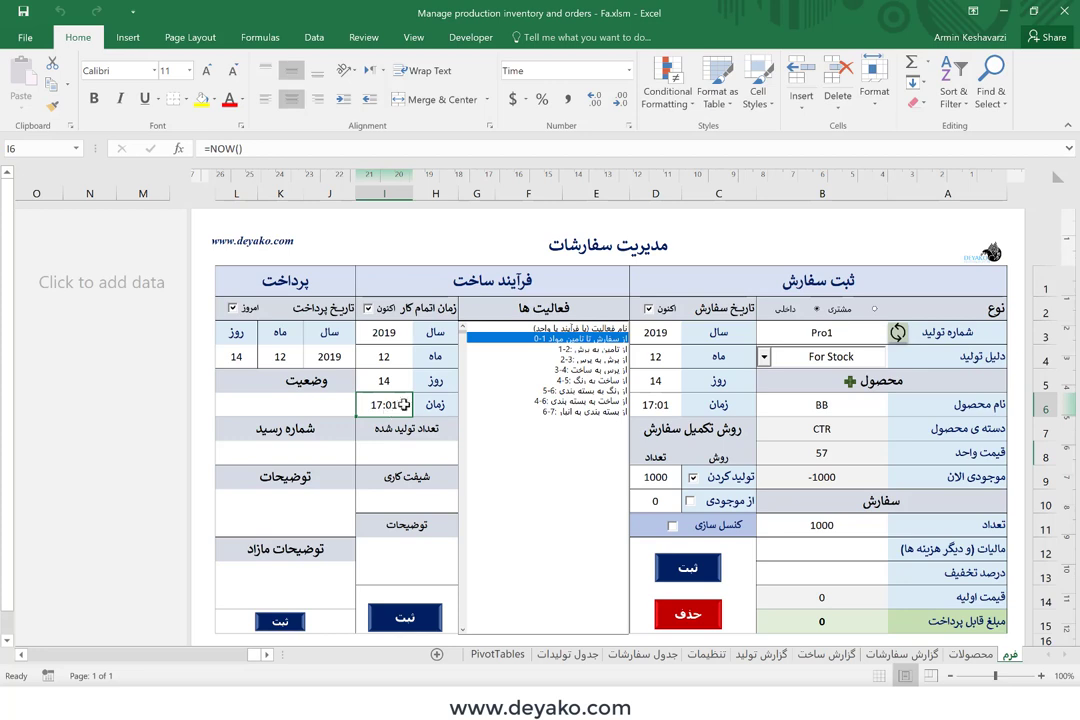
Step: Reload Pro1's details and enter 1000 as the produced quantity
click(899, 334)
click(432, 451)
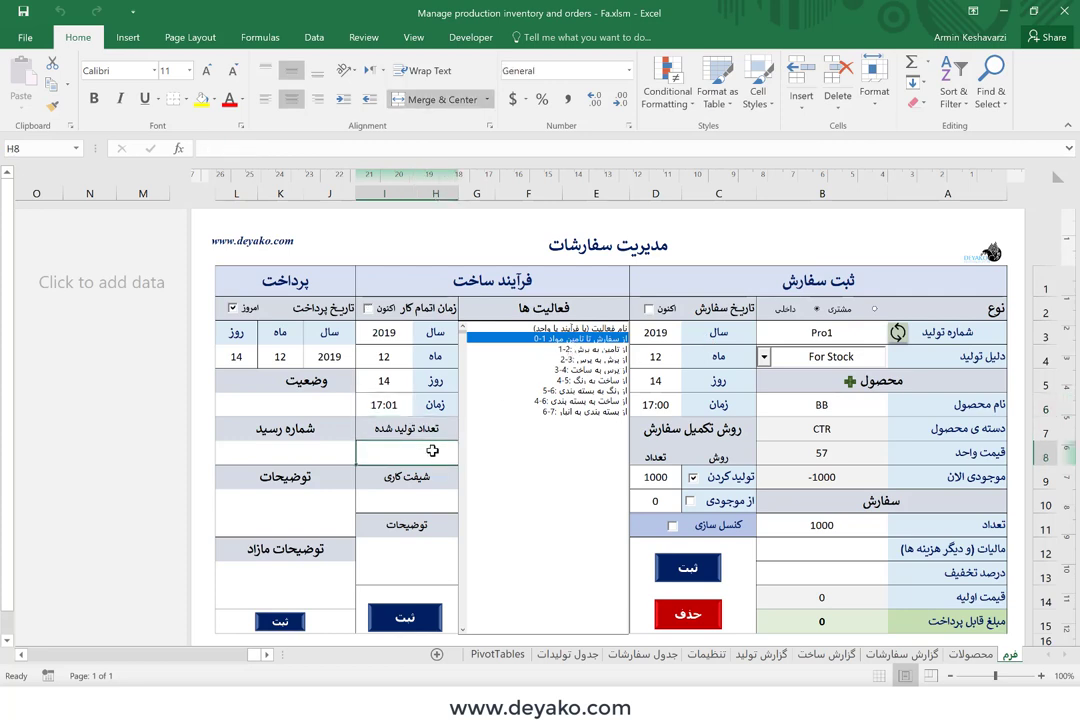
text(1000)
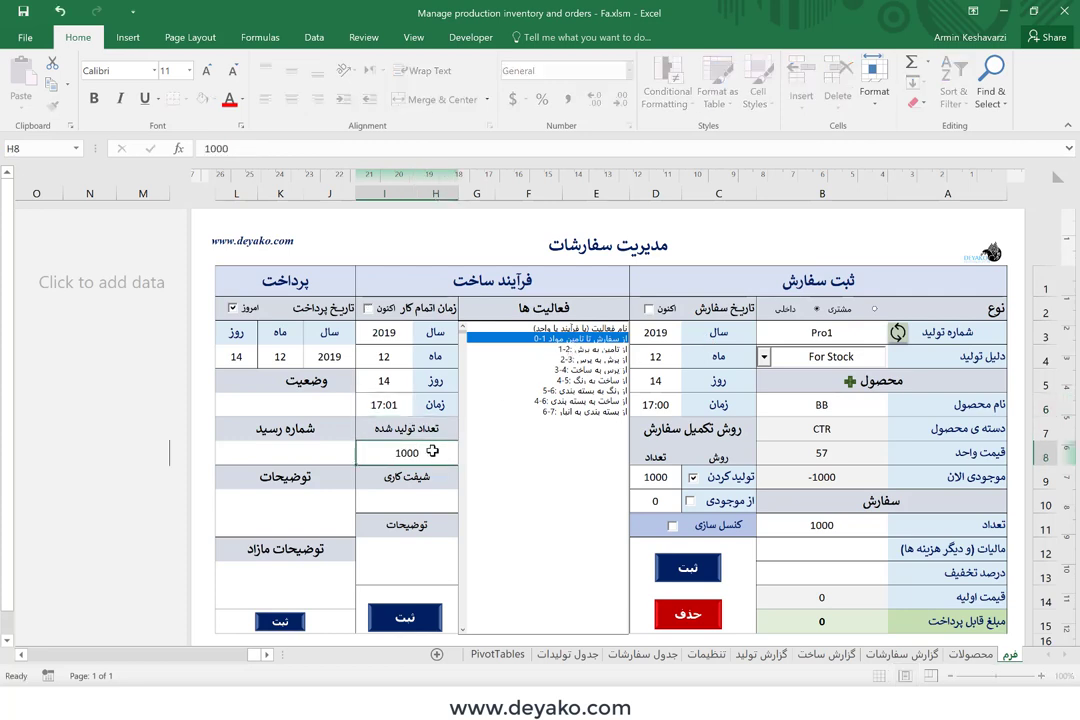
key(Return)
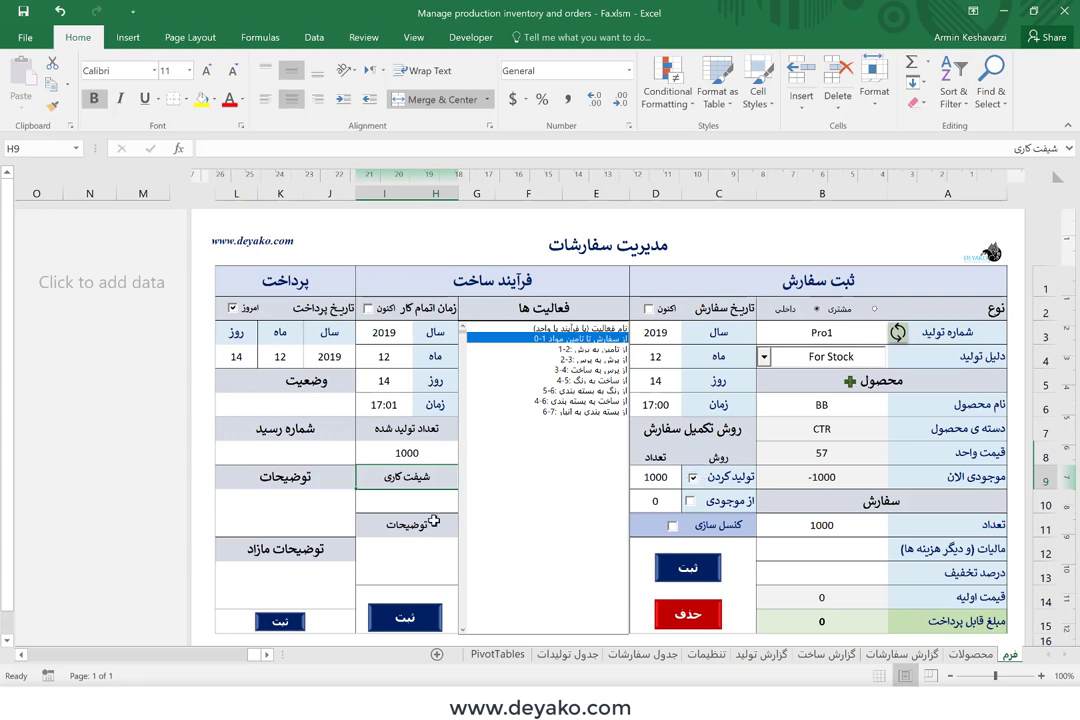
Step: Set the work shift to روز, add a short note, and save the activity update
key(Return)
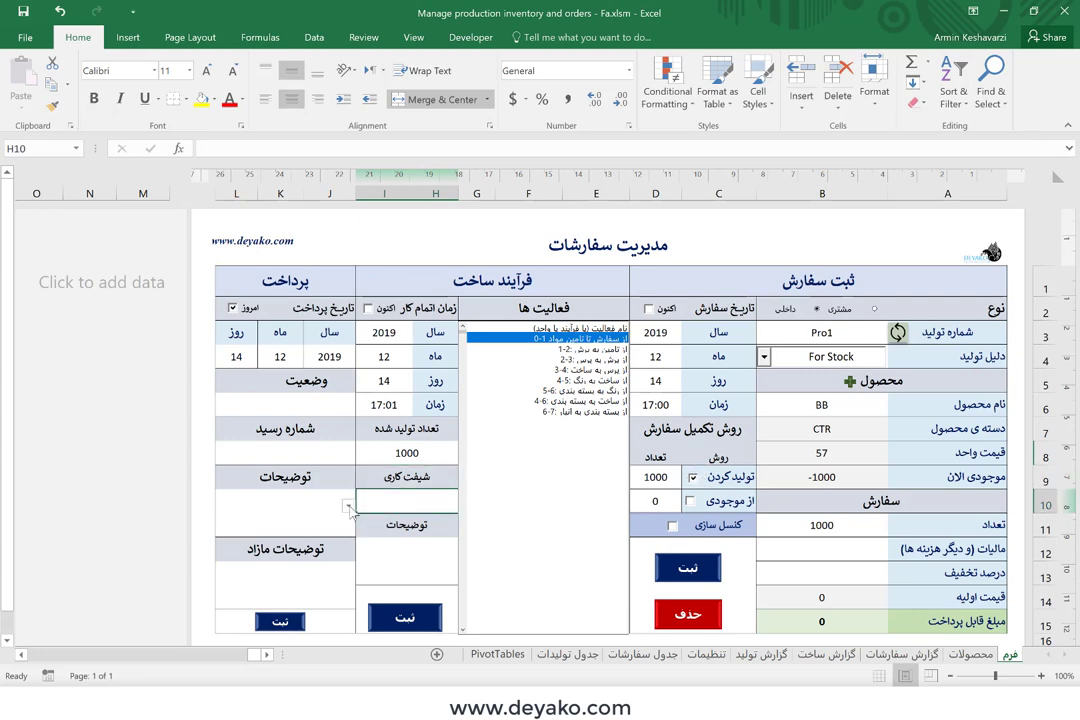
click(348, 507)
click(455, 519)
click(399, 557)
text(ssss)
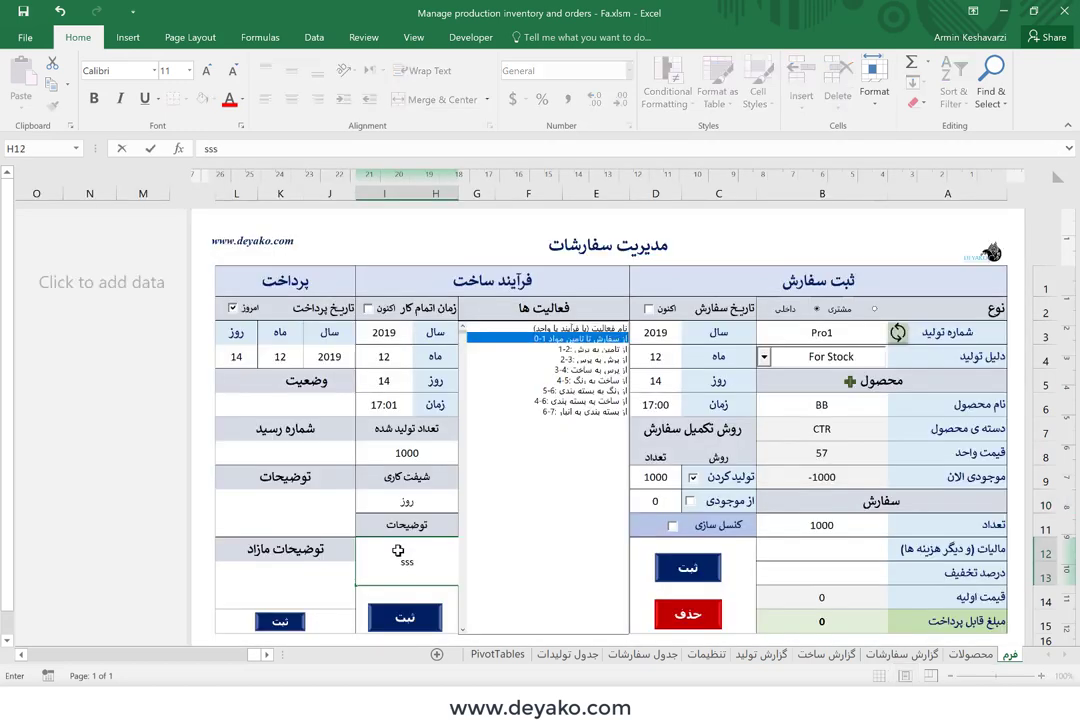
click(396, 617)
click(396, 617)
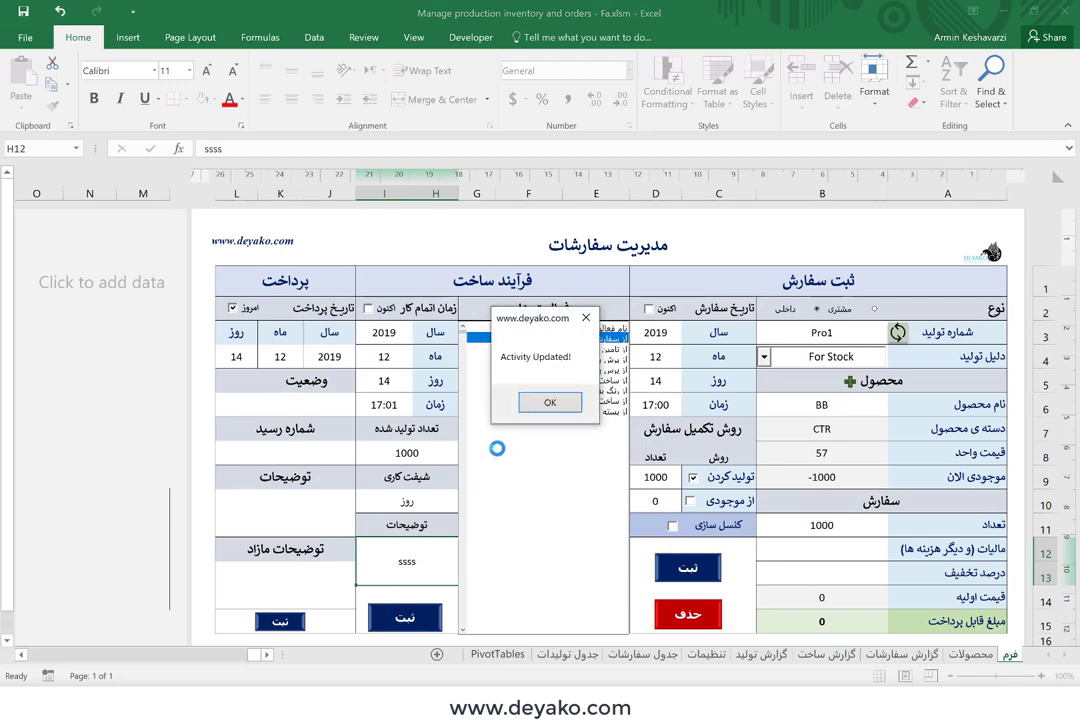
click(551, 403)
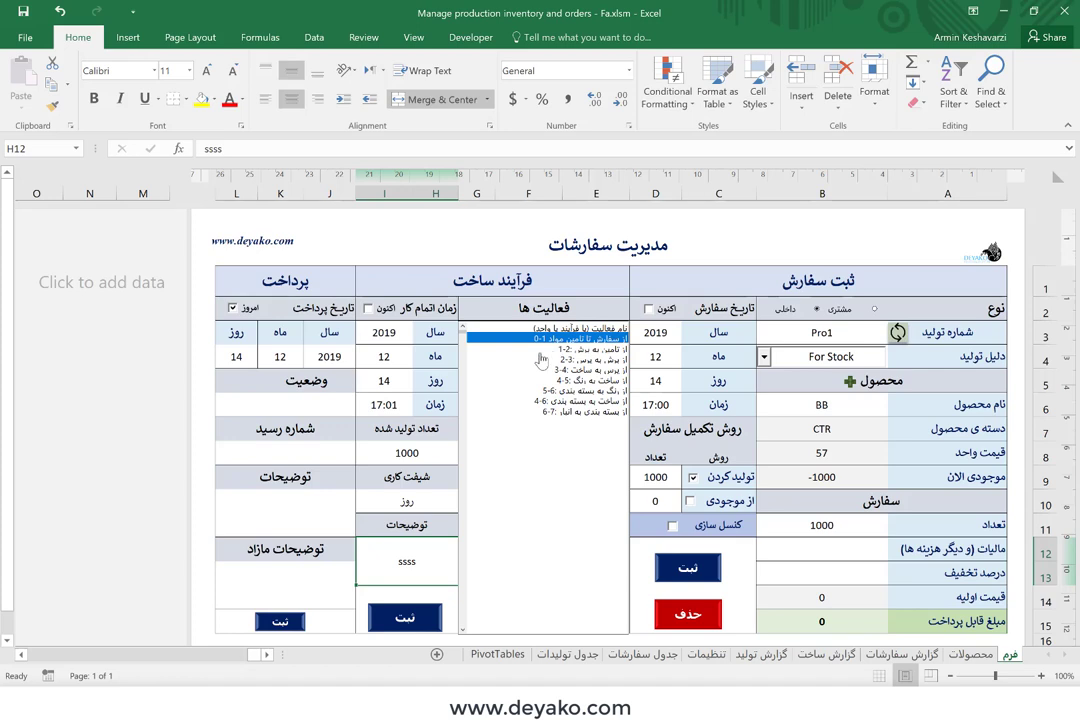
click(835, 332)
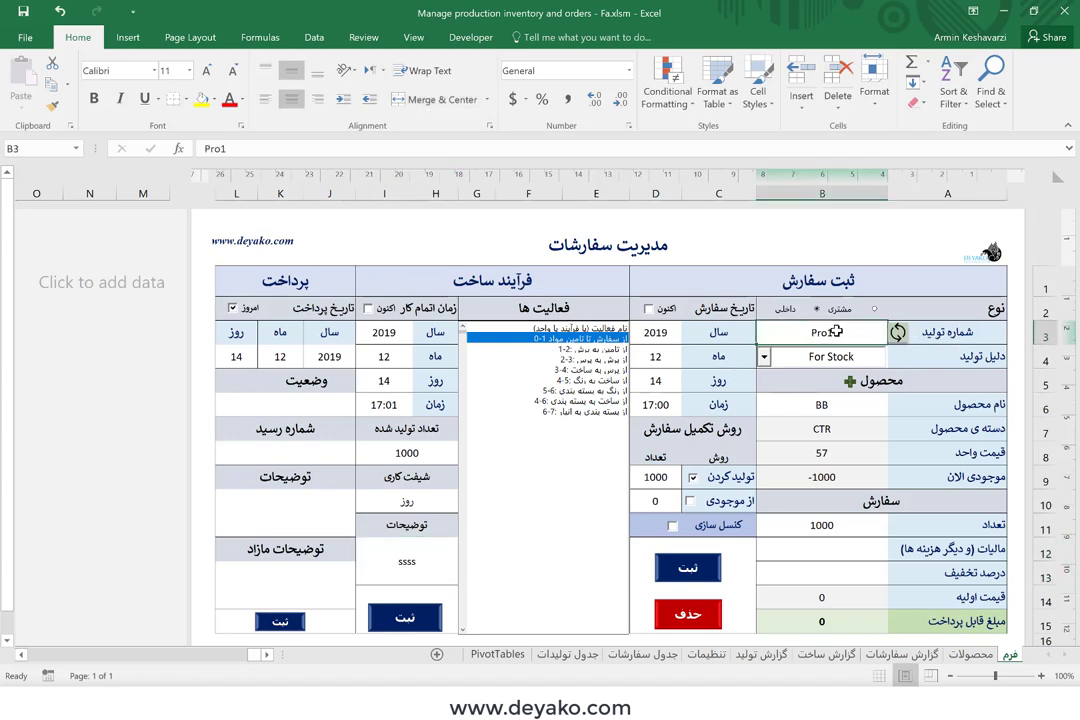
text(test 1)
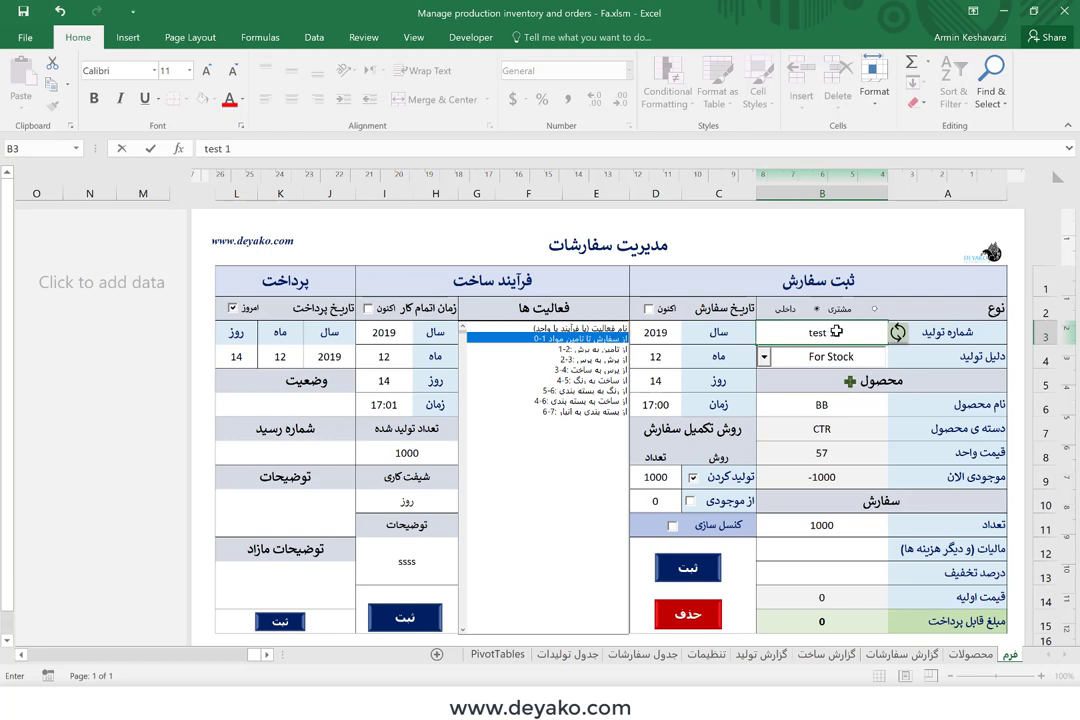
click(898, 333)
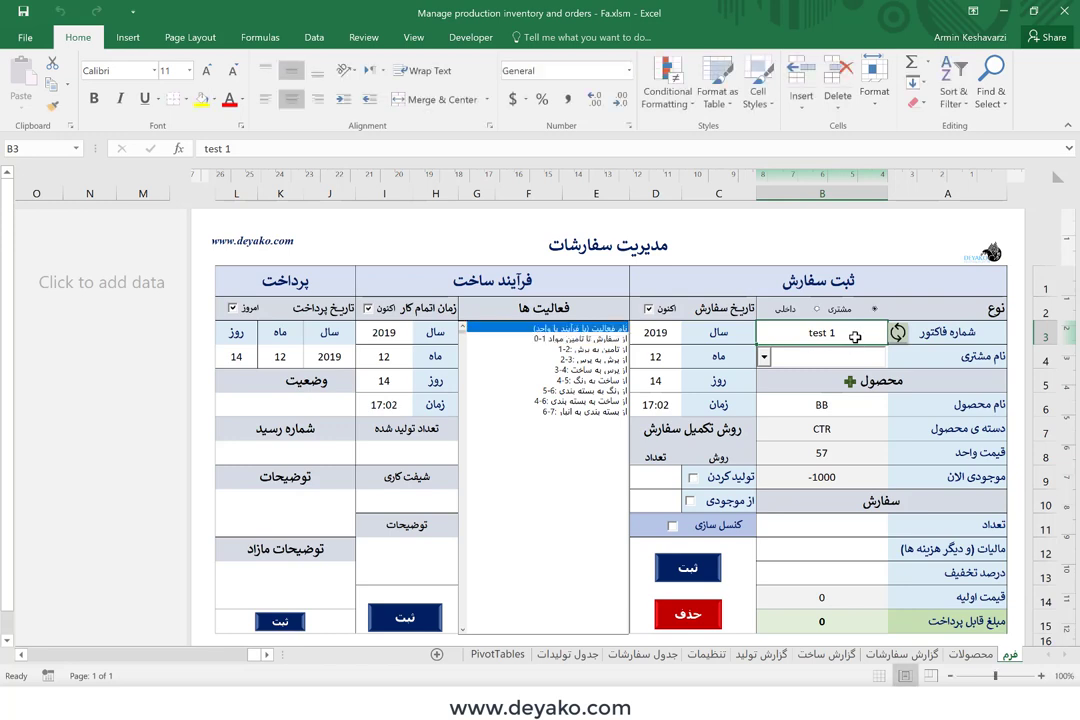
double_click(855, 337)
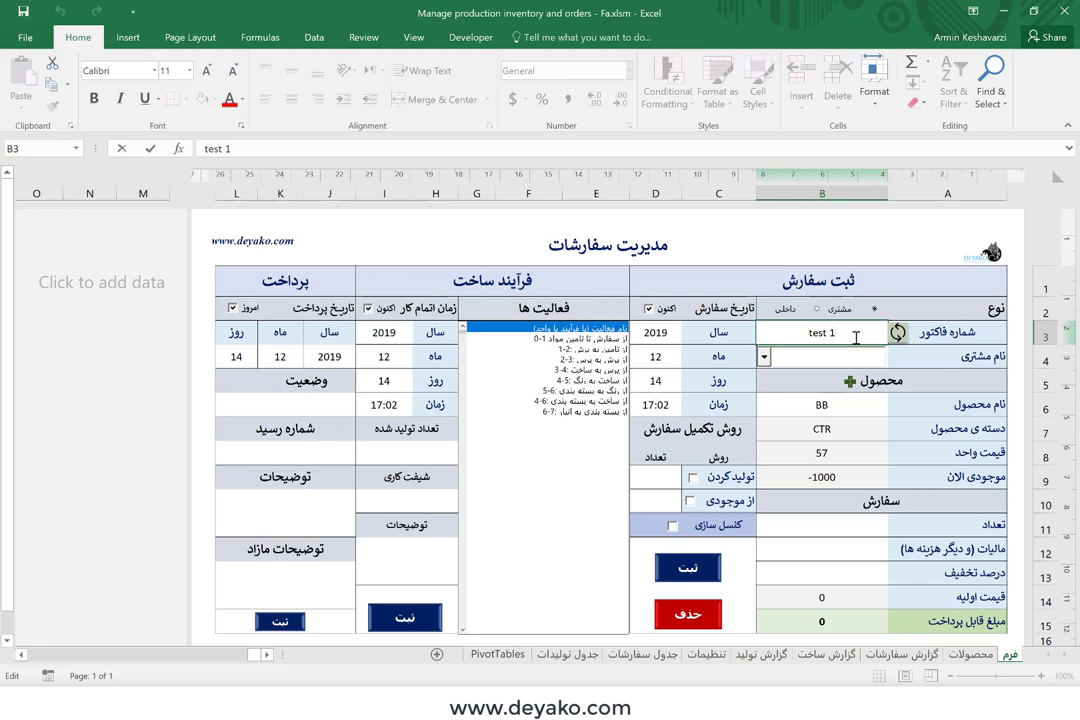
key(BackSpace)
key(BackSpace)
key(BackSpace)
key(BackSpace)
key(BackSpace)
key(BackSpace)
key(BackSpace)
text(P)
key(Return)
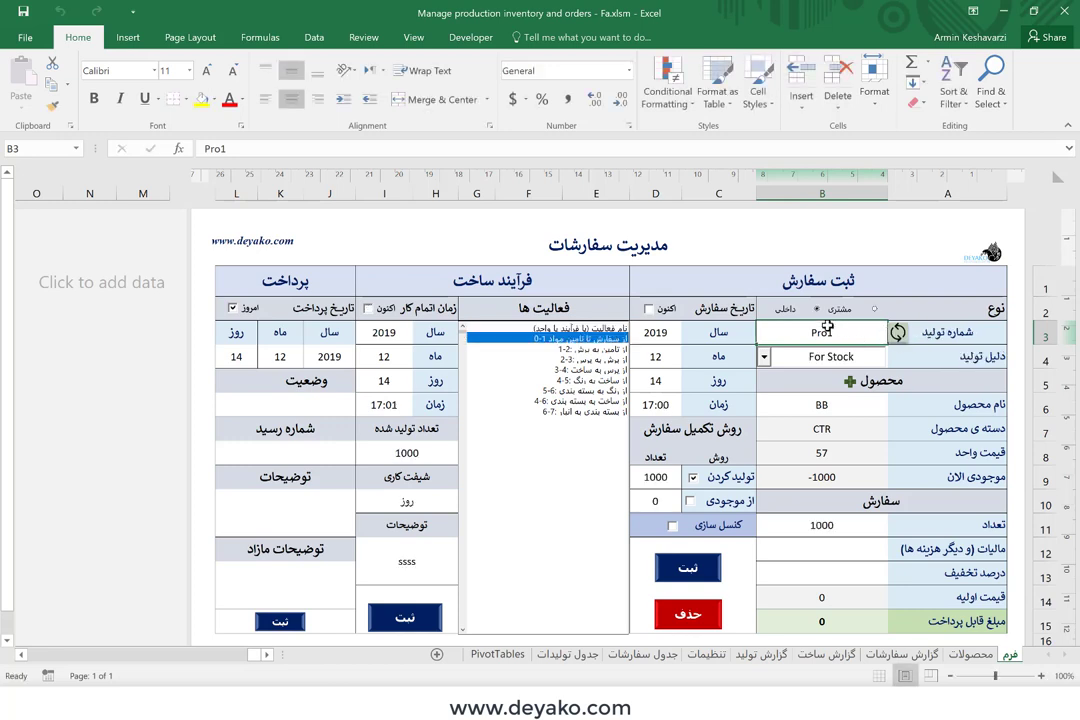
Step: Select the supply-to-cutting activity and set its completion time to 18:00
click(572, 350)
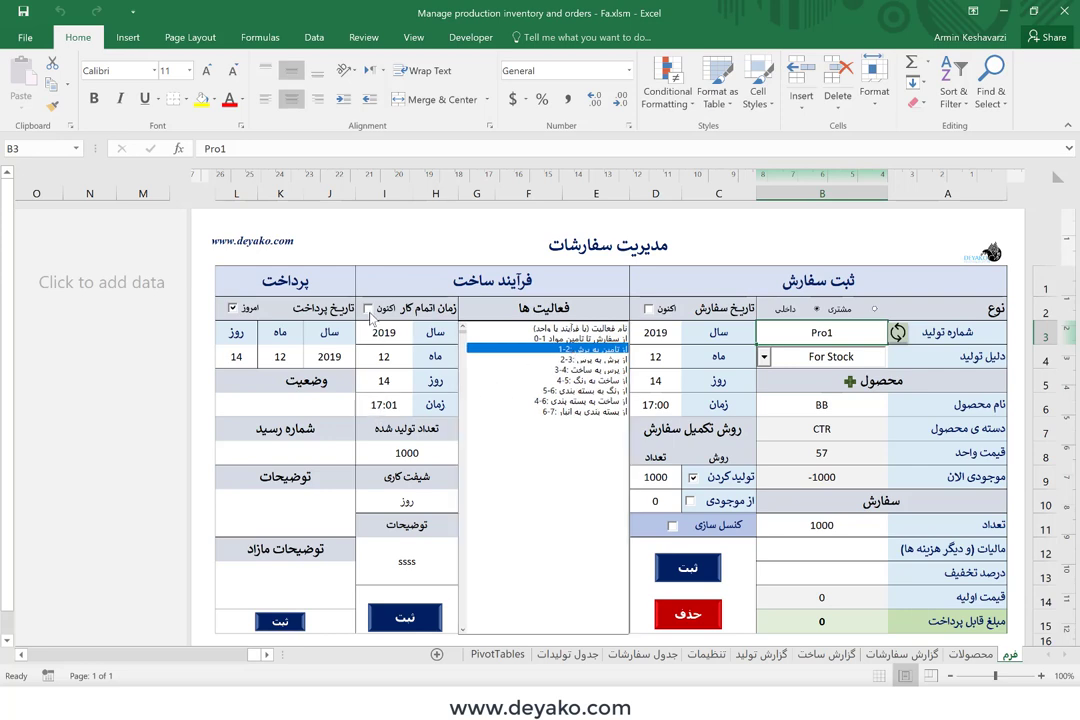
click(386, 405)
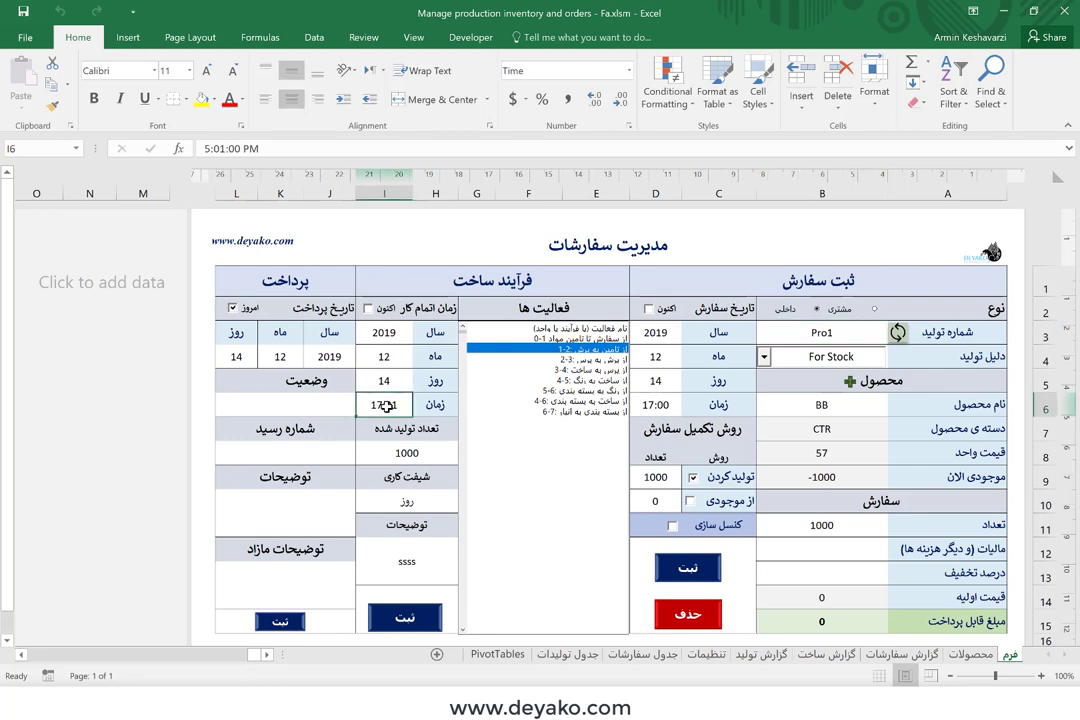
click(385, 380)
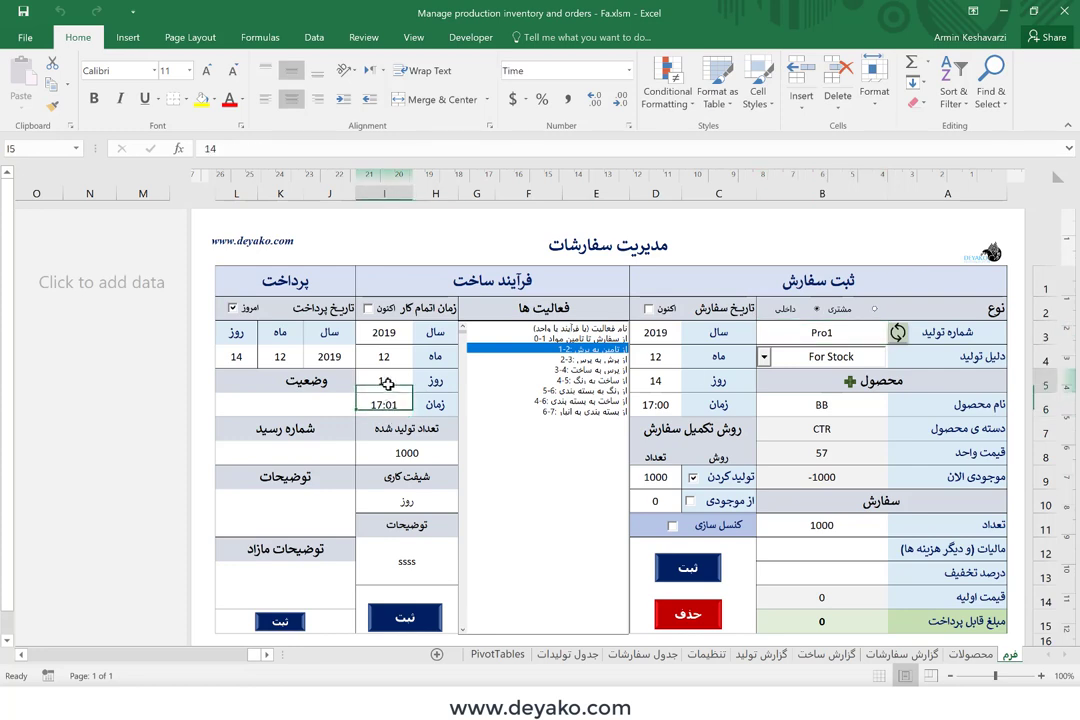
click(369, 310)
click(369, 310)
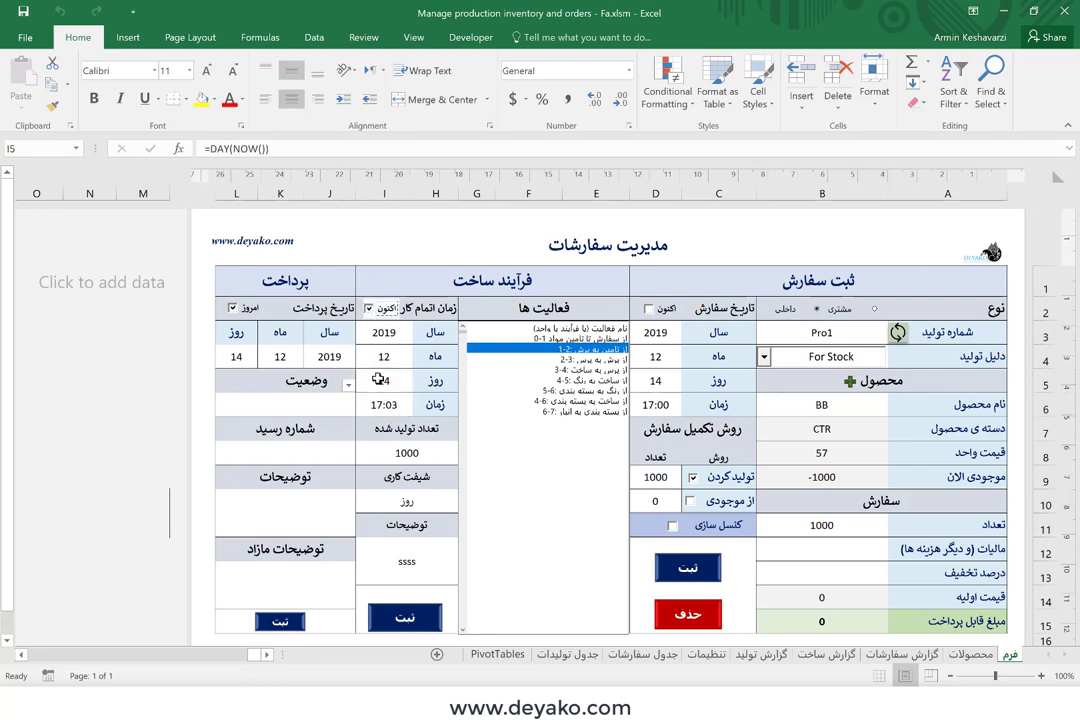
click(386, 403)
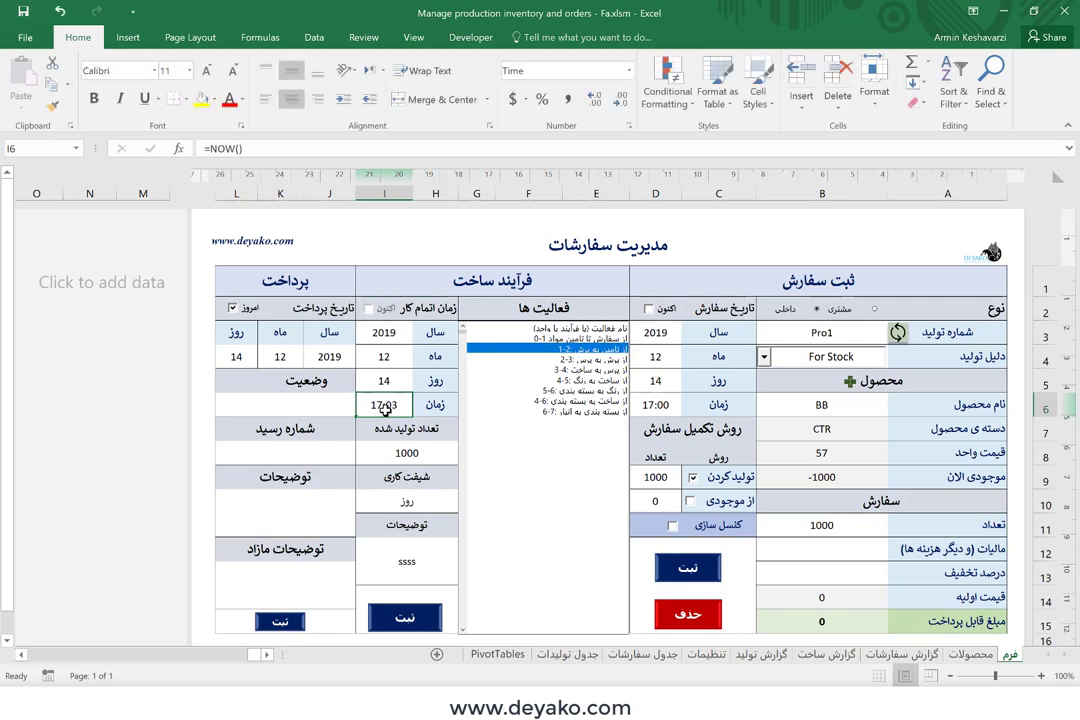
text(18)
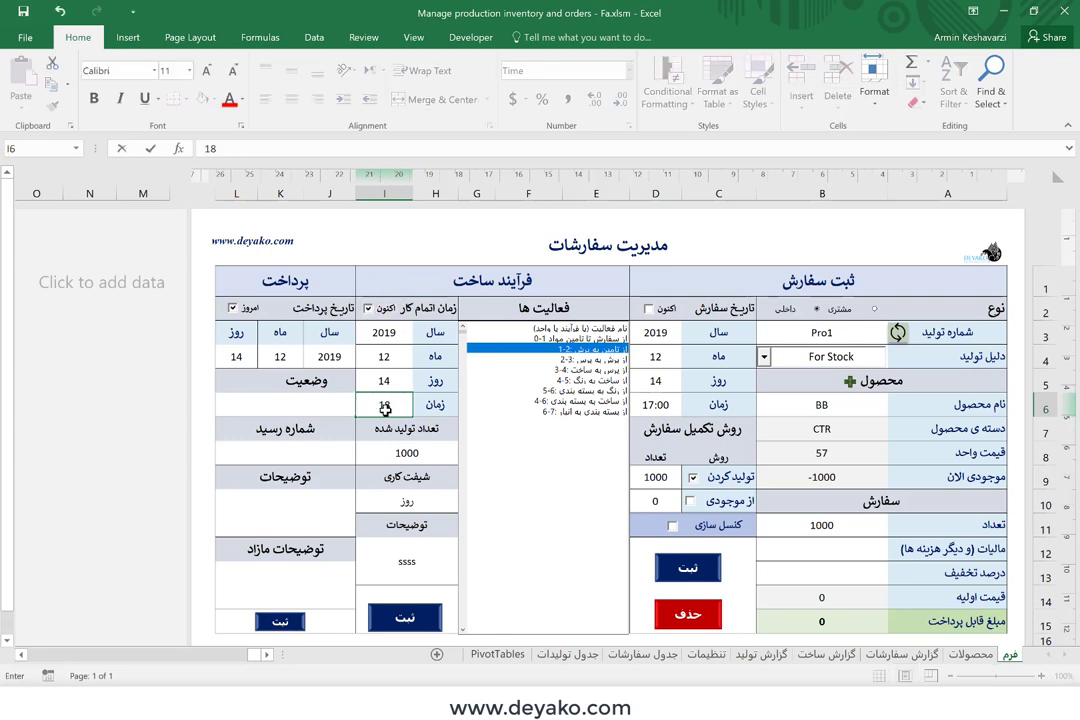
text(:00)
key(Return)
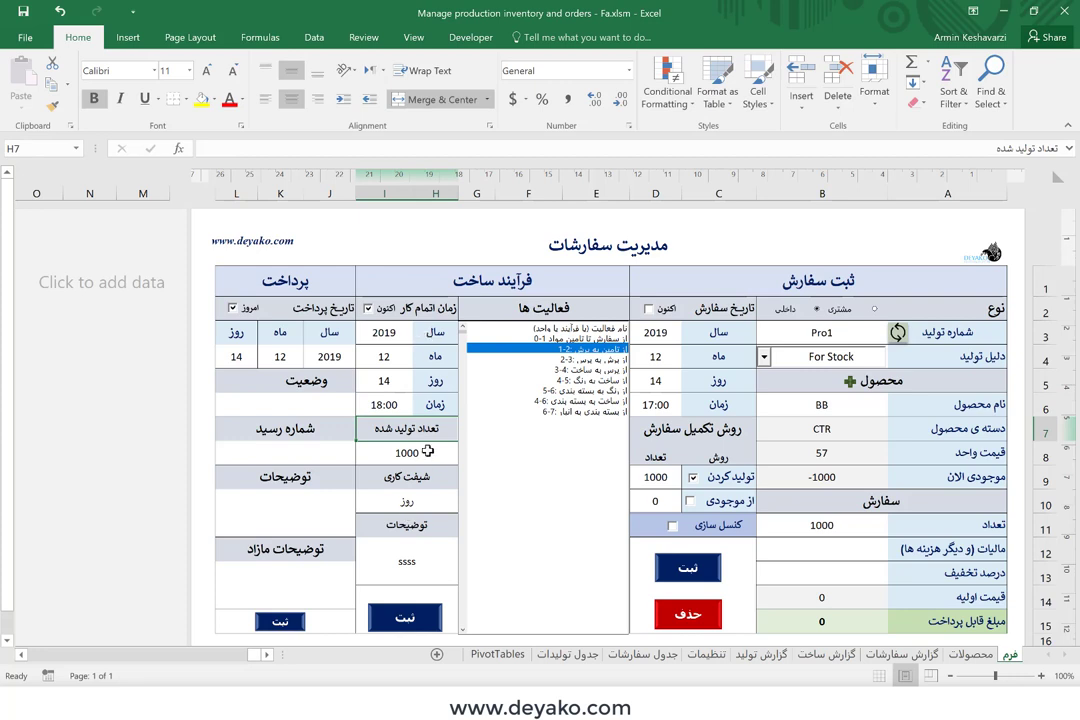
Step: Choose the عصر work shift and submit the production activity
click(411, 505)
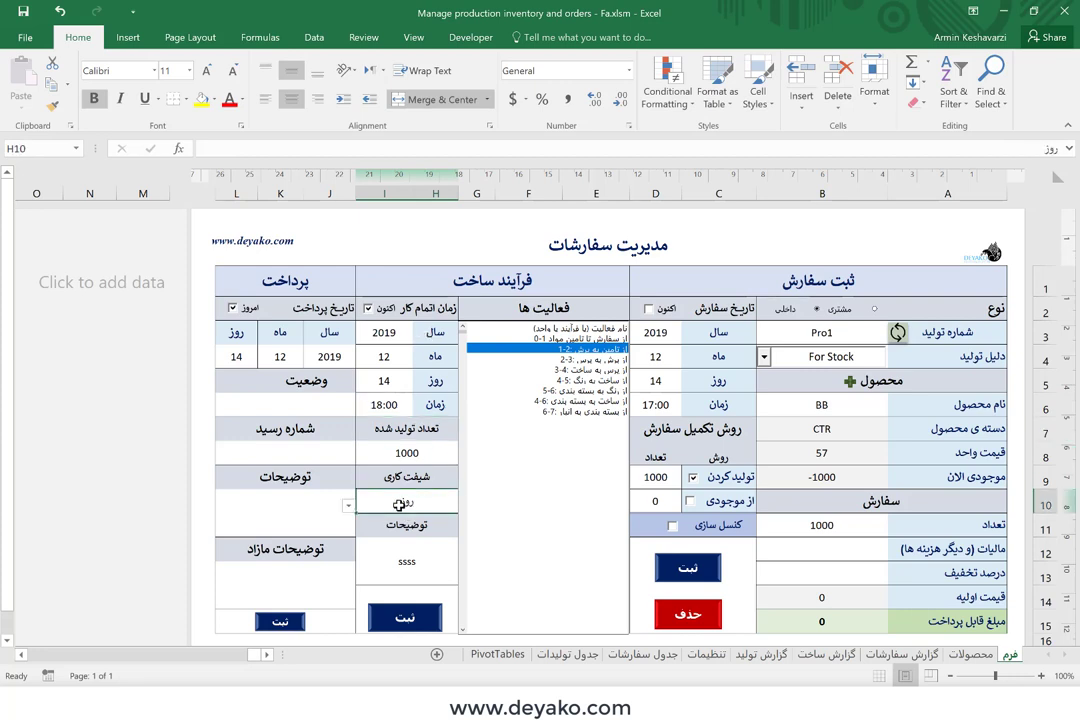
click(349, 507)
click(400, 532)
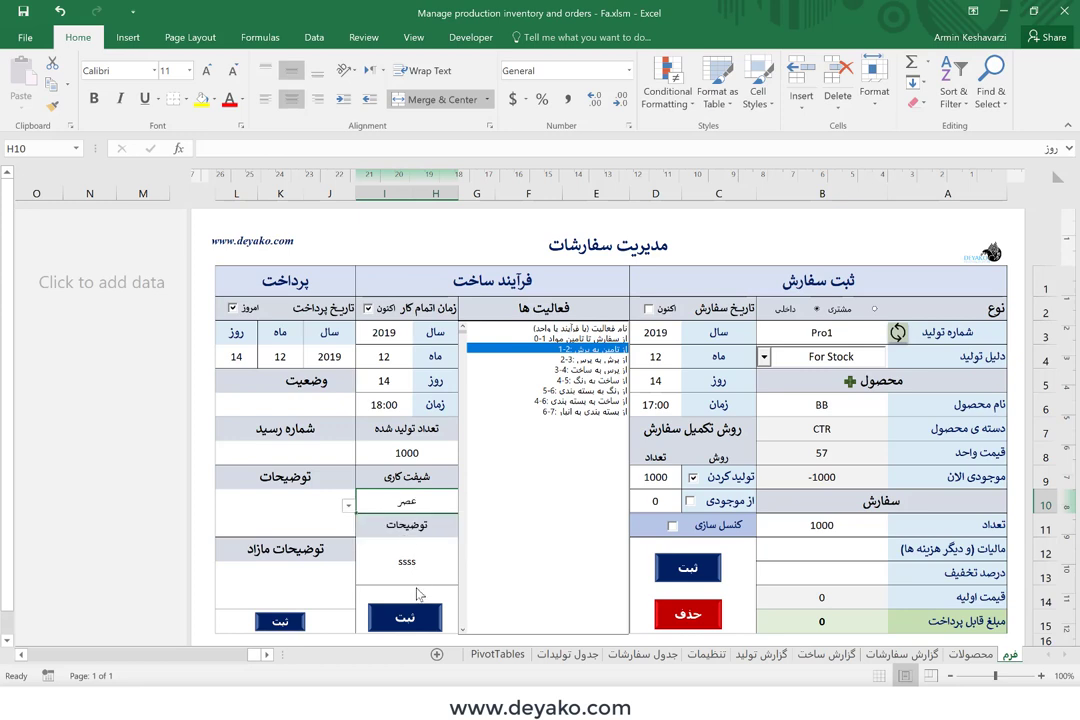
click(417, 613)
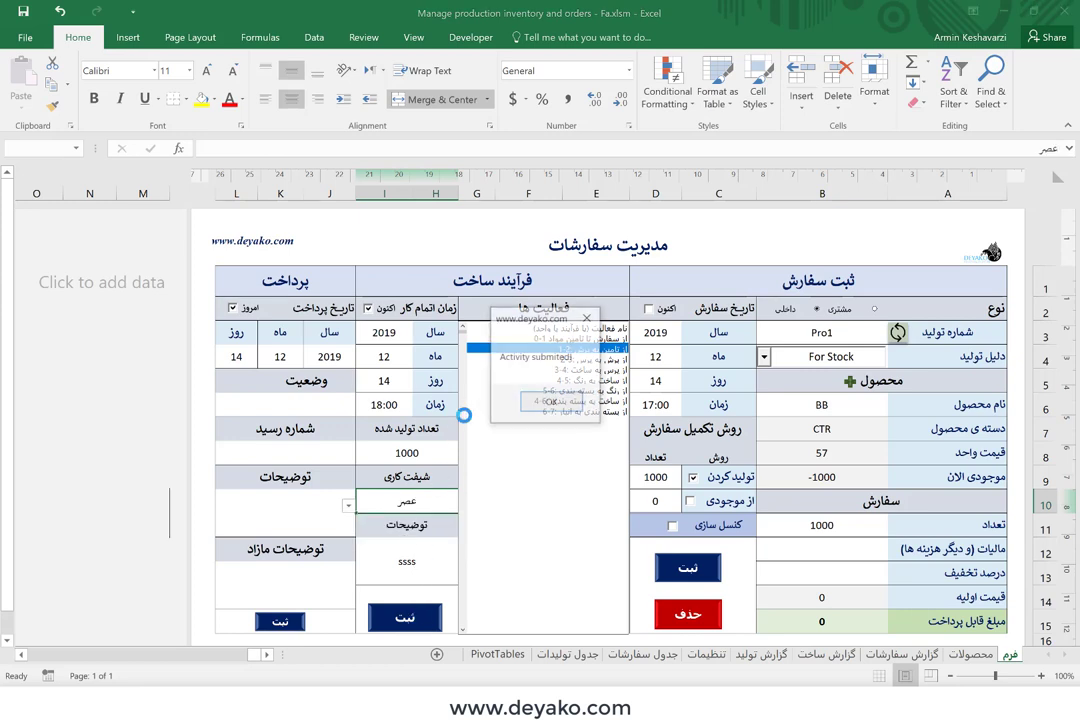
click(580, 405)
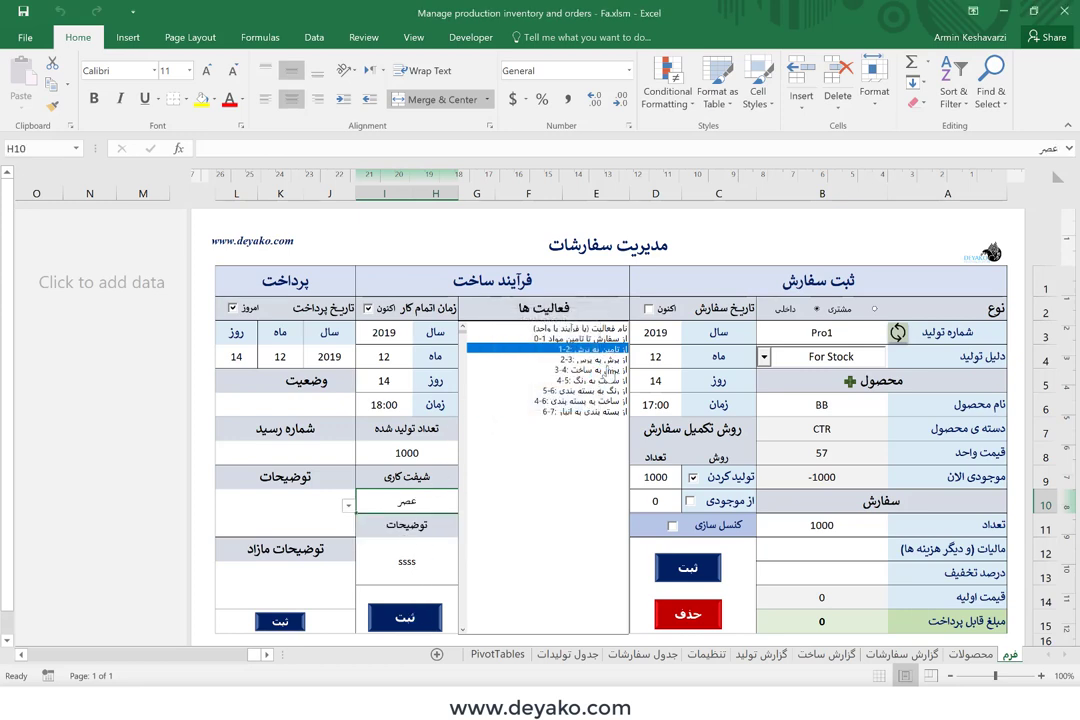
Step: Submit the next two activities with finish times 19:00 and 20:00
click(383, 404)
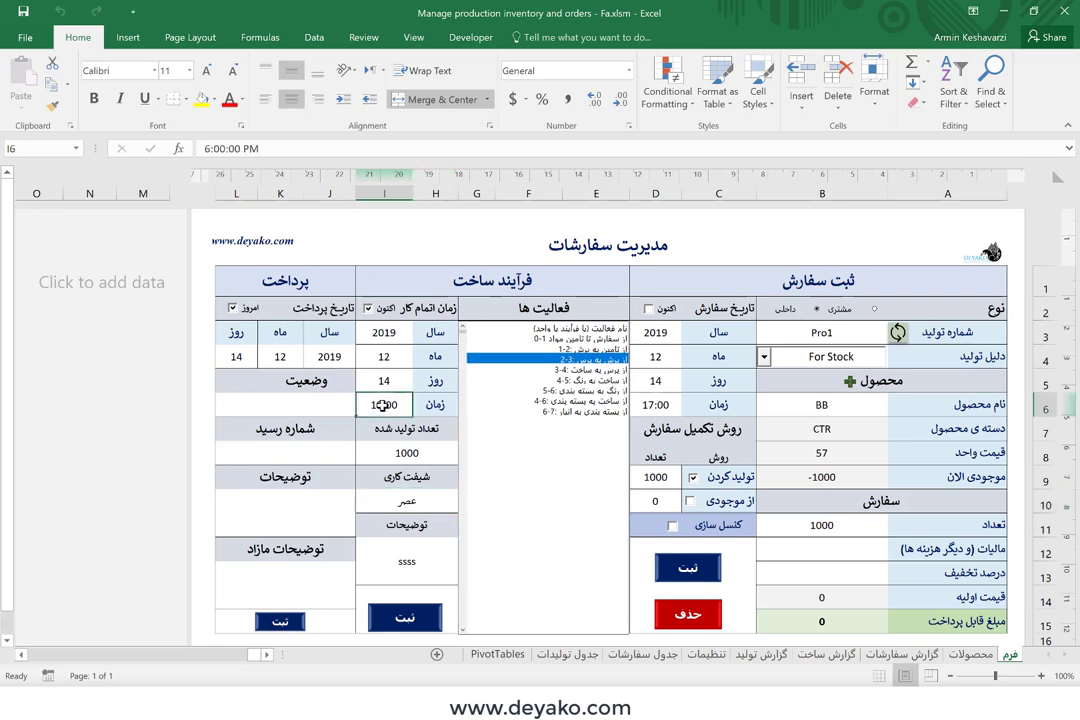
text(19:)
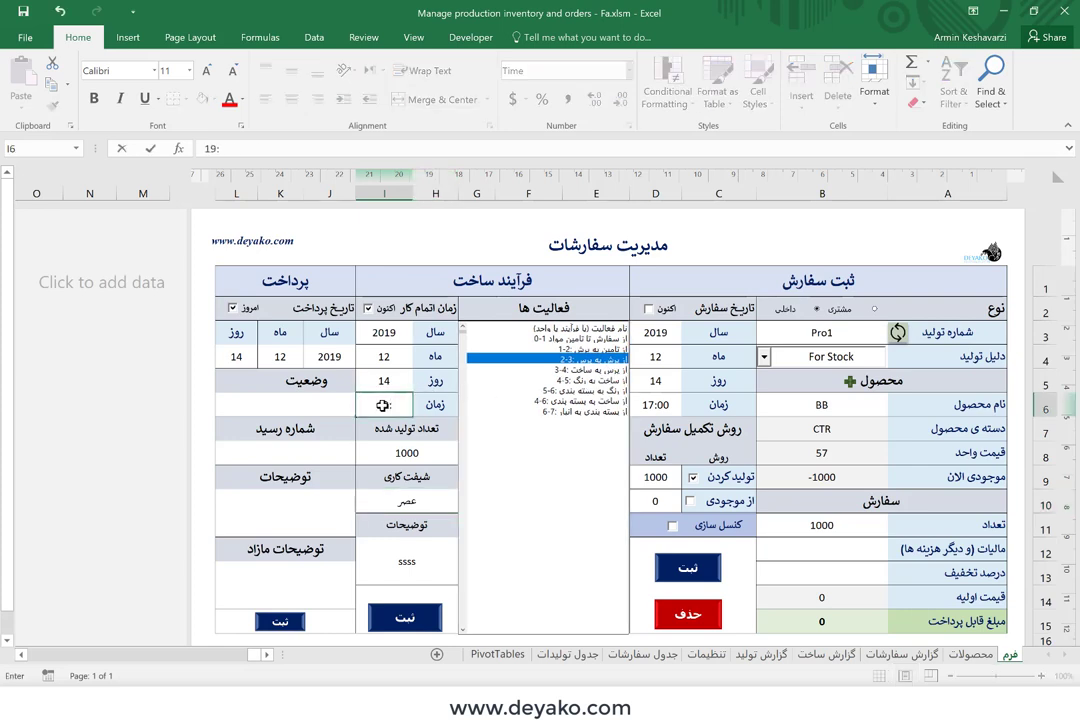
text(00)
key(Return)
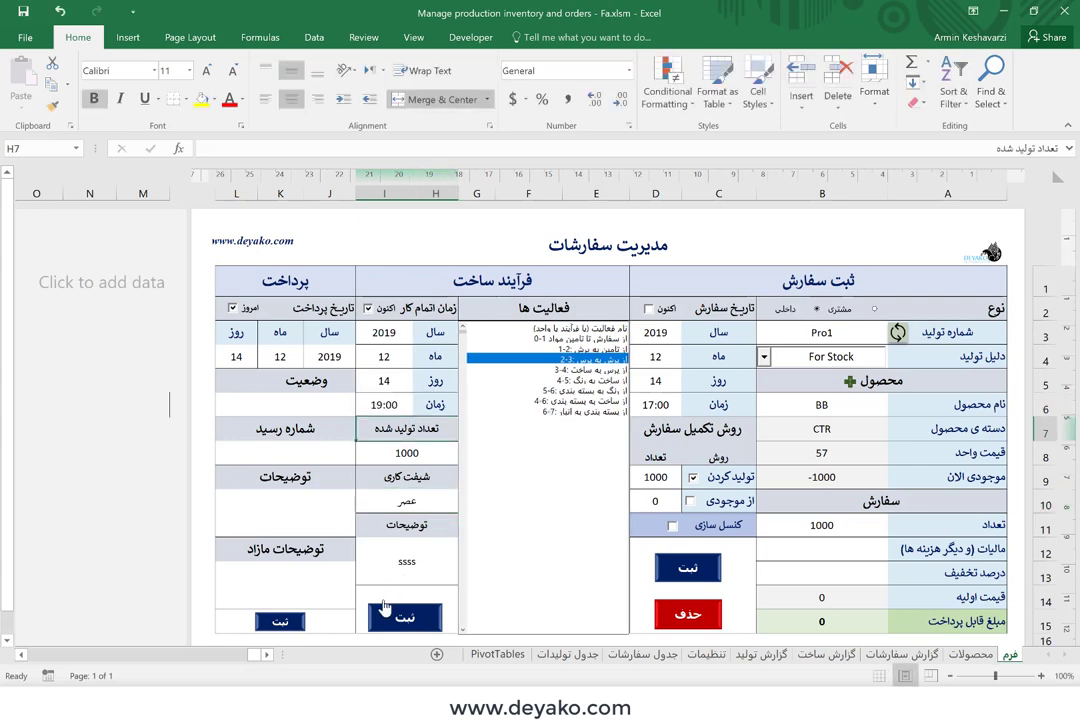
click(386, 610)
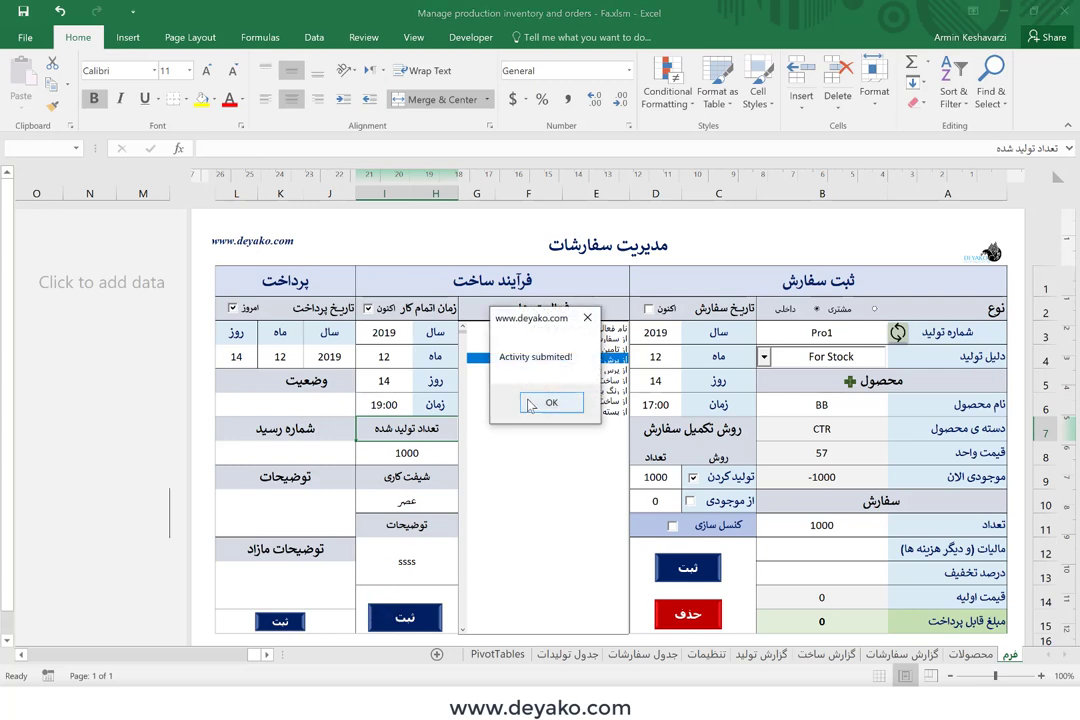
click(530, 403)
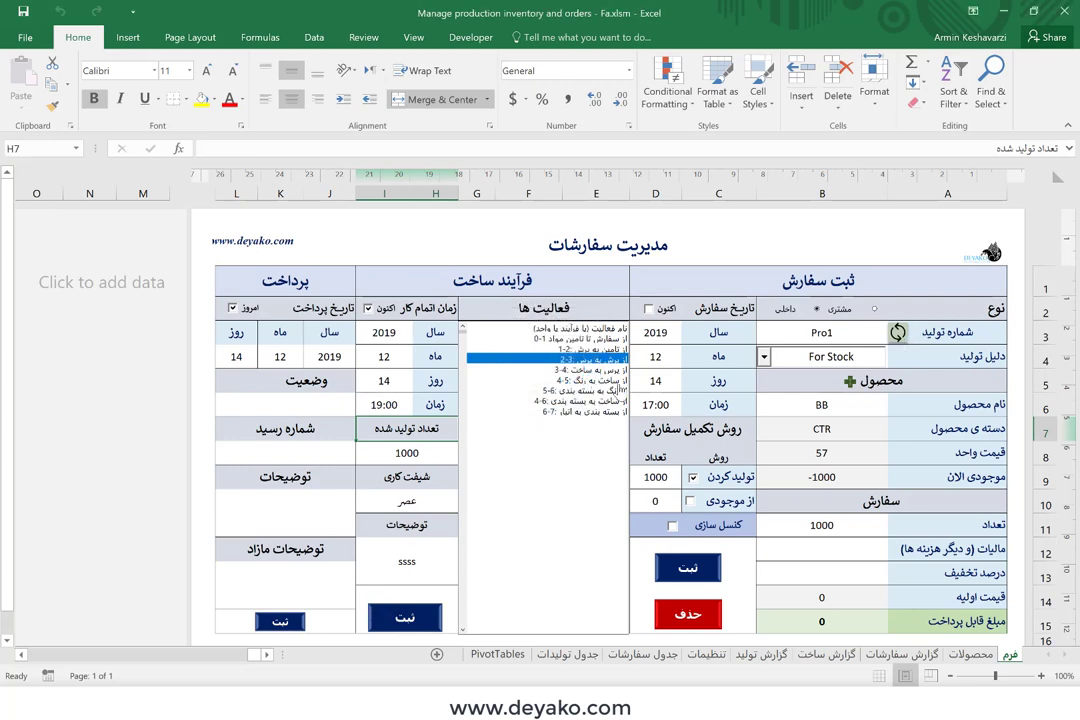
click(376, 405)
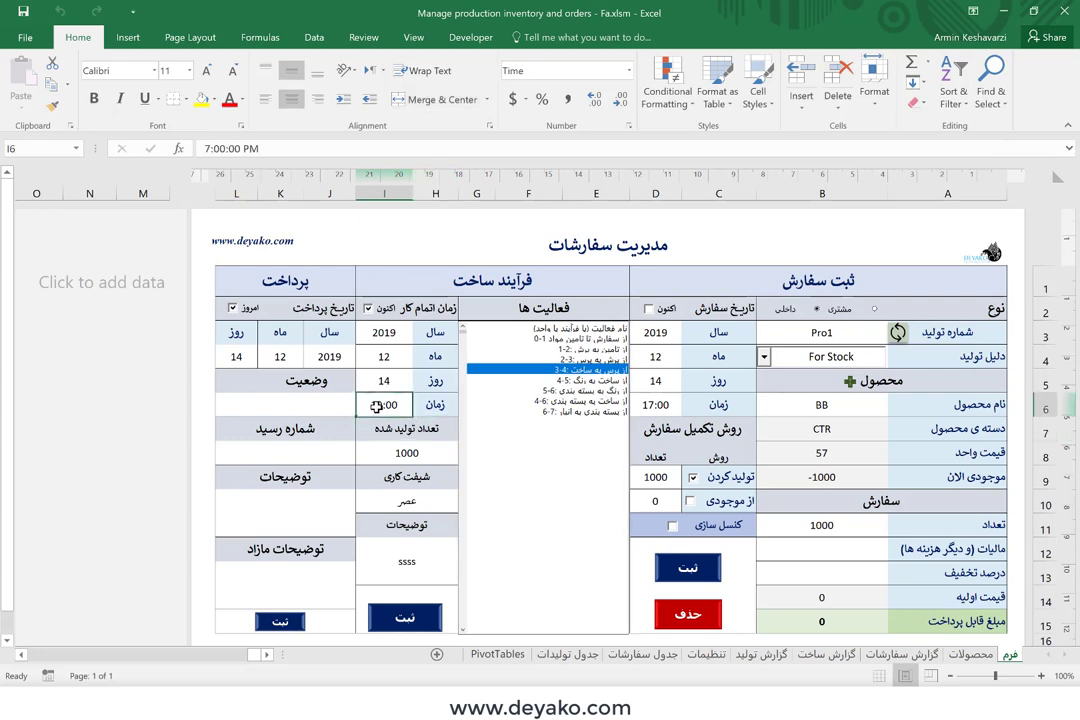
text(20)
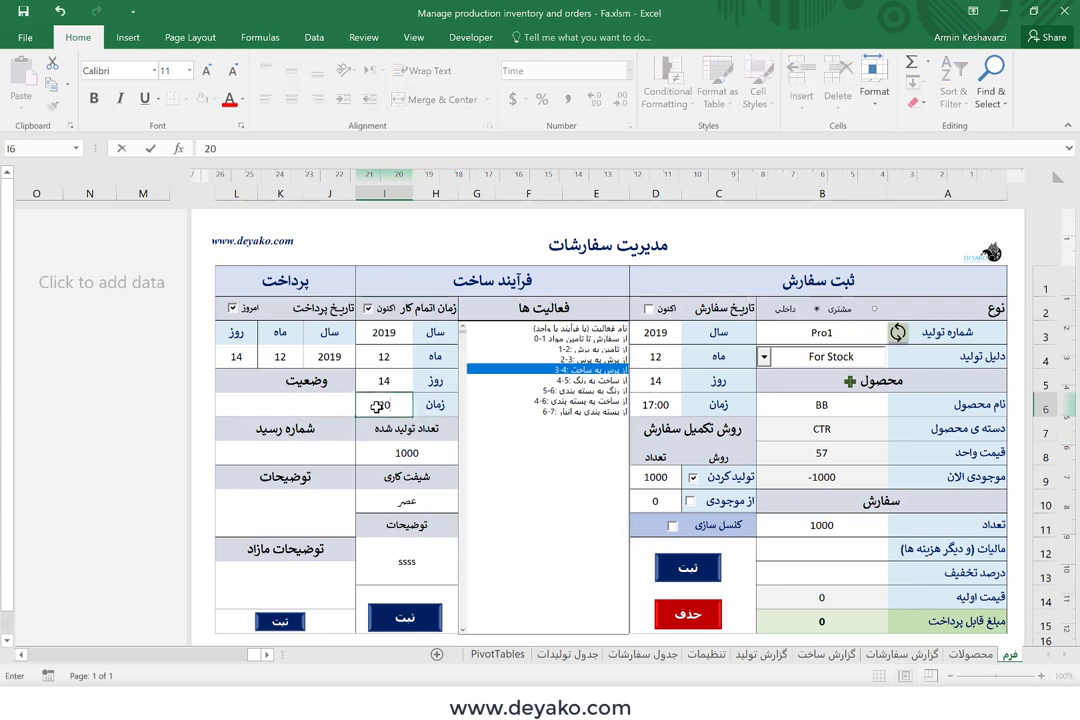
text(:00)
key(Return)
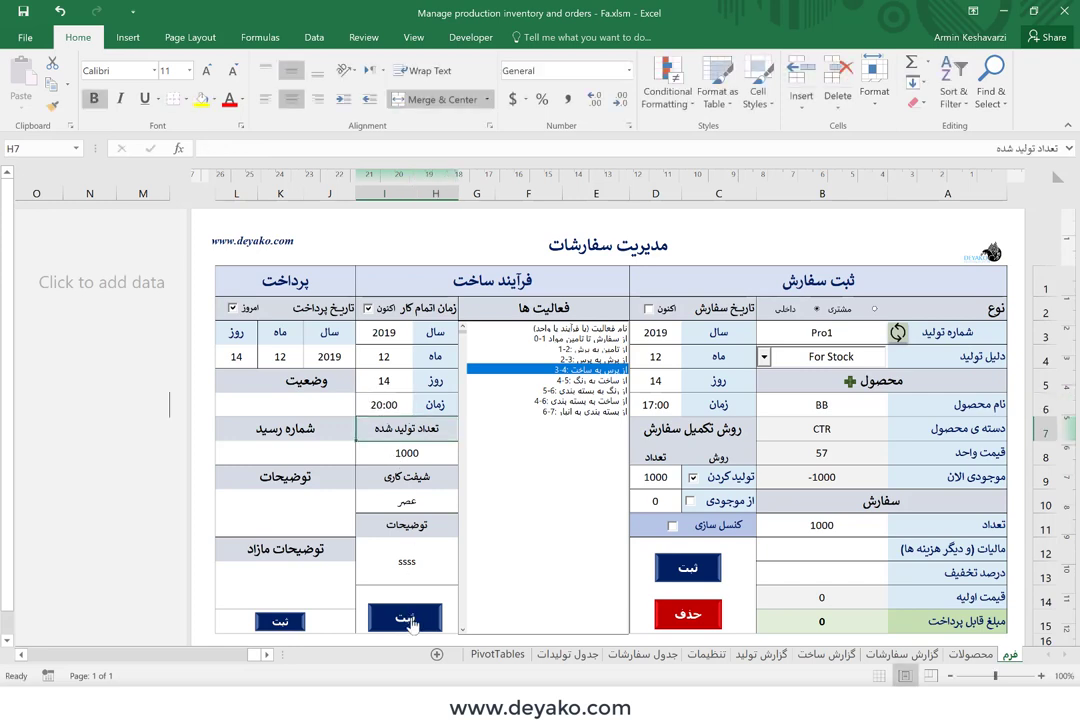
click(405, 617)
click(552, 402)
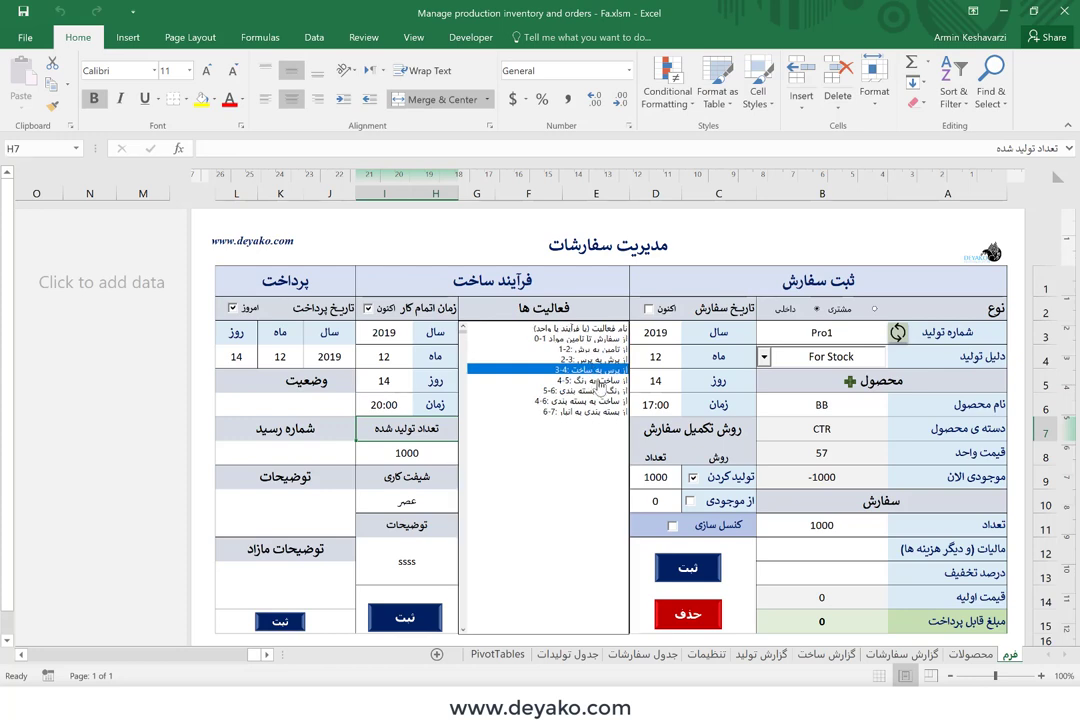
Step: Select activity 4-5, set the work shift to شب, then pick activity 5-6
click(601, 381)
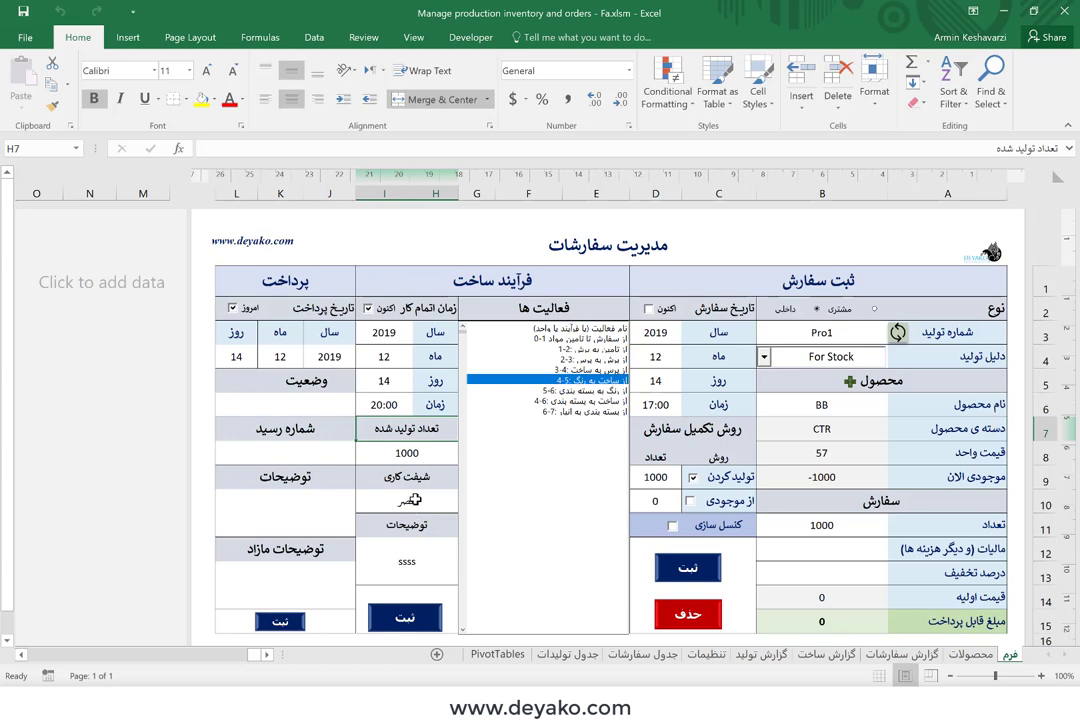
click(409, 504)
click(348, 506)
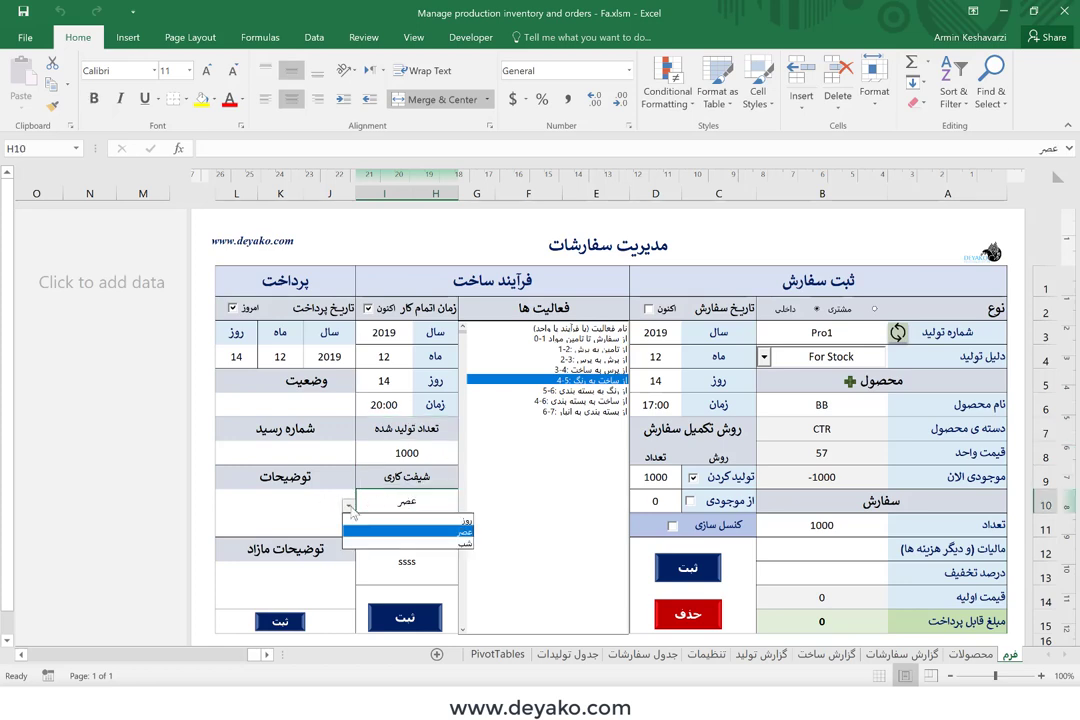
click(409, 543)
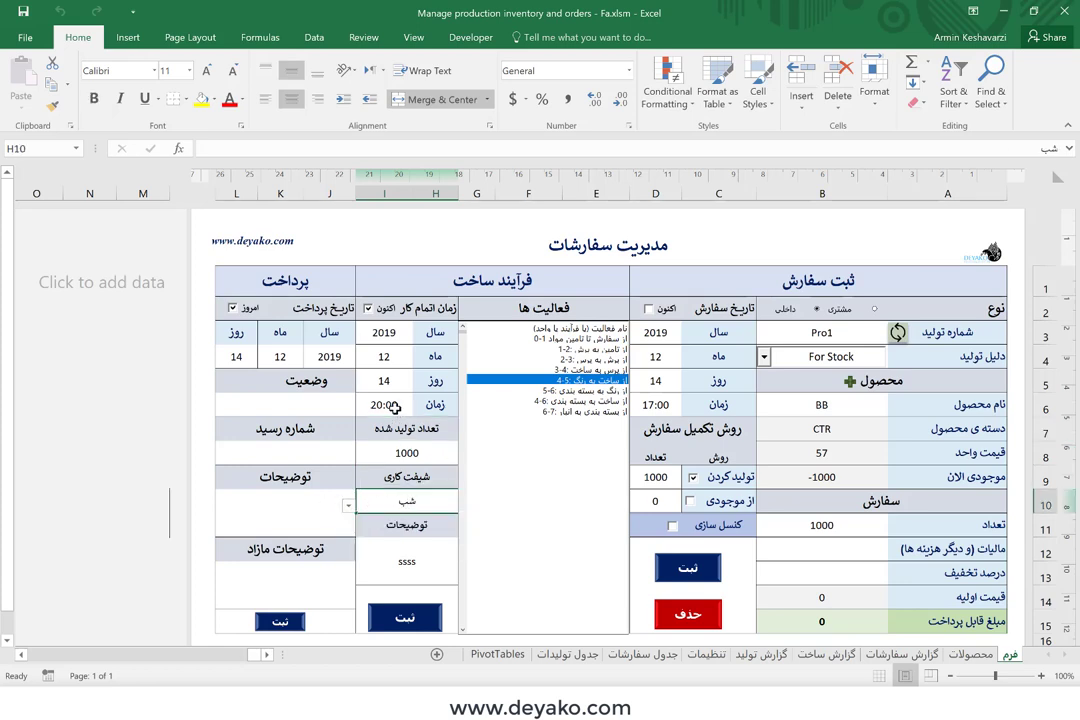
click(395, 407)
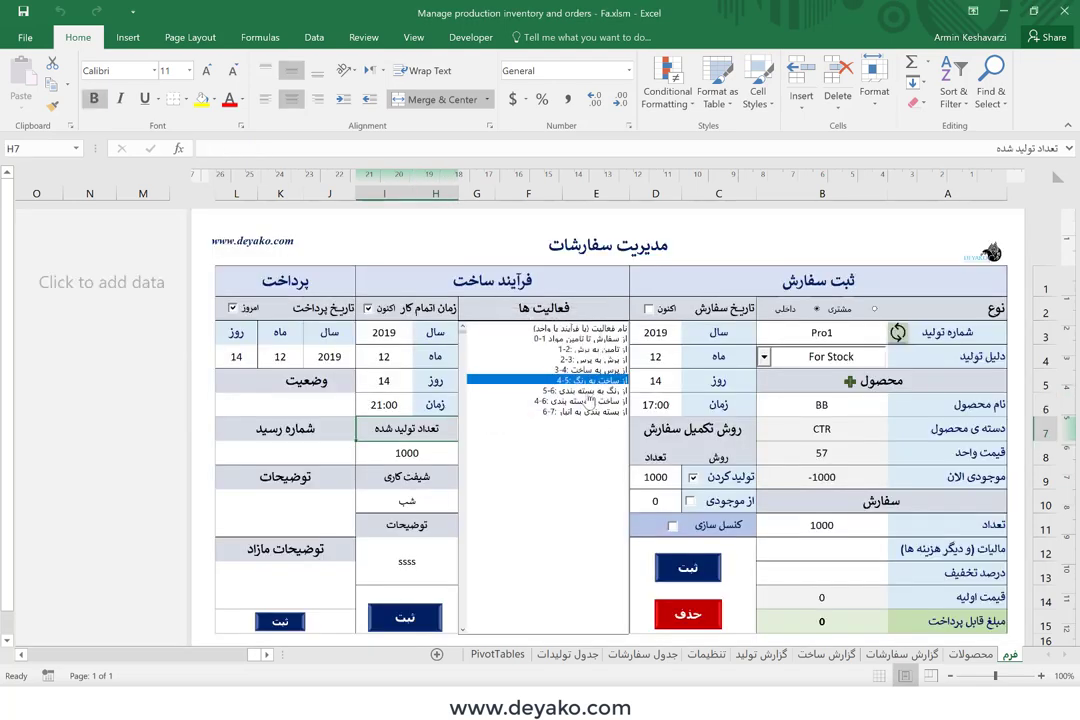
click(593, 391)
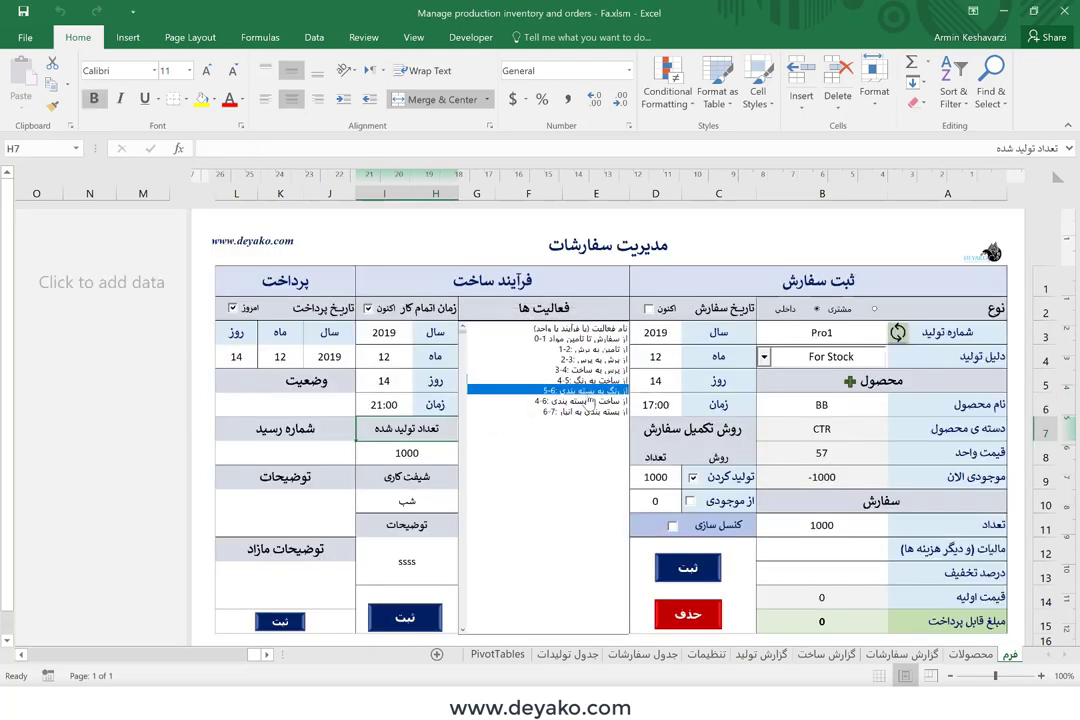
Step: Submit the activity with a 23:00 finish time
click(385, 401)
text(23:)
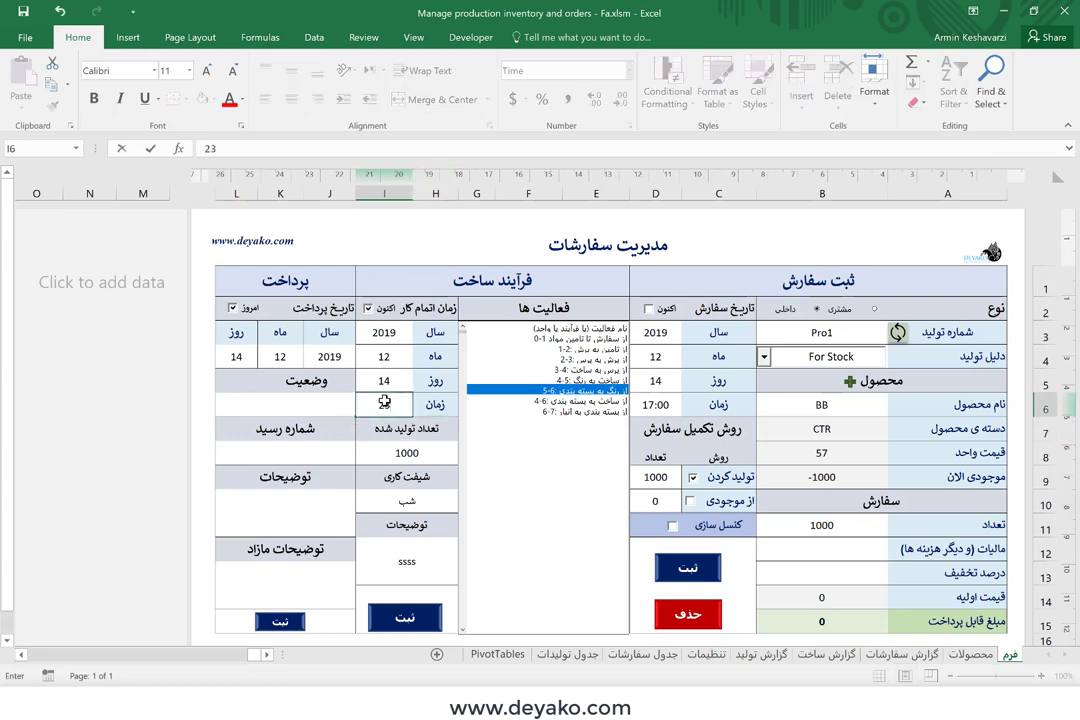
text(00)
key(Return)
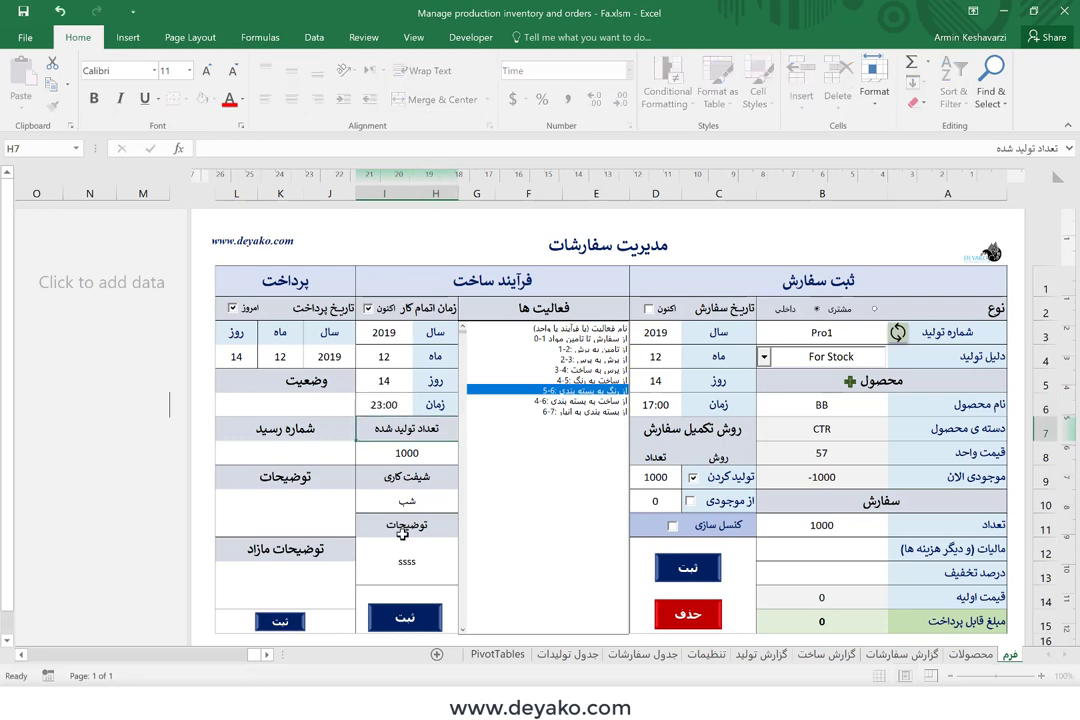
click(407, 621)
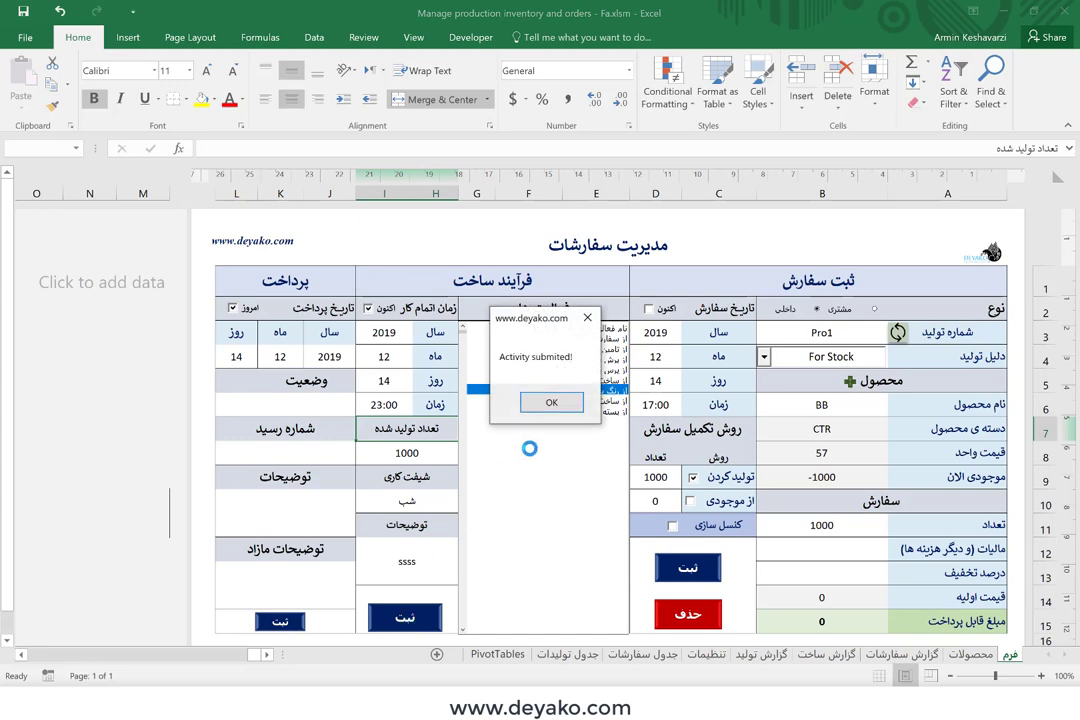
click(550, 400)
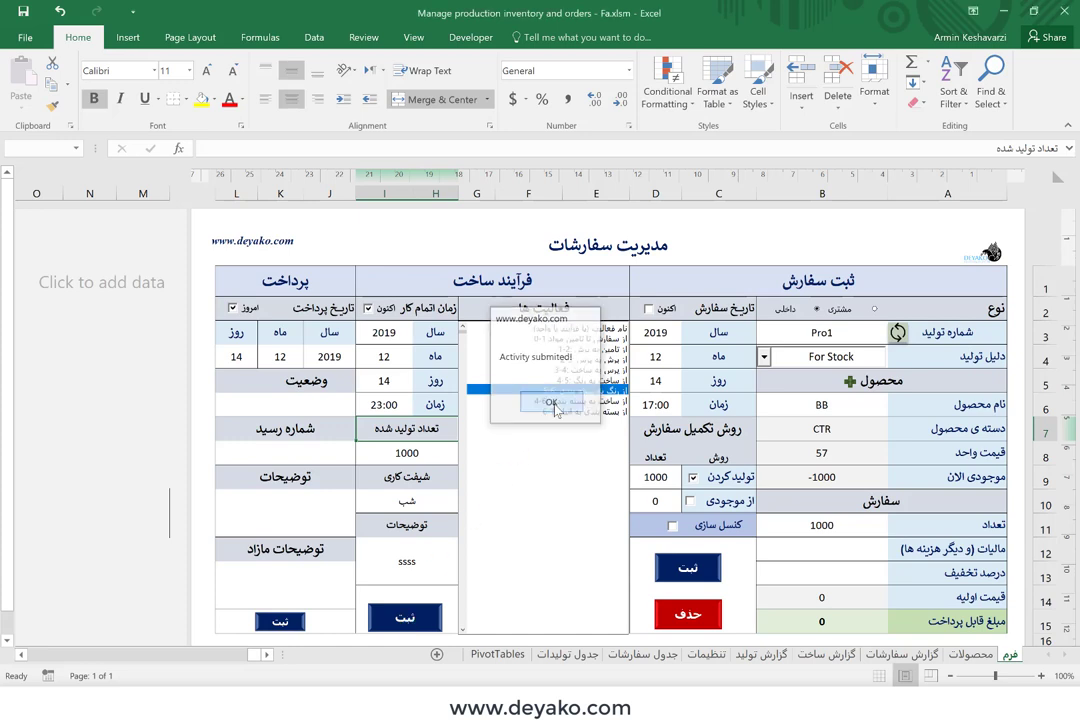
Step: Update the next activity to finish at 1:00 on day 15 and submit it
click(377, 403)
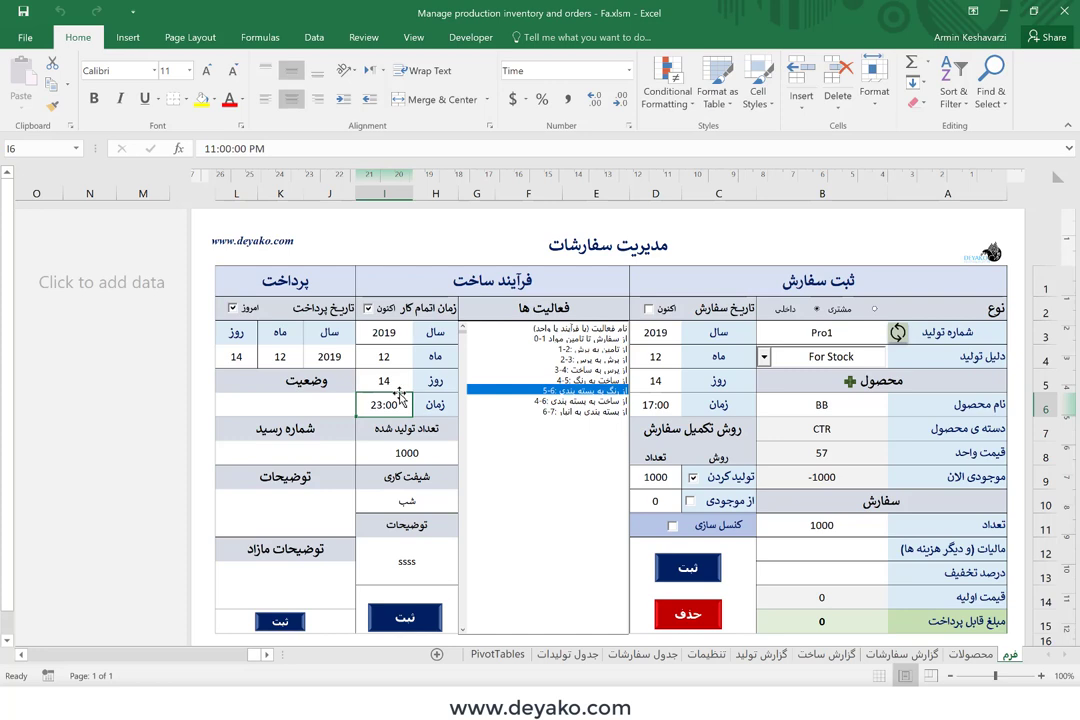
text(1)
text(00)
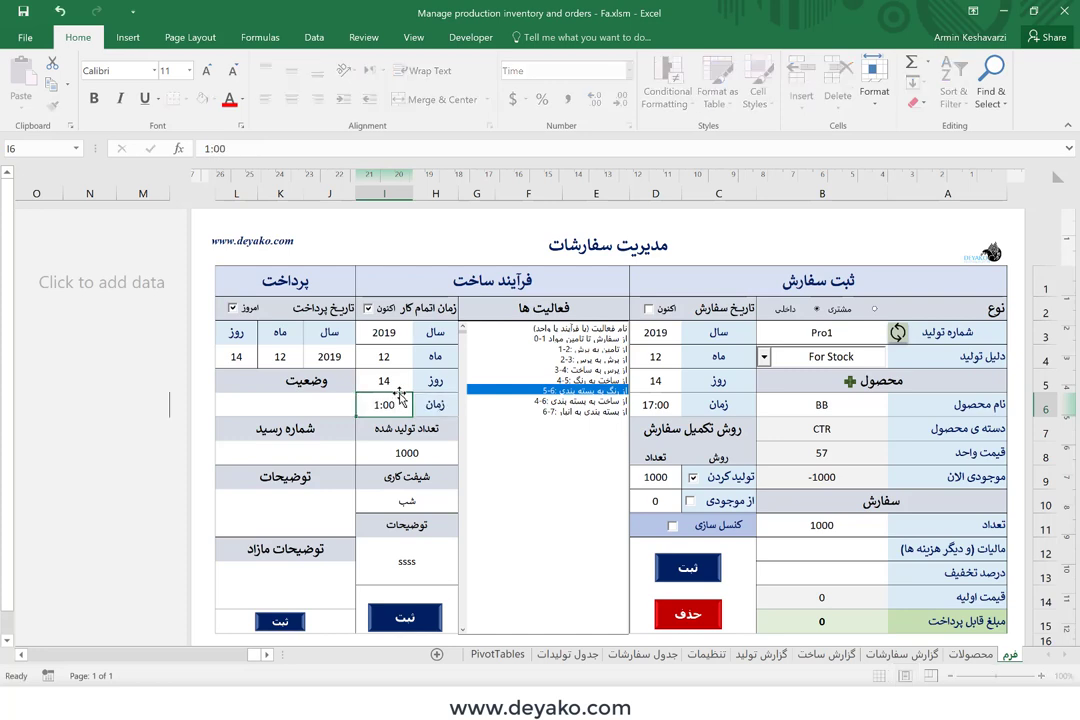
key(Return)
click(399, 384)
text(25)
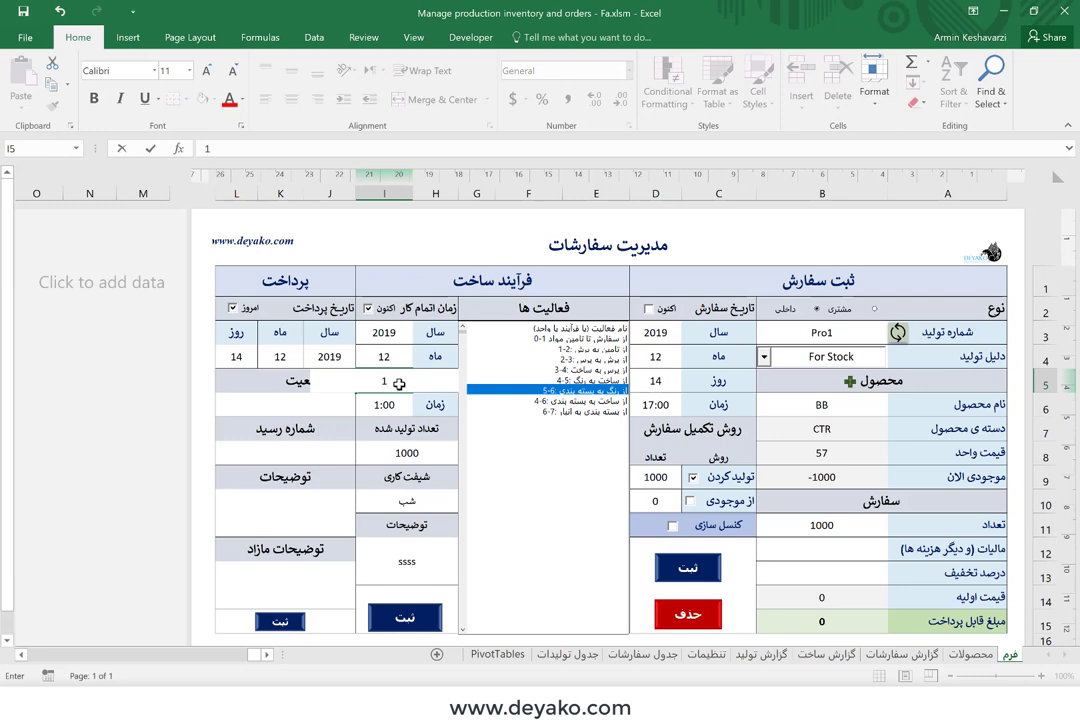
key(Return)
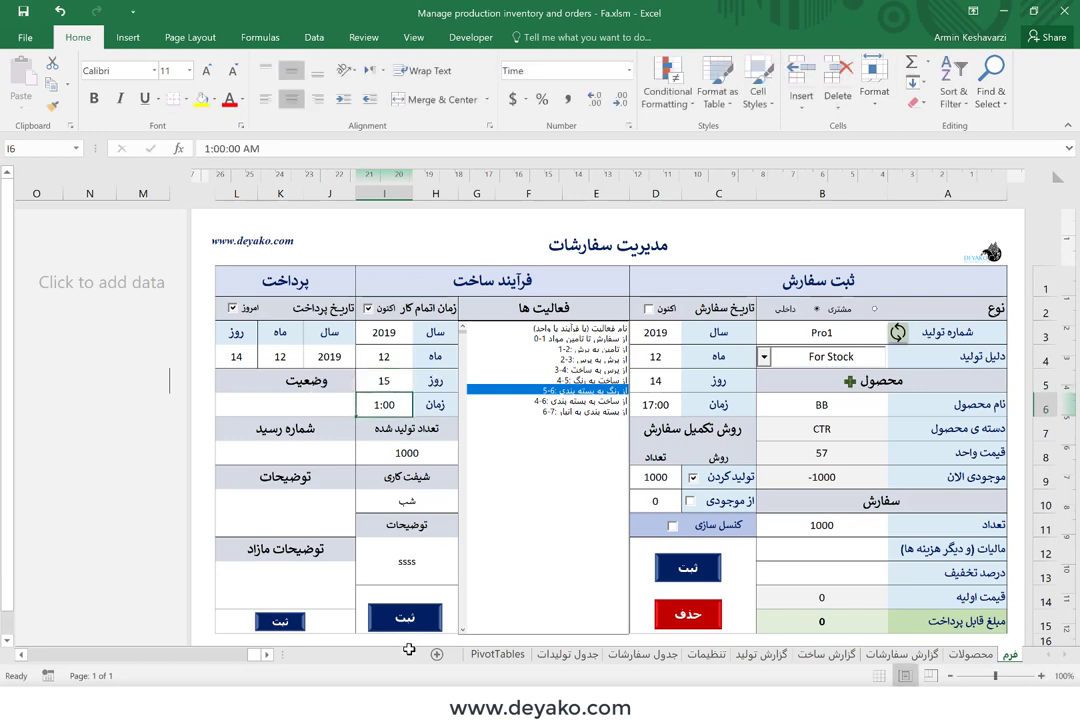
click(422, 612)
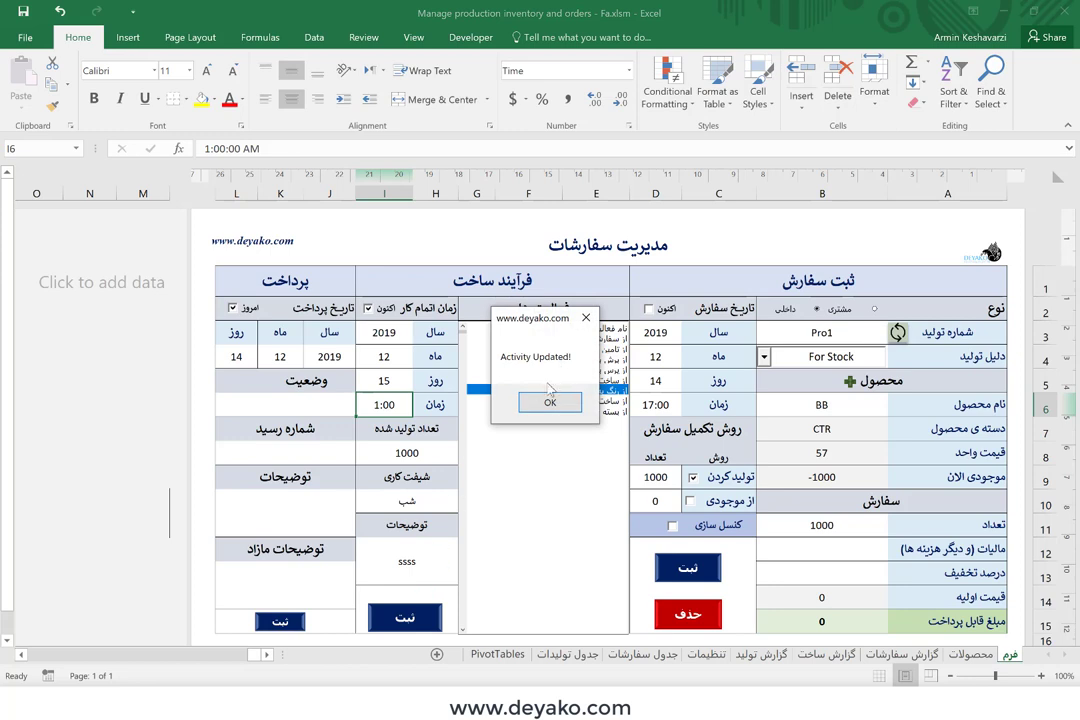
click(549, 401)
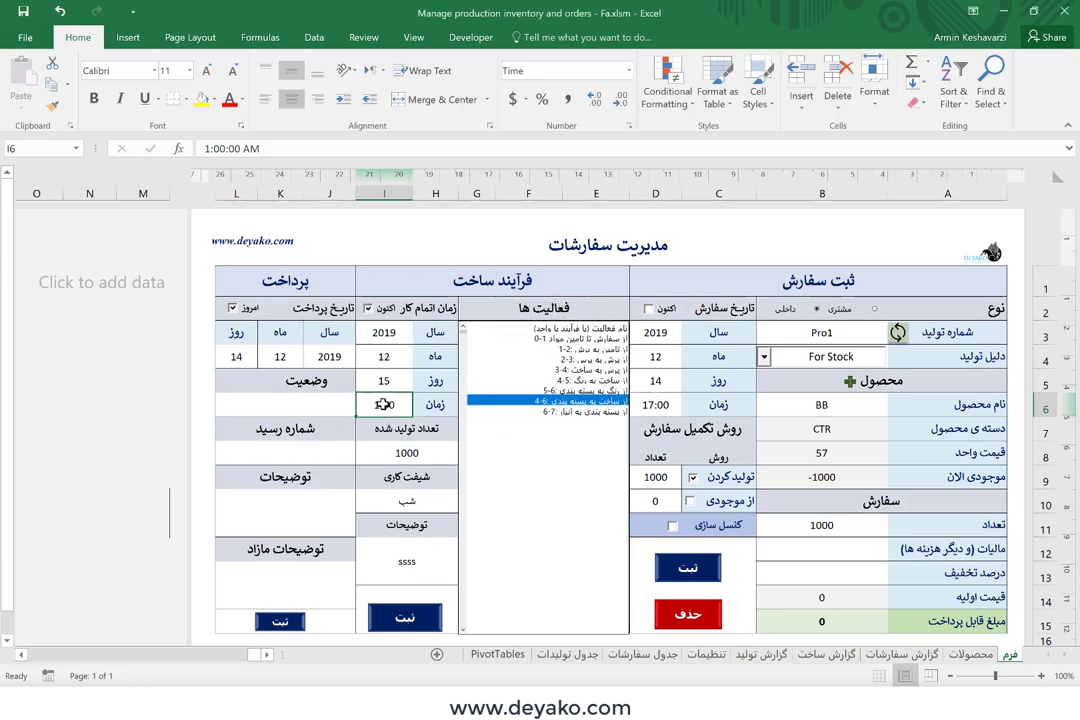
Step: Submit an activity finishing at 2:00, then select the 6-7 packing-to-warehouse activity
text(2)
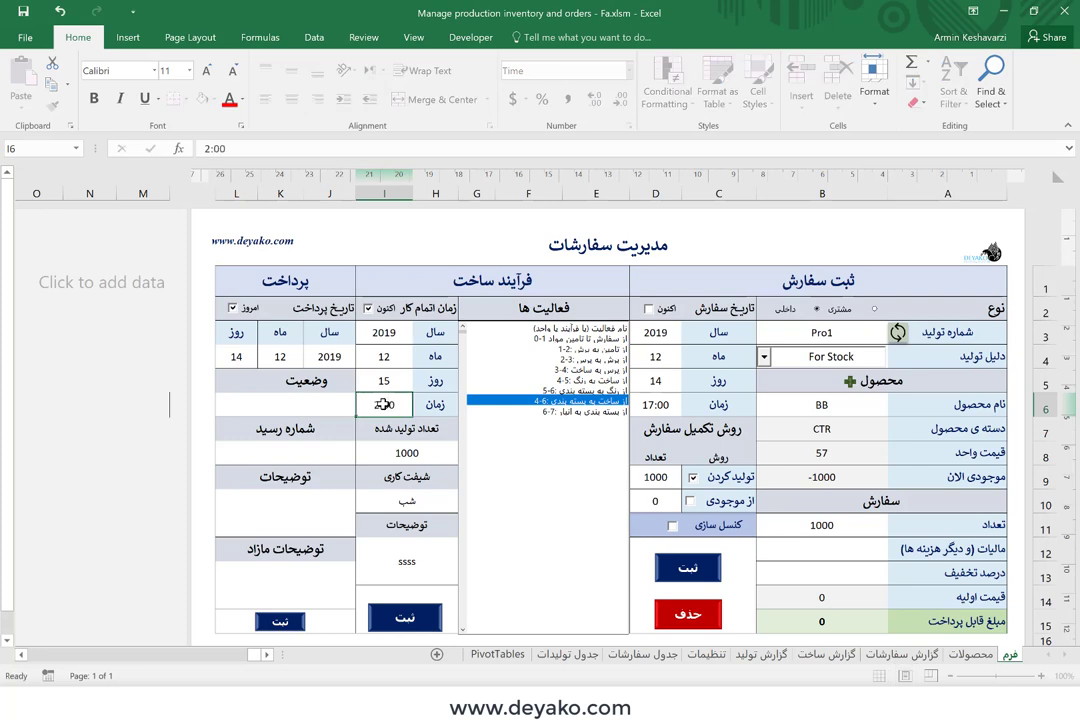
key(Return)
click(405, 617)
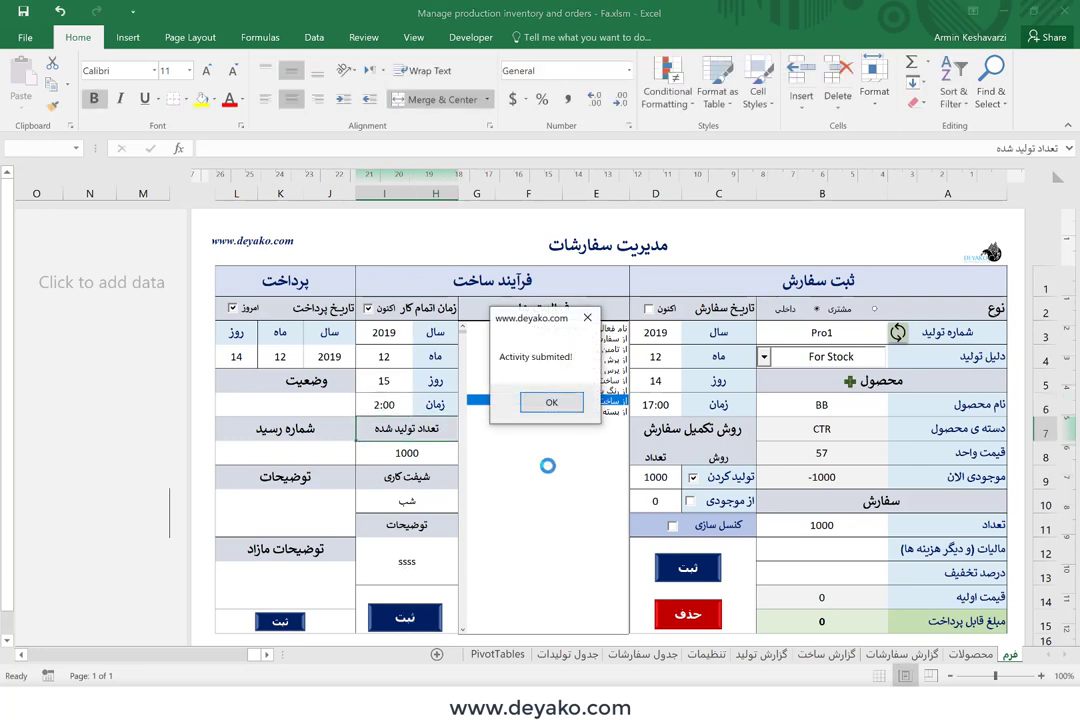
click(551, 402)
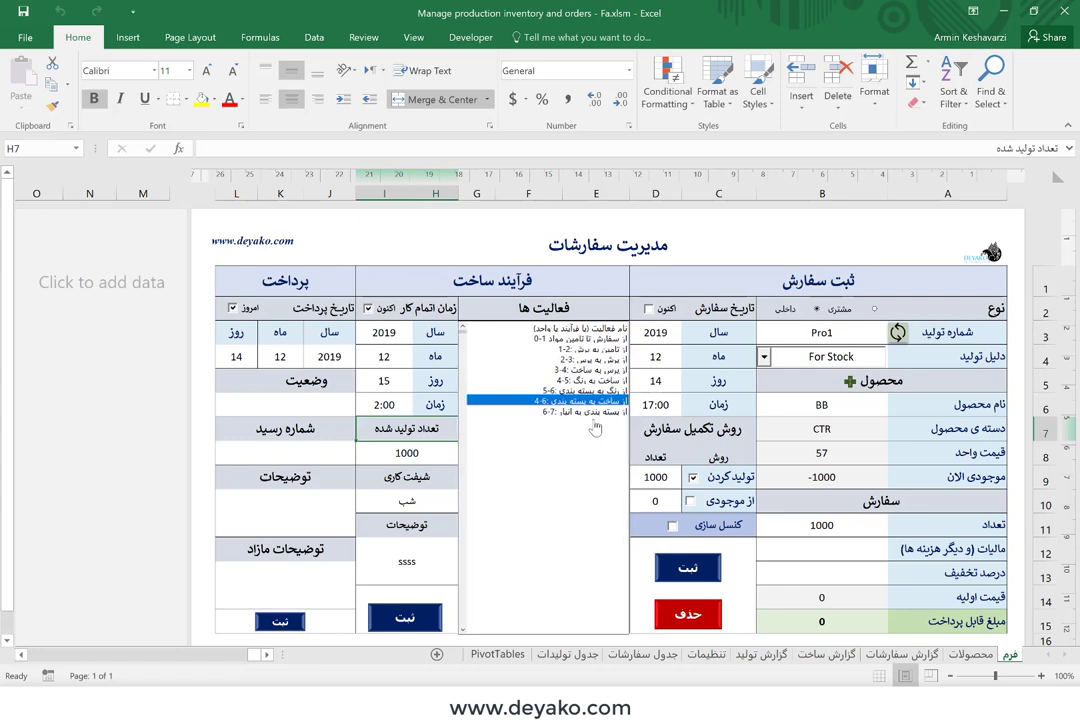
click(595, 428)
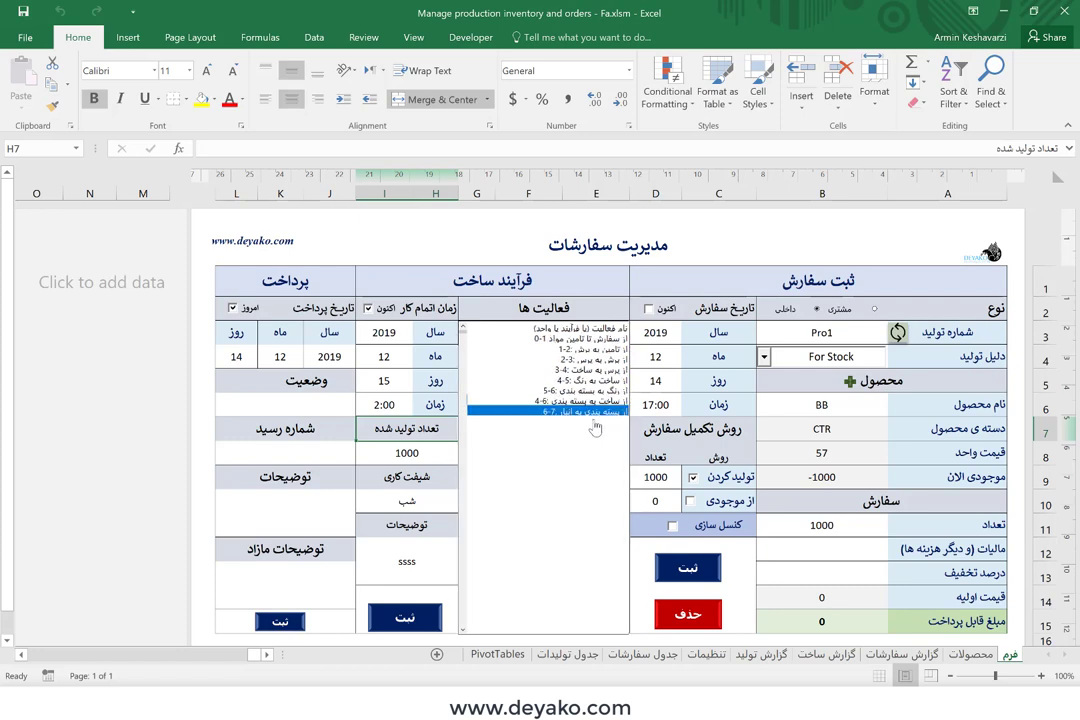
Step: Give the 6-7 activity a 3:00 finish time and record the manufacturing step
click(381, 405)
text(3:00)
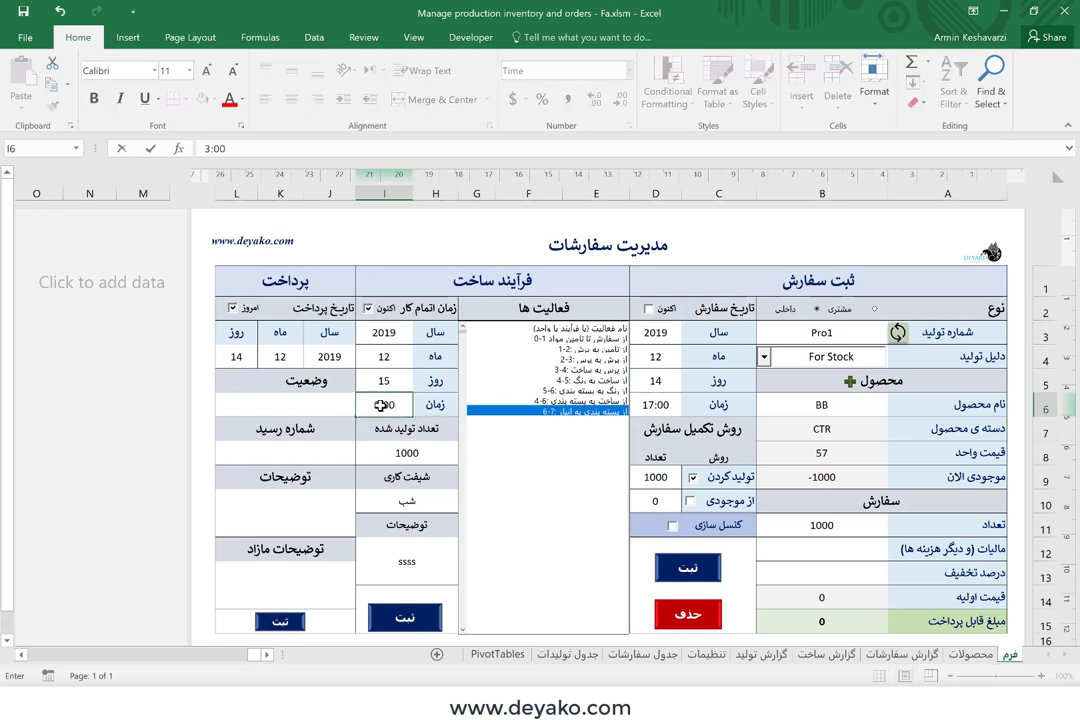
key(Return)
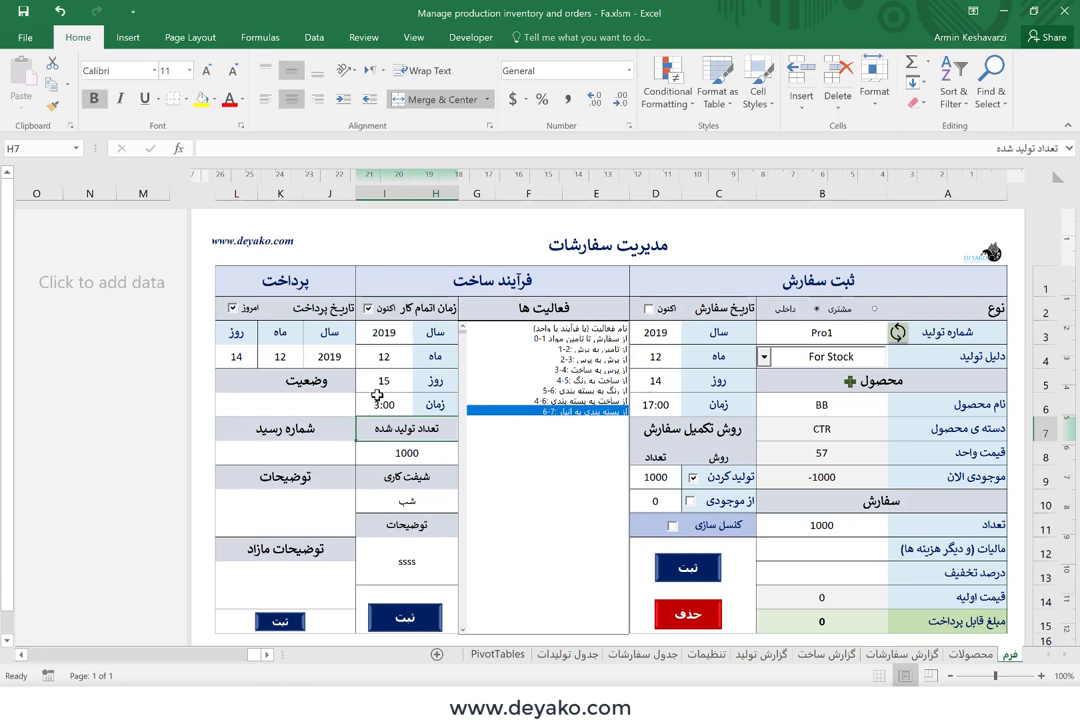
click(405, 617)
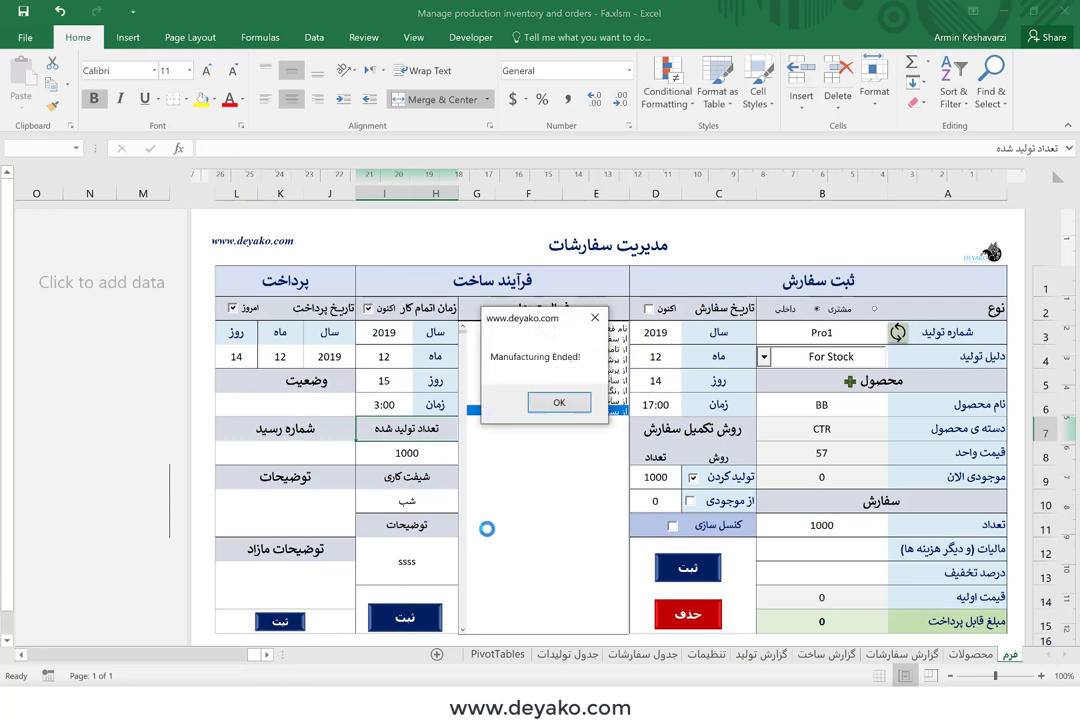
click(559, 402)
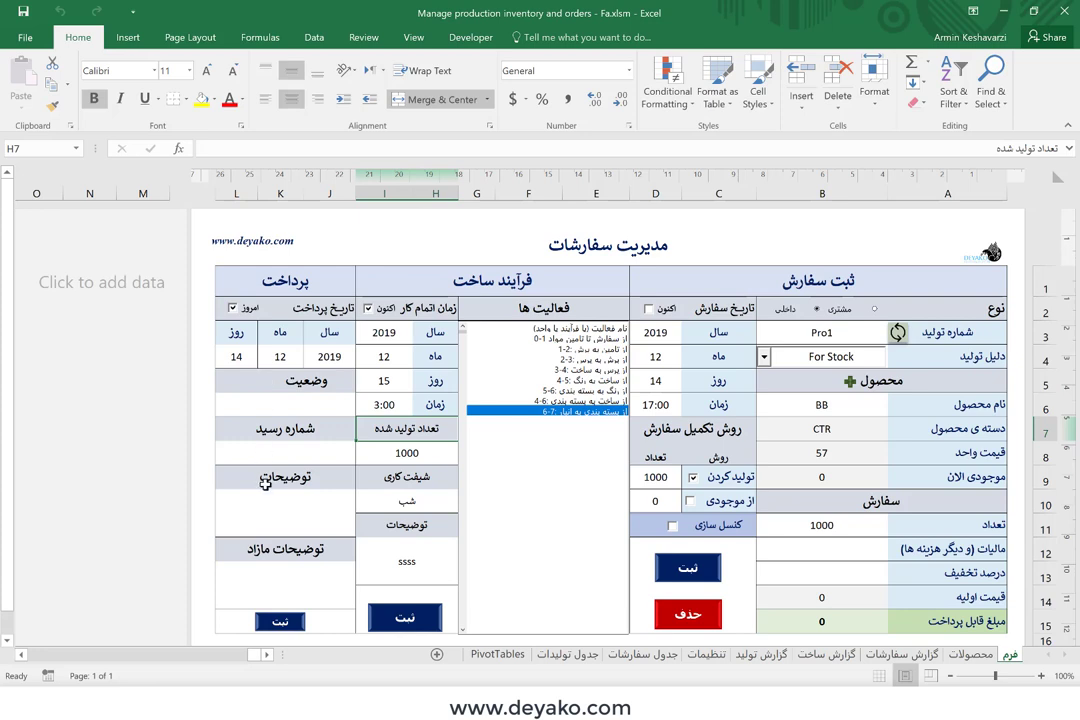
Step: Mark Pro1's payment status as پرداخت نشده and submit the payment details
click(283, 408)
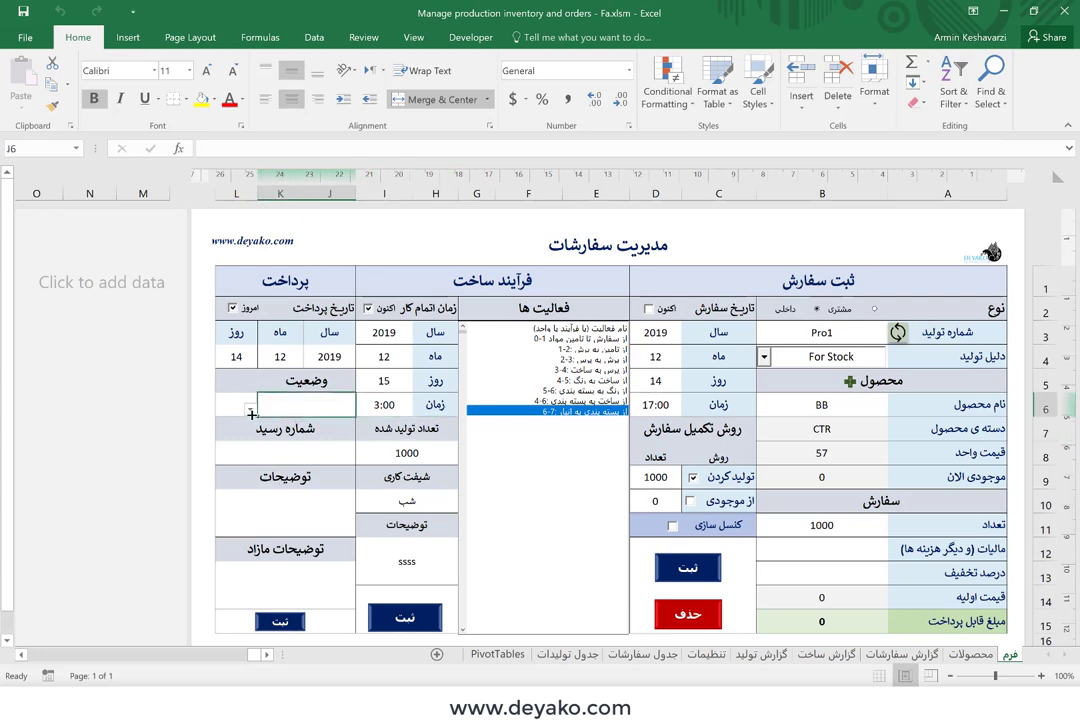
click(250, 411)
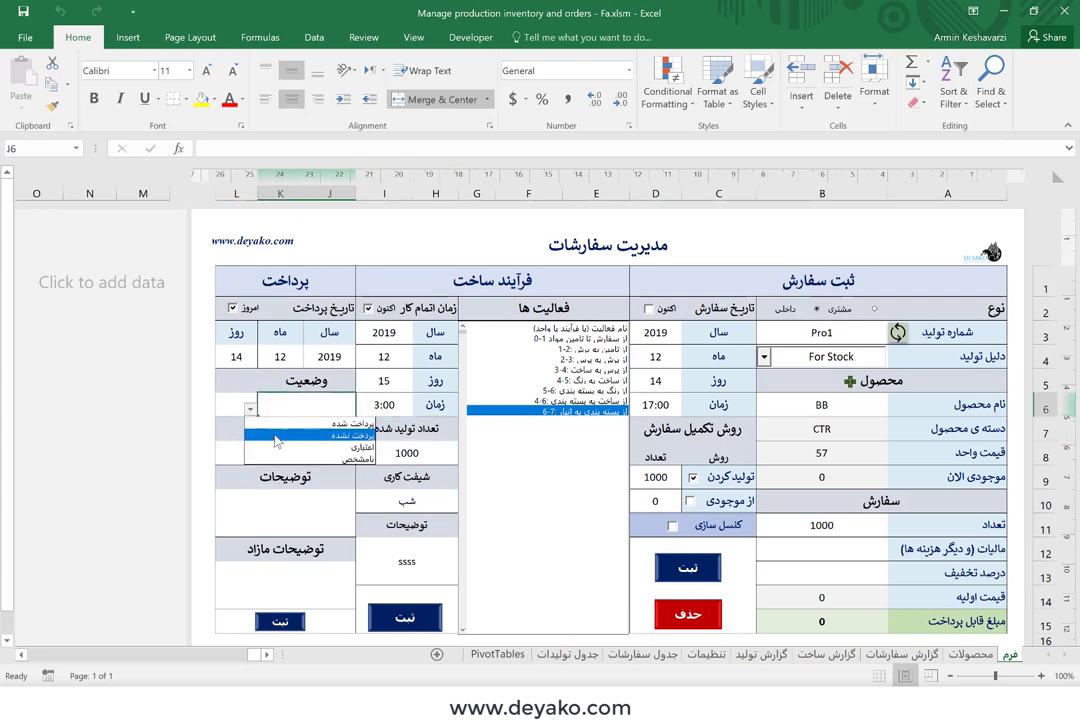
click(277, 436)
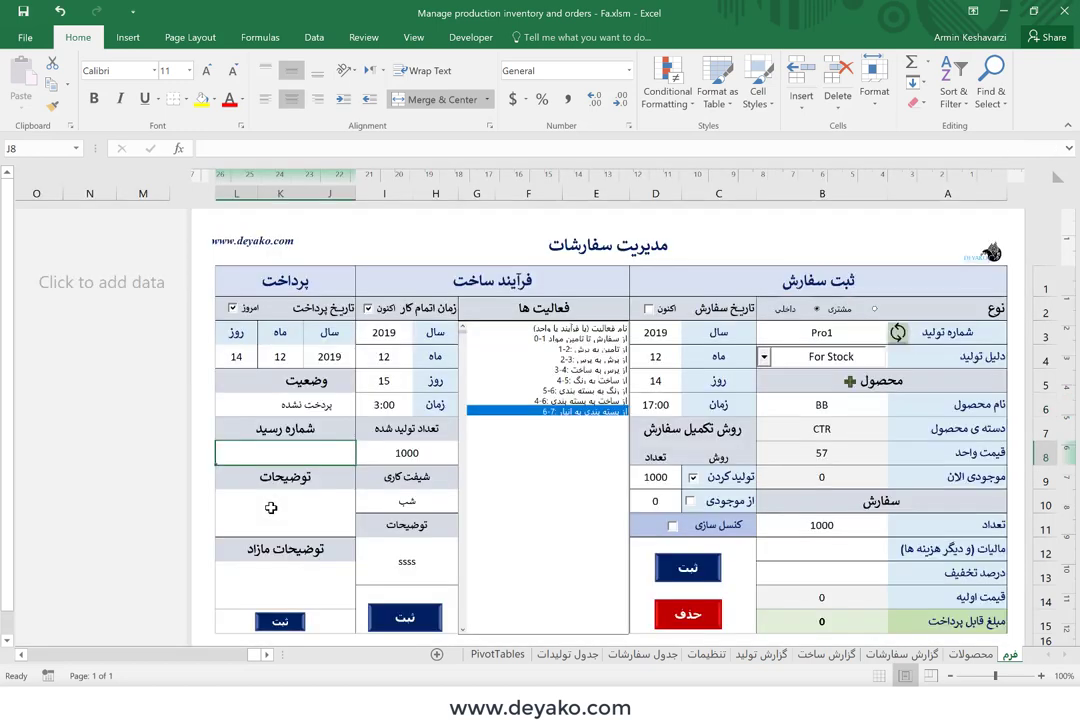
click(271, 525)
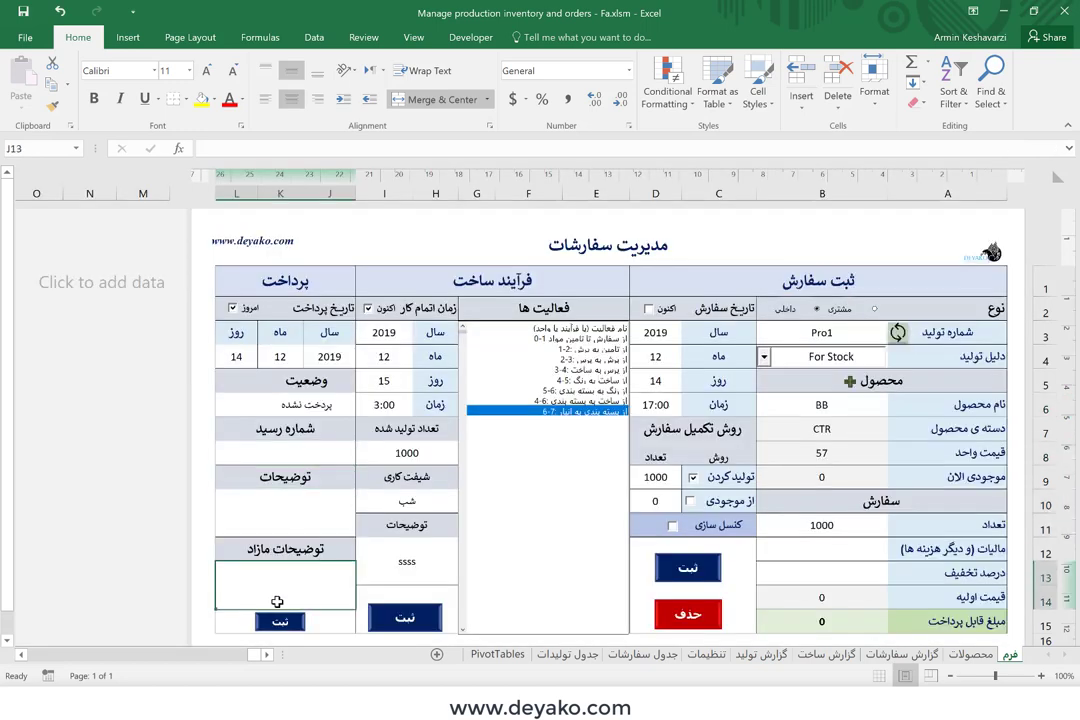
click(280, 621)
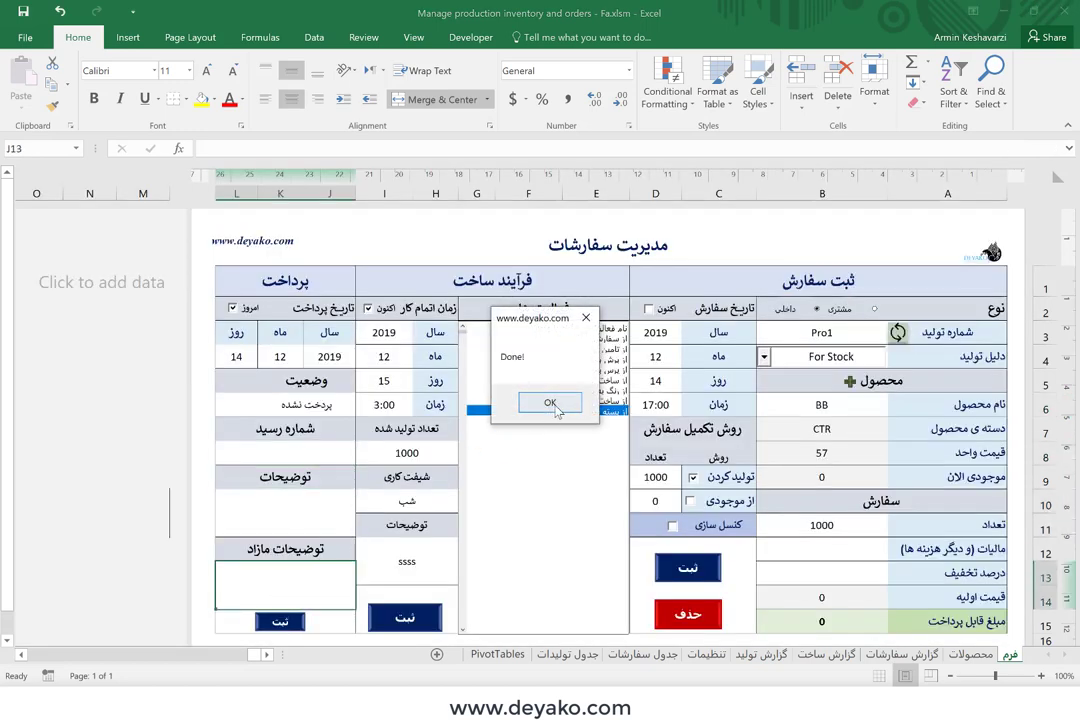
click(550, 403)
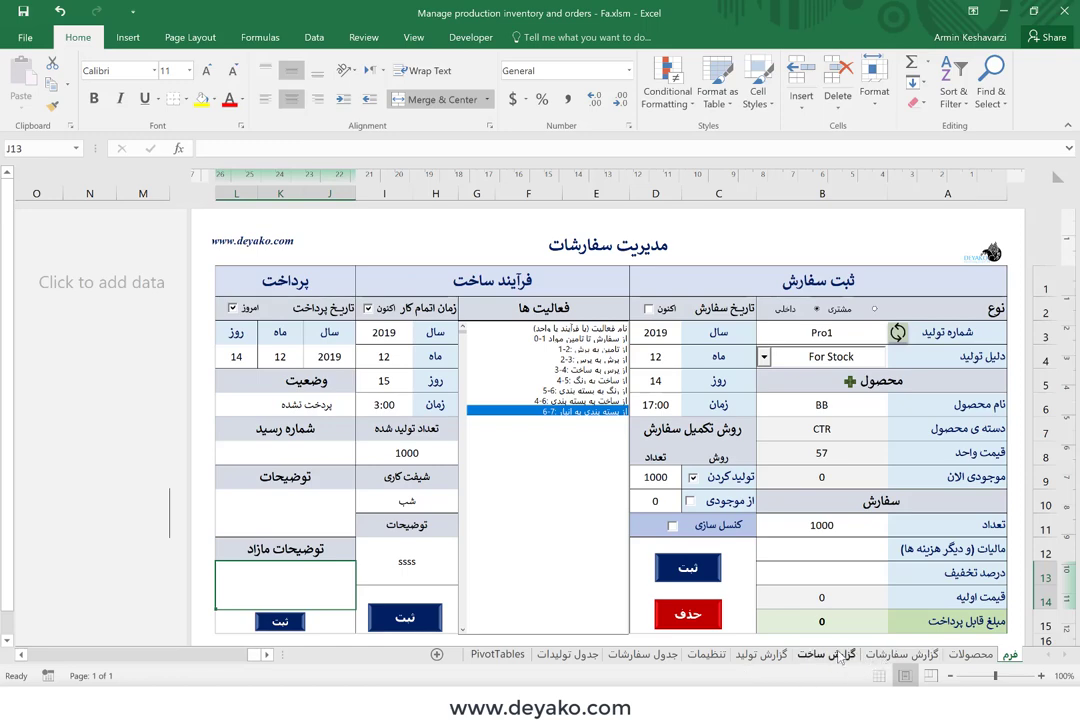
Step: Open the جدول تولیدات sheet and scroll through its logged activity rows
click(567, 654)
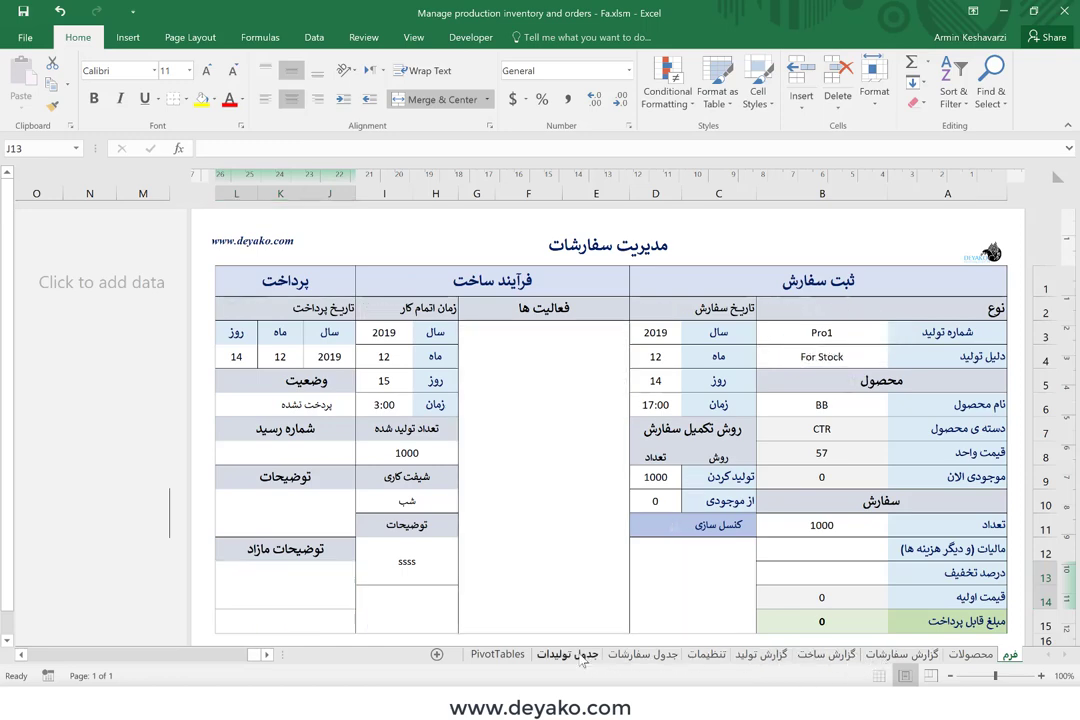
scroll(591, 416, down, 9)
scroll(591, 416, down, 9)
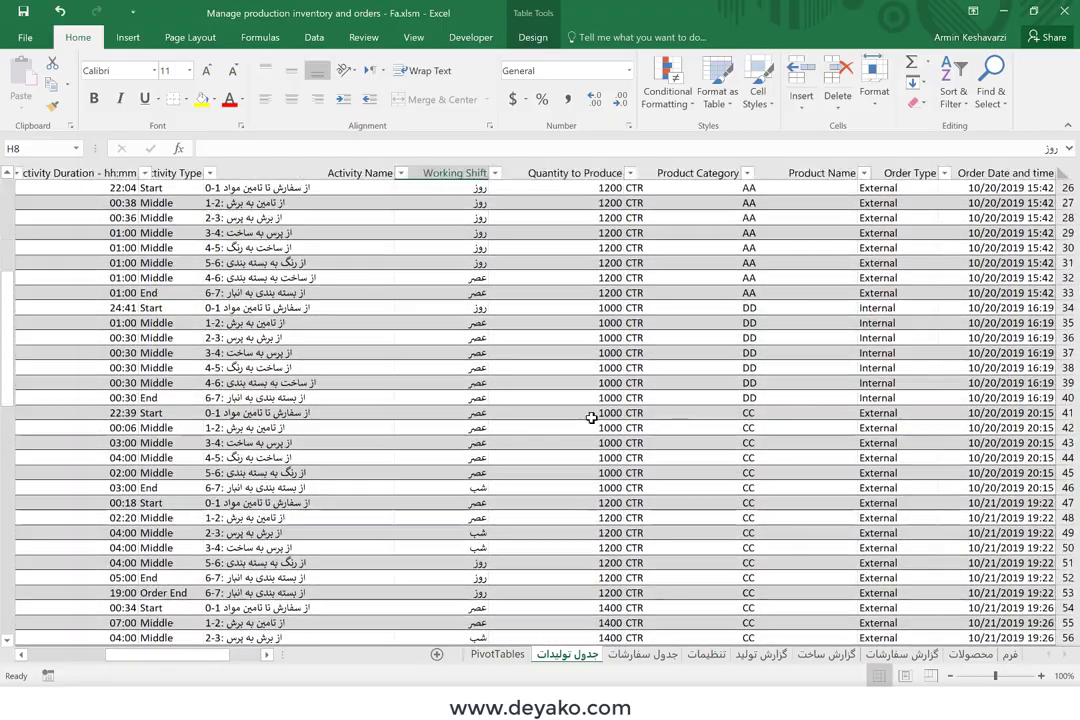
scroll(591, 416, down, 9)
scroll(591, 418, up, 10)
scroll(591, 418, up, 6)
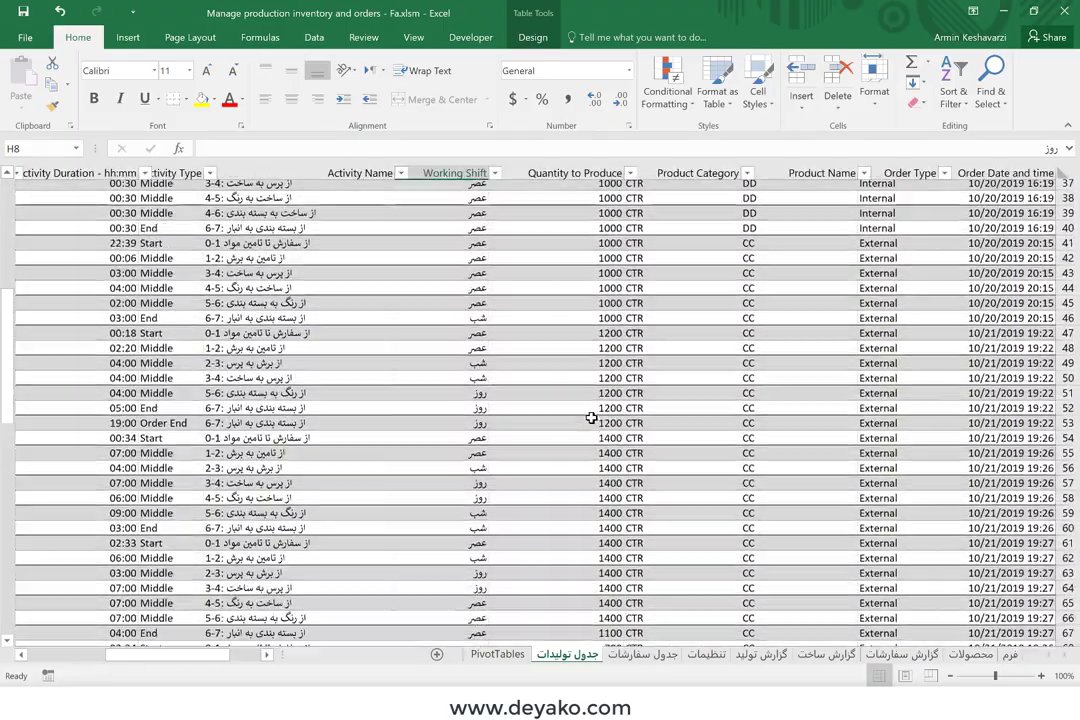
scroll(591, 418, right, 2)
scroll(591, 417, right, 1)
scroll(591, 417, right, 5)
scroll(591, 417, right, 6)
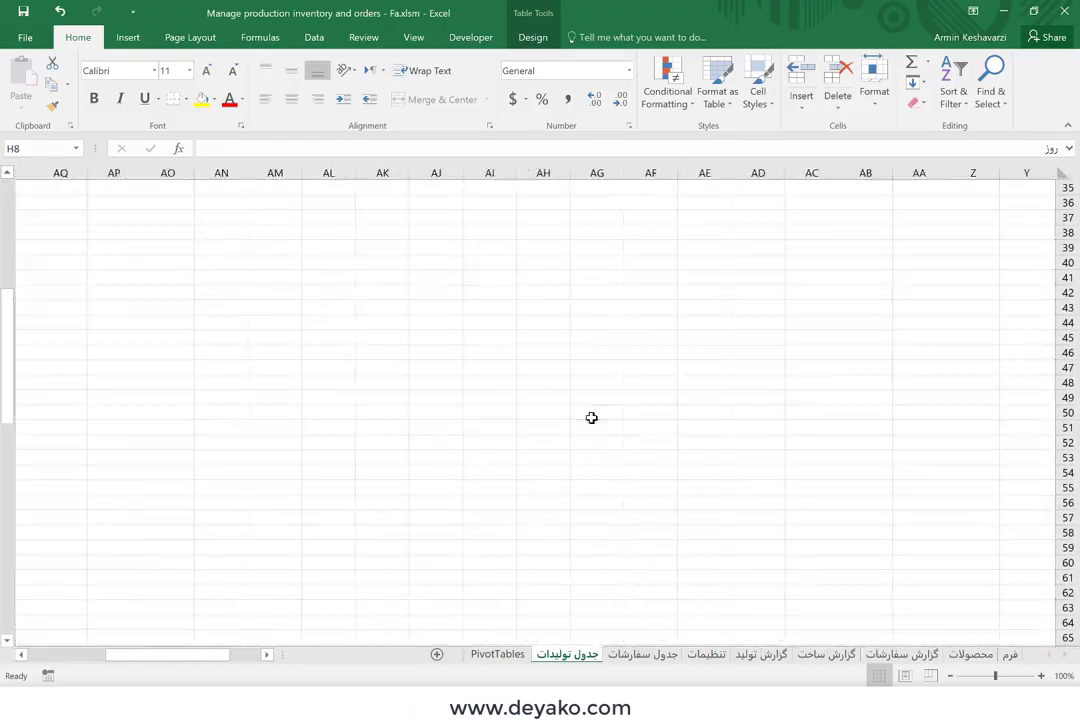
scroll(591, 417, left, 3)
scroll(591, 417, left, 8)
scroll(593, 414, right, 2)
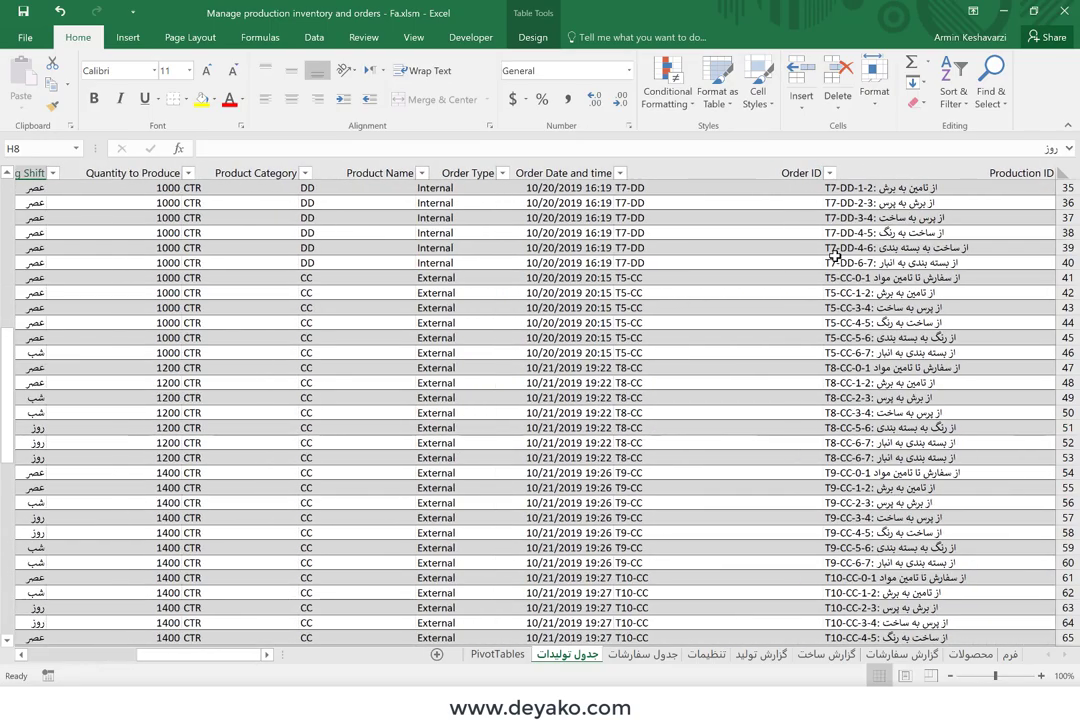
scroll(835, 256, up, 10)
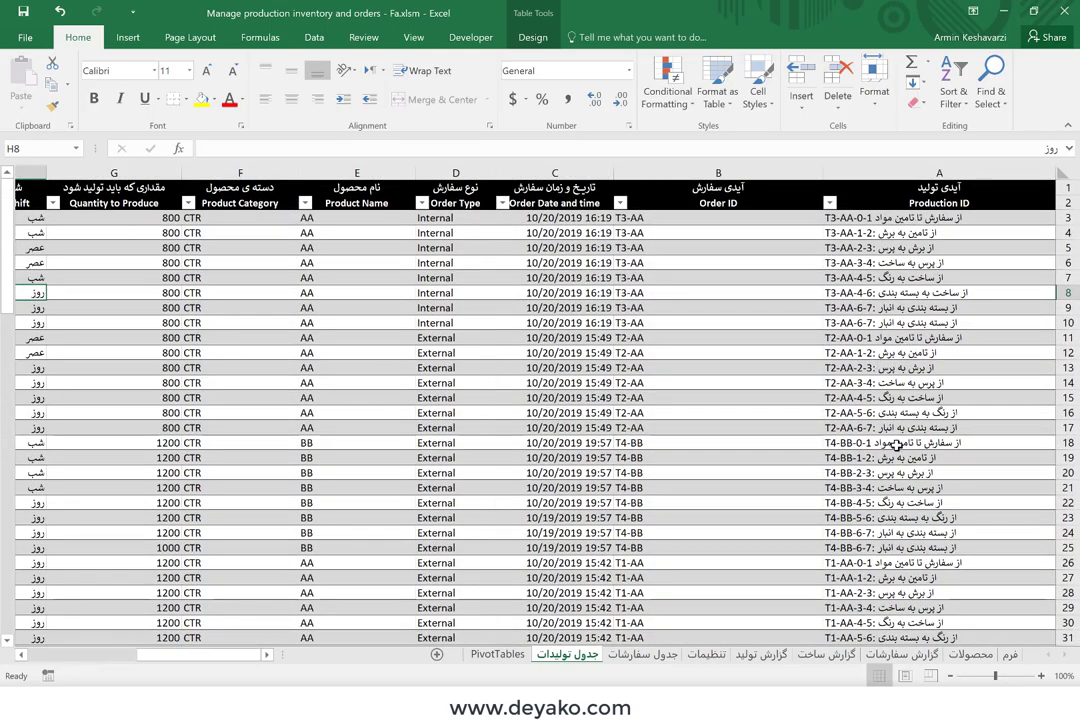
scroll(640, 292, left, 1)
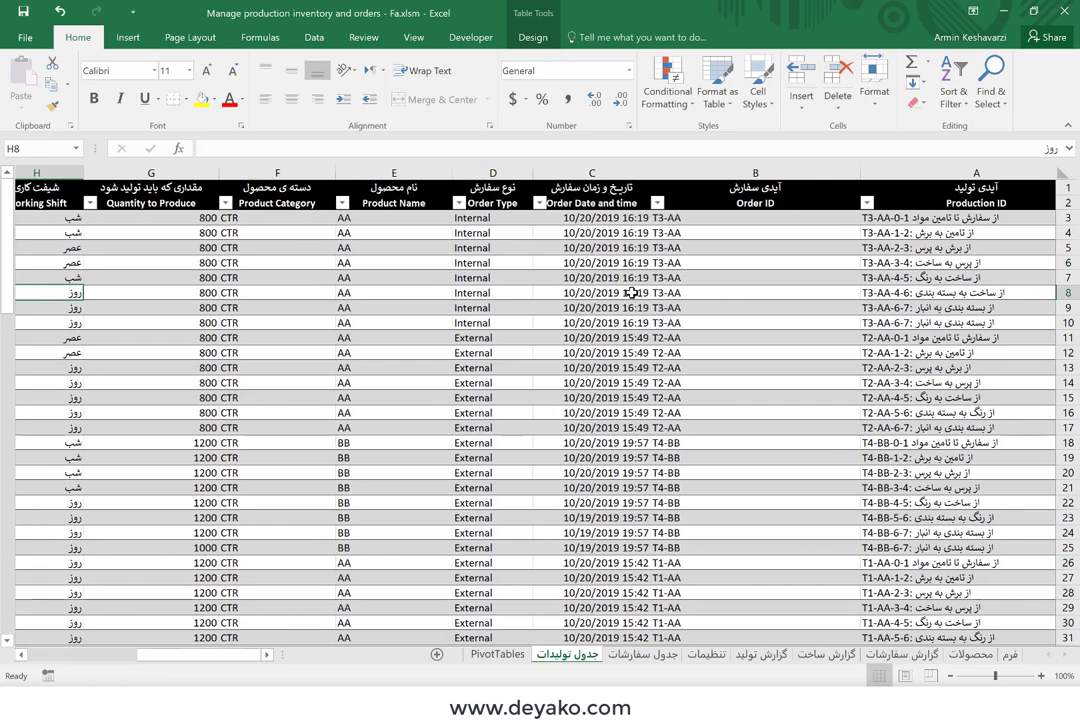
scroll(678, 235, right, 1)
Step: Inspect order ID T3-AA and its full order date and time in B3 and C3
click(678, 224)
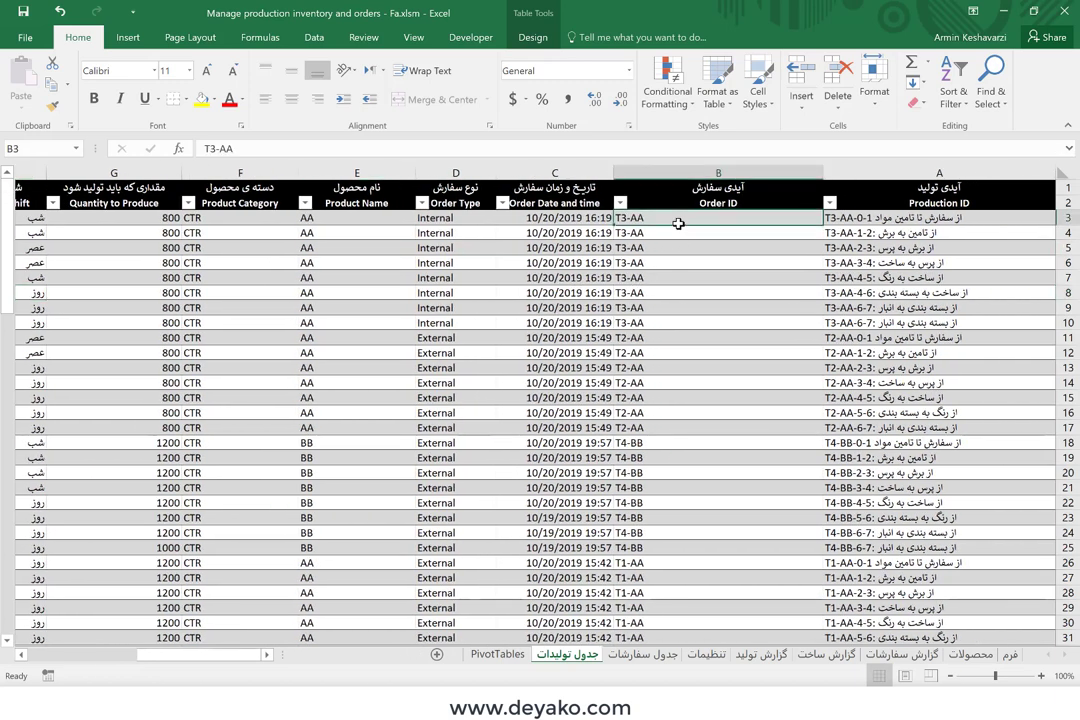
click(566, 222)
scroll(475, 260, left, 3)
scroll(475, 260, left, 3)
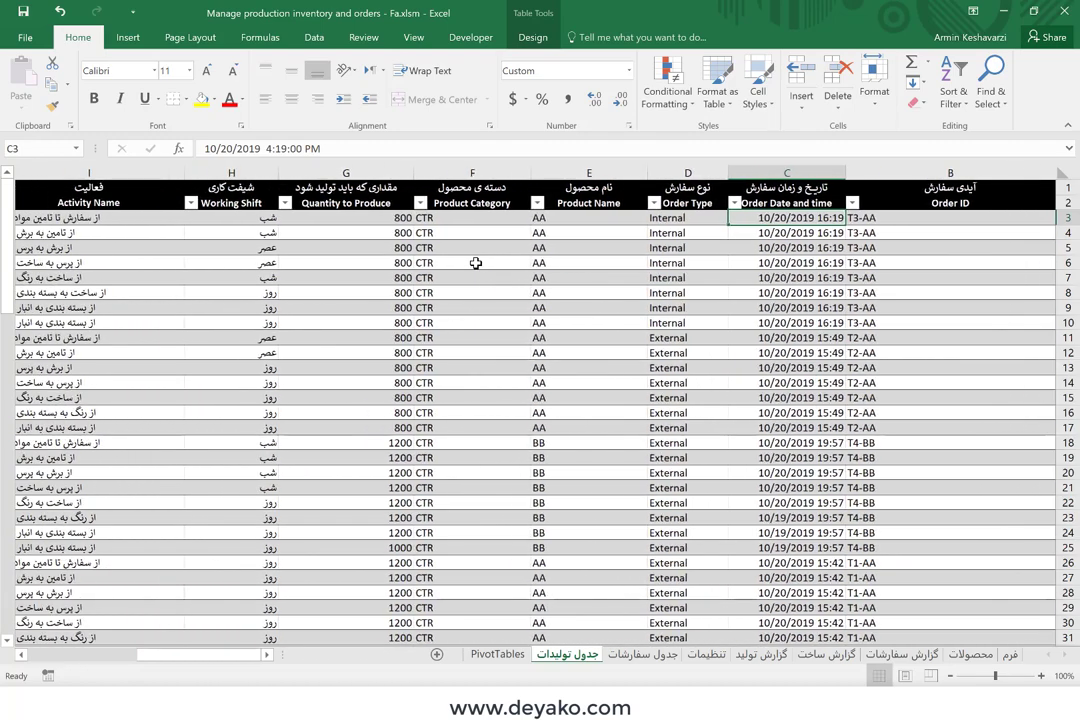
scroll(480, 260, left, 2)
scroll(584, 258, left, 1)
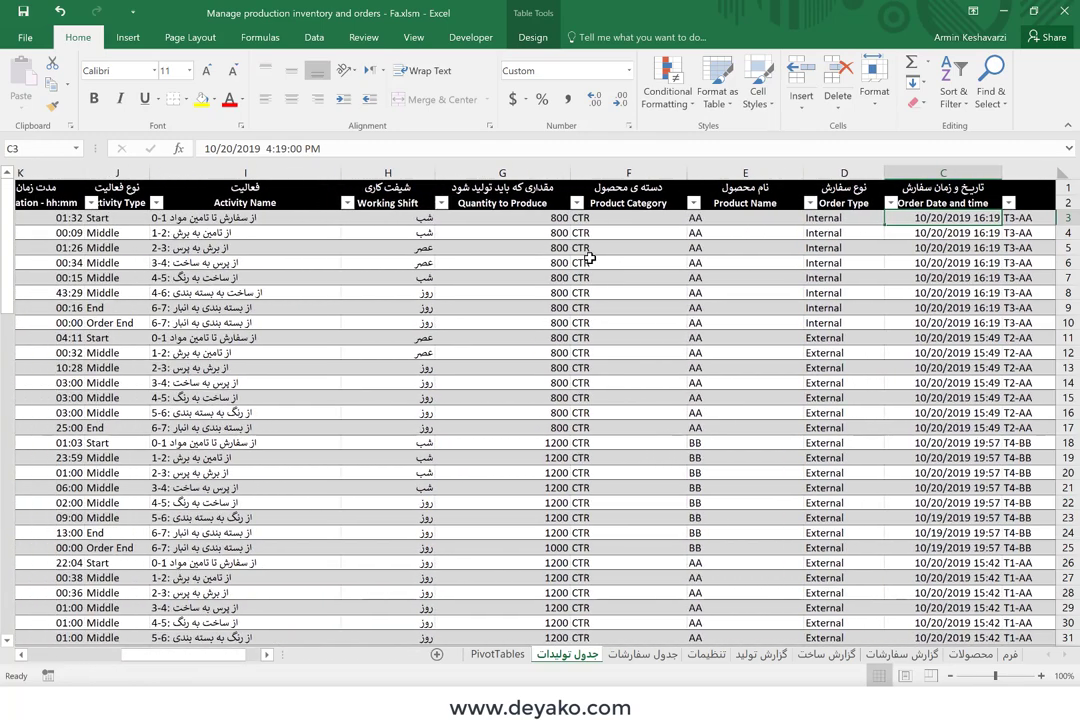
scroll(585, 258, left, 2)
scroll(587, 258, left, 3)
scroll(590, 258, left, 1)
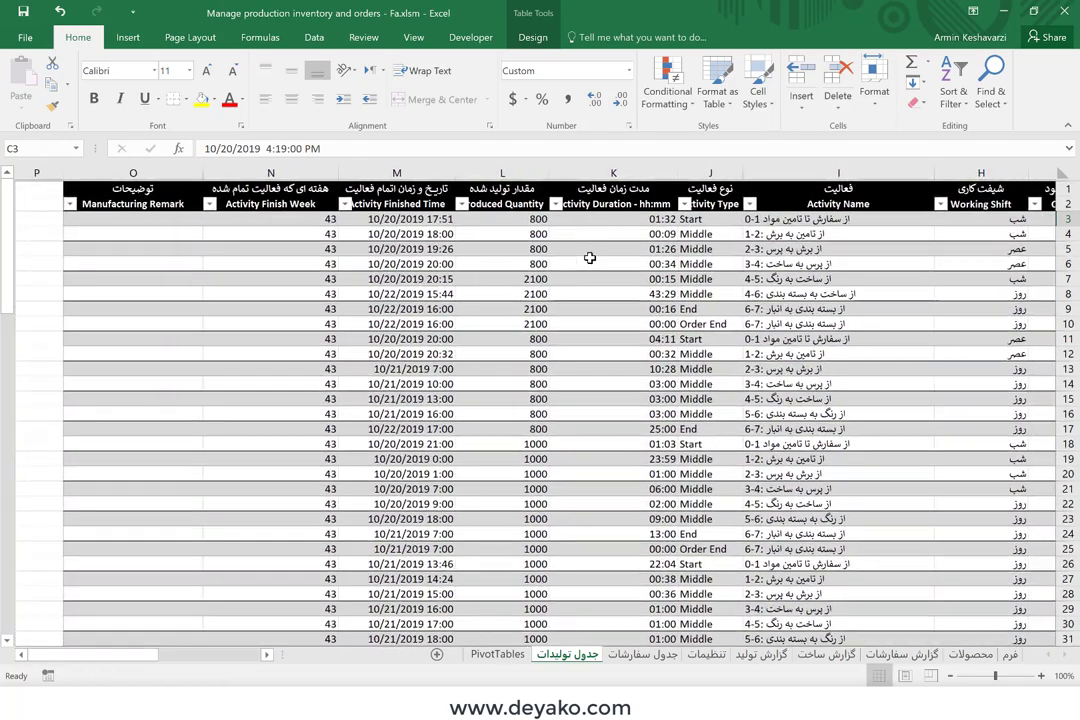
scroll(590, 258, right, 2)
scroll(590, 252, right, 3)
scroll(600, 320, right, 5)
scroll(617, 392, down, 8)
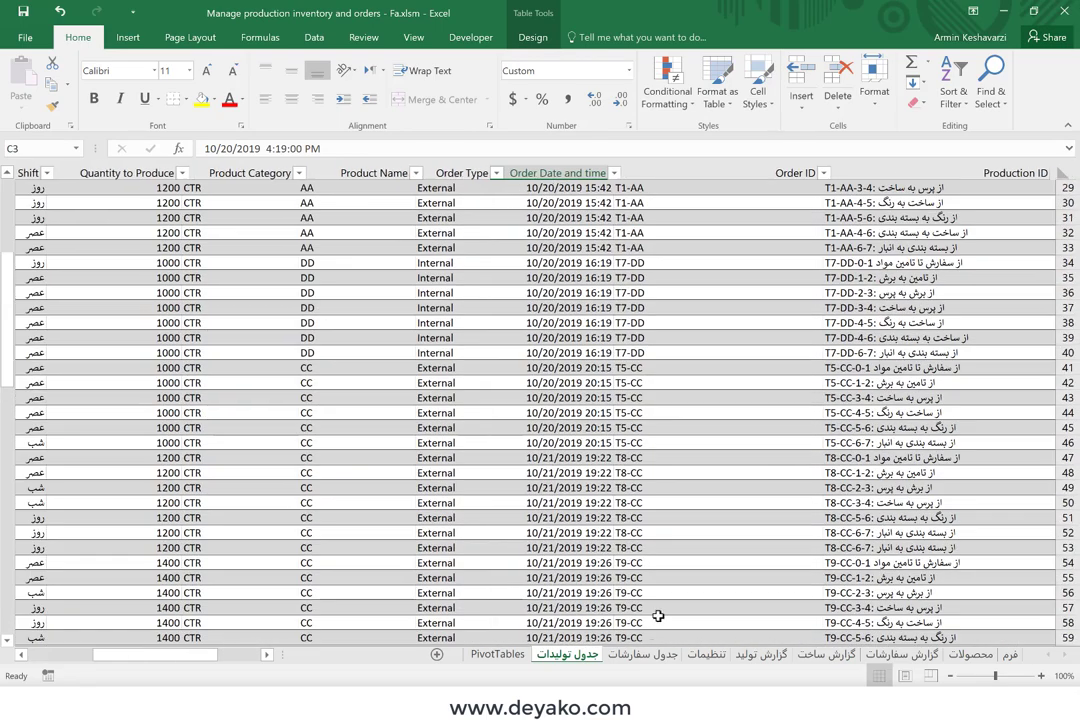
Step: Check Pro1 in the جدول سفارشات orders table, then return to the فرم order form
click(643, 654)
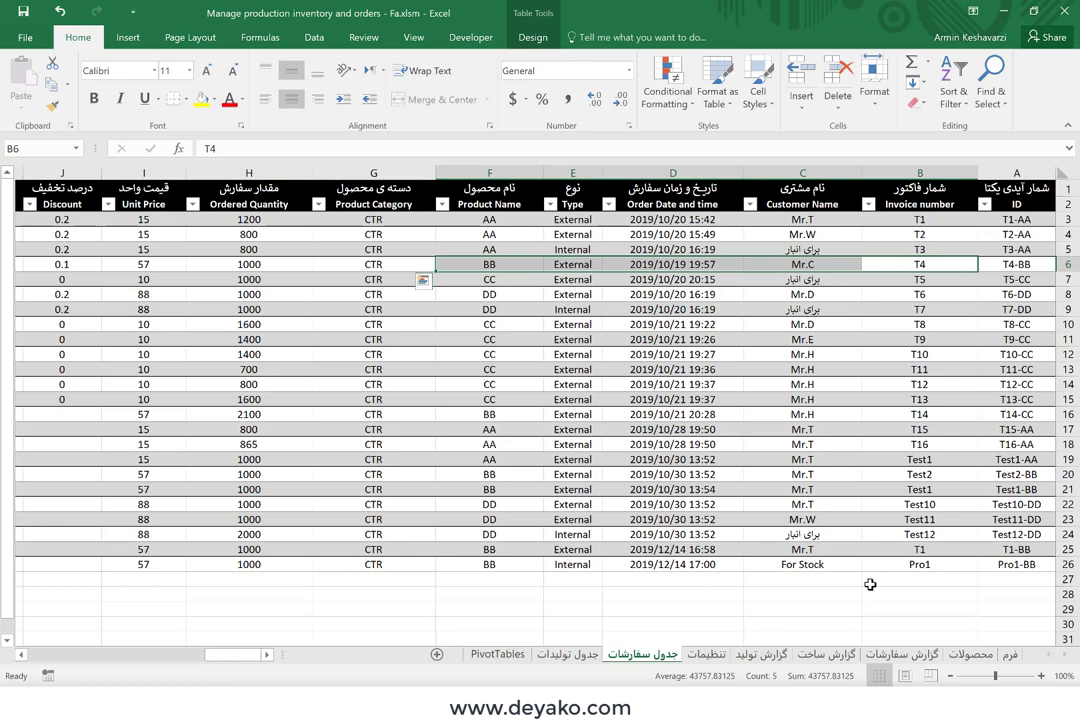
click(1009, 656)
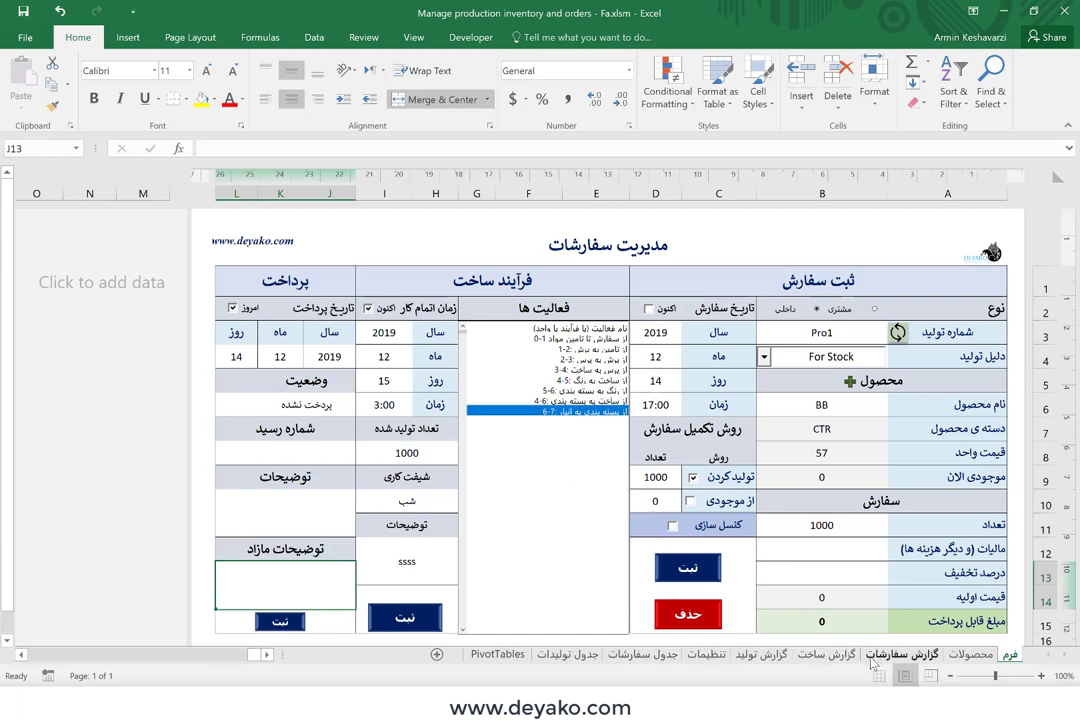
click(873, 472)
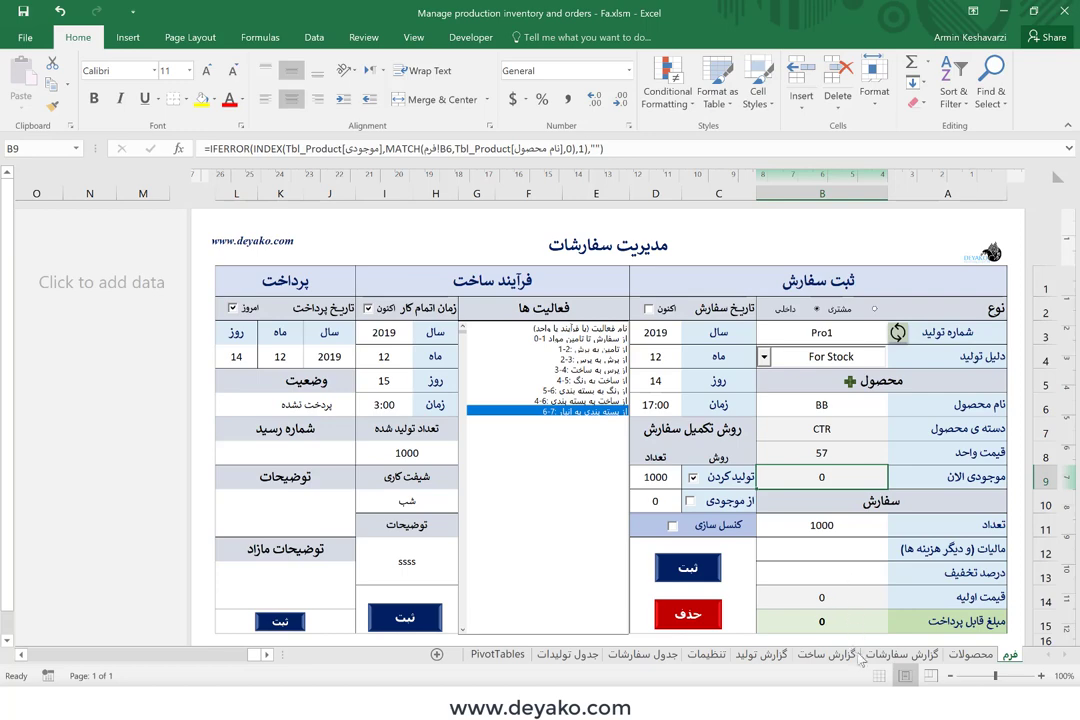
click(906, 655)
key(ctrl+Page_Down)
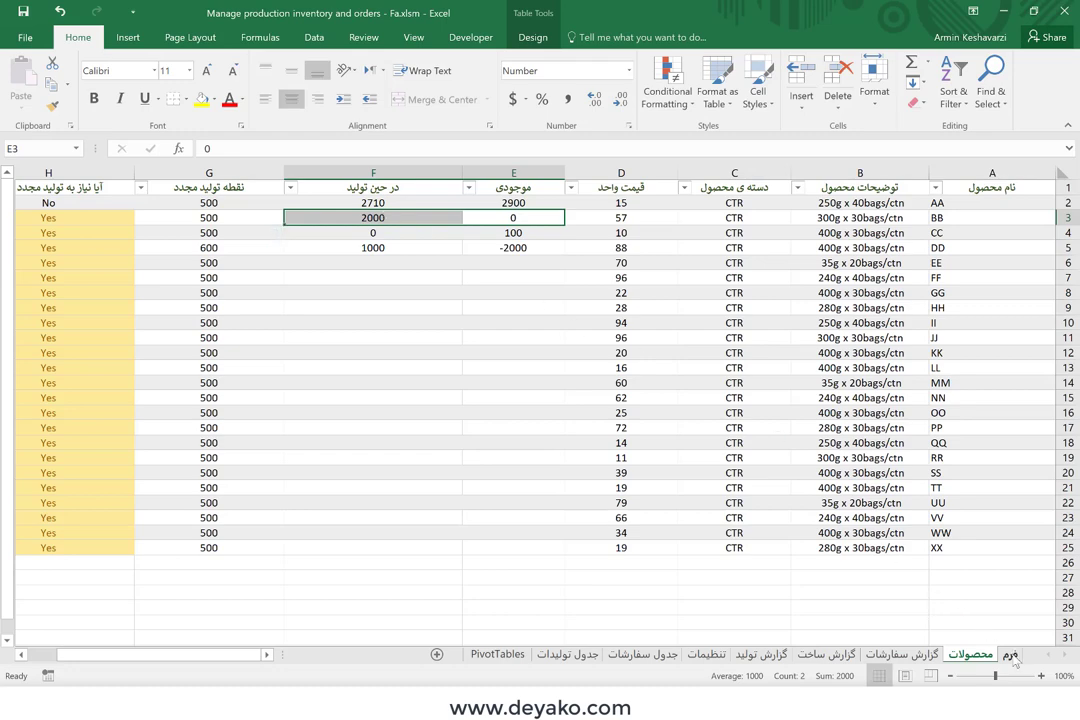
click(1012, 655)
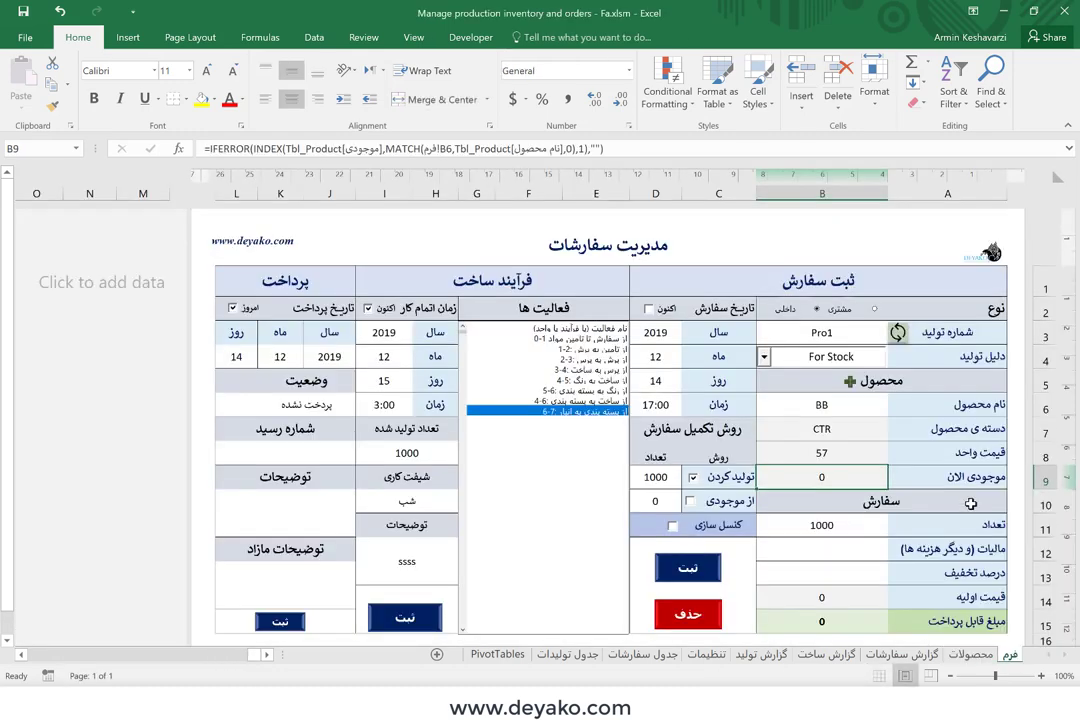
Step: Switch Pro1 to a customer order for product DD, giving unit price 88 and 88000 payable
click(875, 311)
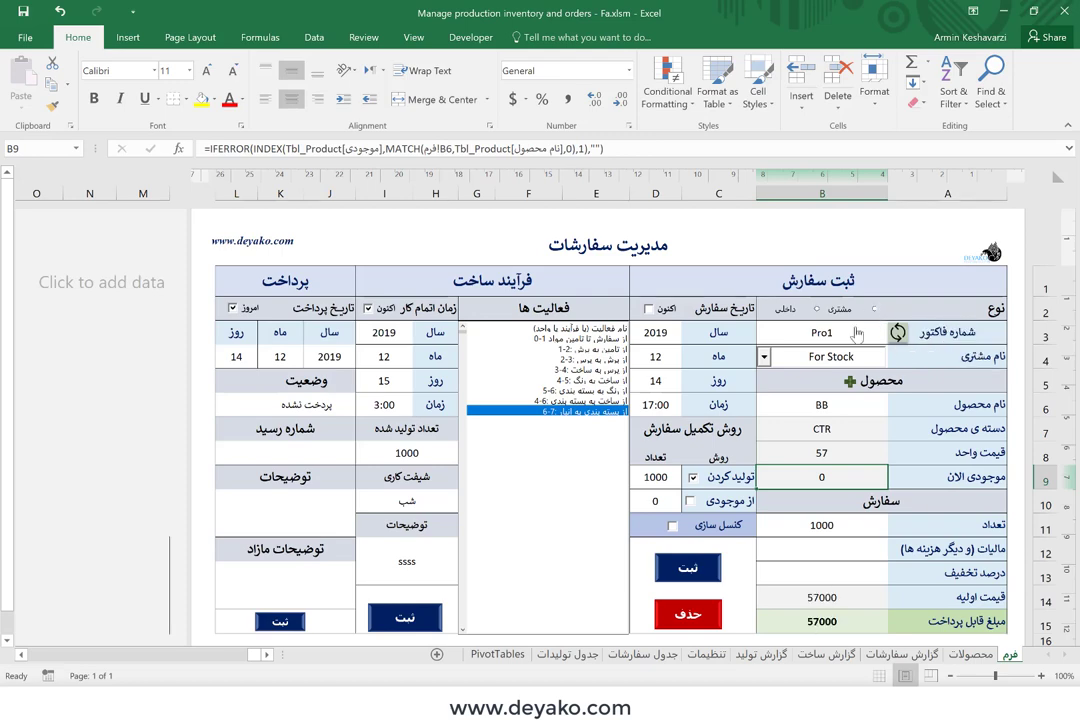
click(791, 398)
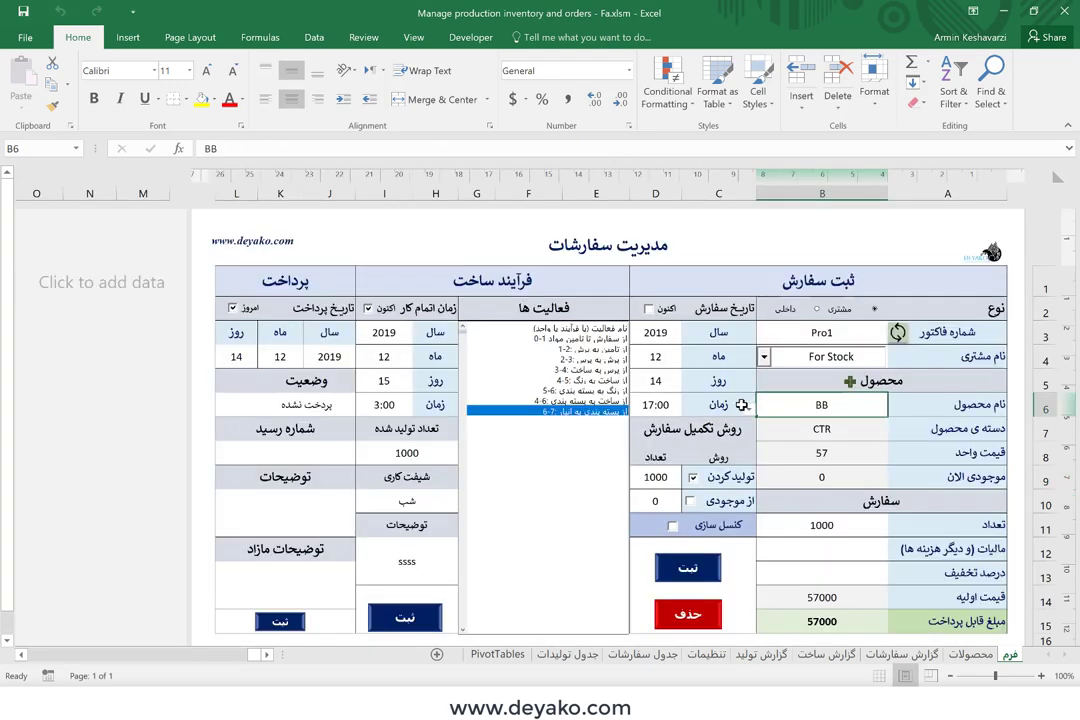
click(748, 411)
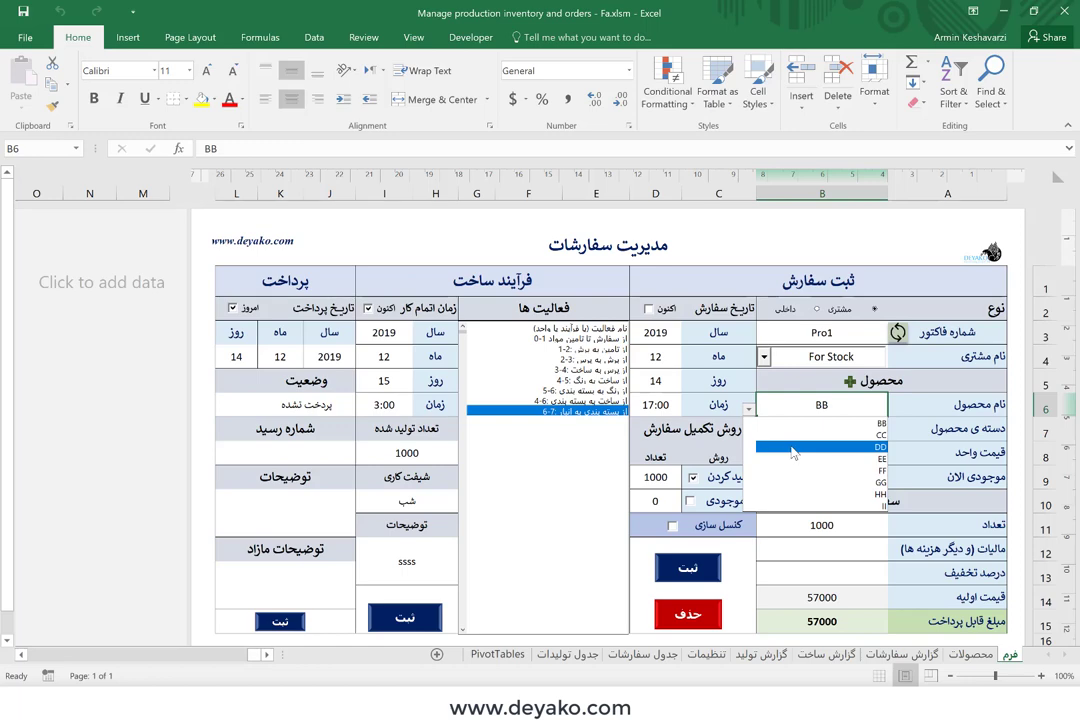
click(820, 477)
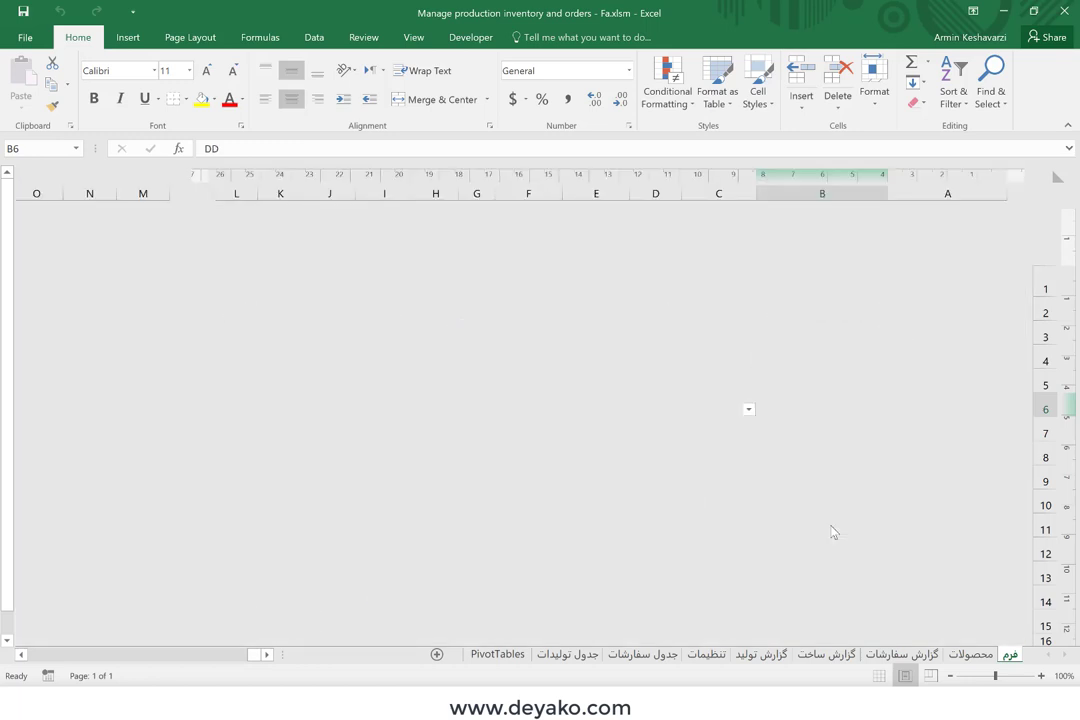
click(832, 532)
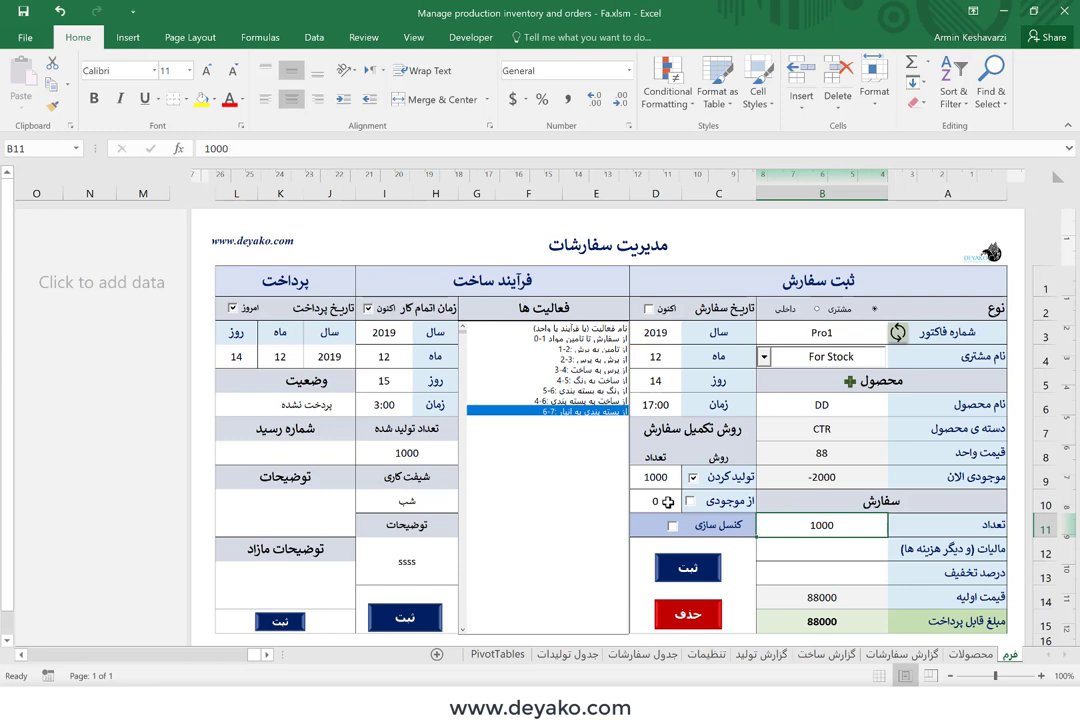
click(848, 335)
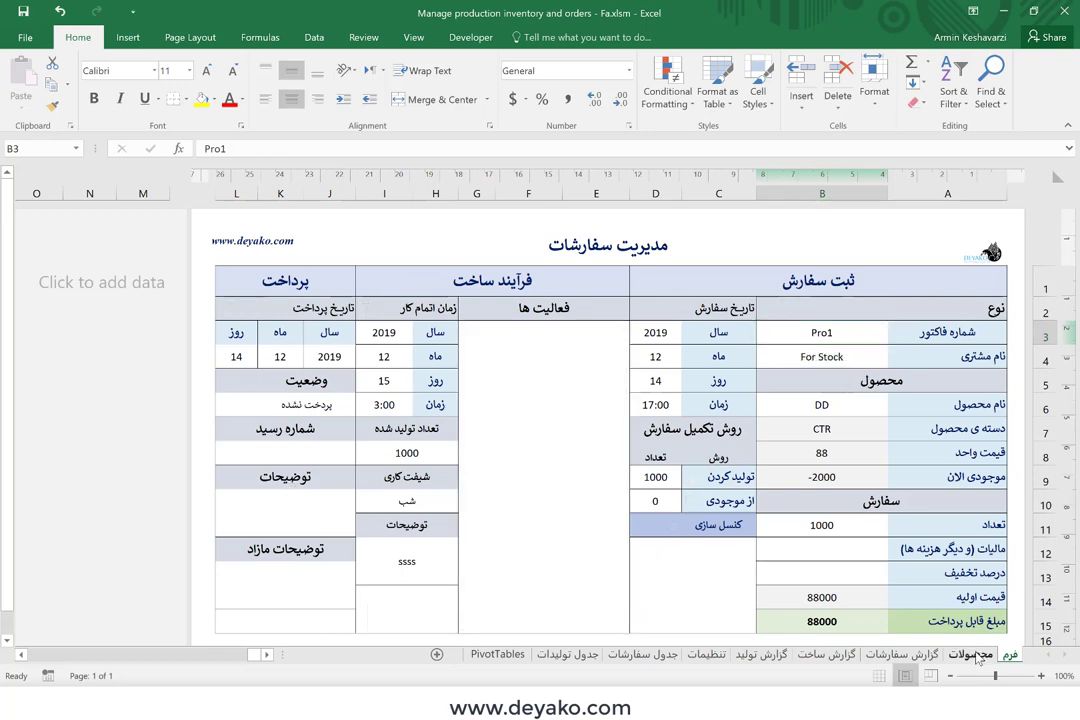
Step: Inspect product BB's stock quantity, reorder point and reorder-needed formula on the محصولات sheet
scroll(829, 430, left, 3)
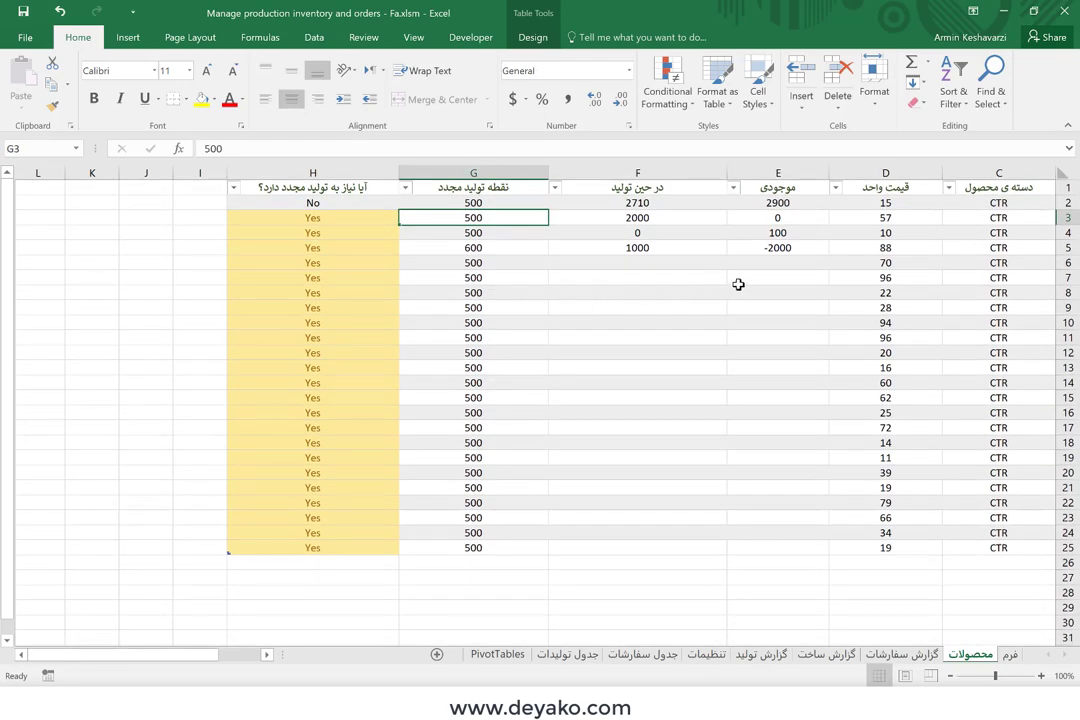
click(745, 218)
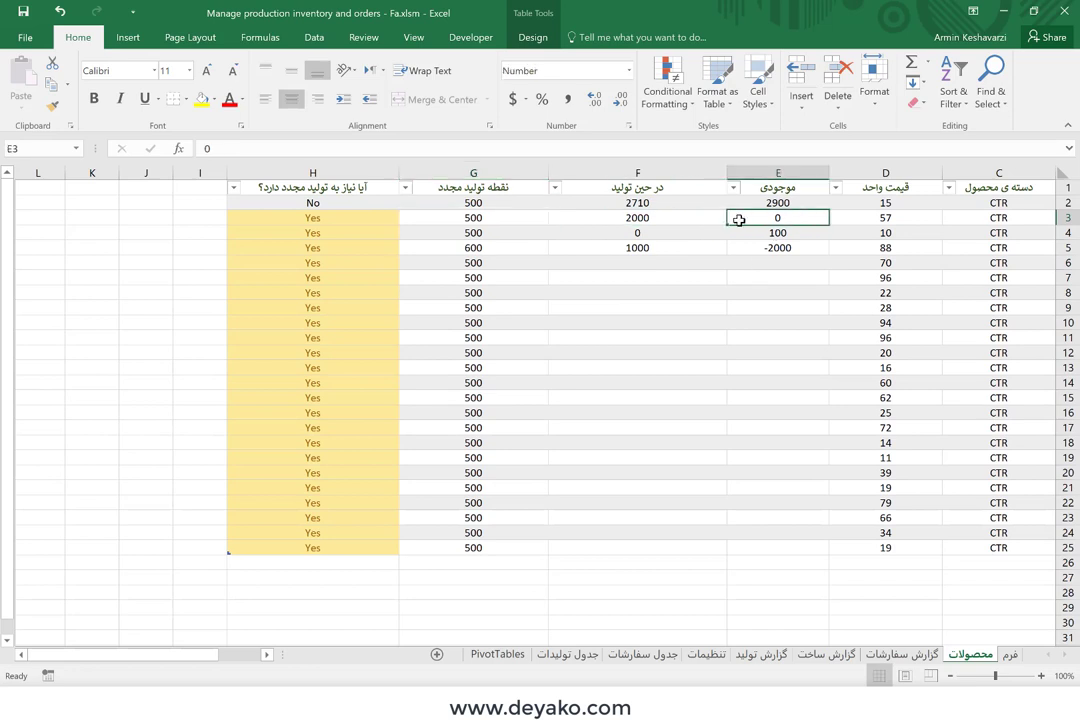
click(483, 222)
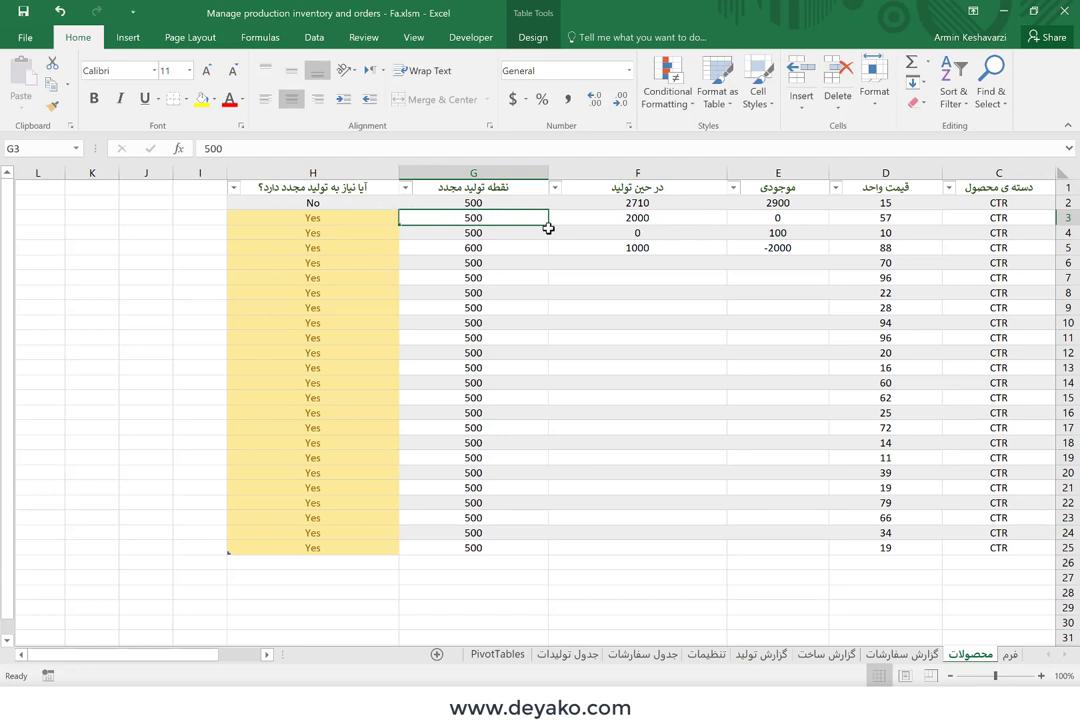
click(341, 217)
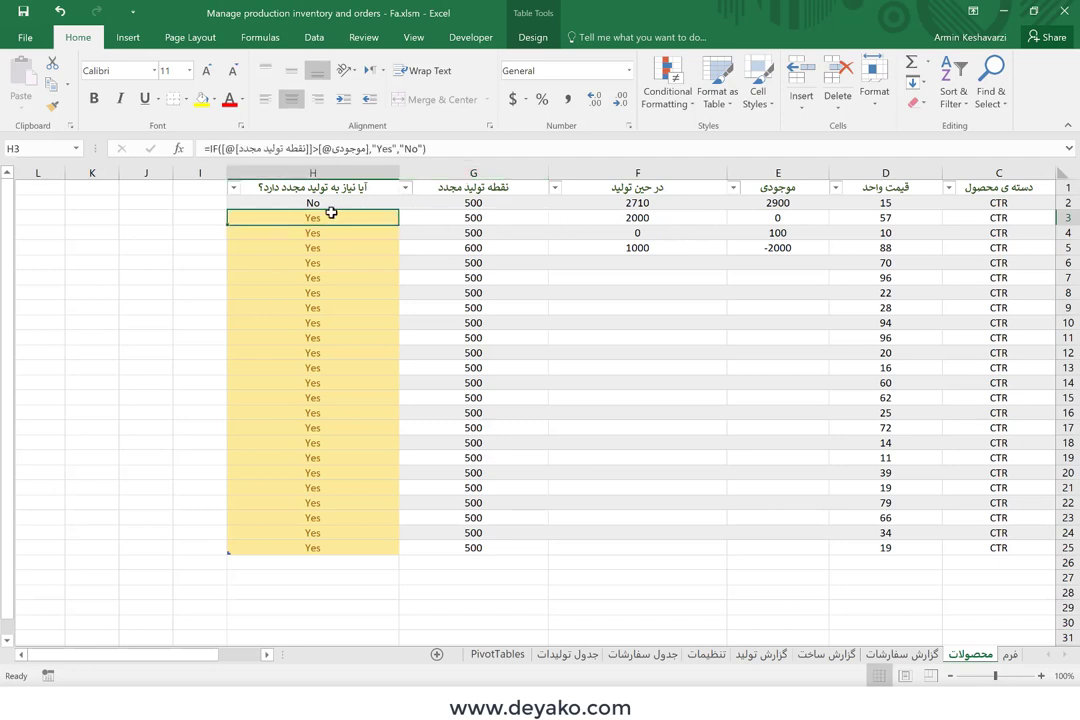
Step: Open and close the reorder column filter and the Sort & Filter menu without changes
click(233, 187)
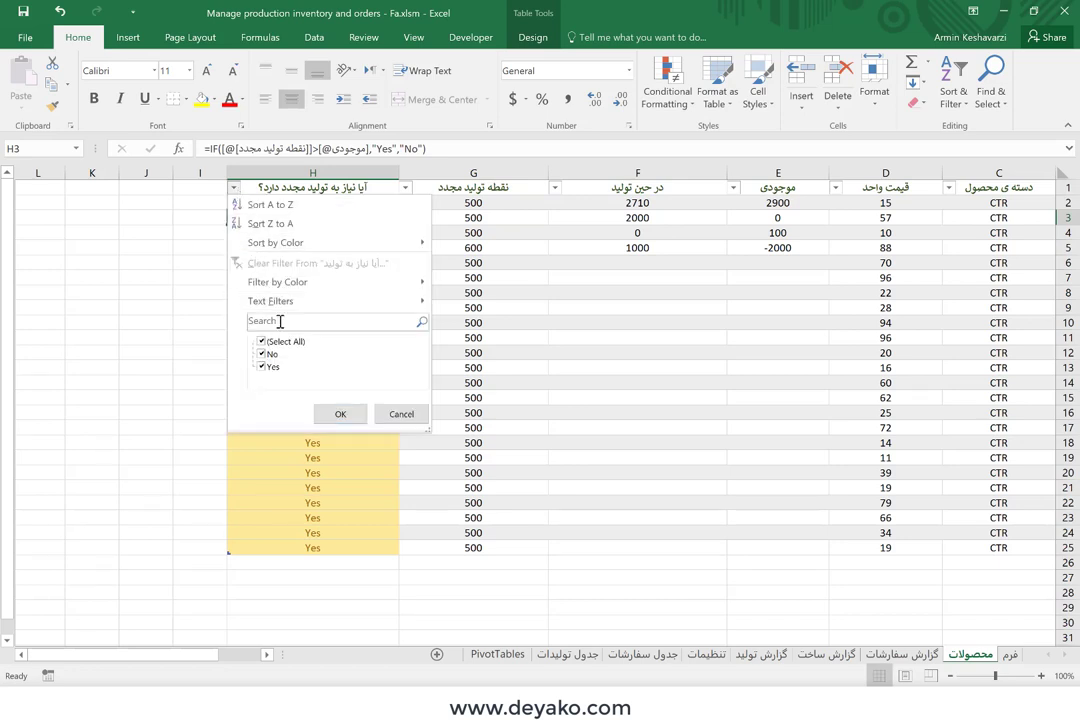
click(405, 417)
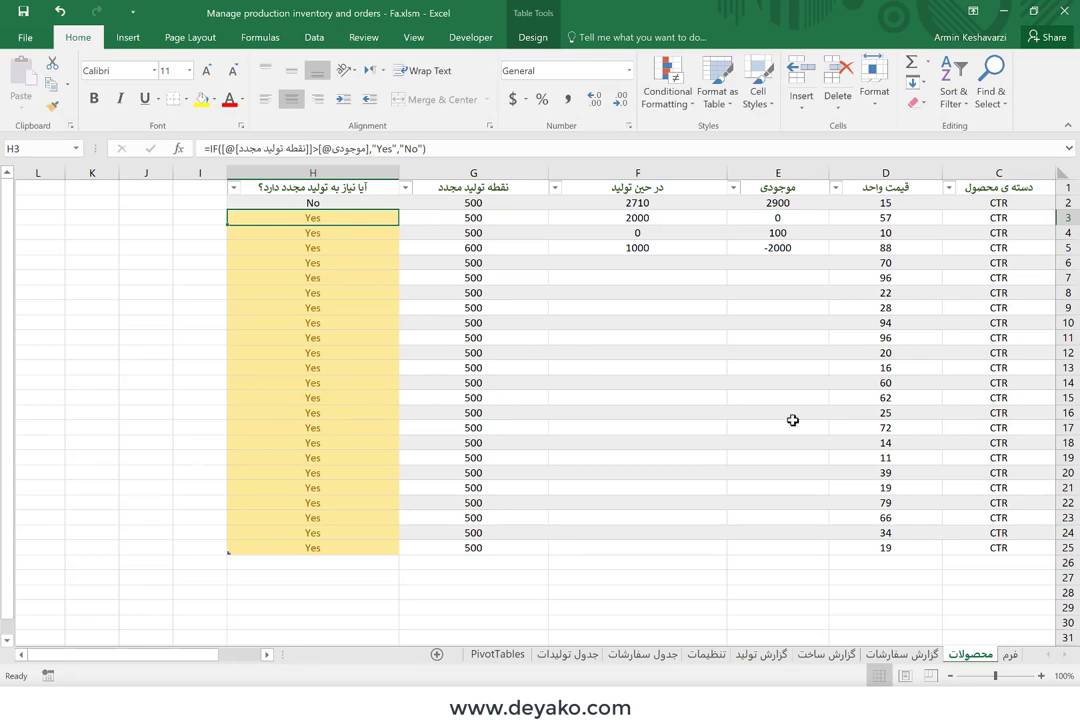
click(954, 95)
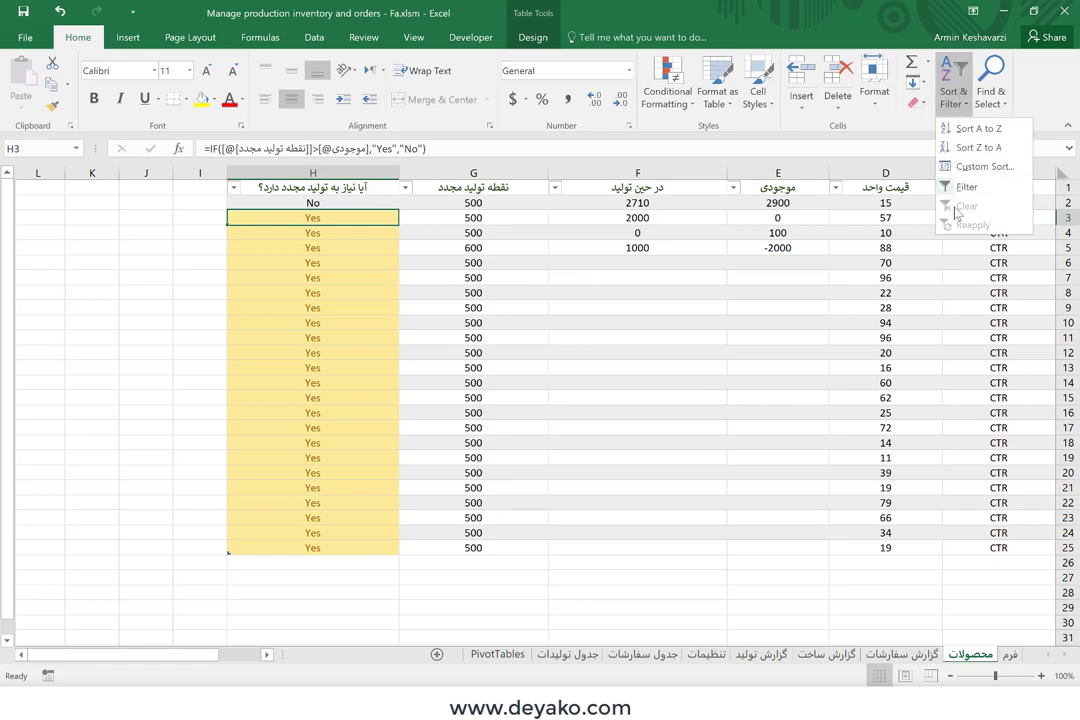
key(Escape)
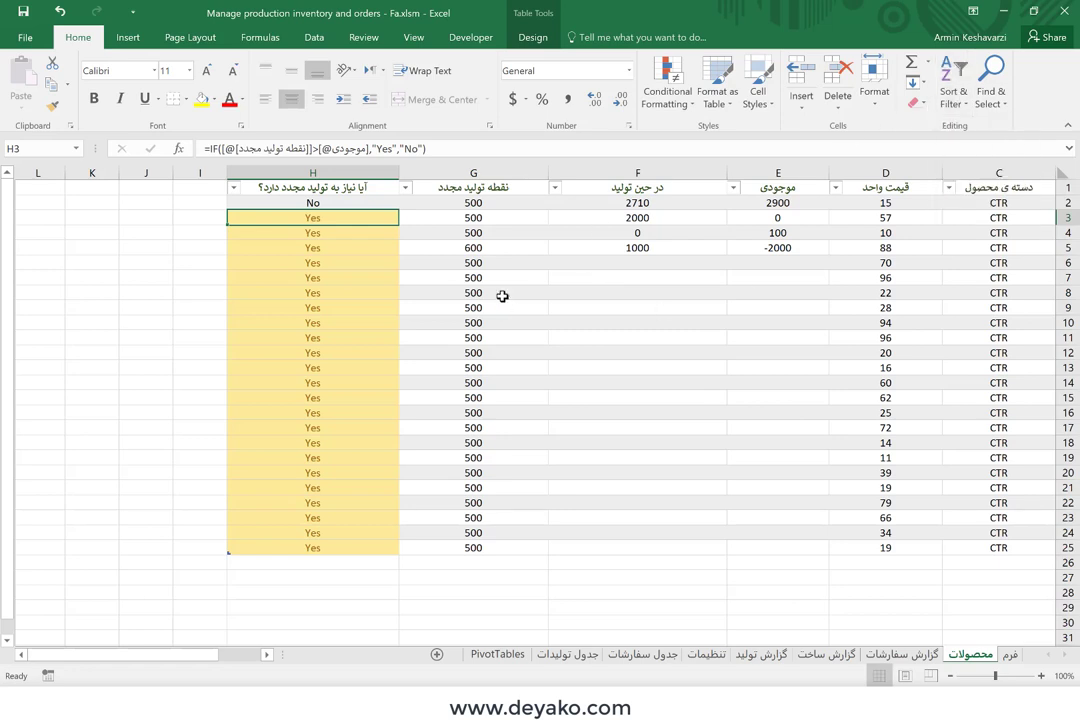
scroll(502, 296, right, 3)
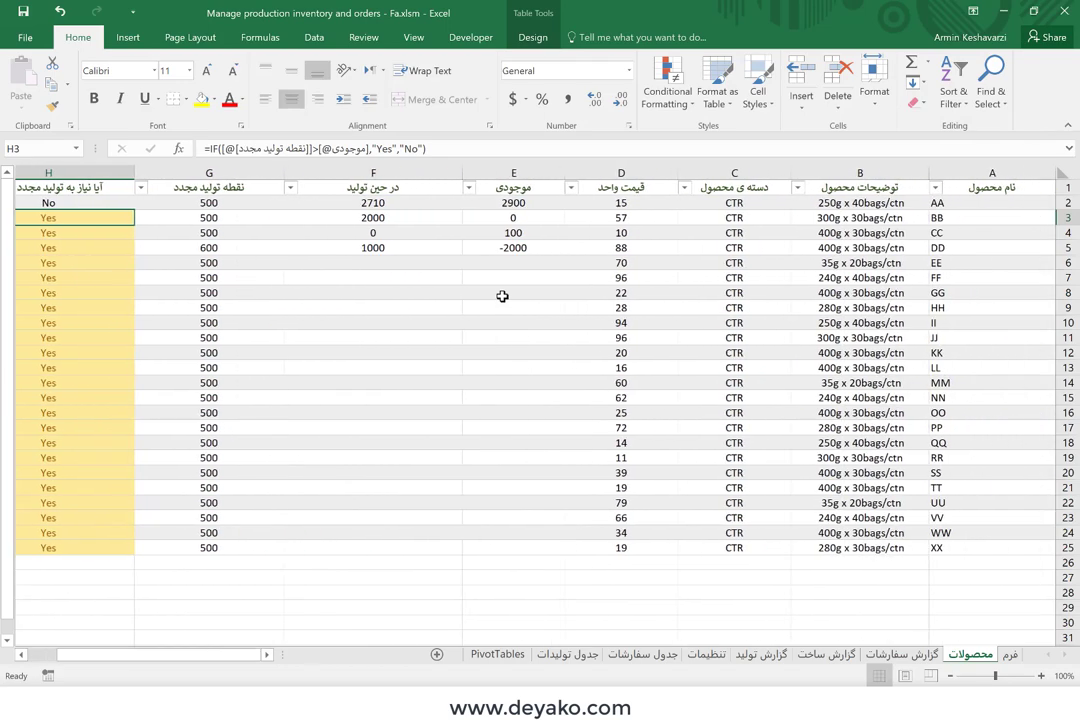
scroll(502, 296, left, 3)
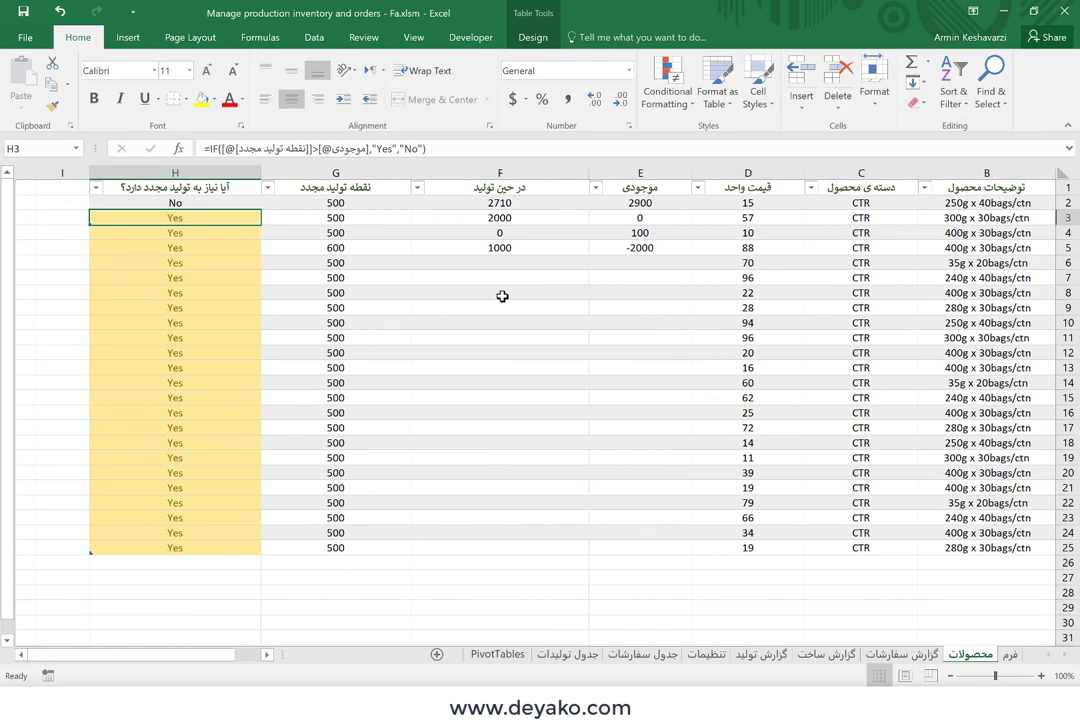
Step: Refresh the گزارش سفارشات dashboard so it shows 20 orders, 17% delayed and 22,265 total quantity
click(887, 655)
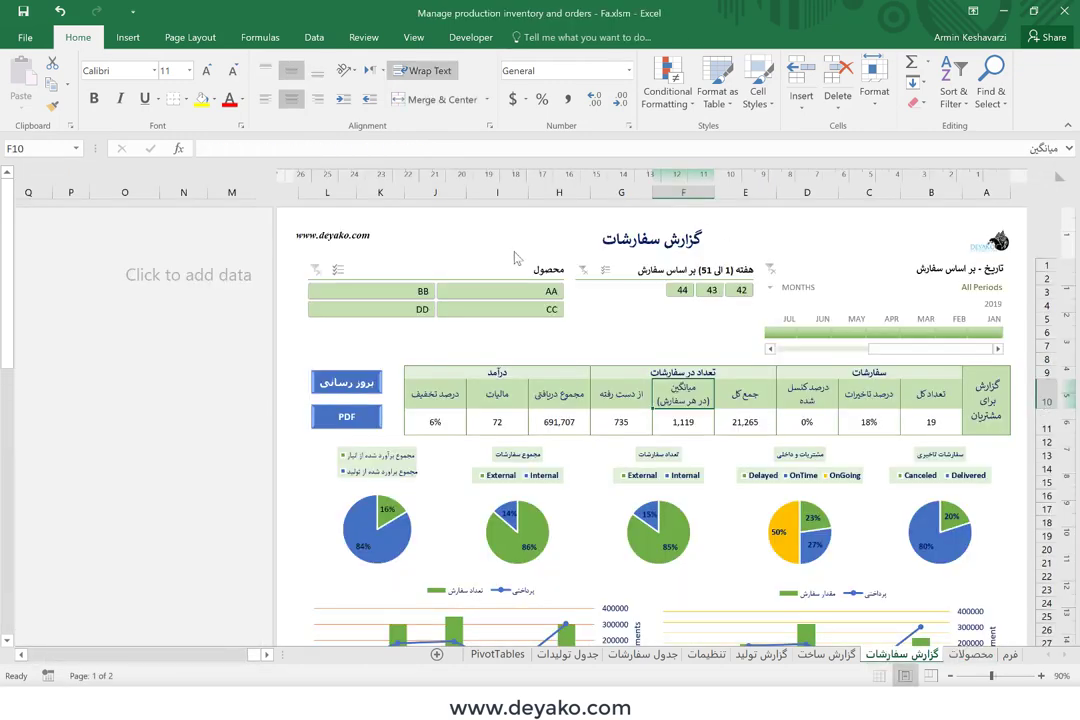
click(358, 384)
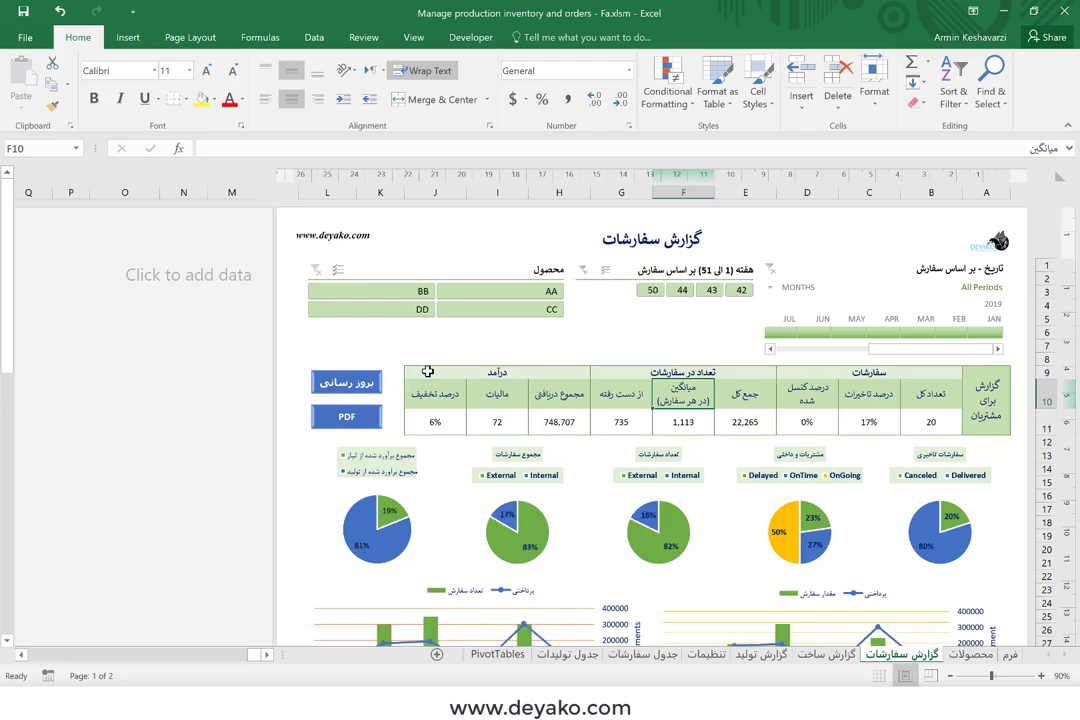
scroll(806, 518, down, 2)
scroll(806, 518, down, 3)
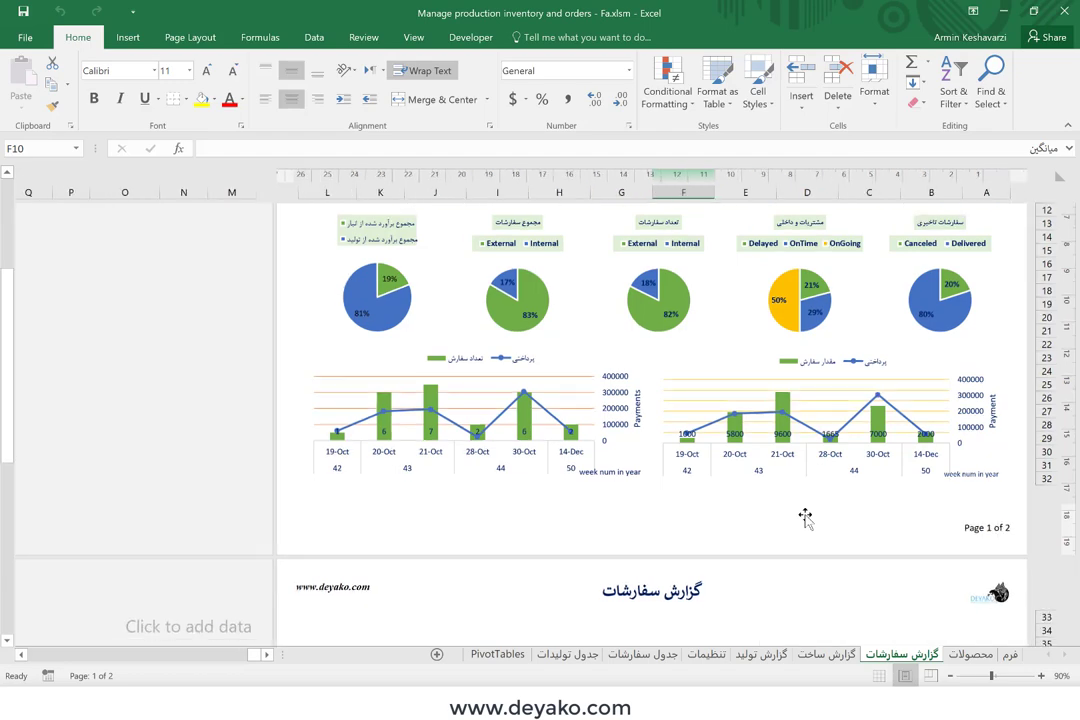
scroll(806, 518, down, 3)
scroll(806, 518, up, 3)
scroll(806, 518, up, 2)
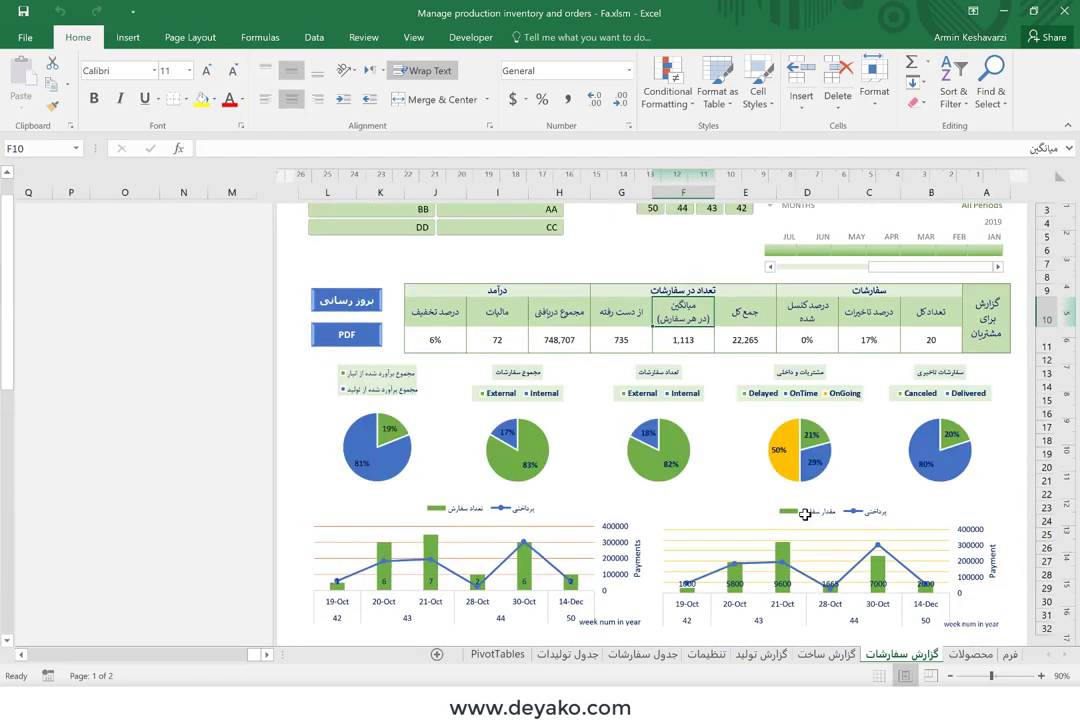
scroll(806, 518, up, 3)
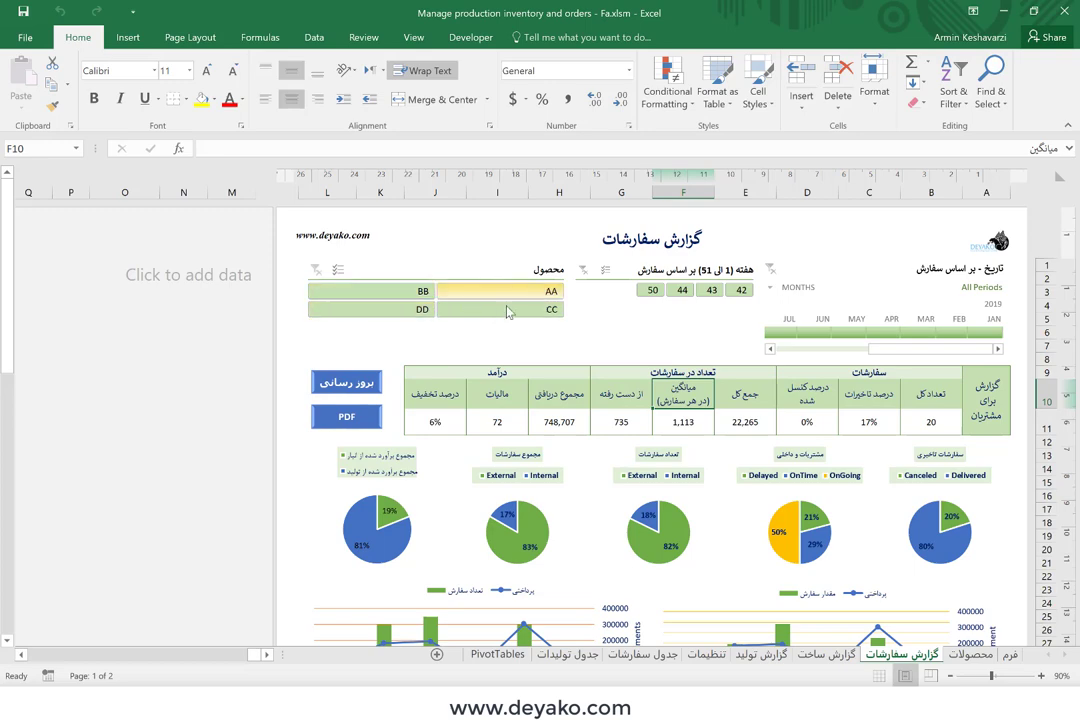
scroll(861, 420, down, 2)
scroll(861, 420, up, 1)
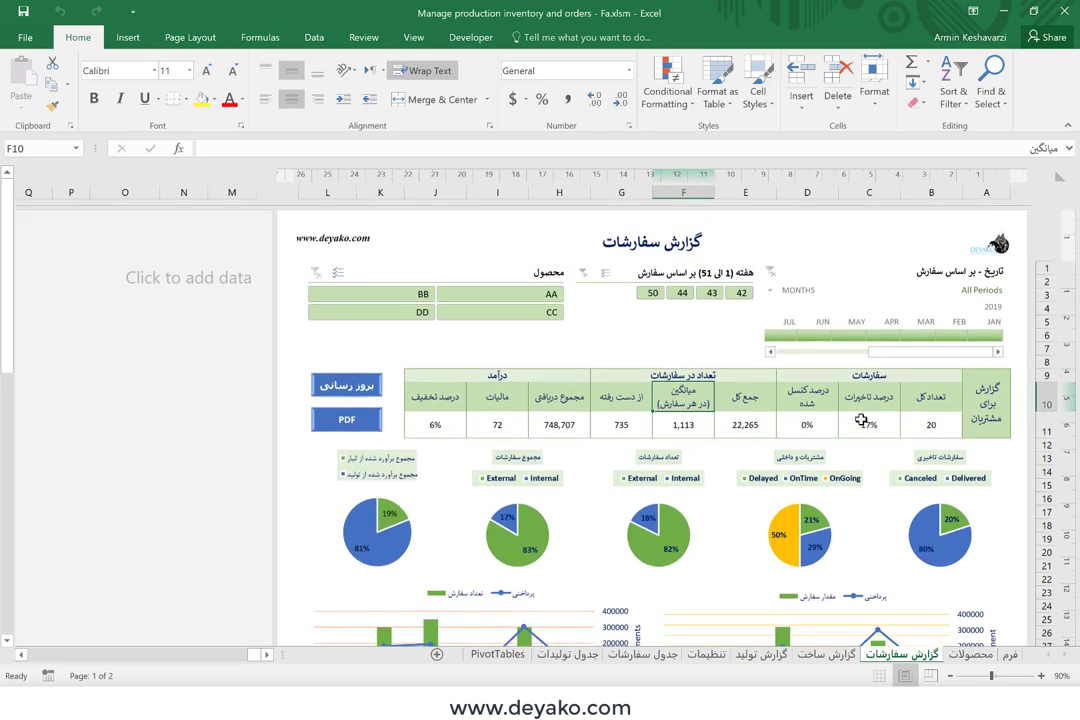
scroll(861, 420, down, 3)
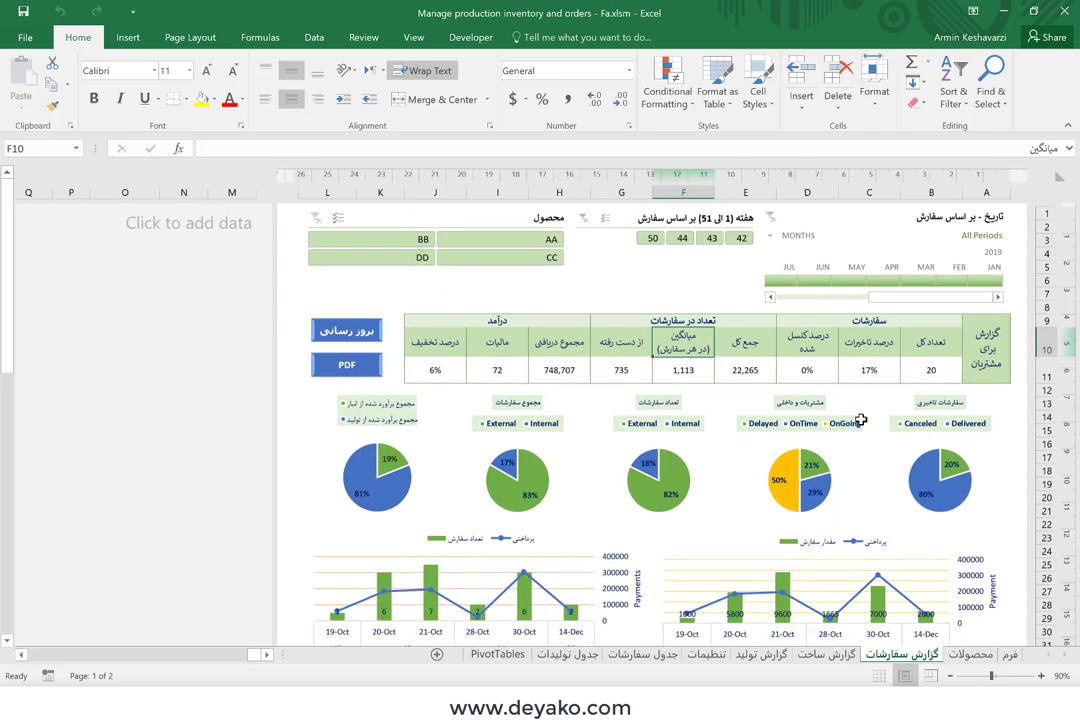
scroll(861, 420, down, 2)
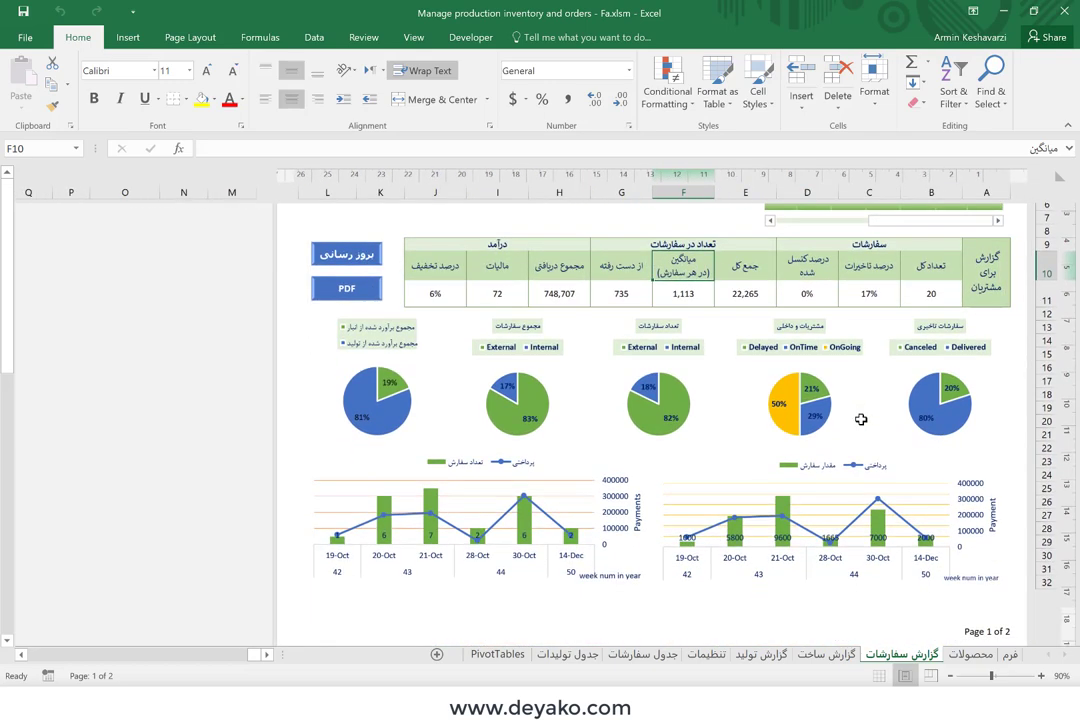
scroll(861, 420, up, 1)
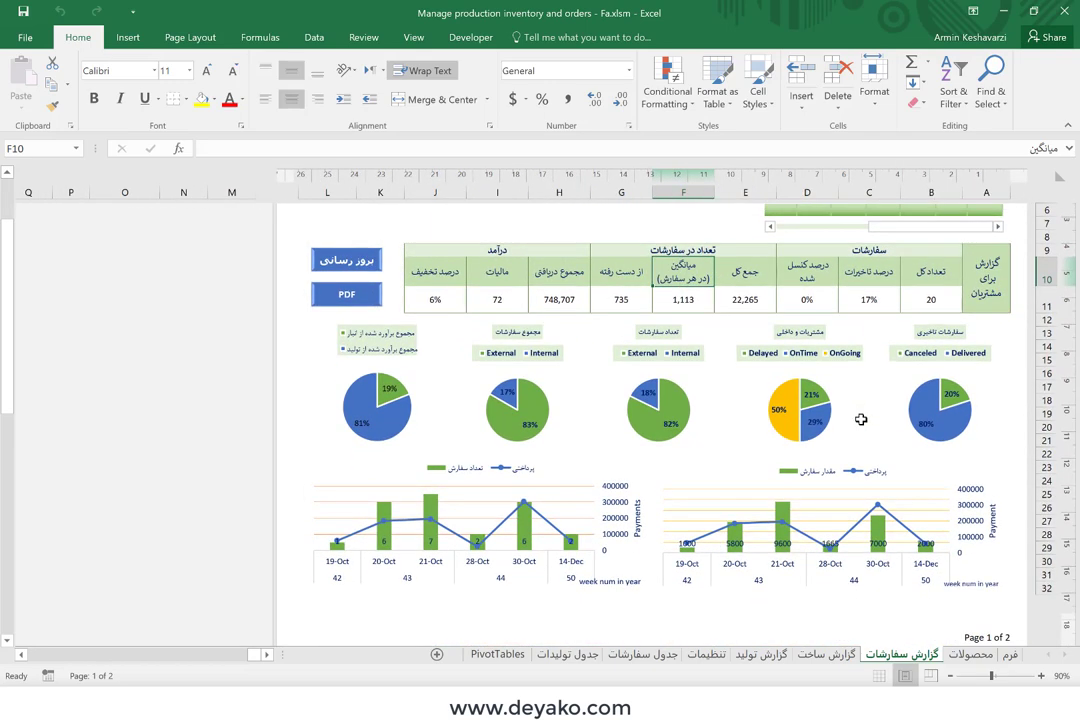
scroll(851, 470, down, 1)
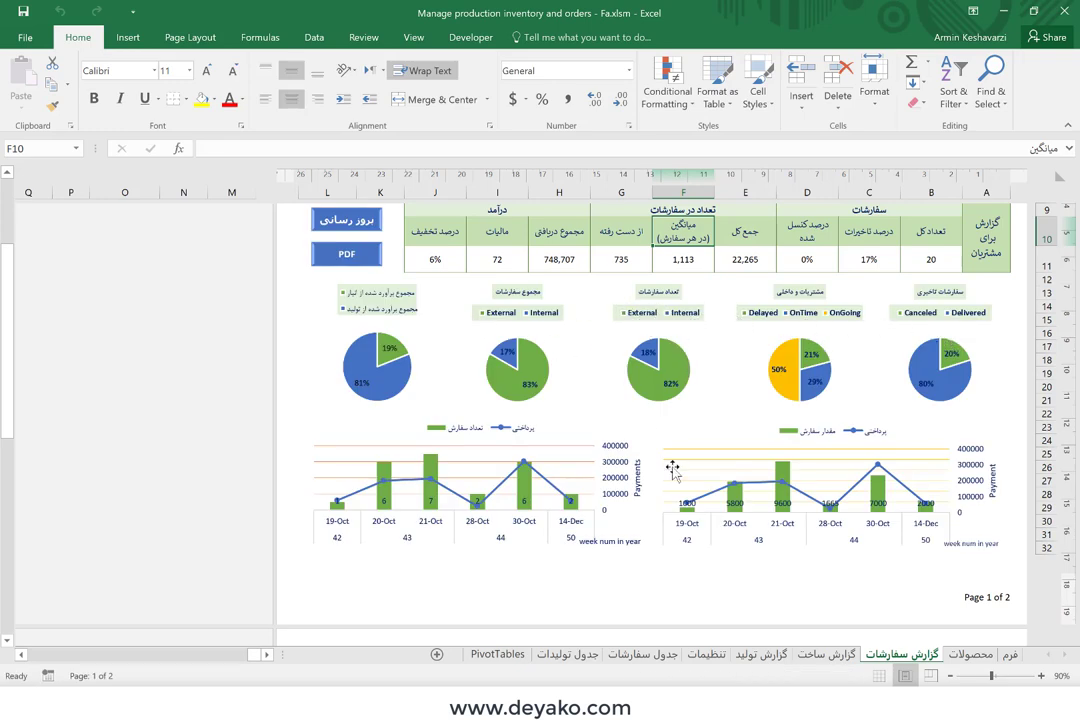
scroll(673, 468, down, 7)
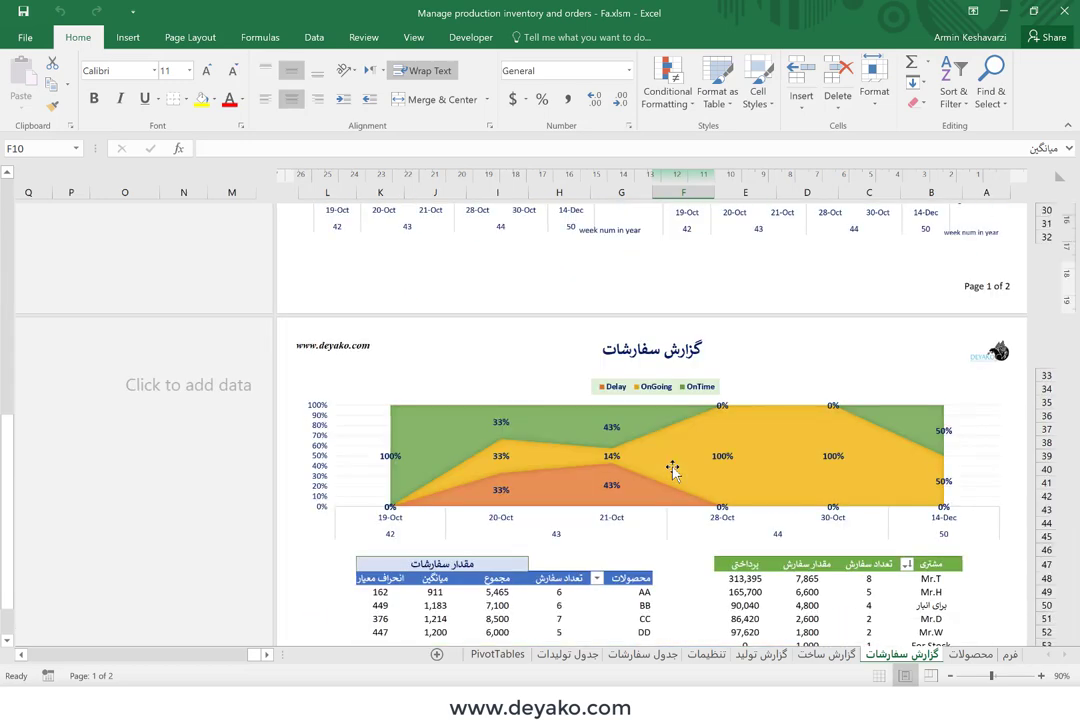
scroll(673, 468, down, 3)
scroll(692, 548, up, 2)
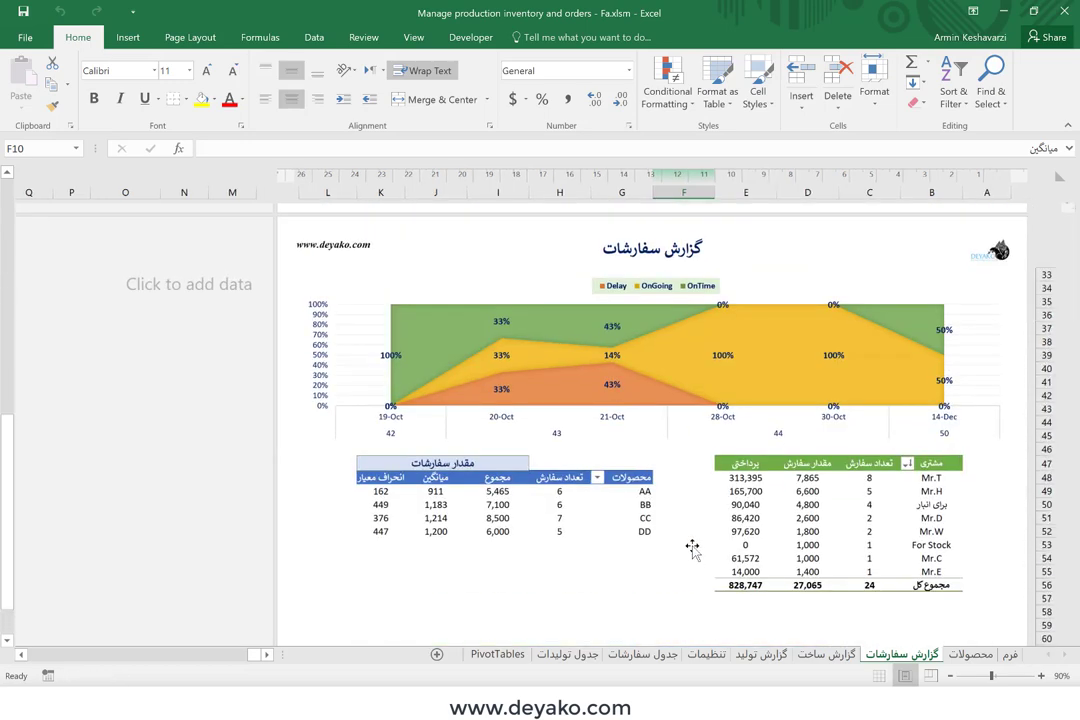
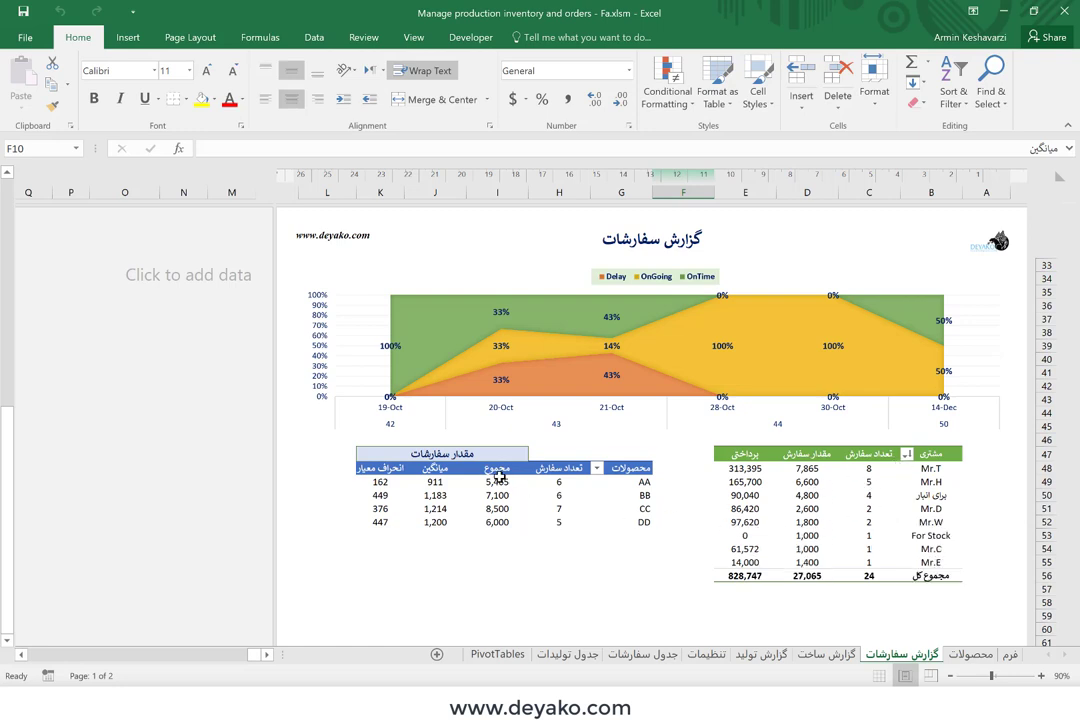
Step: Leave the orders report and switch to the گزارش ساخت build process report sheet
scroll(661, 500, up, 10)
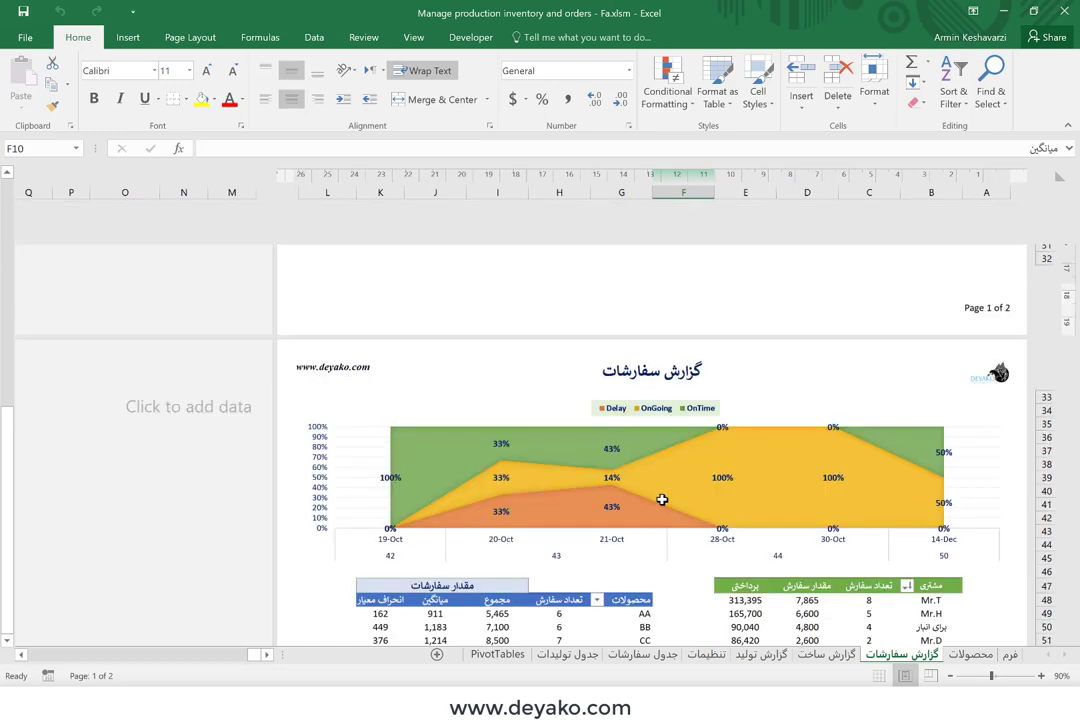
scroll(661, 499, down, 1)
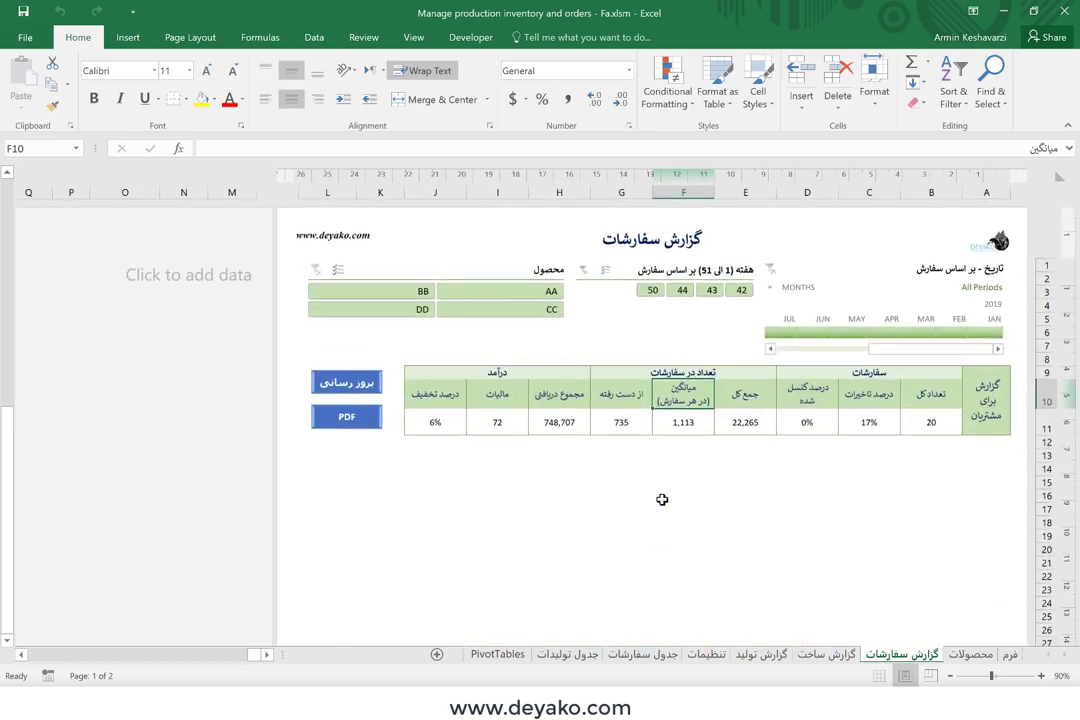
click(820, 655)
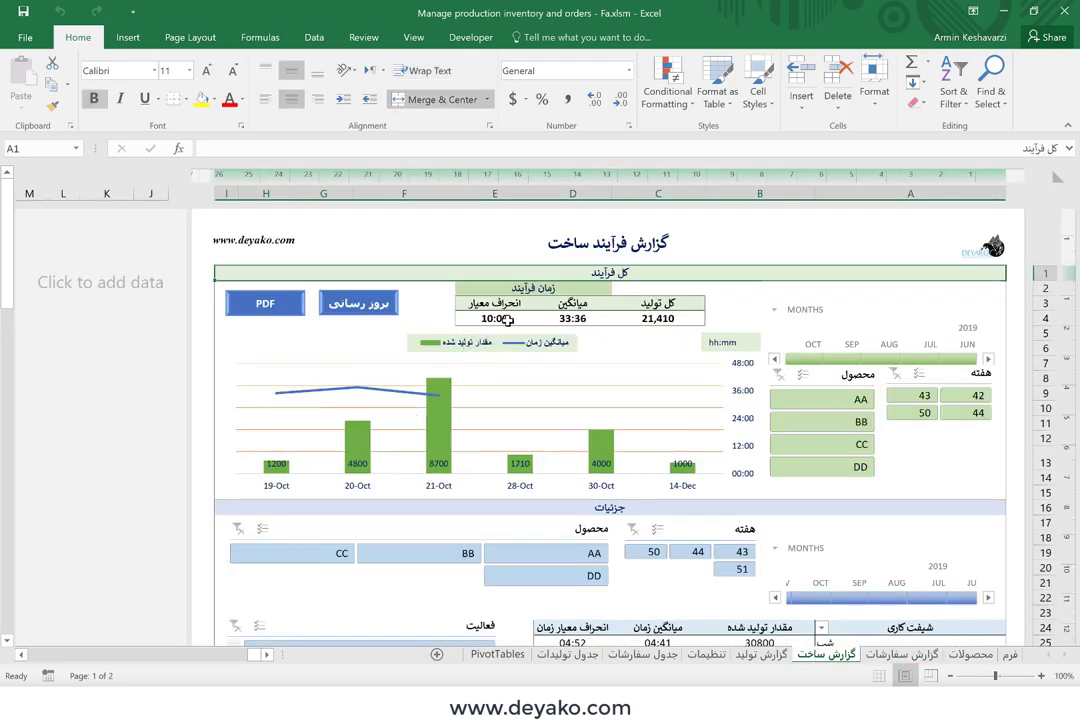
Step: Check the 33:36 average process time and its standard deviation, then refresh the report data
click(567, 318)
click(496, 318)
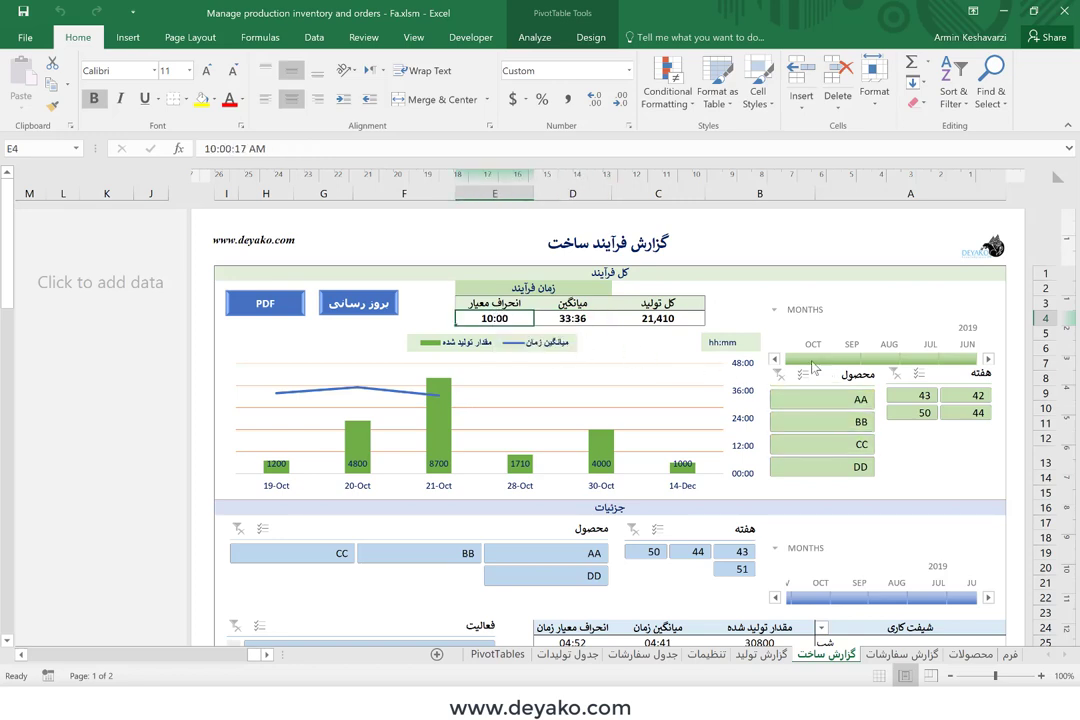
click(335, 302)
Step: Scroll down to the details section showing per-shift output of 30800, 41000 and 49700
scroll(963, 460, down, 3)
scroll(963, 460, down, 2)
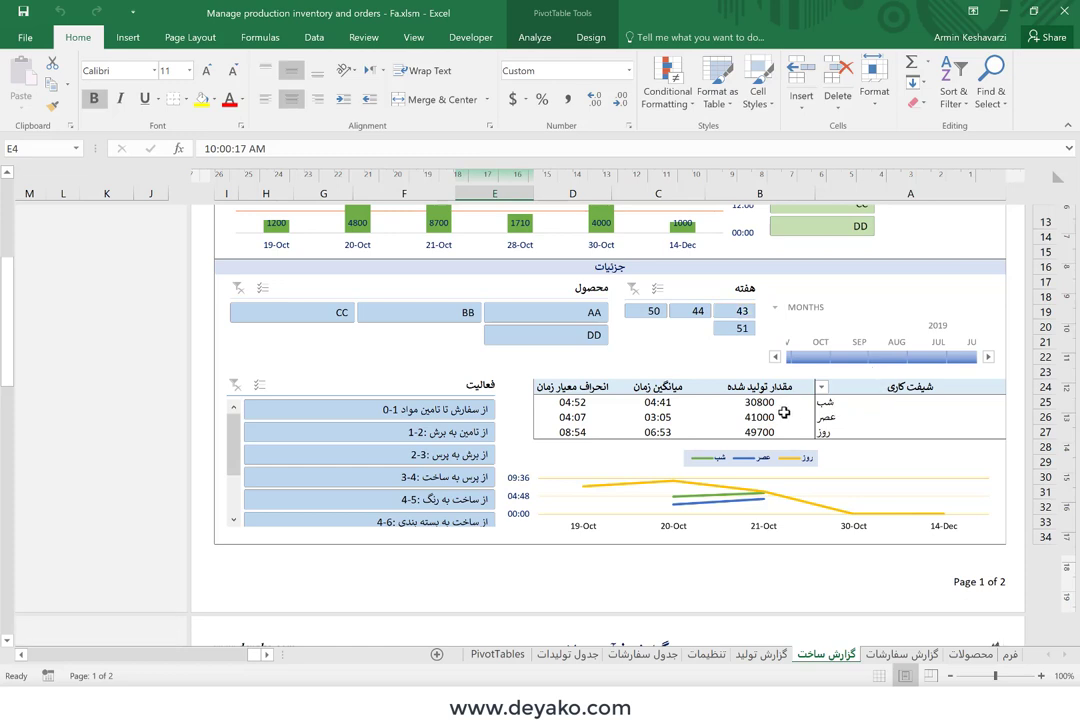
mouse_move(651, 397)
mouse_move(566, 404)
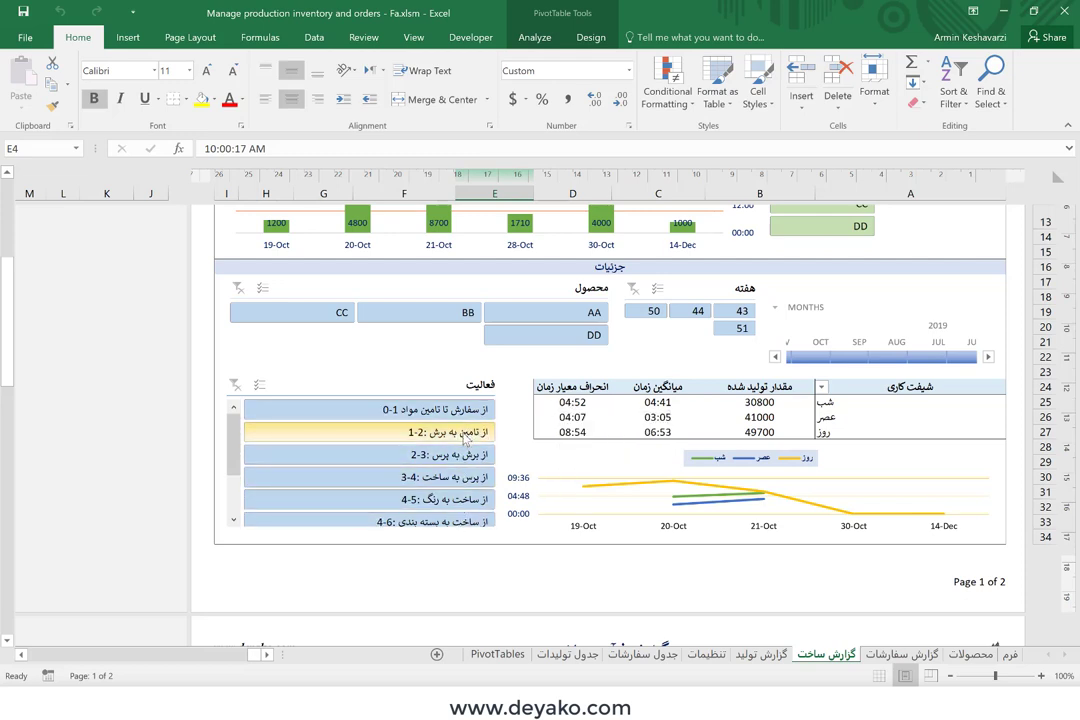
click(464, 436)
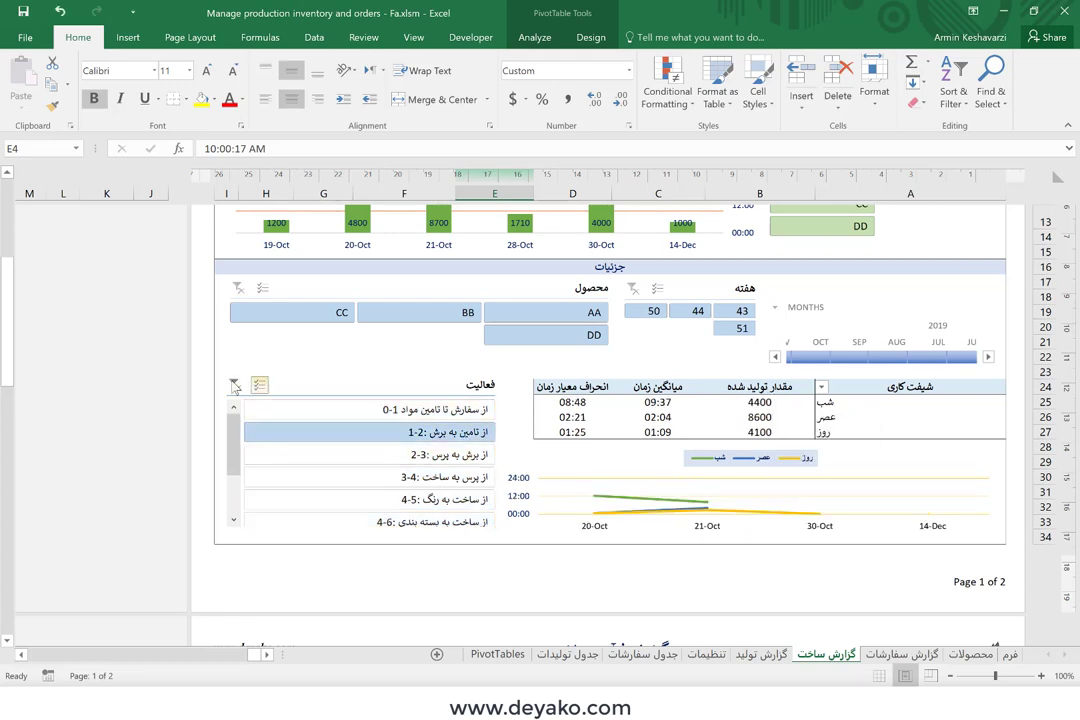
click(340, 411)
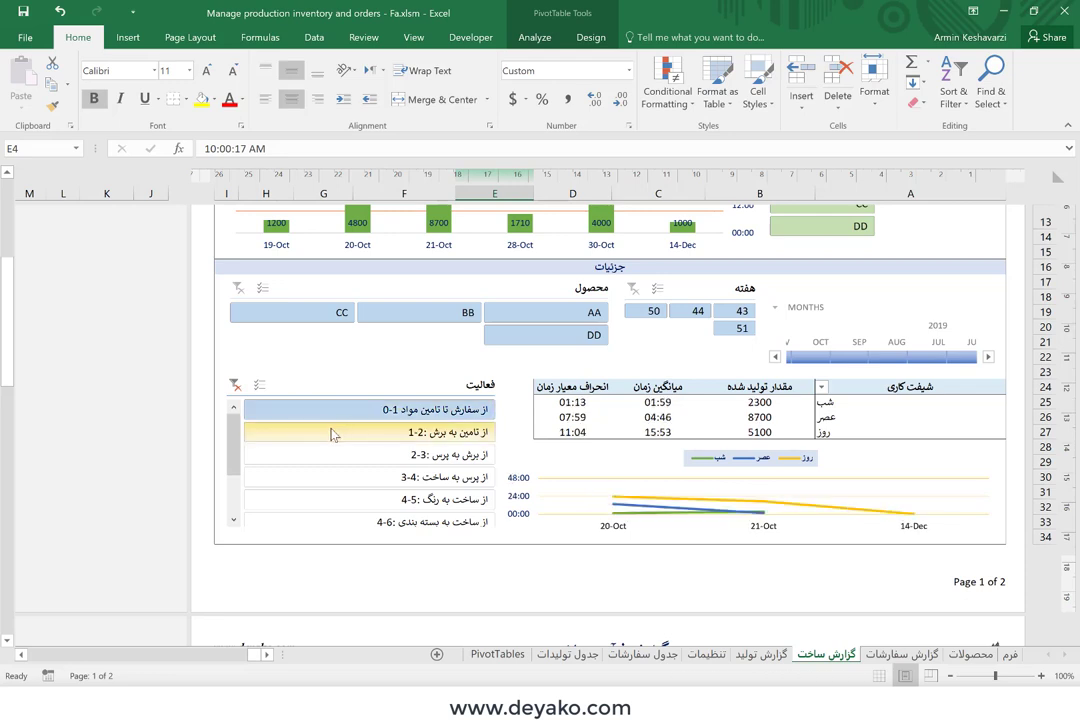
ctrl+click(333, 433)
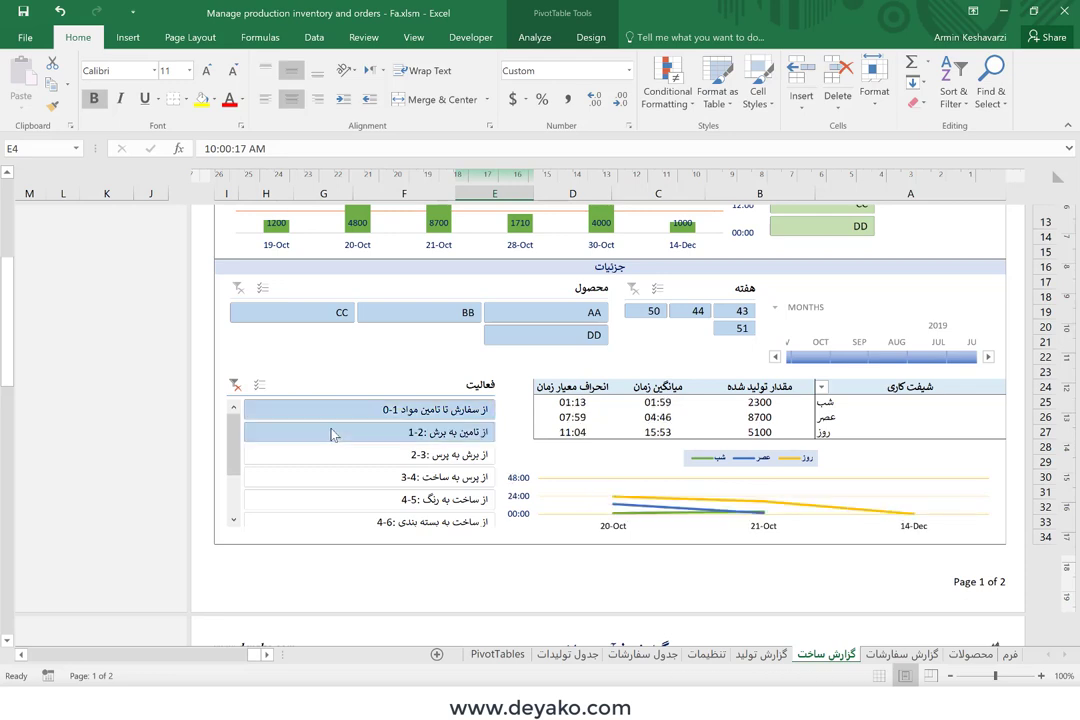
click(235, 385)
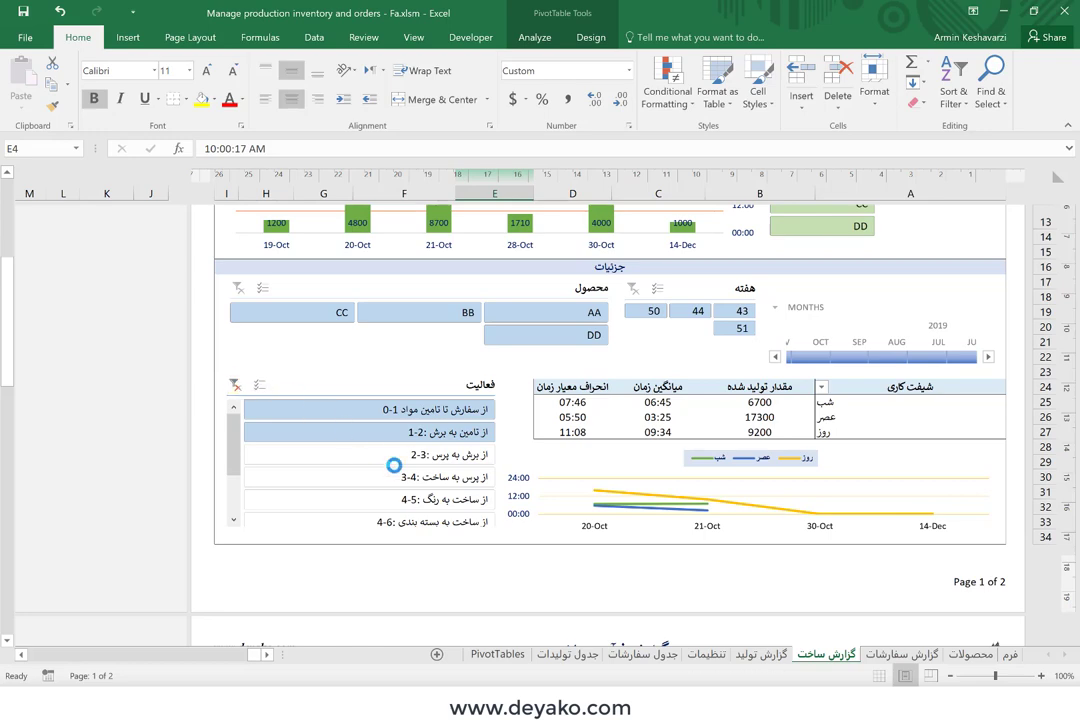
scroll(556, 551, down, 2)
Step: Scroll to page 2 and open the Activity Name filter on the average activity time chart
scroll(556, 551, down, 4)
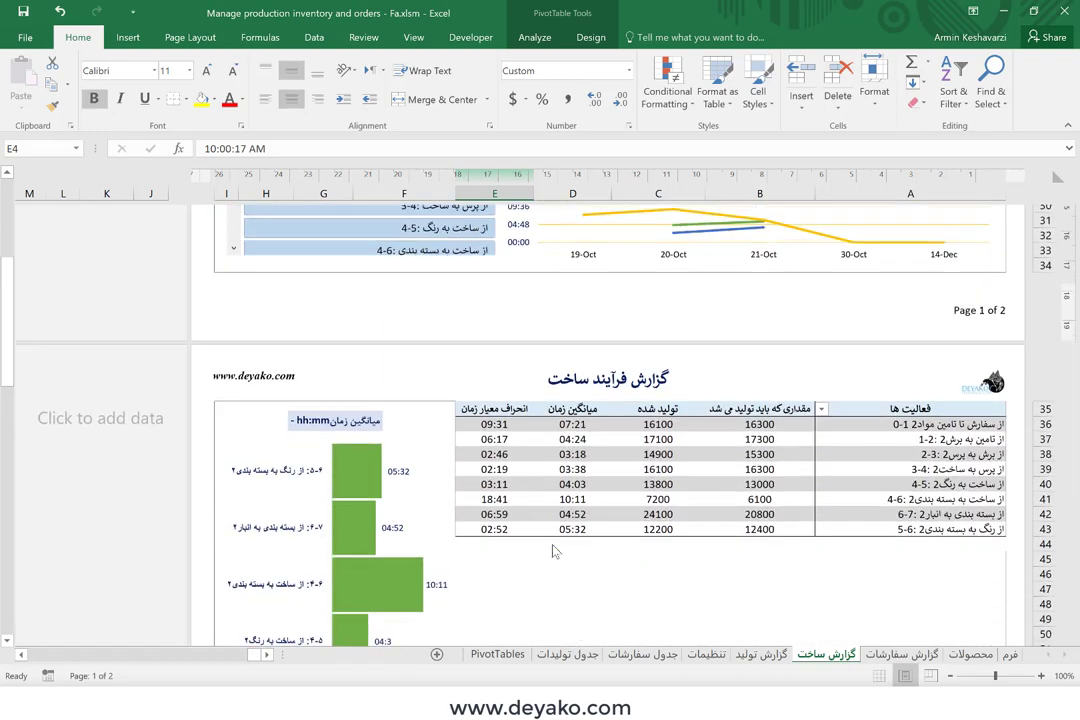
scroll(556, 551, down, 3)
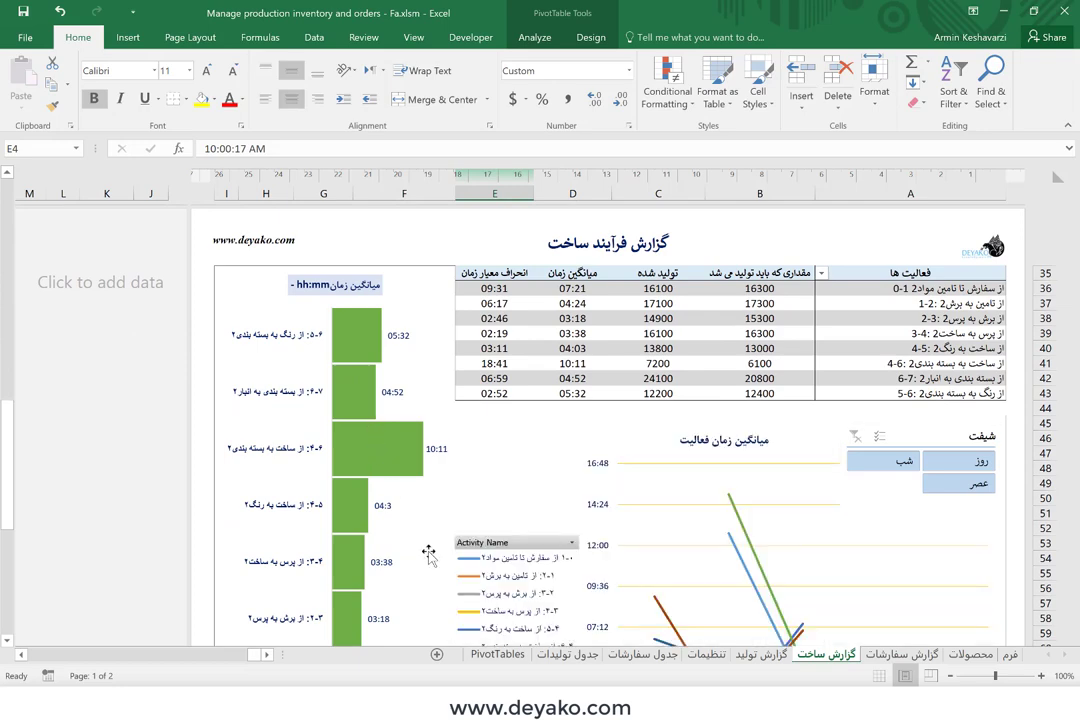
scroll(428, 616, down, 2)
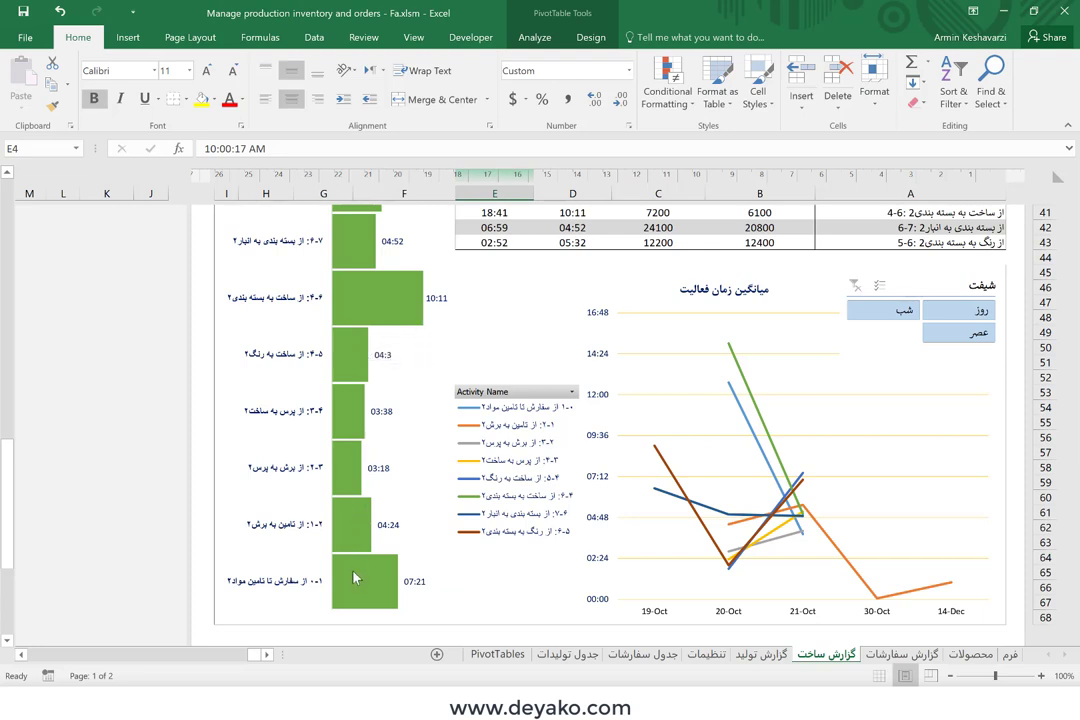
mouse_move(356, 583)
scroll(537, 360, up, 1)
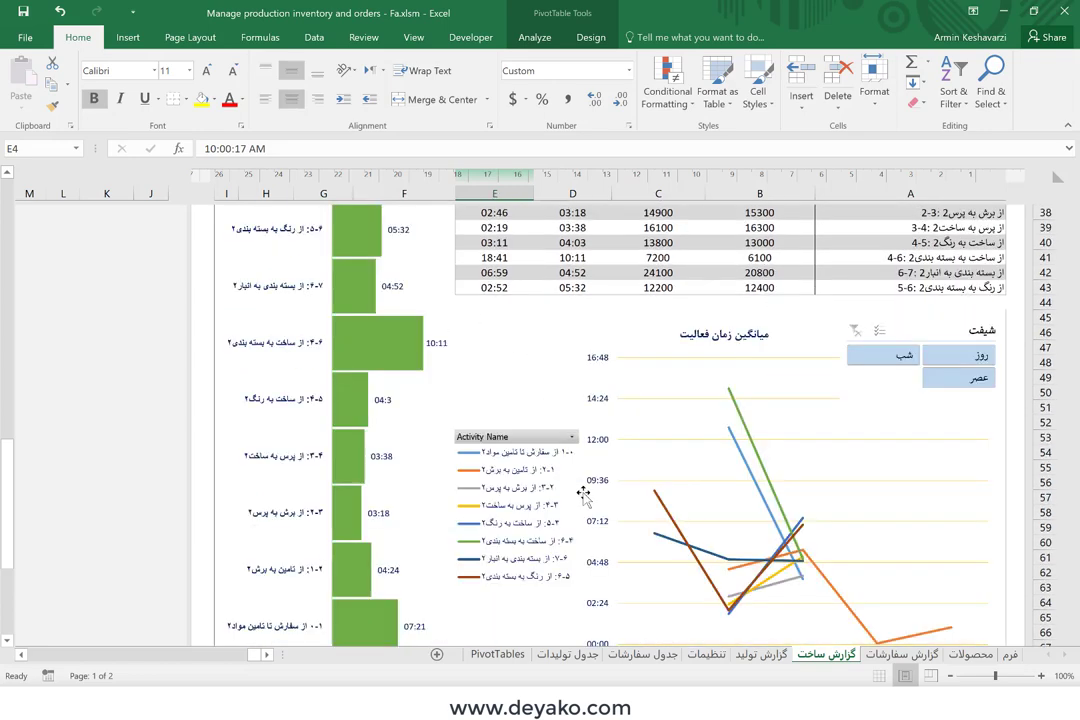
scroll(500, 362, down, 1)
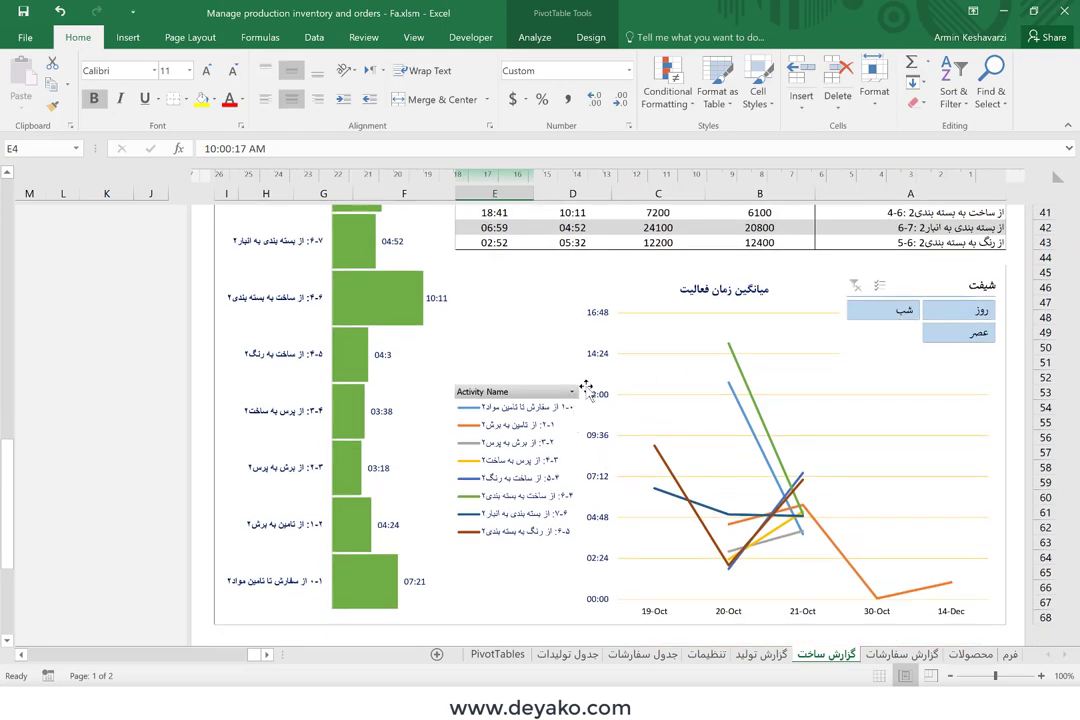
click(572, 394)
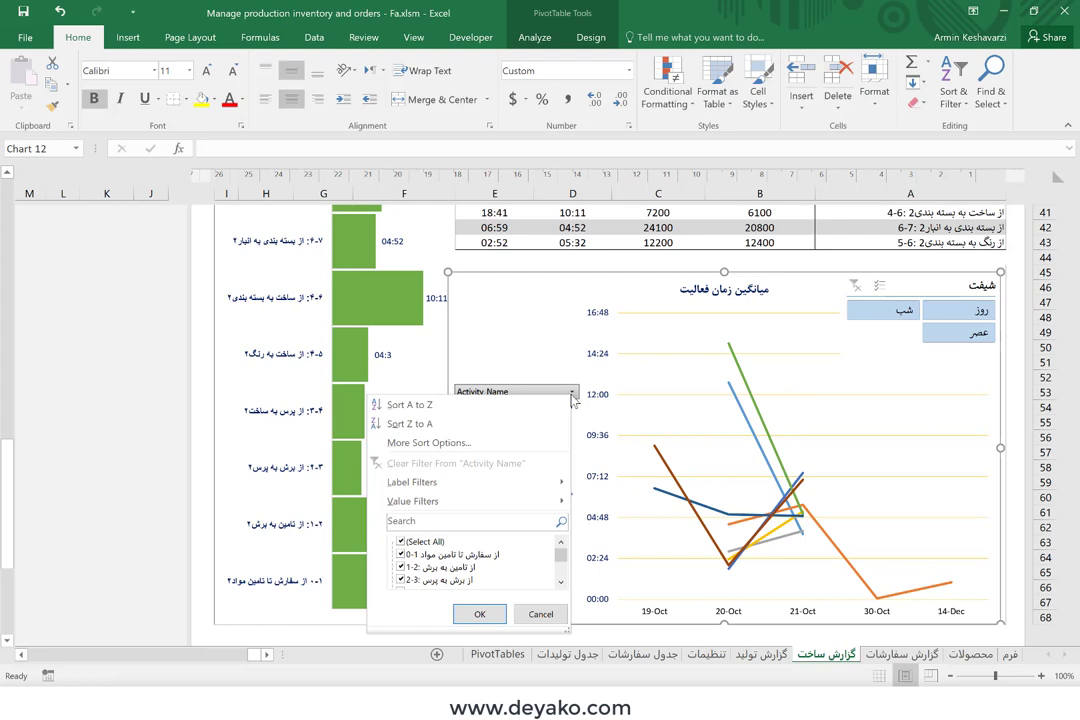
Step: Filter the average activity time chart to show only activity 4-6
click(409, 545)
click(408, 546)
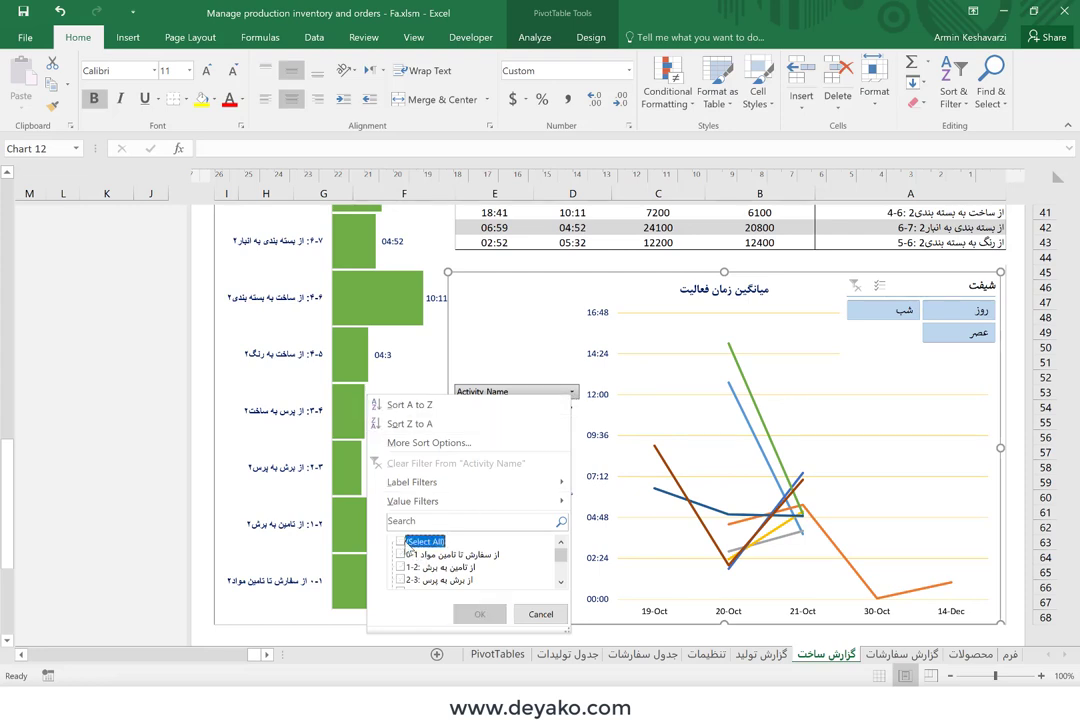
click(561, 590)
click(561, 590)
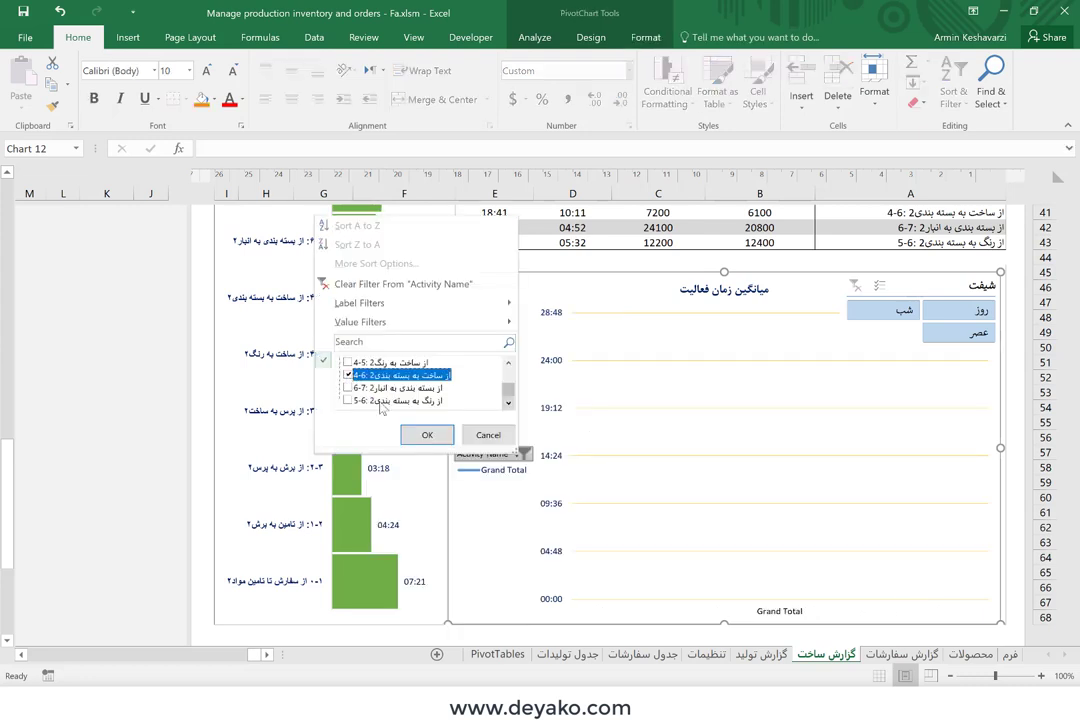
click(418, 435)
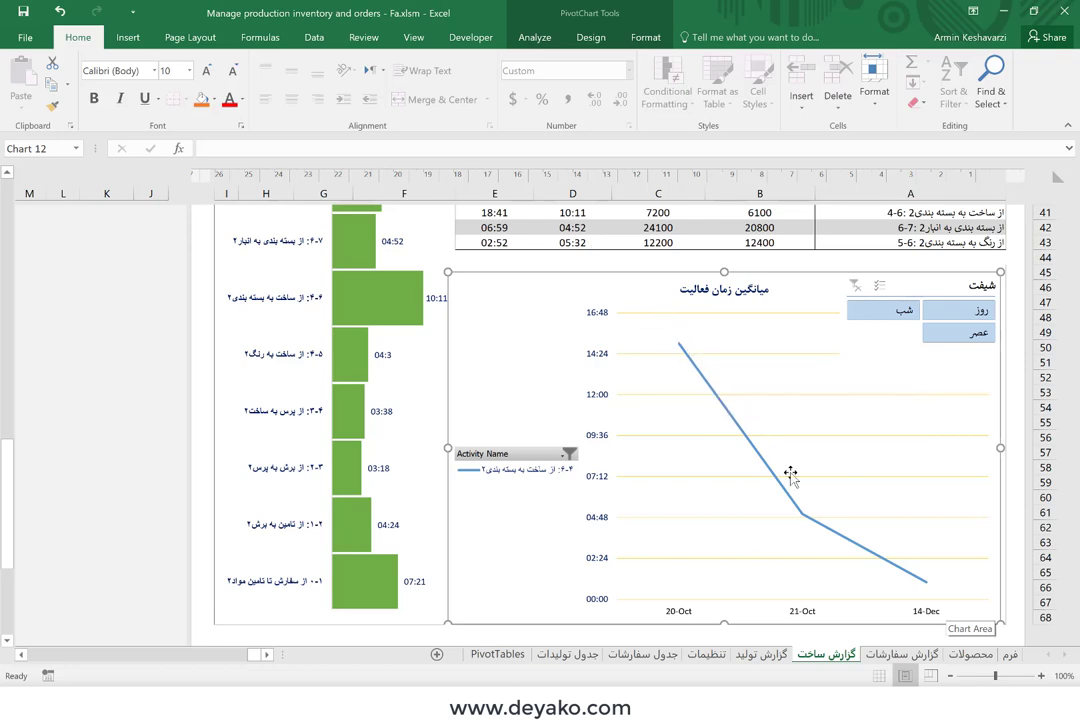
Step: Show the روز, شب and عصر shifts one at a time, then clear the shift filter
click(966, 316)
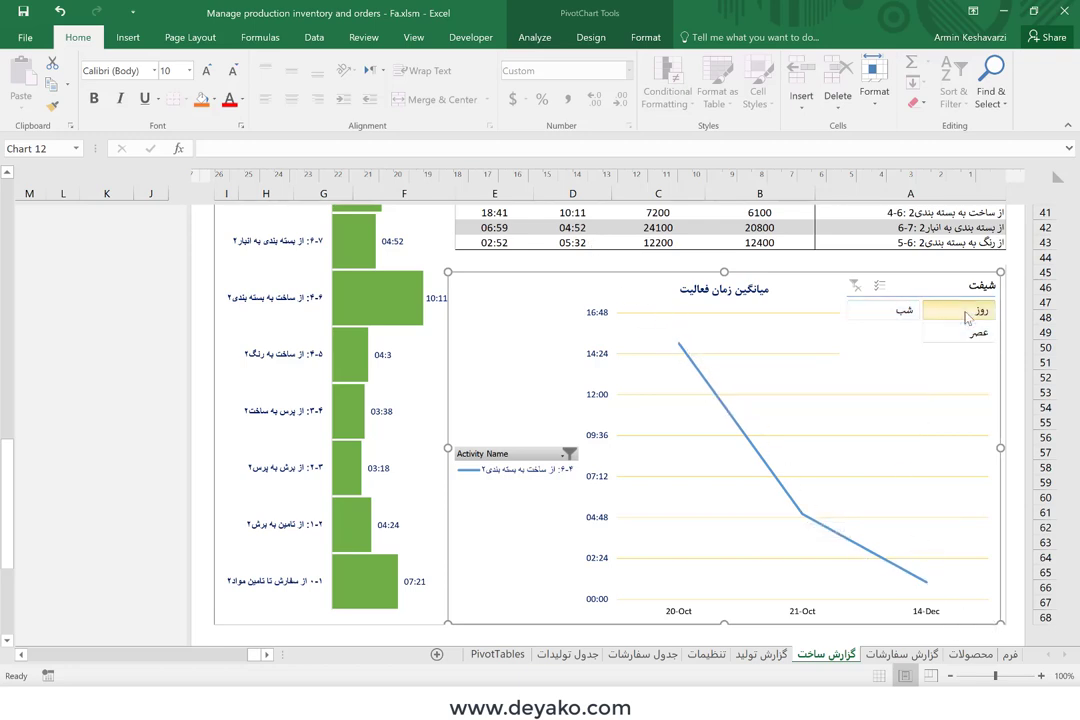
click(898, 313)
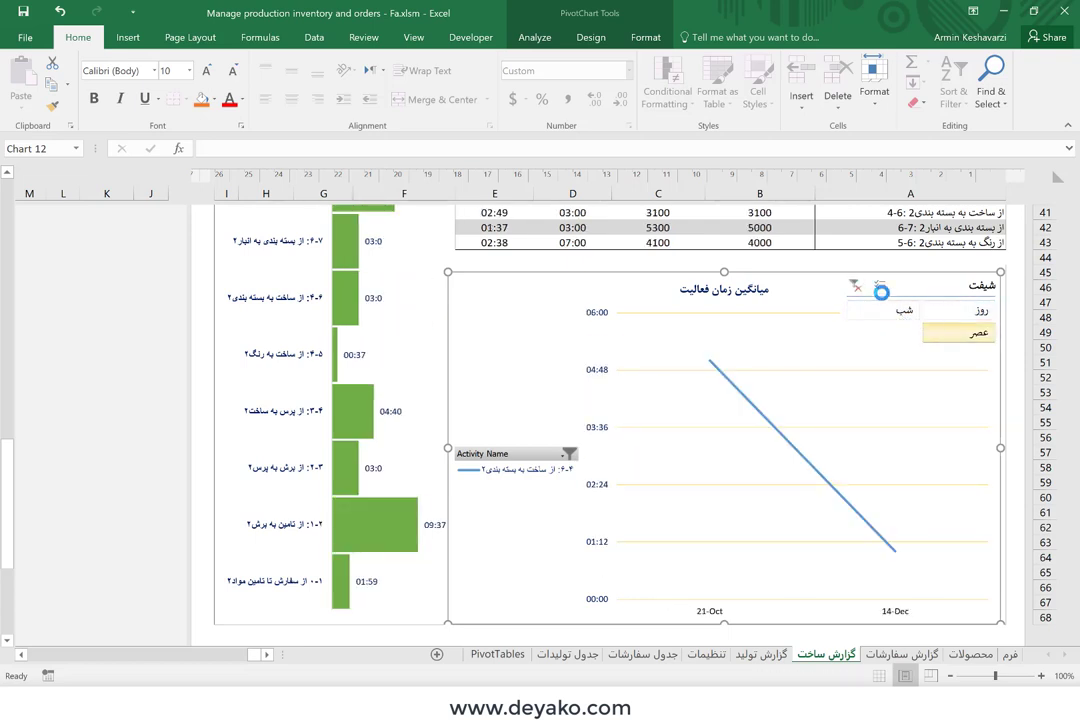
click(958, 332)
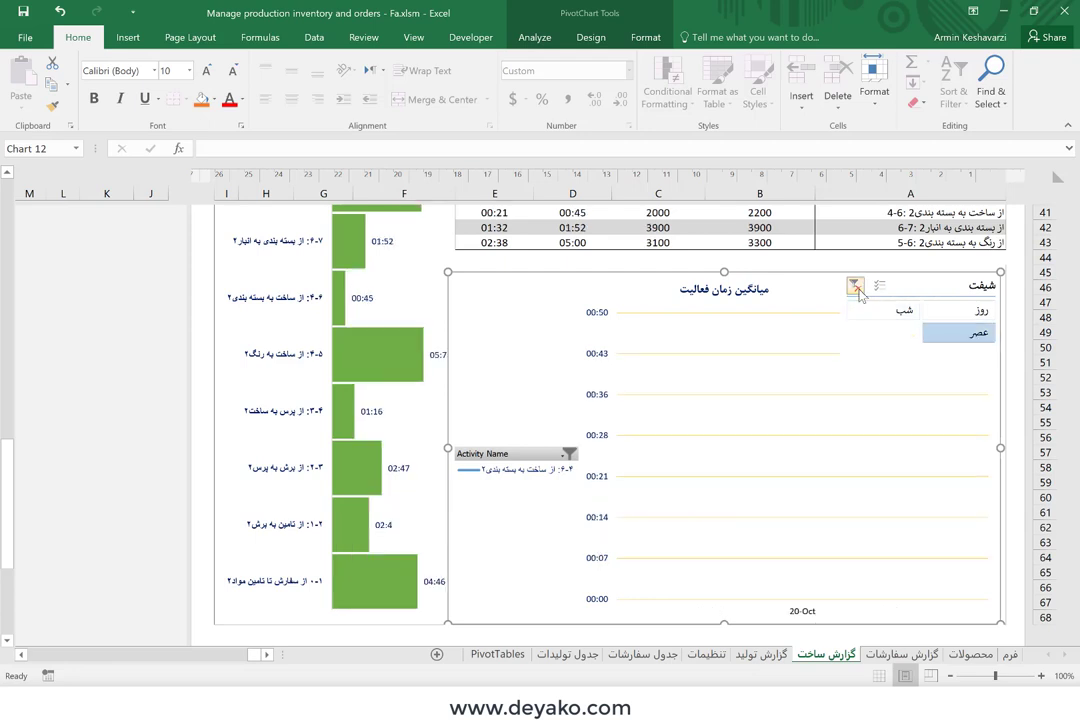
click(856, 286)
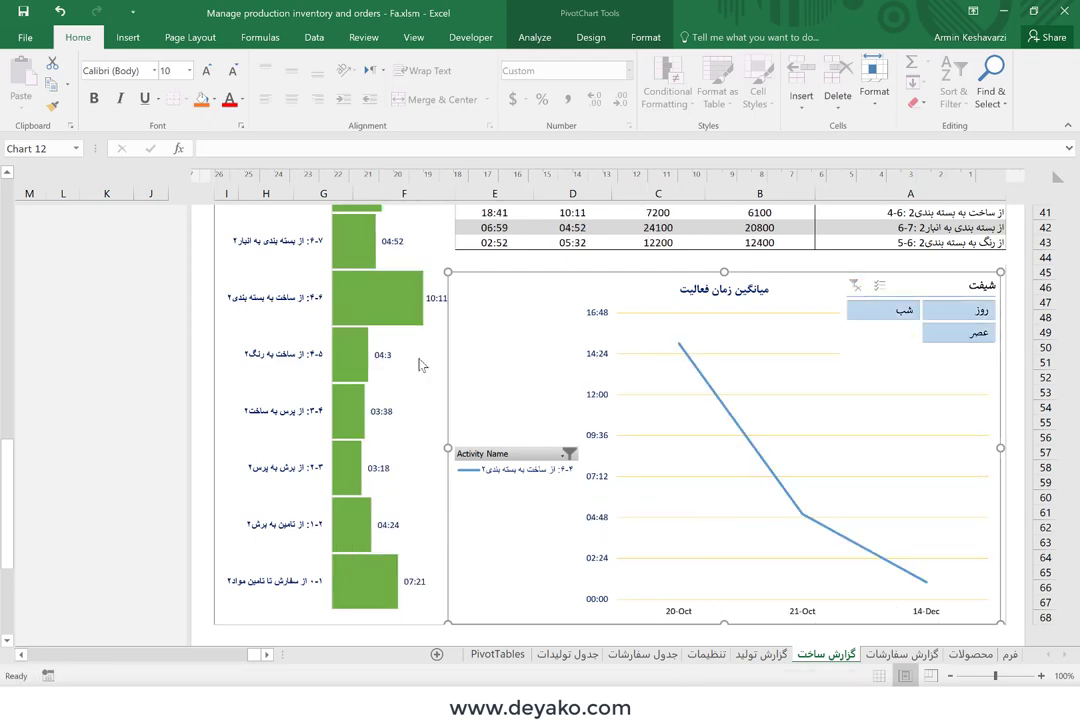
Step: Scroll through the build report, then switch to the گزارش تولید production report sheet
scroll(421, 363, up, 1)
scroll(421, 363, up, 5)
scroll(421, 363, up, 3)
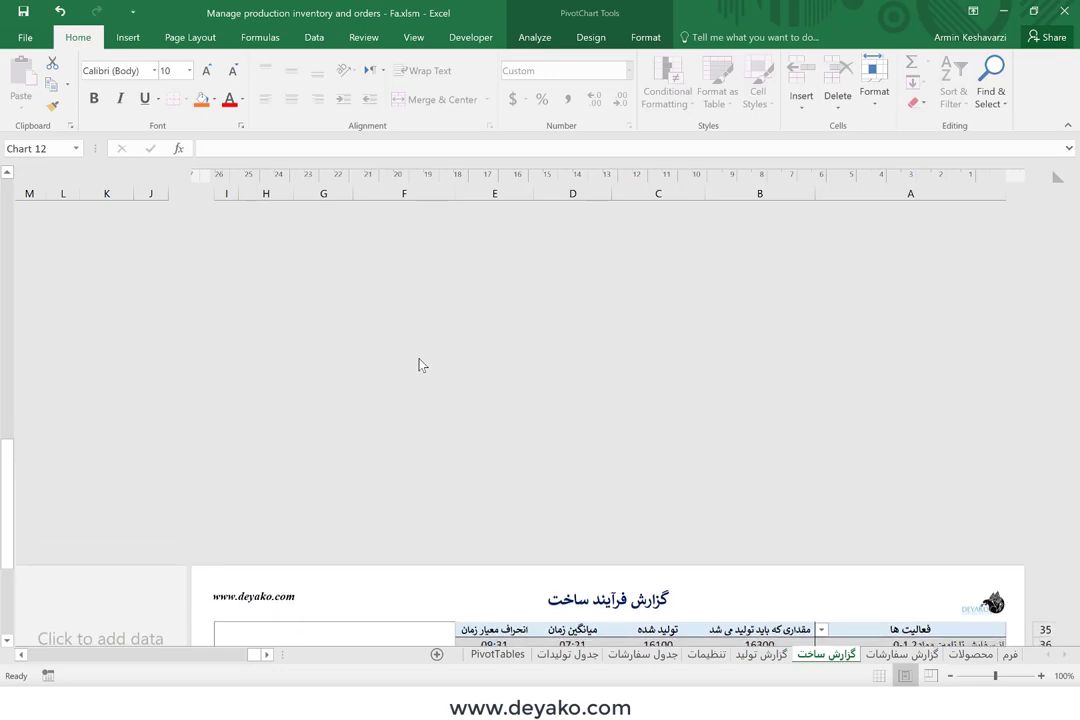
scroll(421, 363, up, 6)
scroll(447, 492, down, 4)
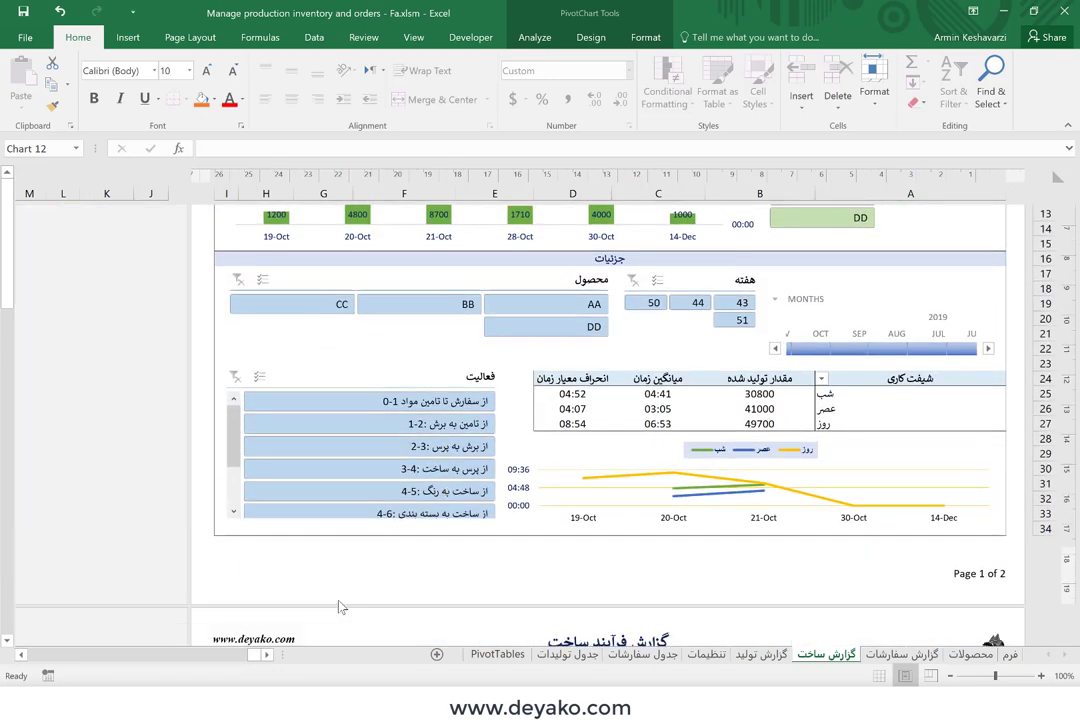
scroll(300, 403, down, 6)
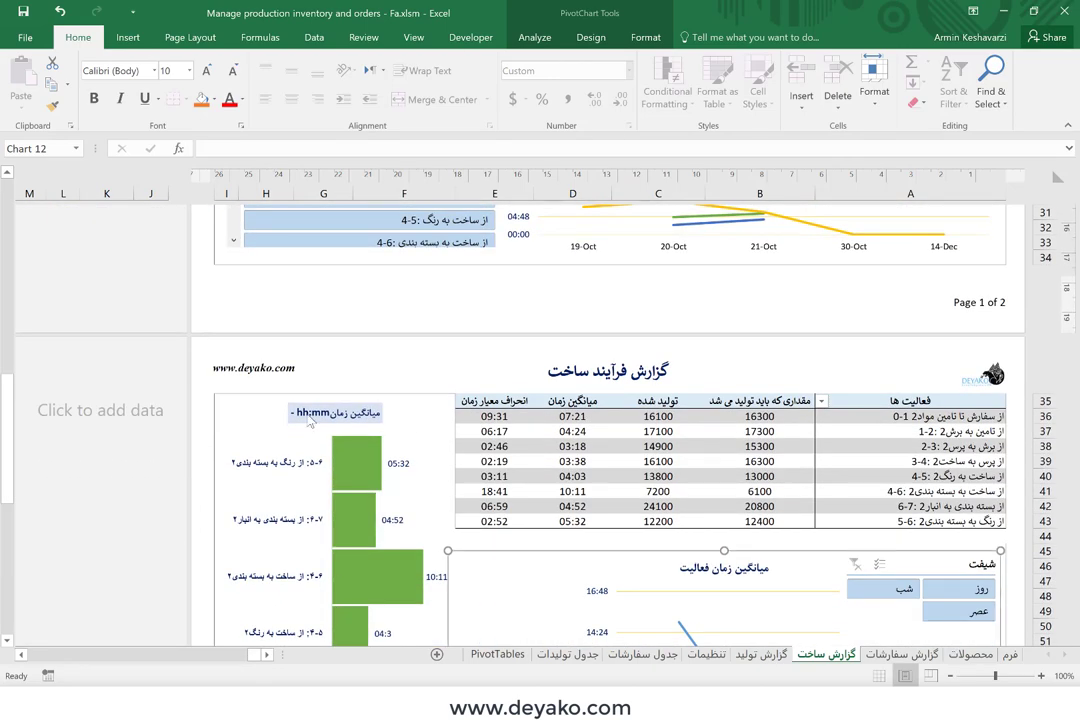
scroll(300, 403, down, 1)
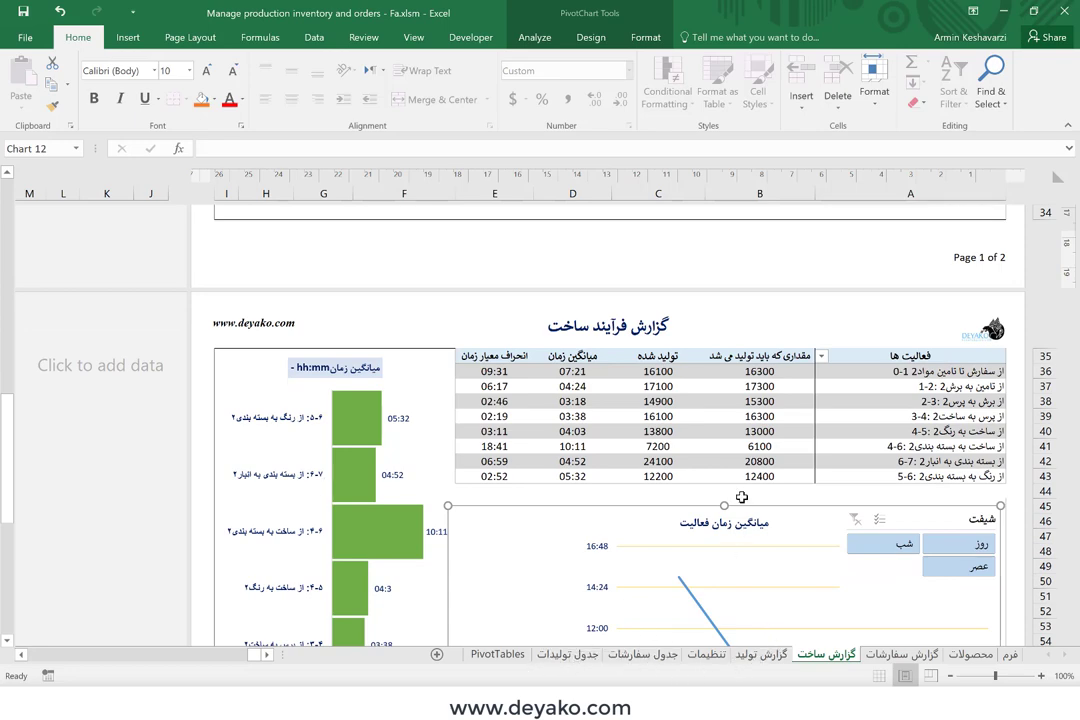
scroll(741, 497, up, 10)
scroll(741, 497, down, 1)
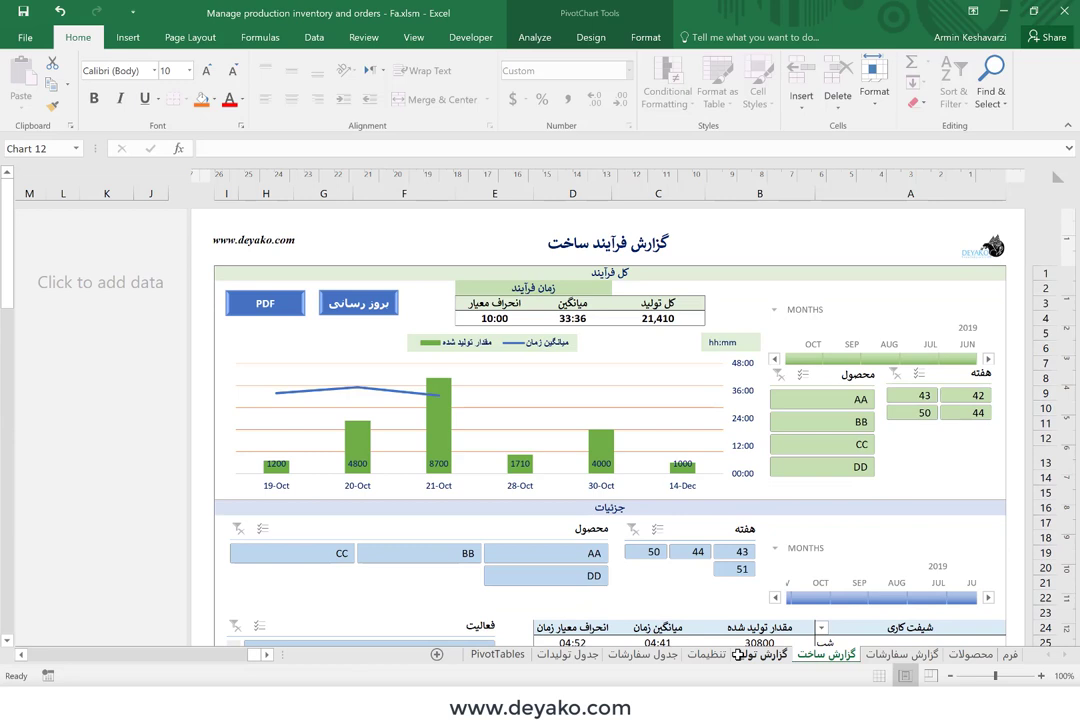
click(760, 654)
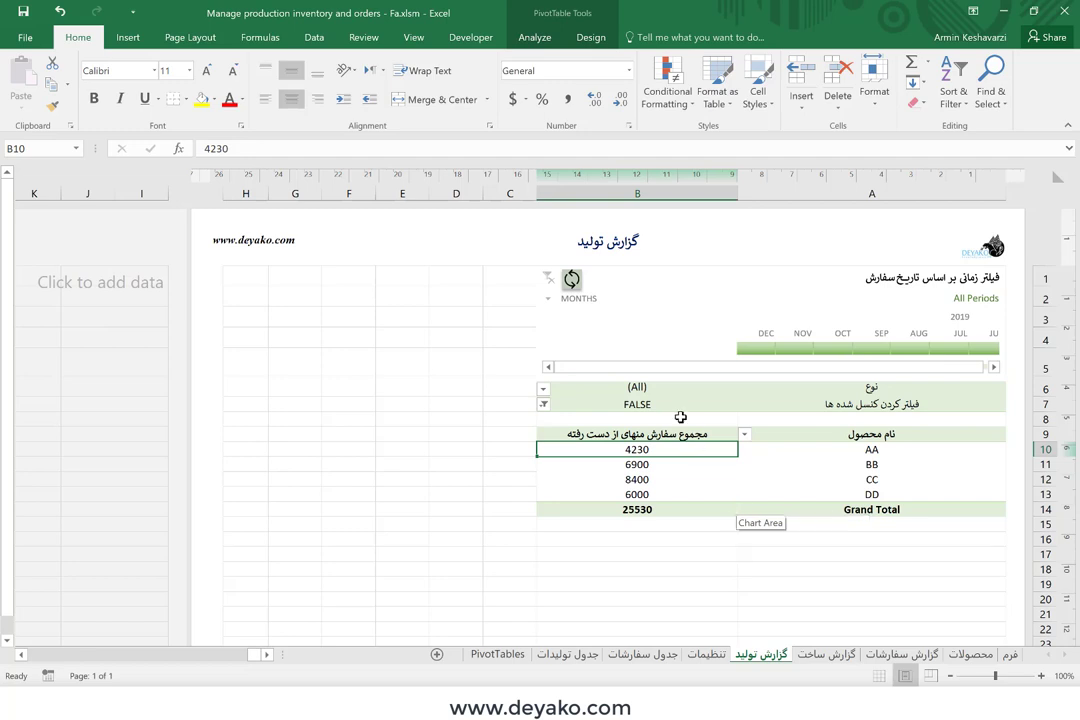
click(571, 276)
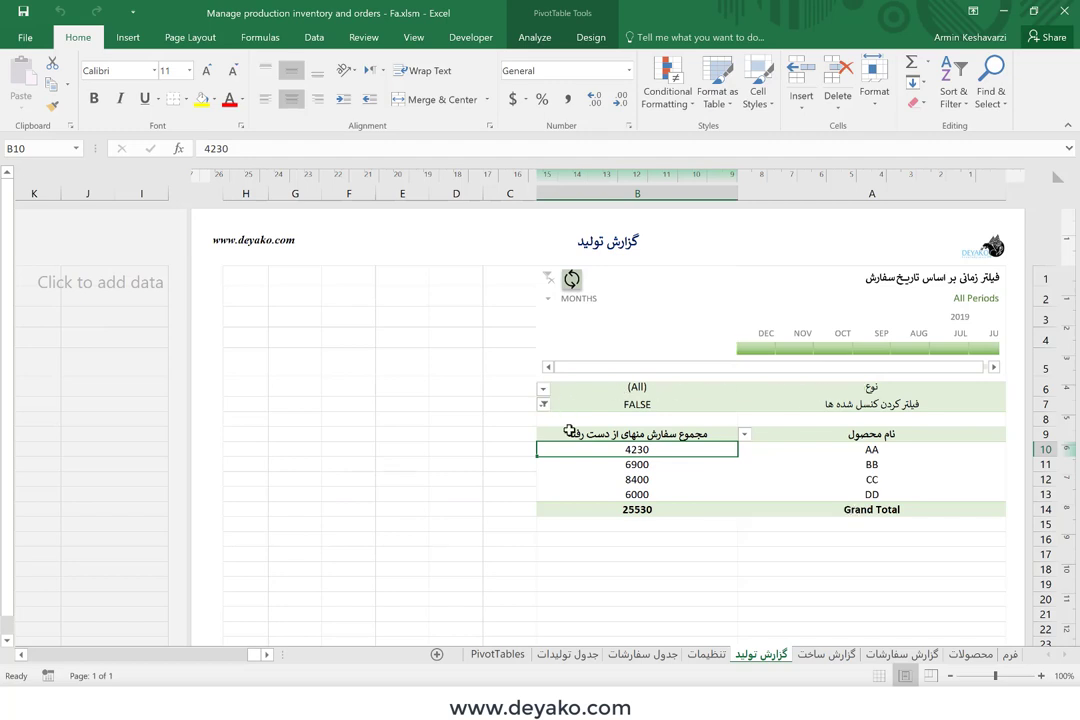
mouse_move(669, 461)
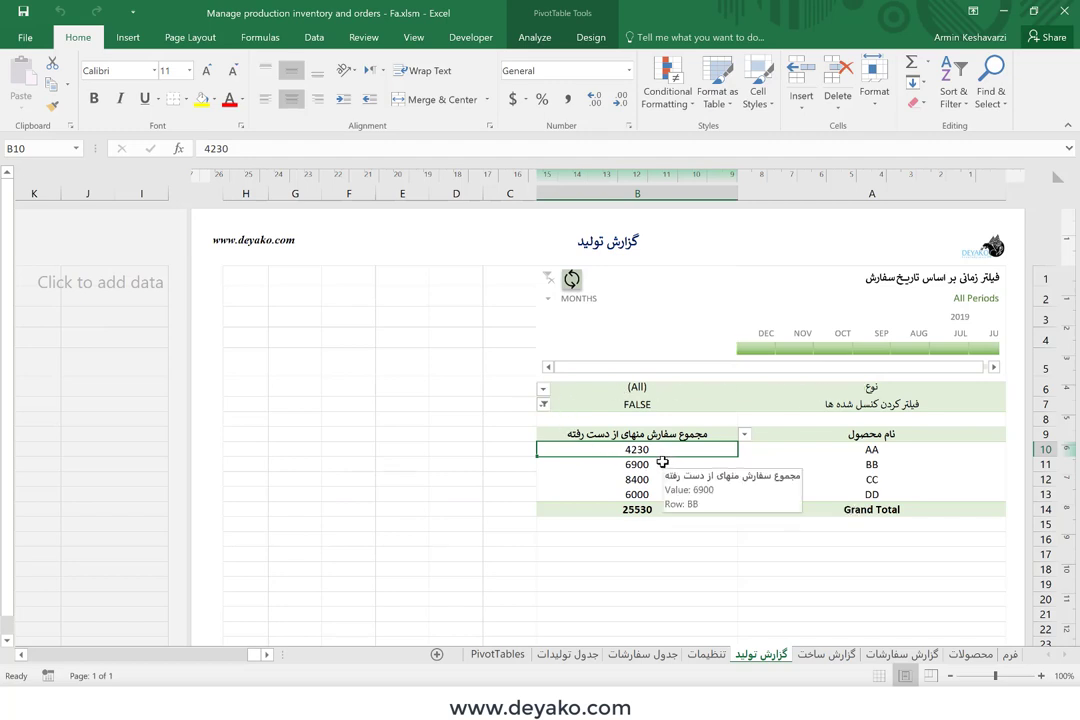
mouse_move(592, 447)
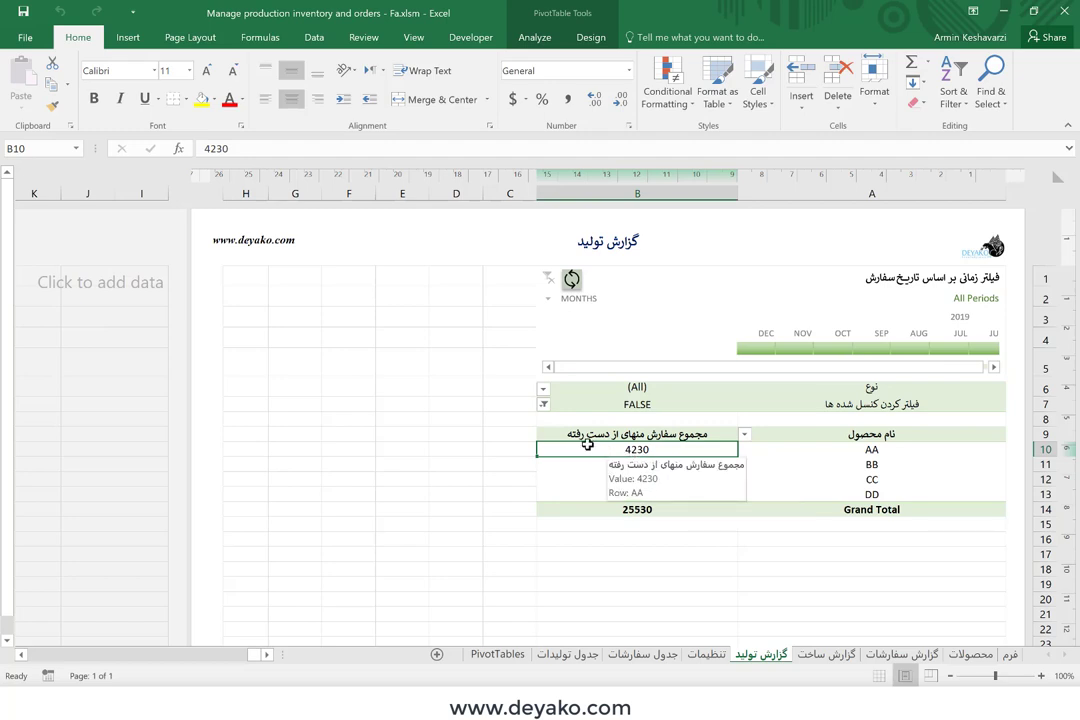
click(543, 404)
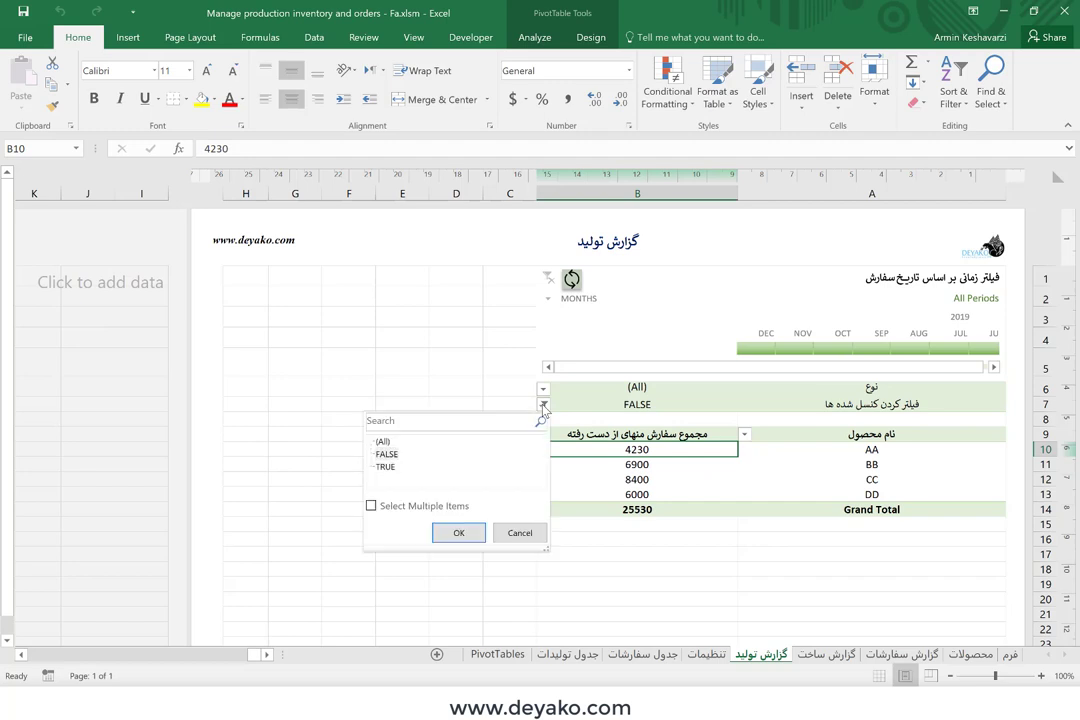
click(478, 541)
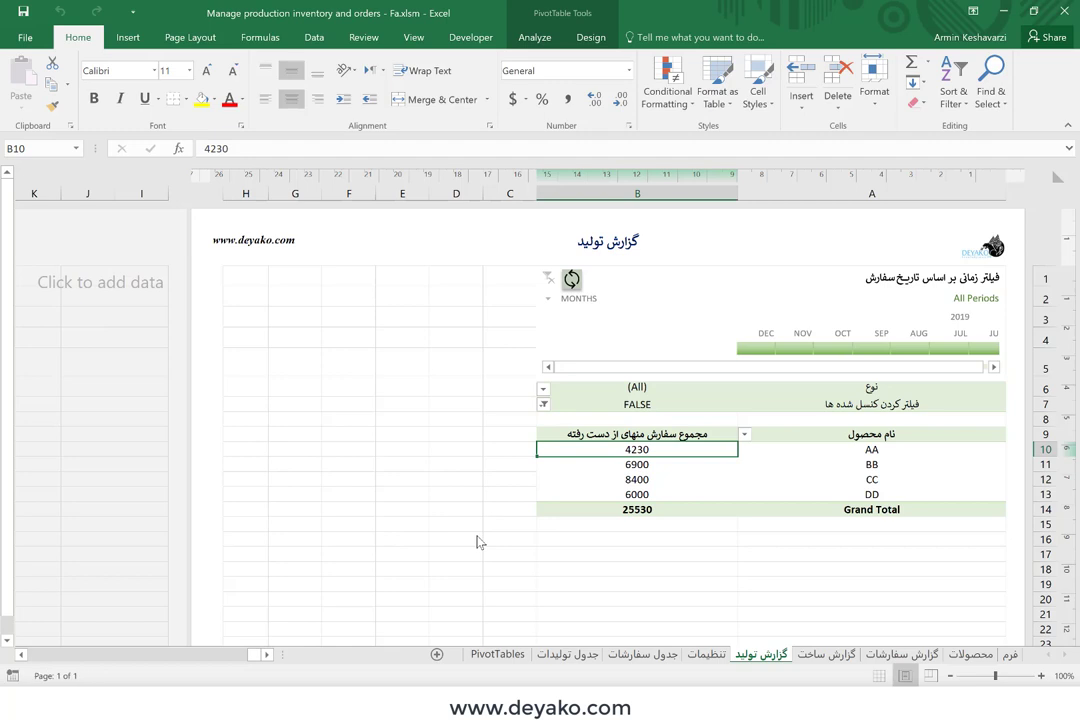
click(544, 390)
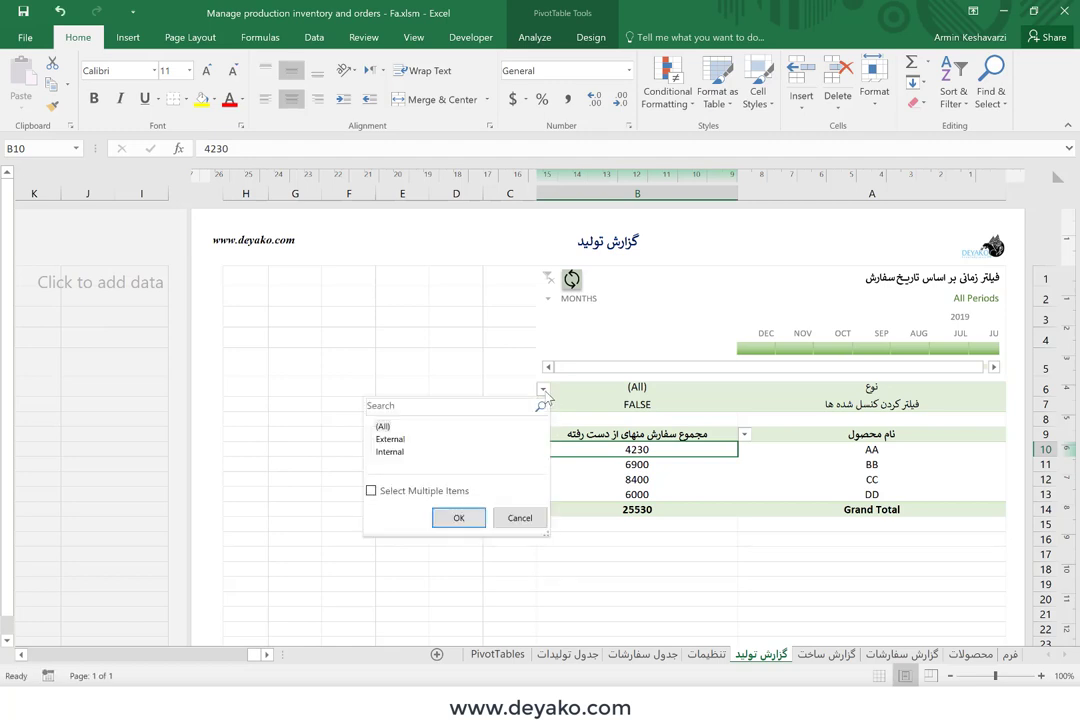
click(390, 452)
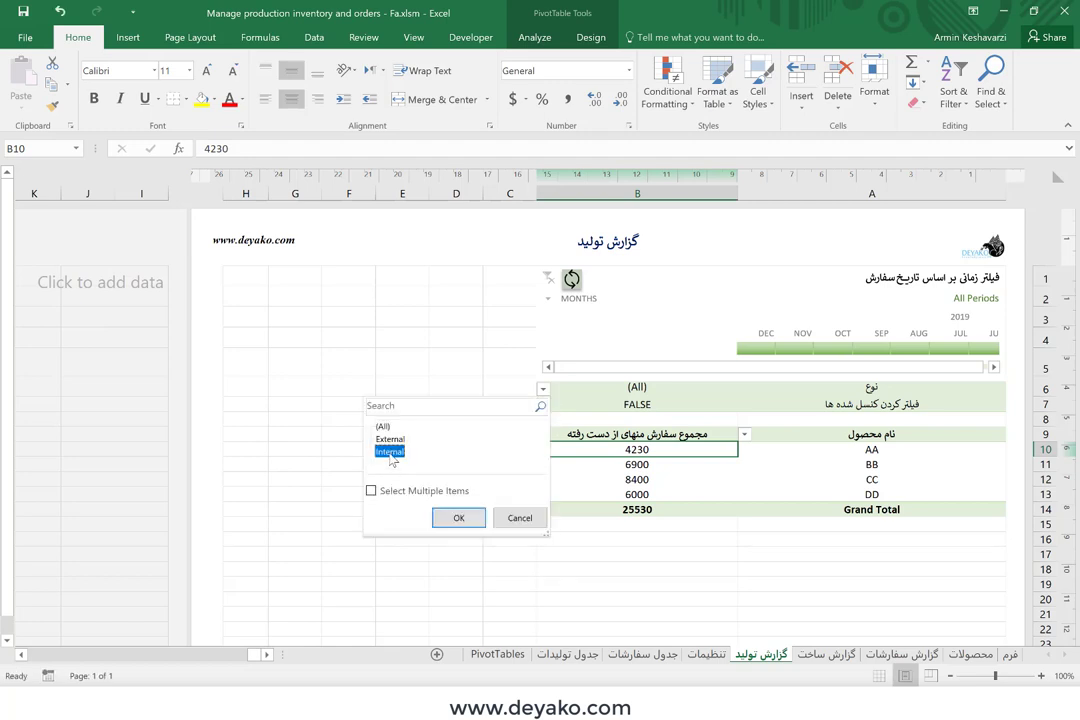
click(452, 520)
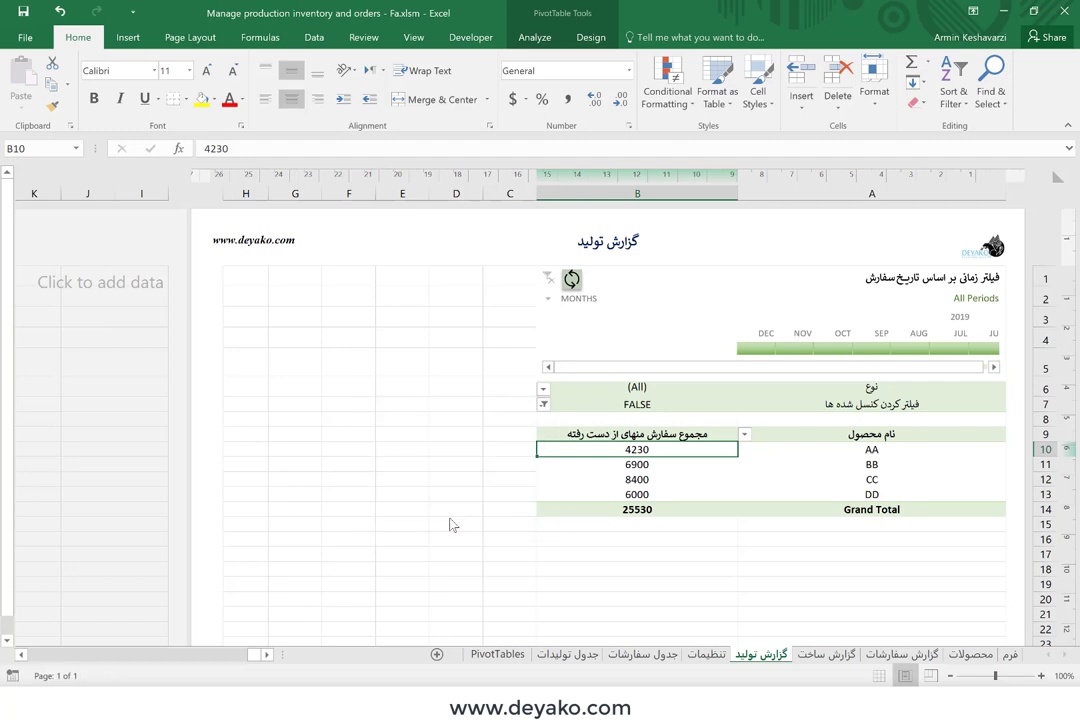
click(544, 390)
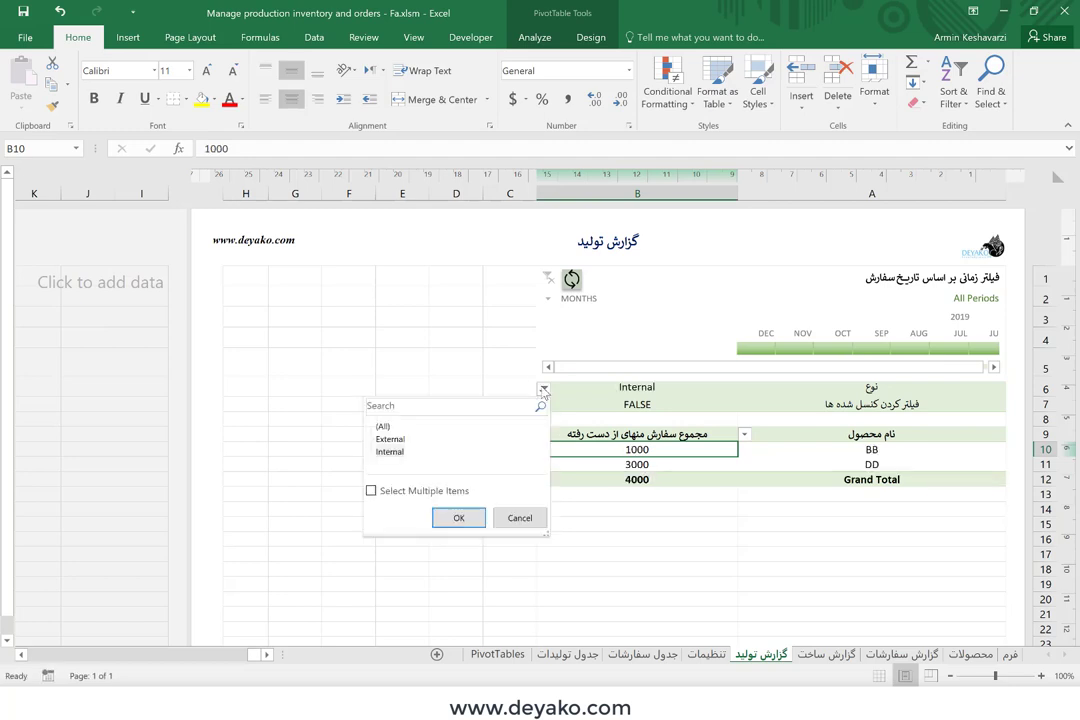
click(389, 441)
click(371, 491)
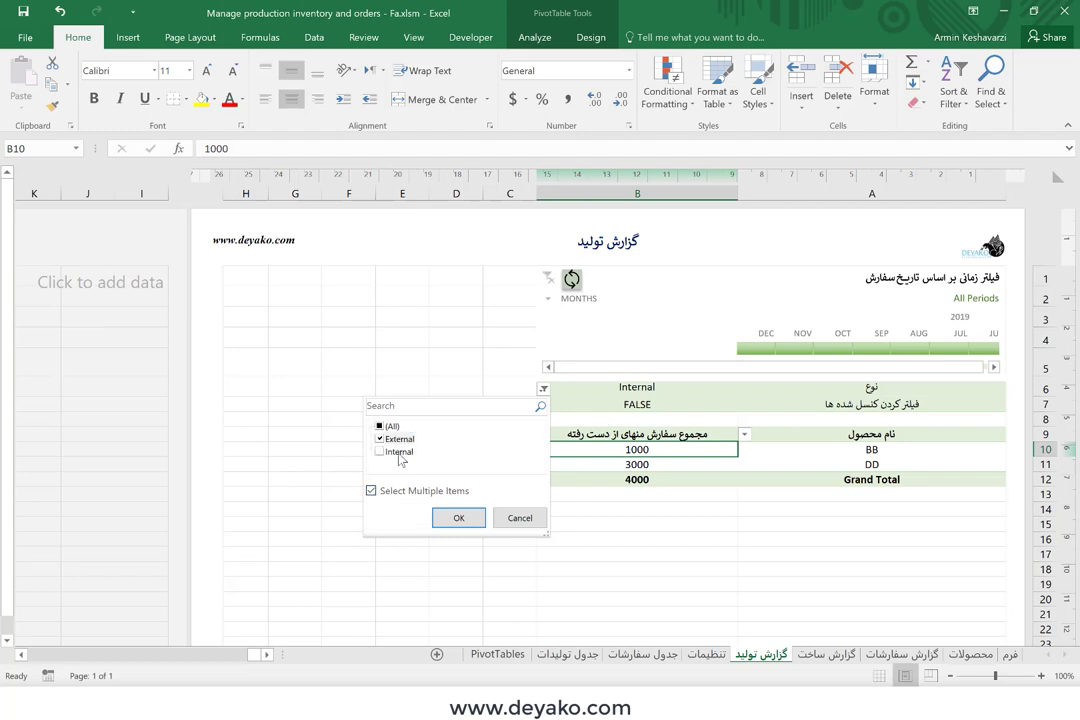
click(457, 518)
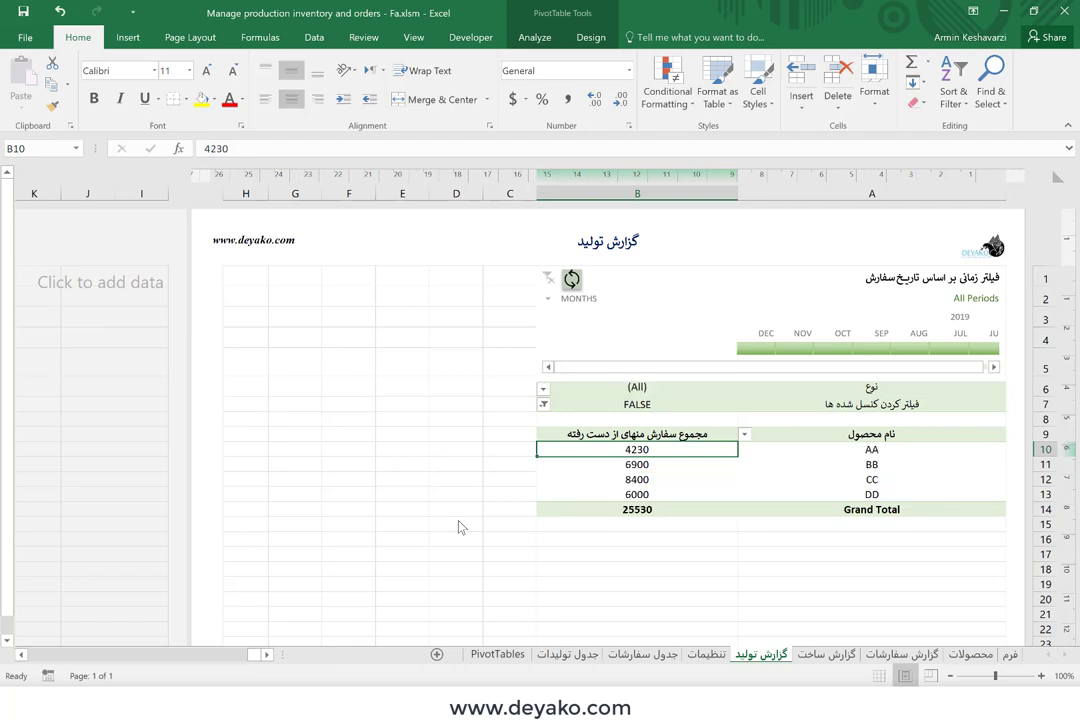
Step: On the تنظیمات sheet, start the پاکسازی جداول table clearing and cancel it with No
click(705, 657)
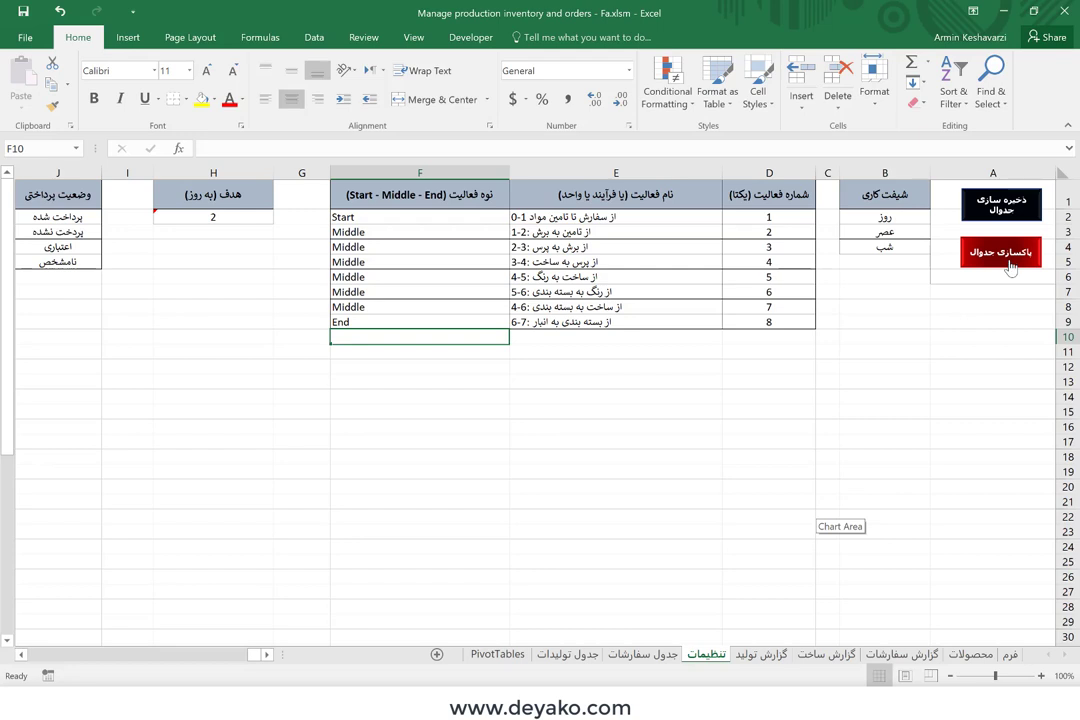
click(1010, 267)
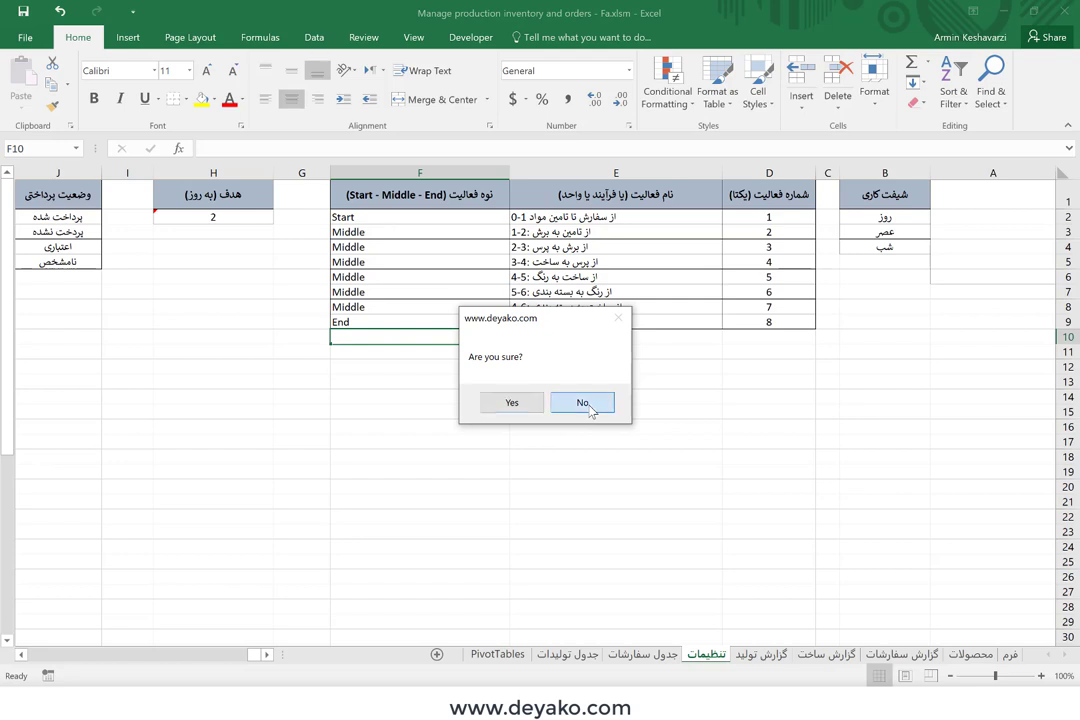
click(588, 404)
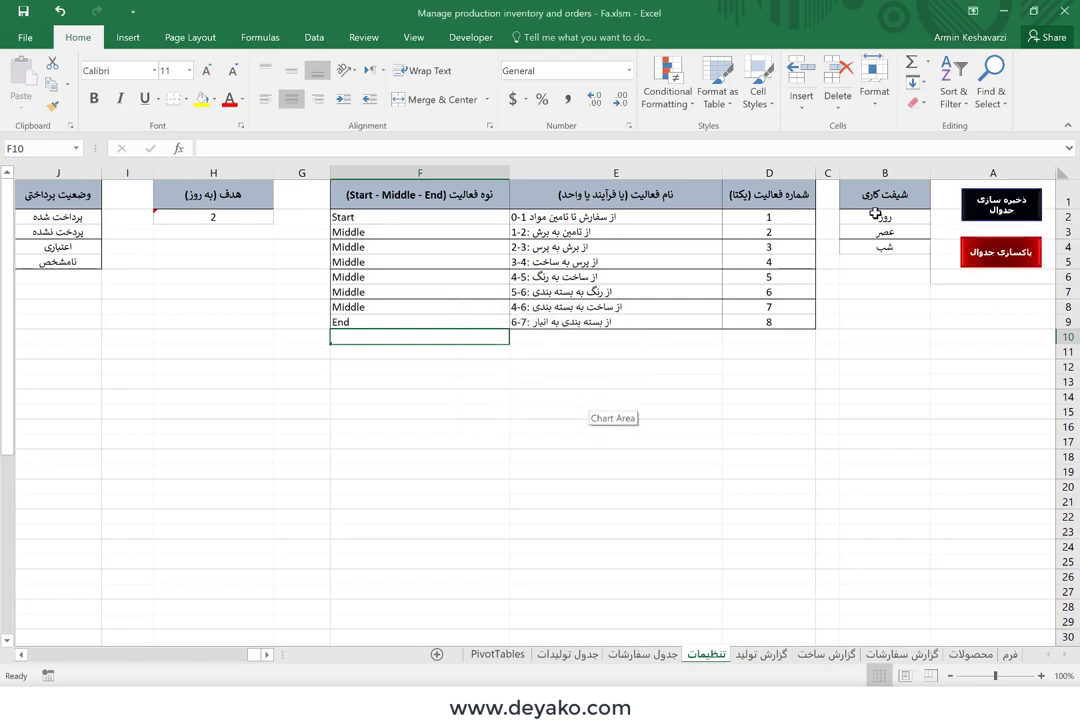
Step: Select the three work shift names and the activity names column
drag(875, 214, 880, 245)
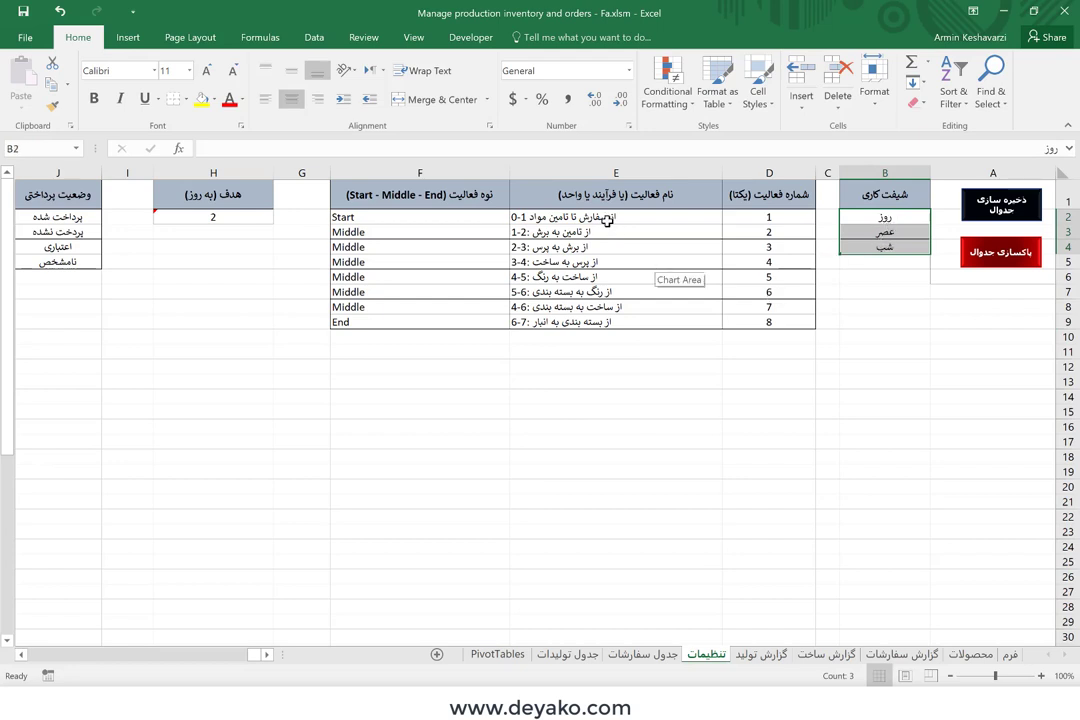
drag(607, 220, 686, 193)
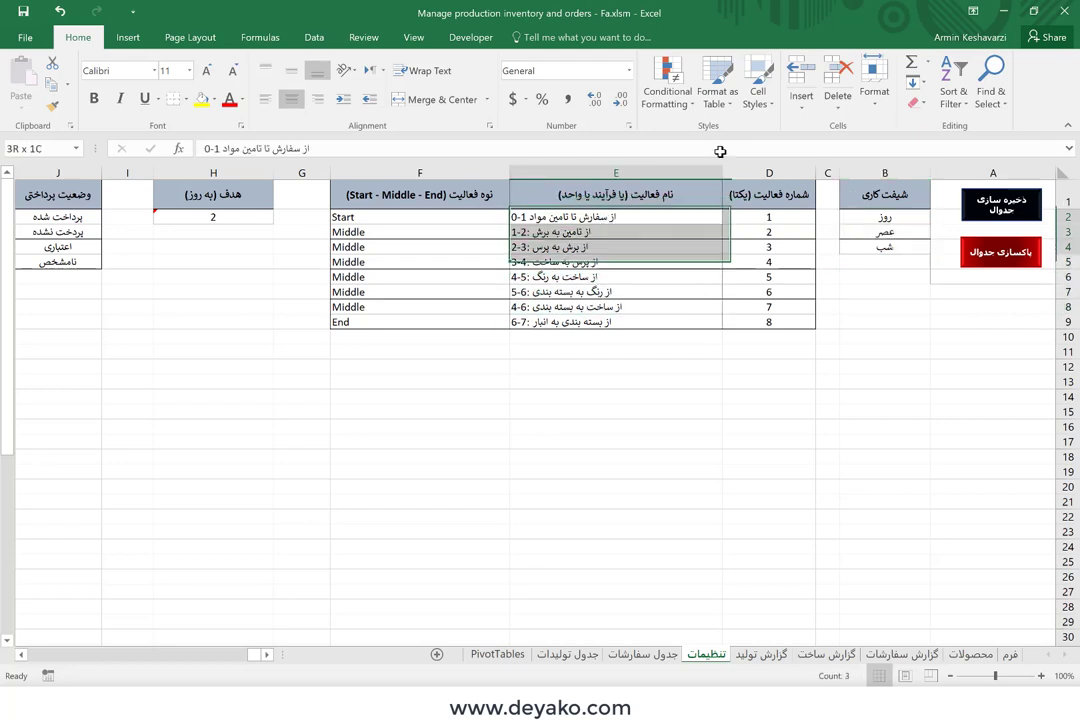
click(633, 208)
click(598, 217)
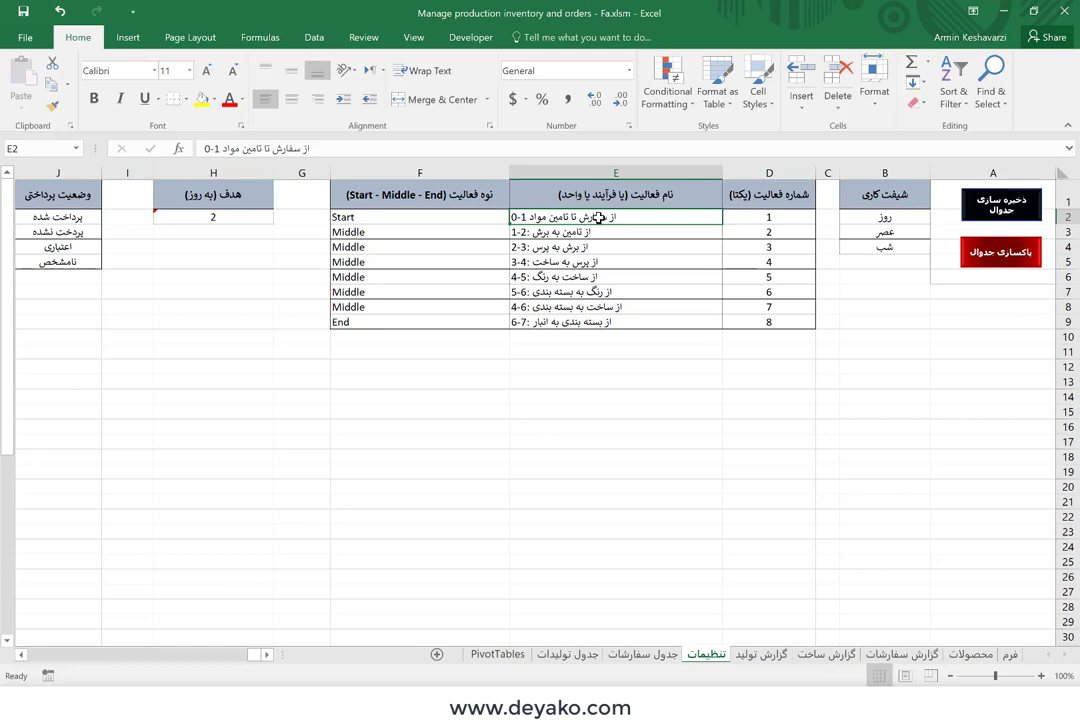
drag(598, 217, 650, 325)
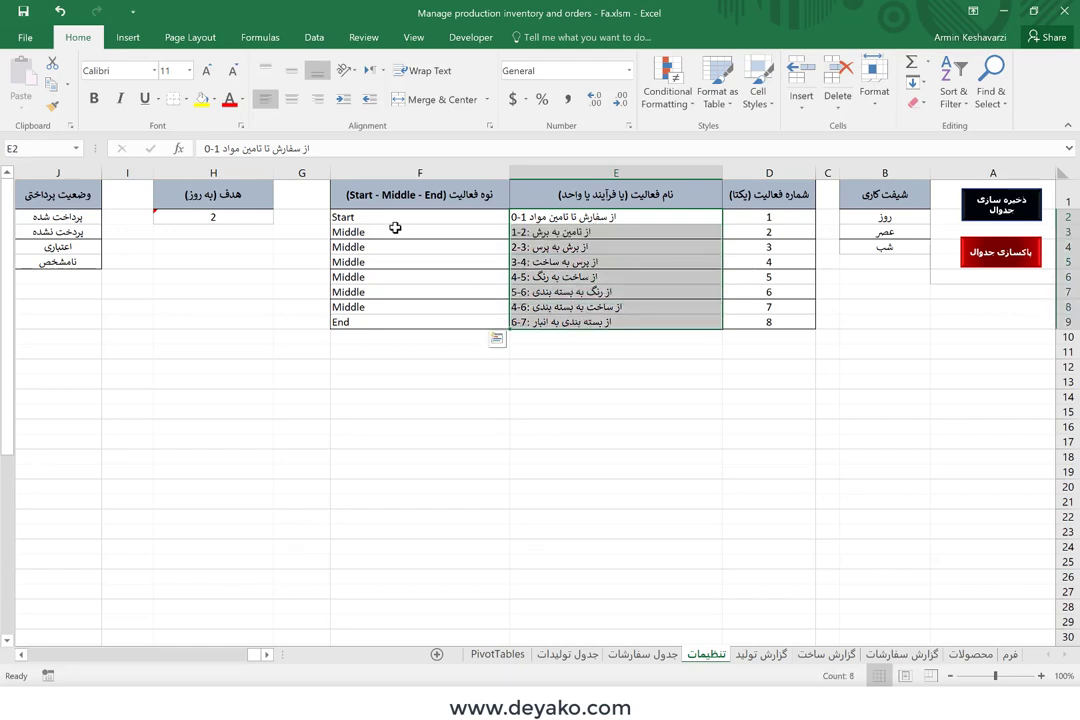
drag(391, 216, 379, 317)
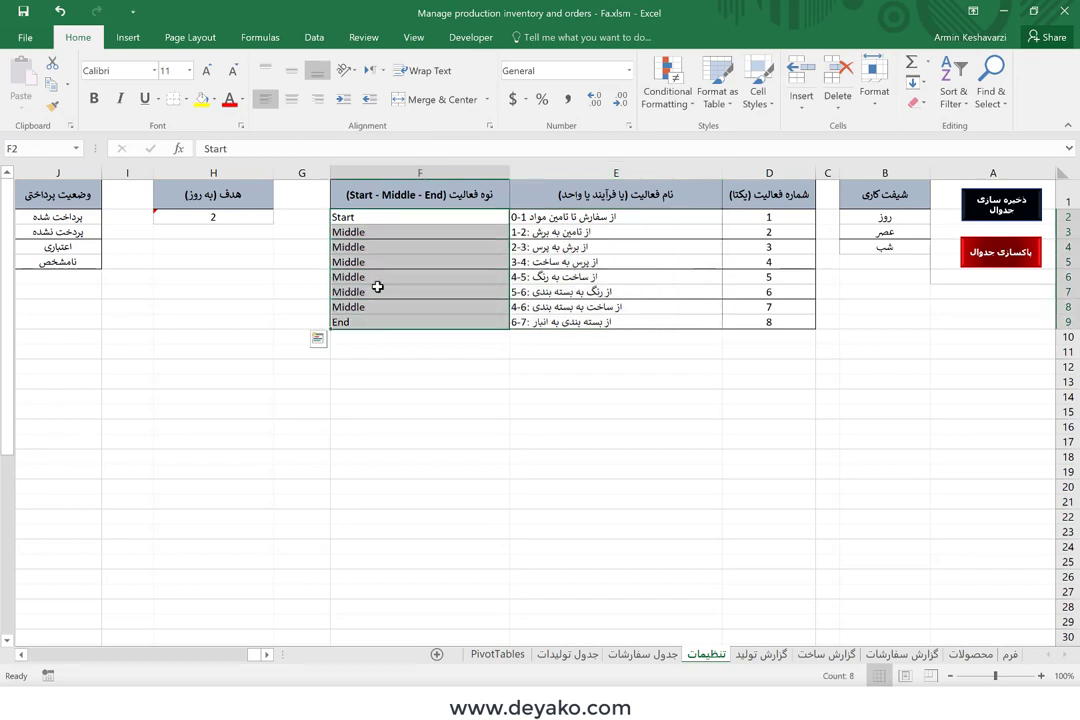
drag(534, 209, 494, 294)
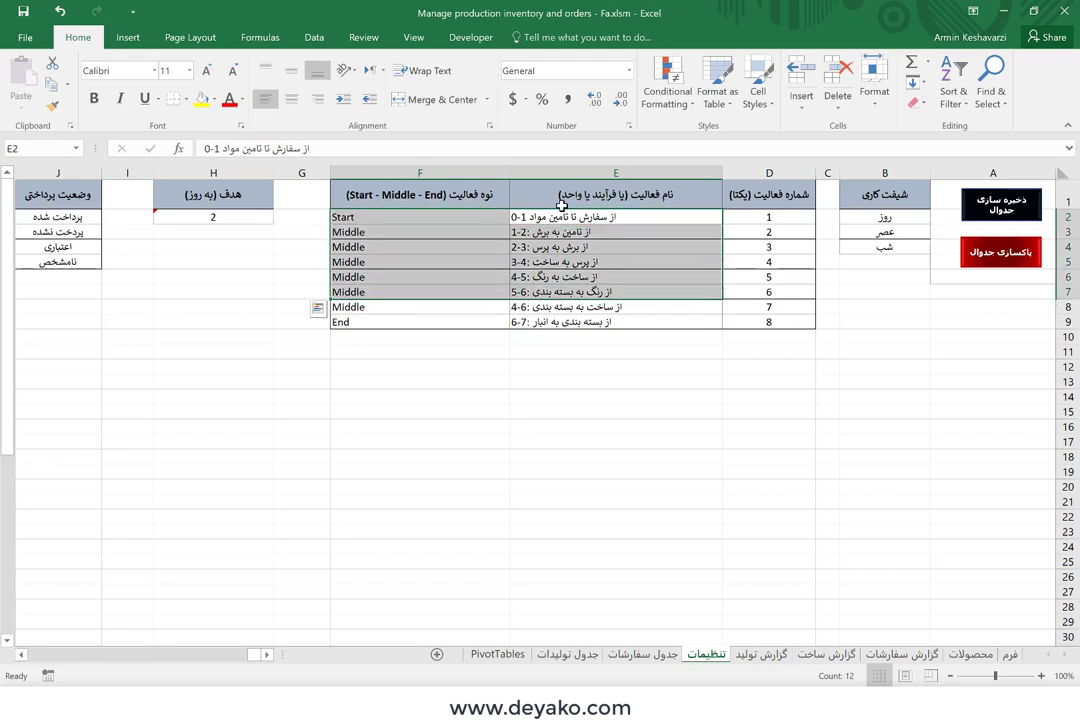
click(527, 219)
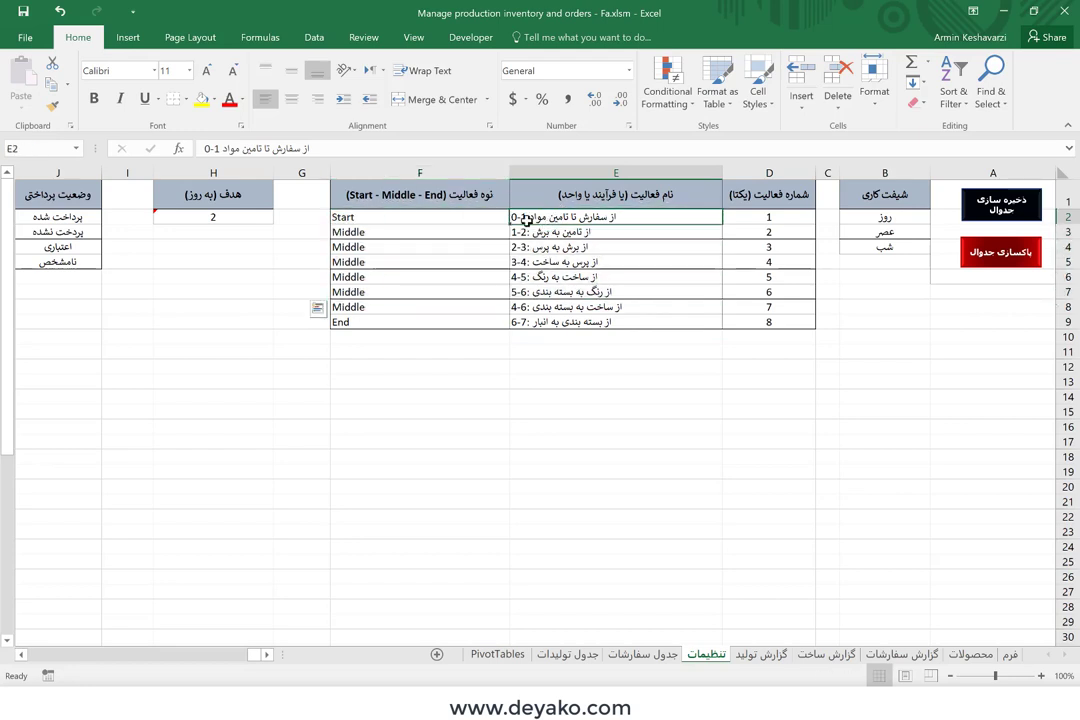
click(411, 216)
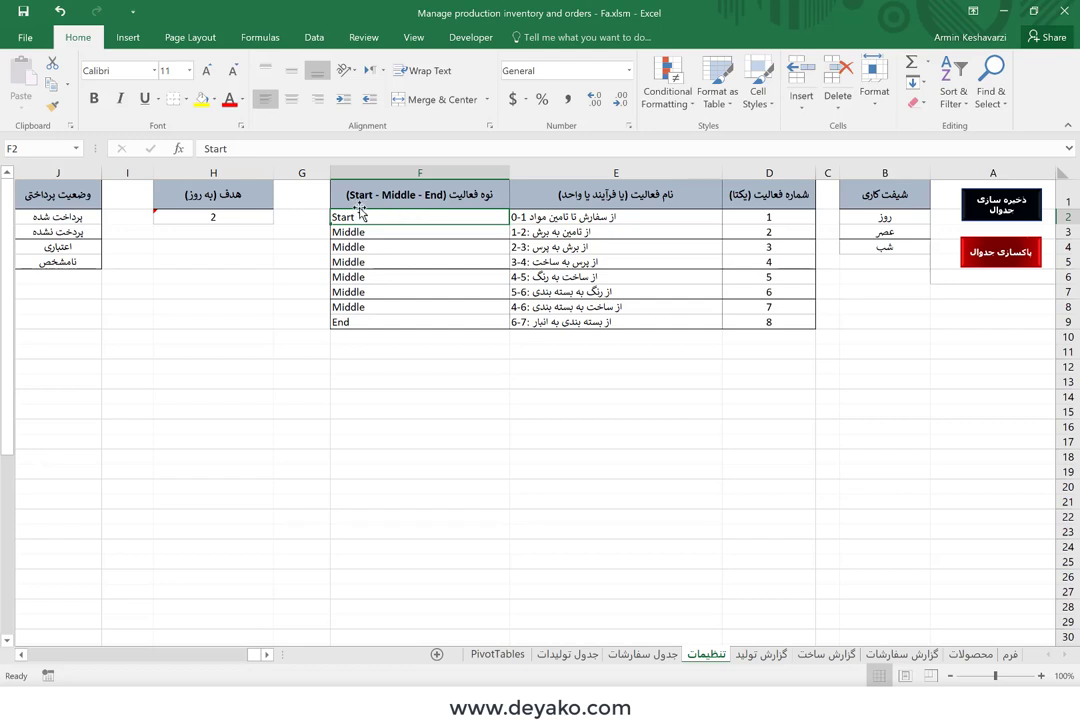
click(369, 231)
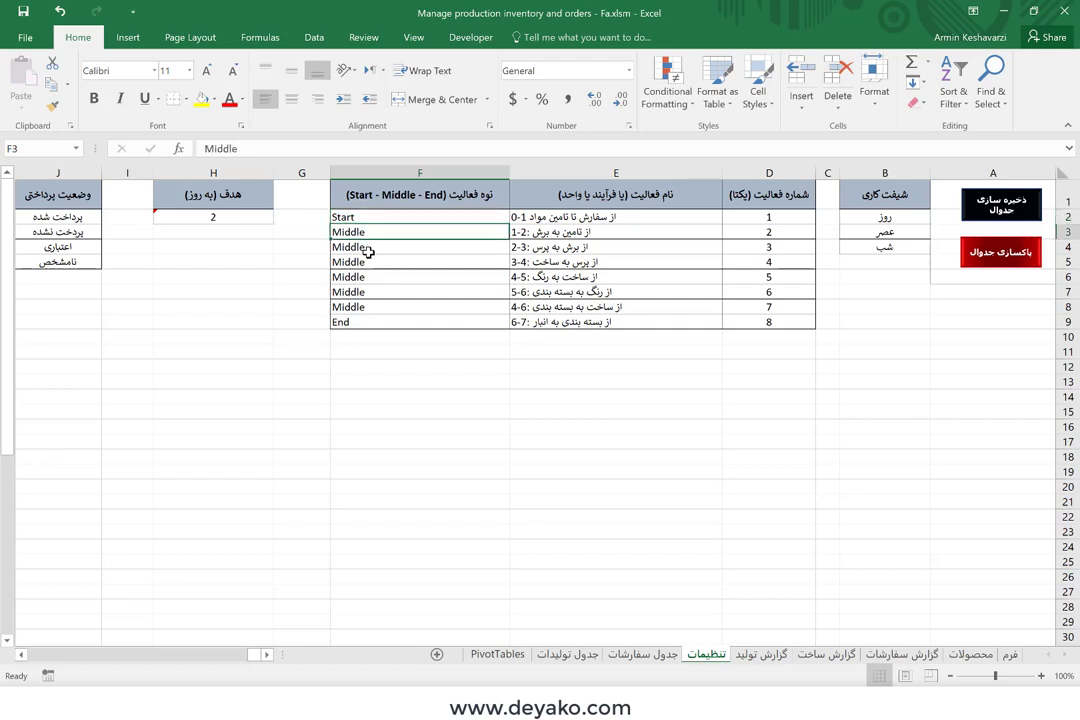
click(369, 247)
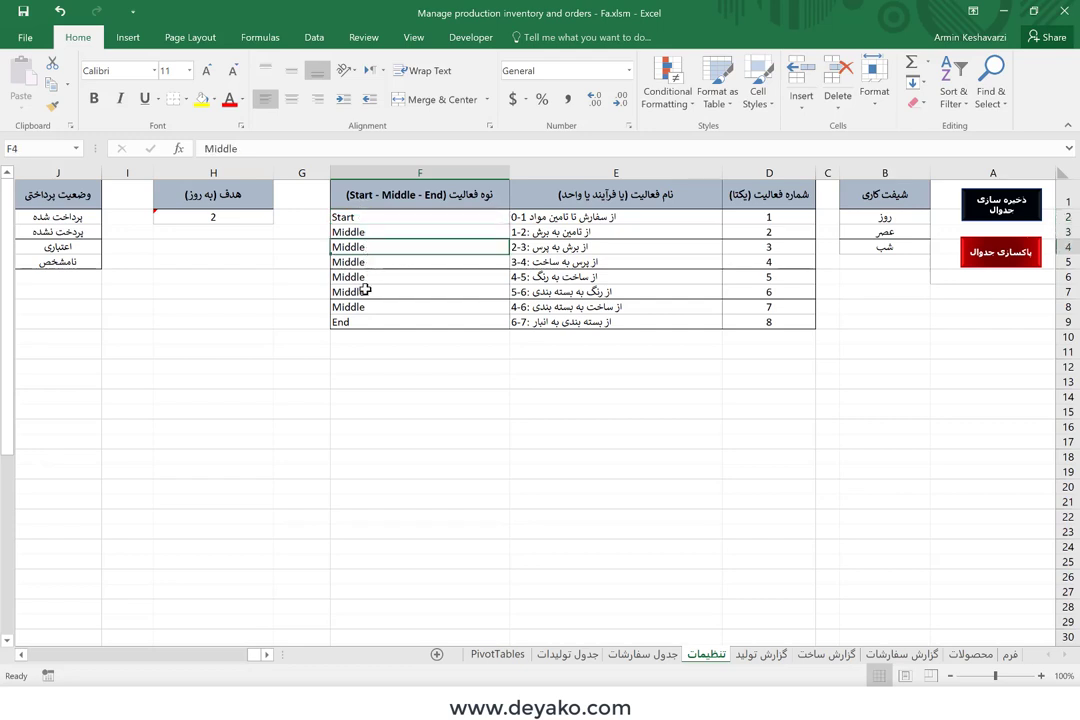
click(410, 233)
drag(410, 233, 400, 307)
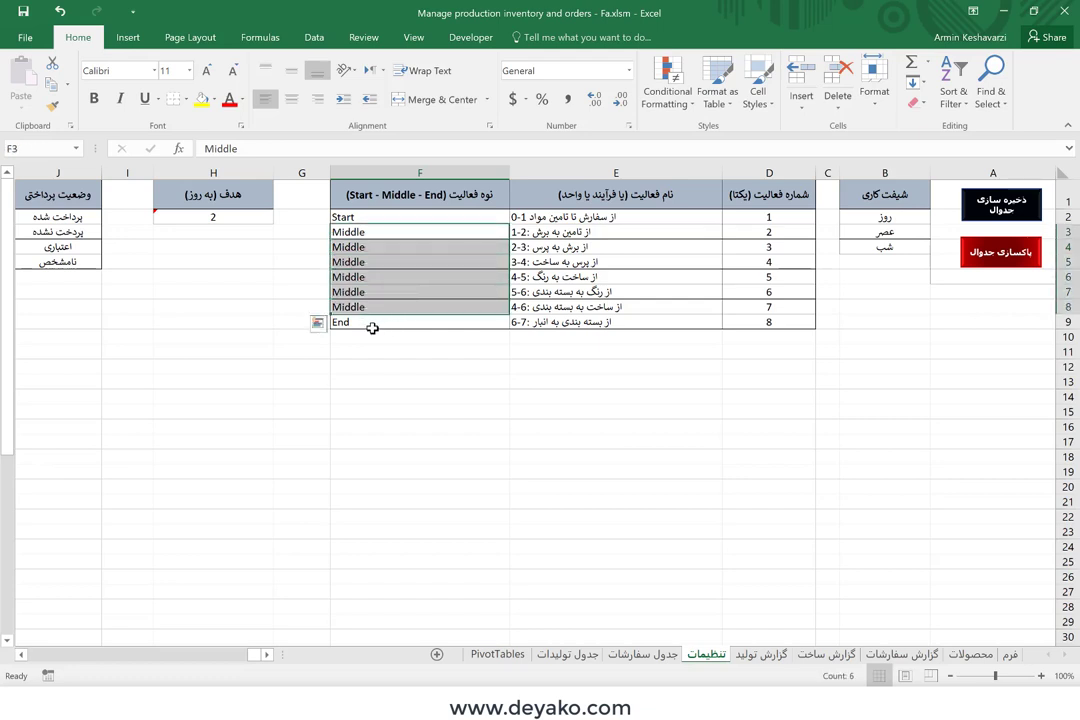
click(375, 327)
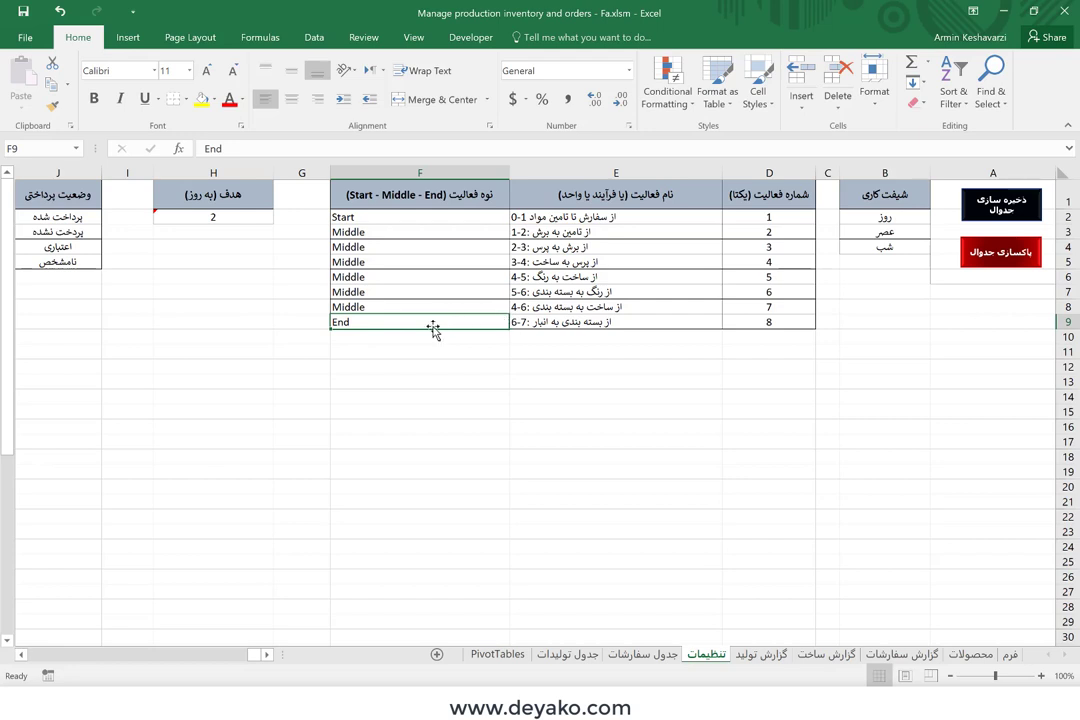
scroll(224, 311, left, 3)
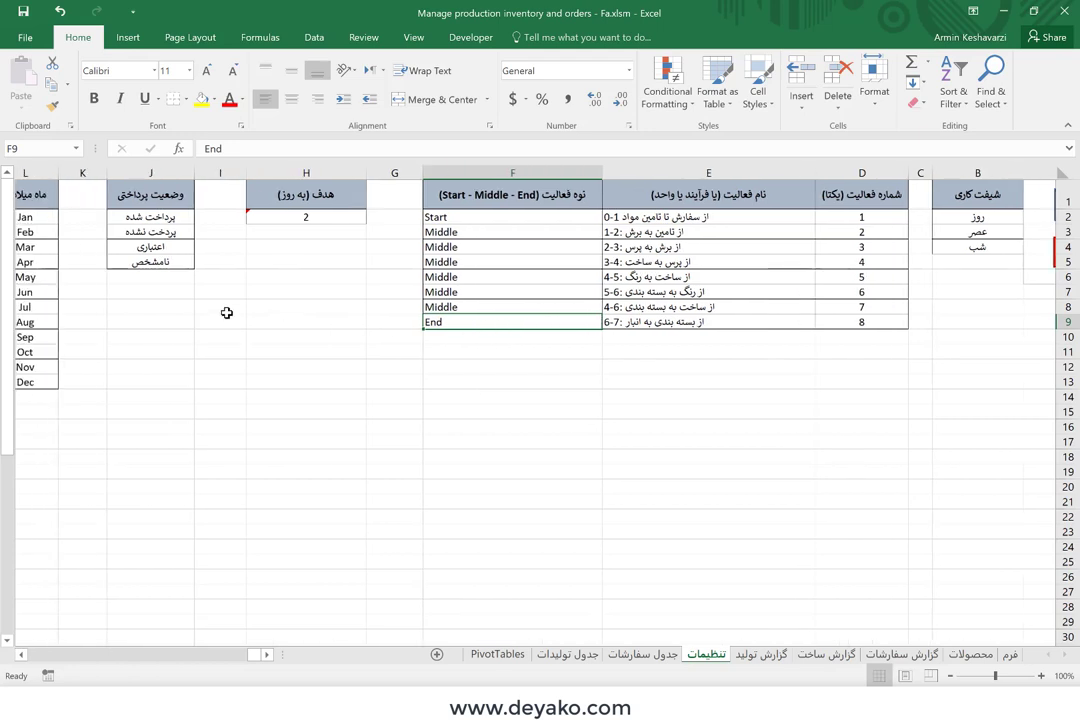
click(355, 216)
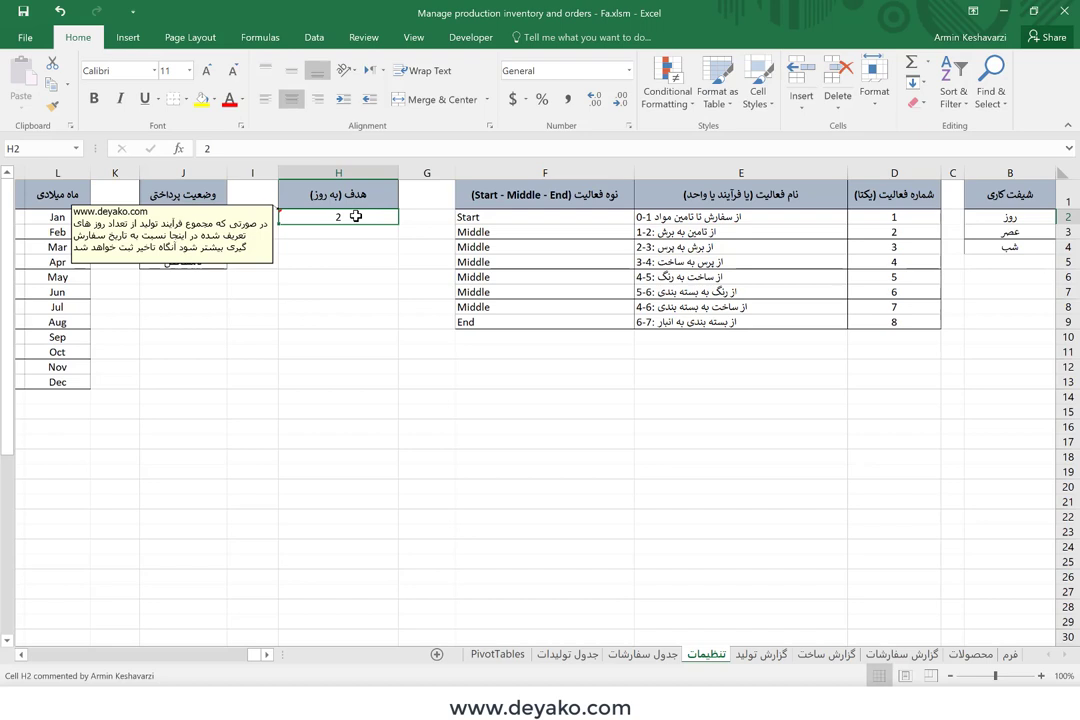
click(632, 323)
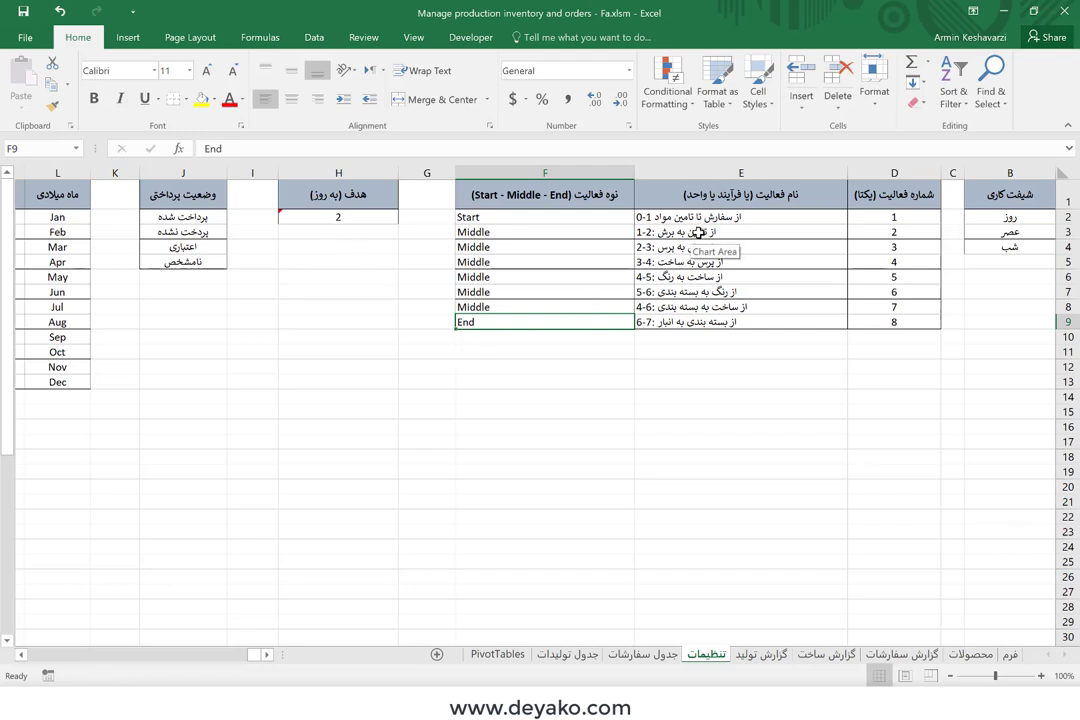
click(668, 322)
click(603, 329)
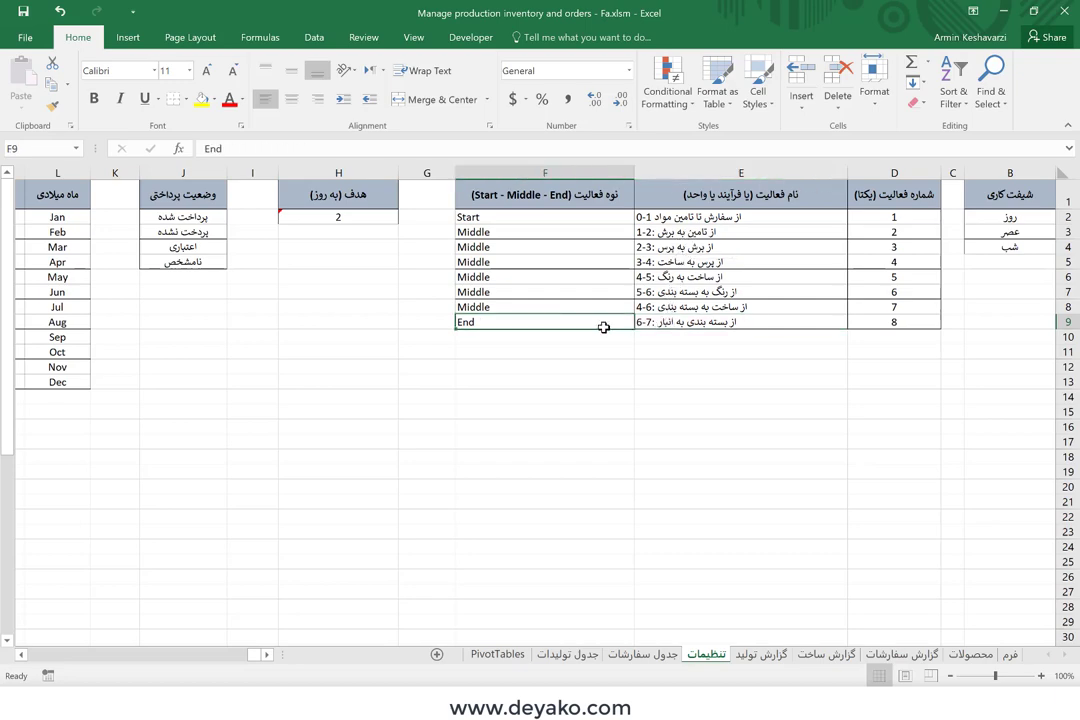
scroll(441, 369, left, 3)
scroll(477, 337, left, 3)
scroll(477, 337, left, 1)
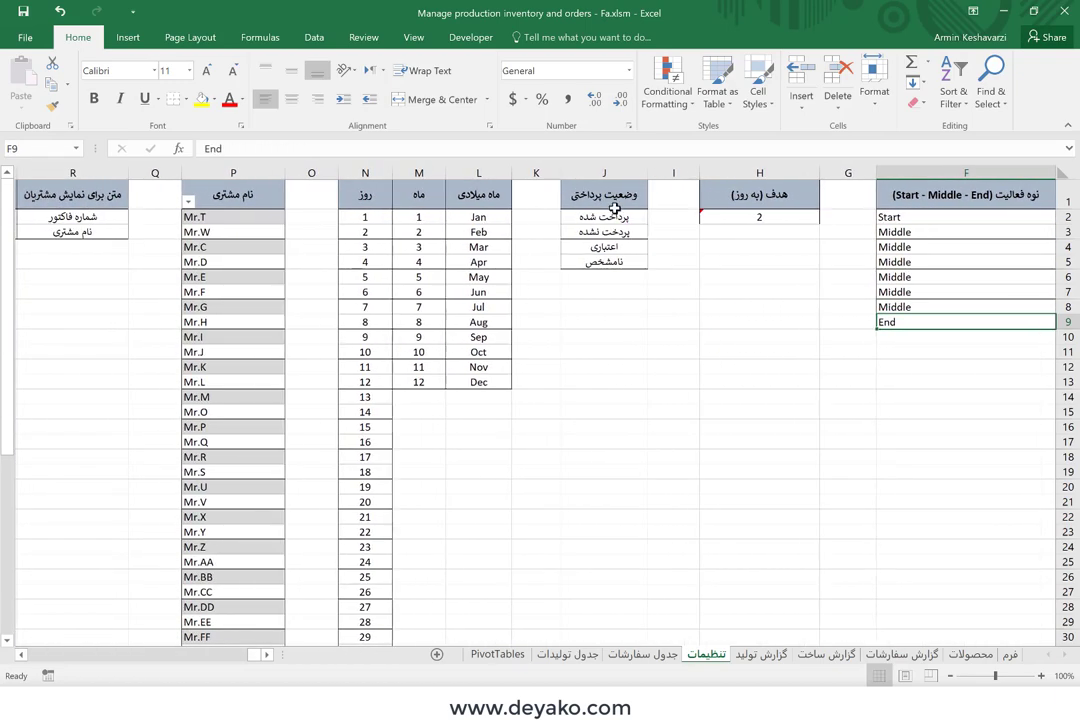
drag(604, 217, 609, 259)
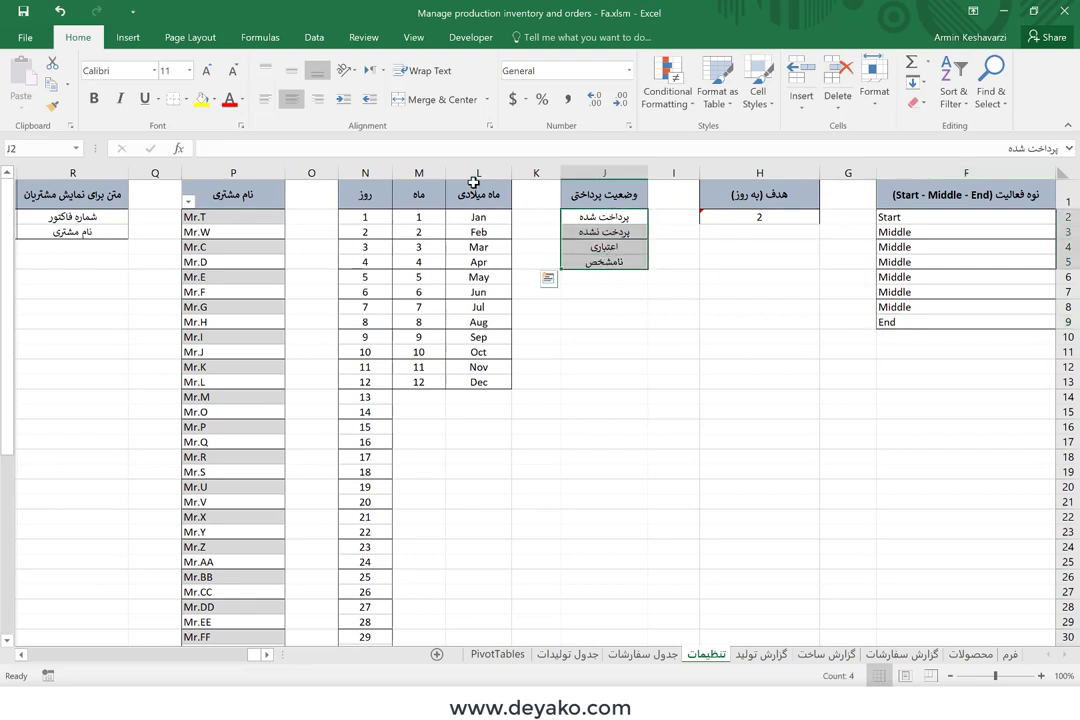
drag(476, 174, 385, 196)
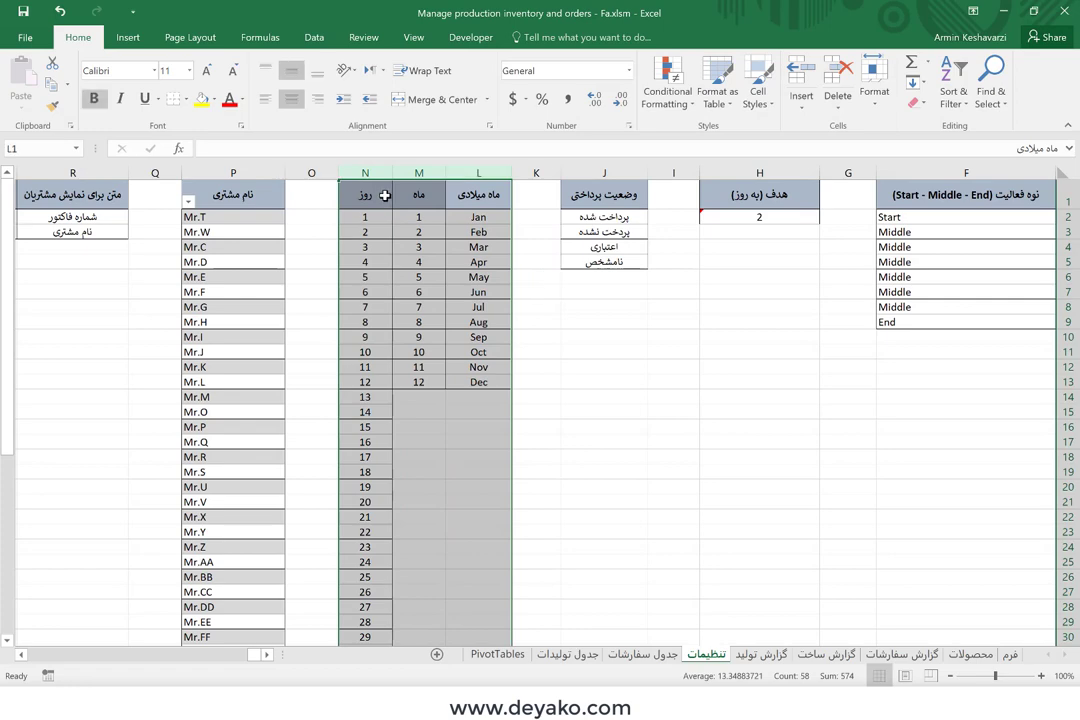
click(478, 216)
scroll(478, 216, left, 4)
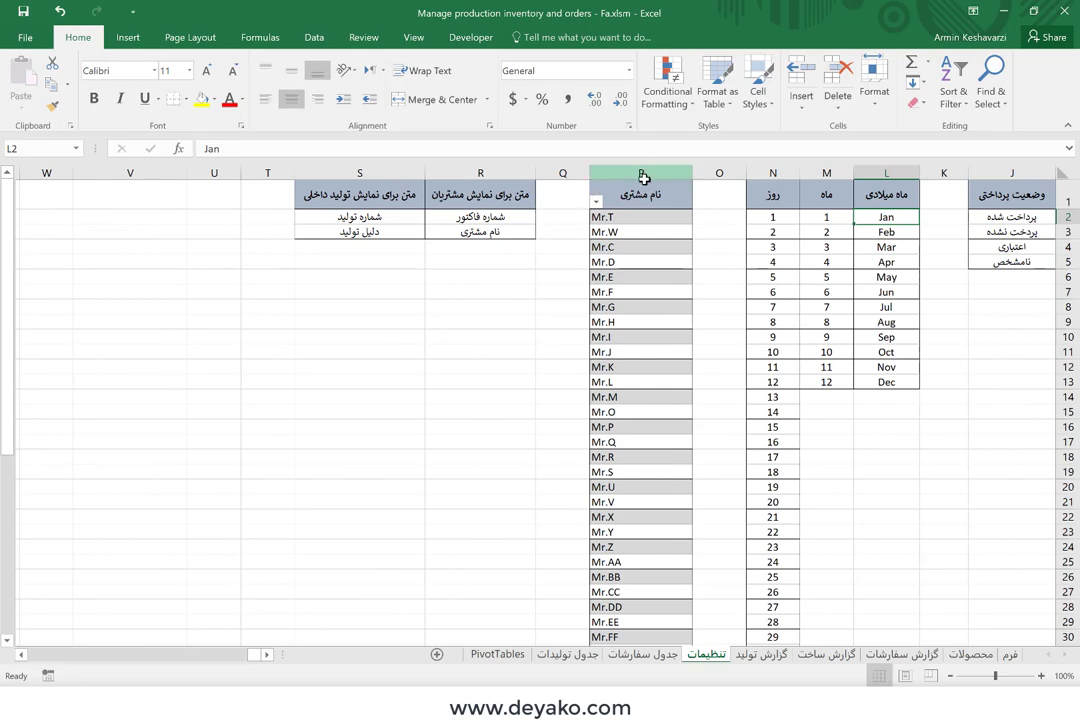
click(642, 174)
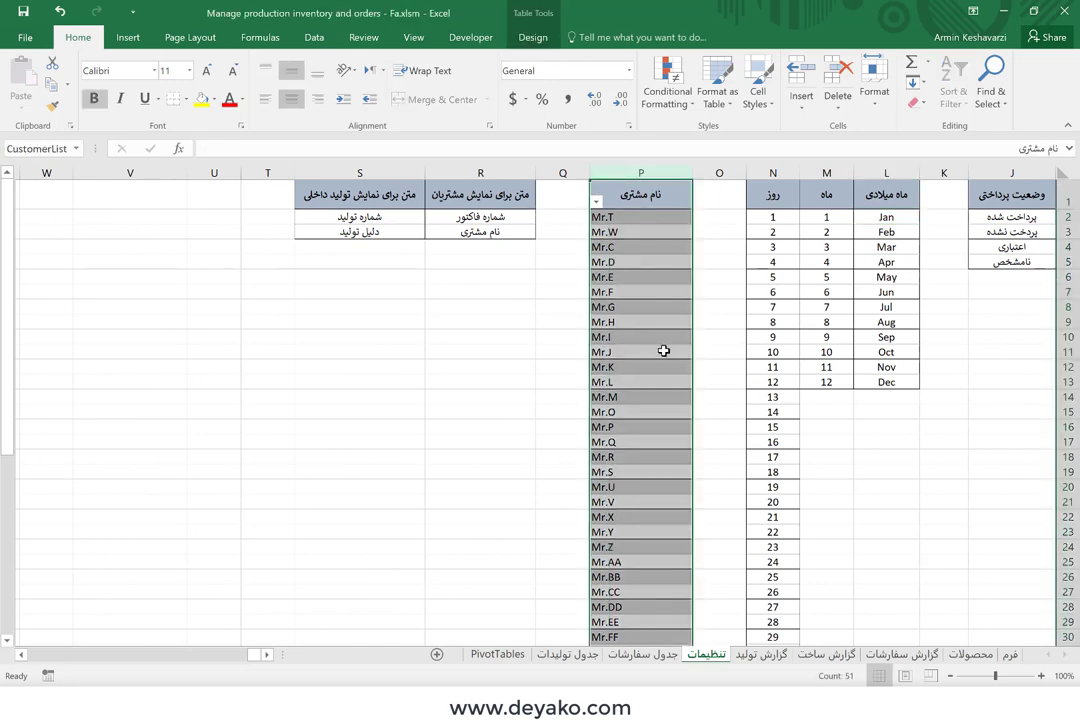
scroll(663, 351, right, 8)
scroll(663, 351, right, 3)
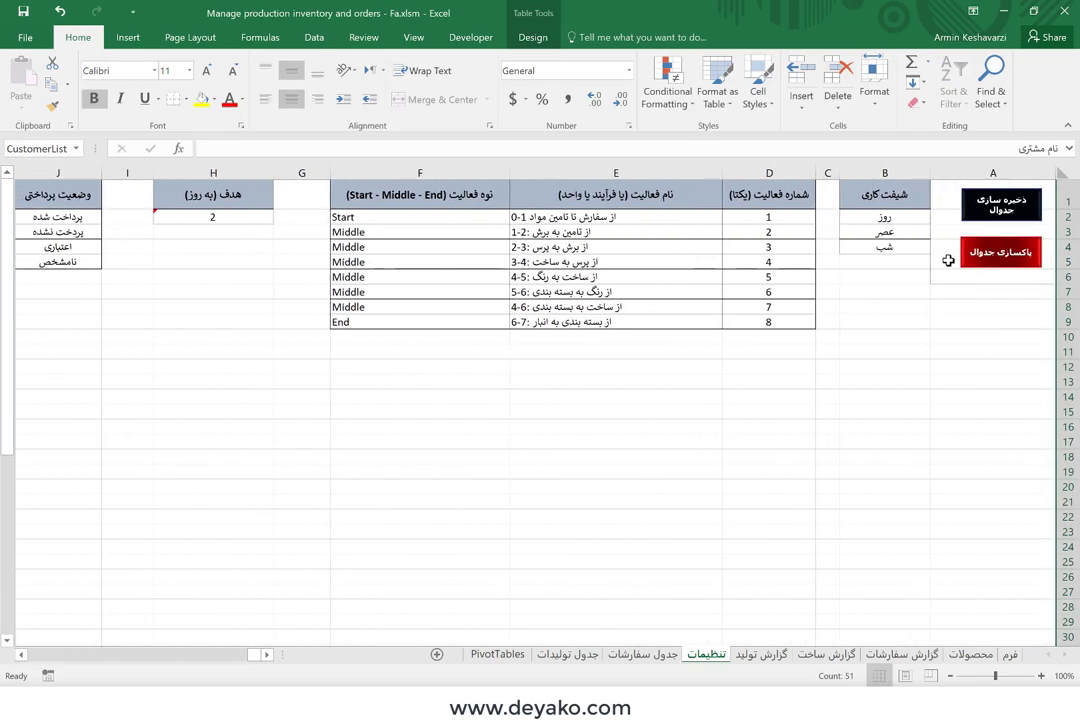
Step: Reset all the workbook's tables, including the Product table
click(984, 264)
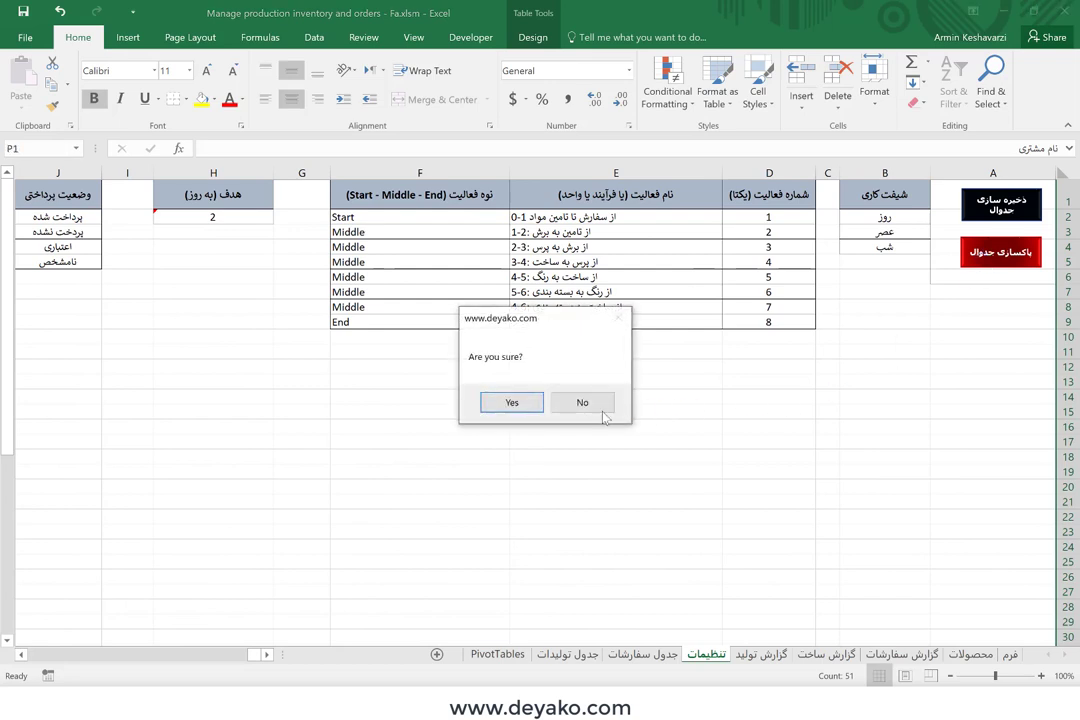
click(518, 404)
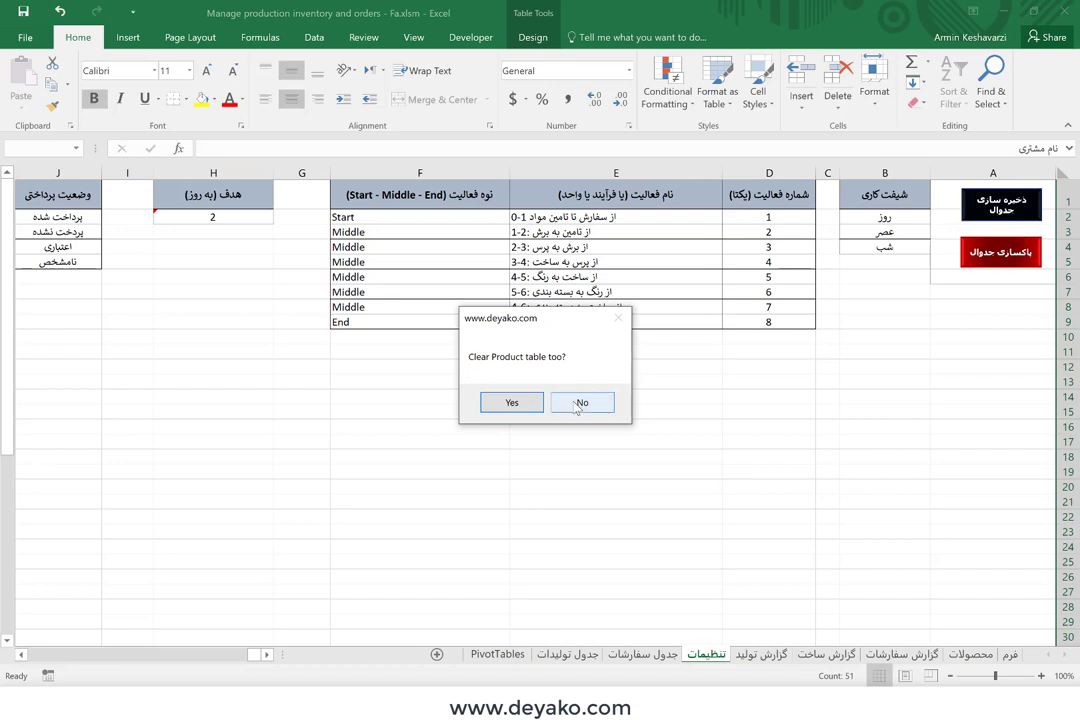
click(518, 405)
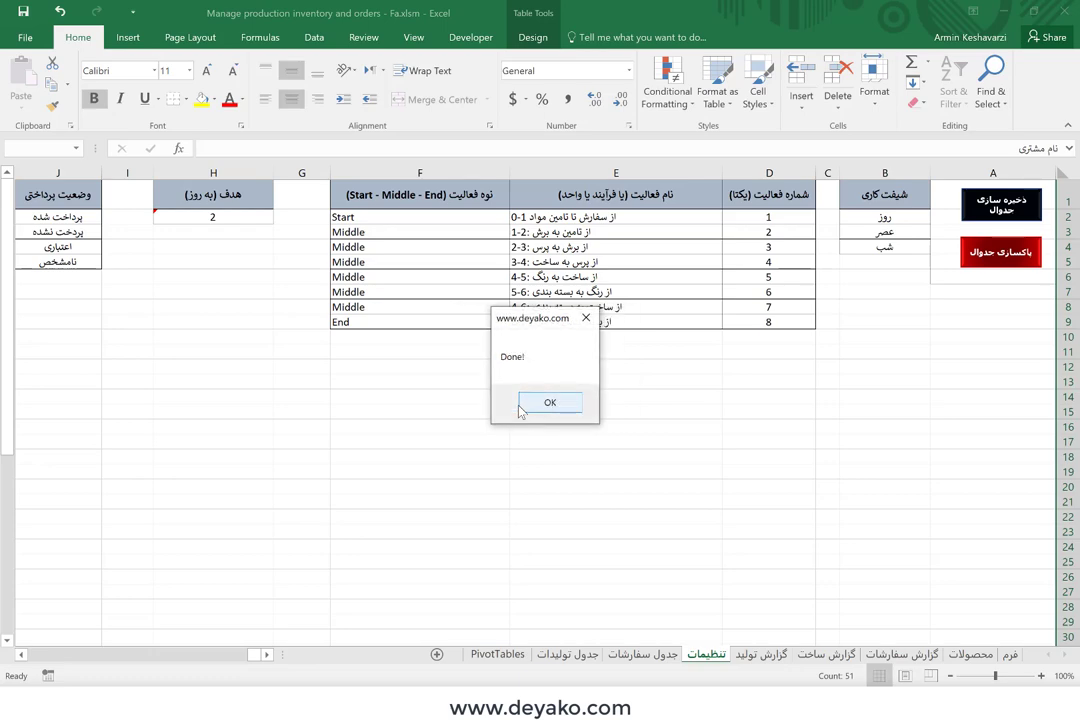
click(537, 405)
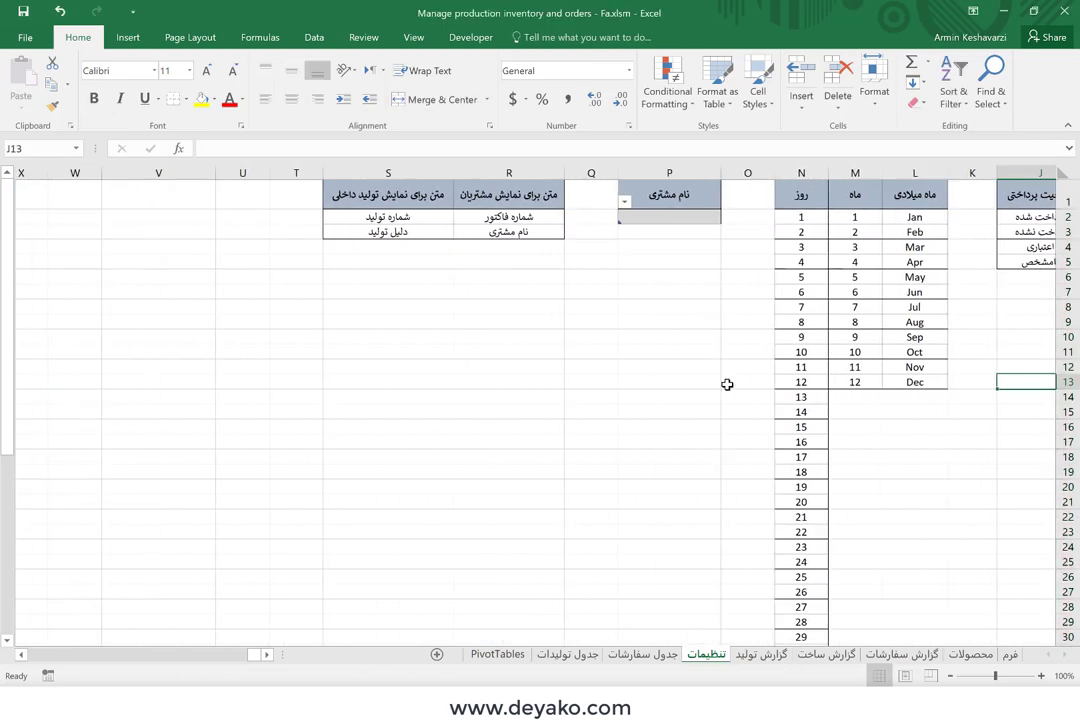
Step: Enter two customer names into P2 and P3 of the customer list, then open the فرم form
click(607, 216)
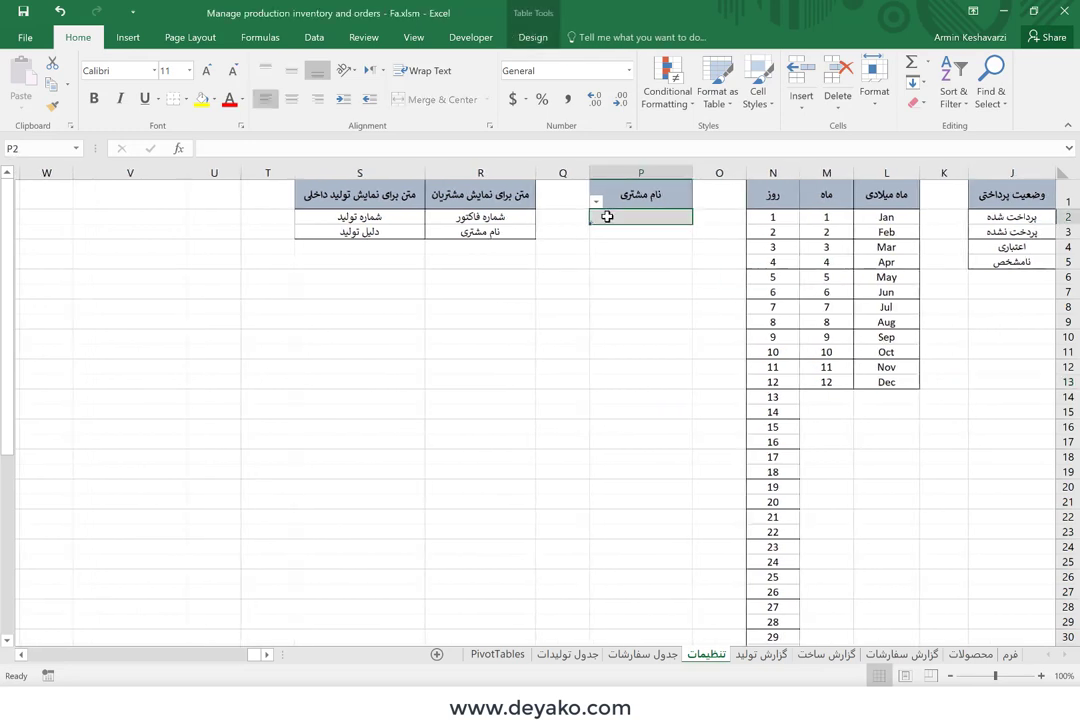
text(H)
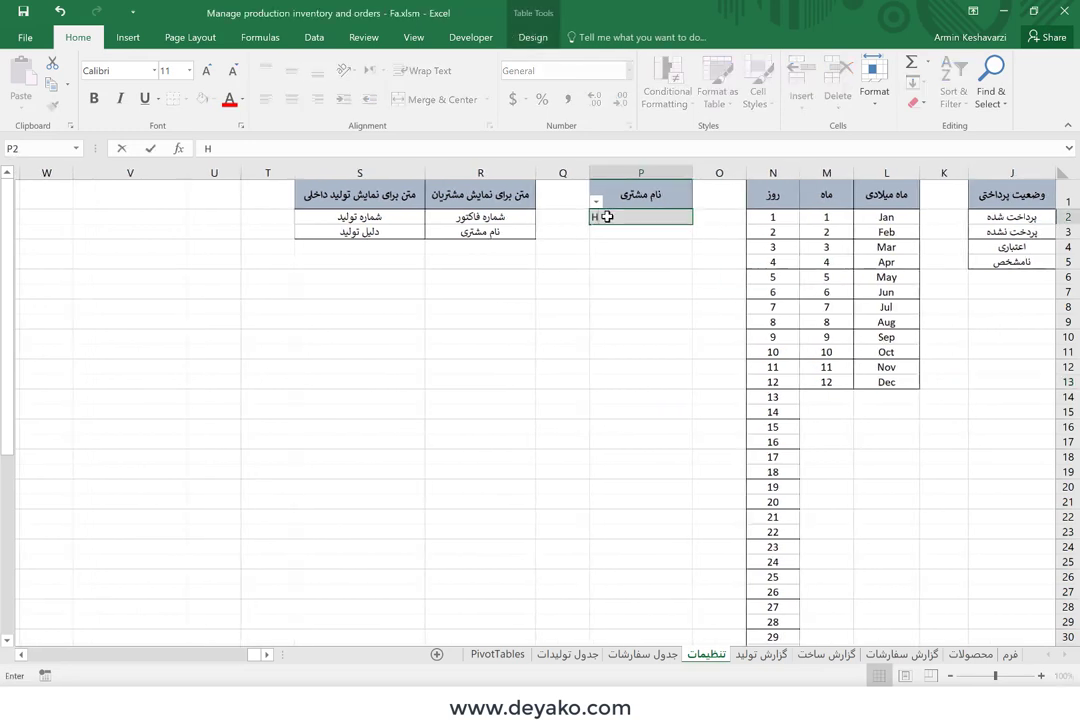
text(vld)
key(BackSpace)
key(BackSpace)
text(Arm)
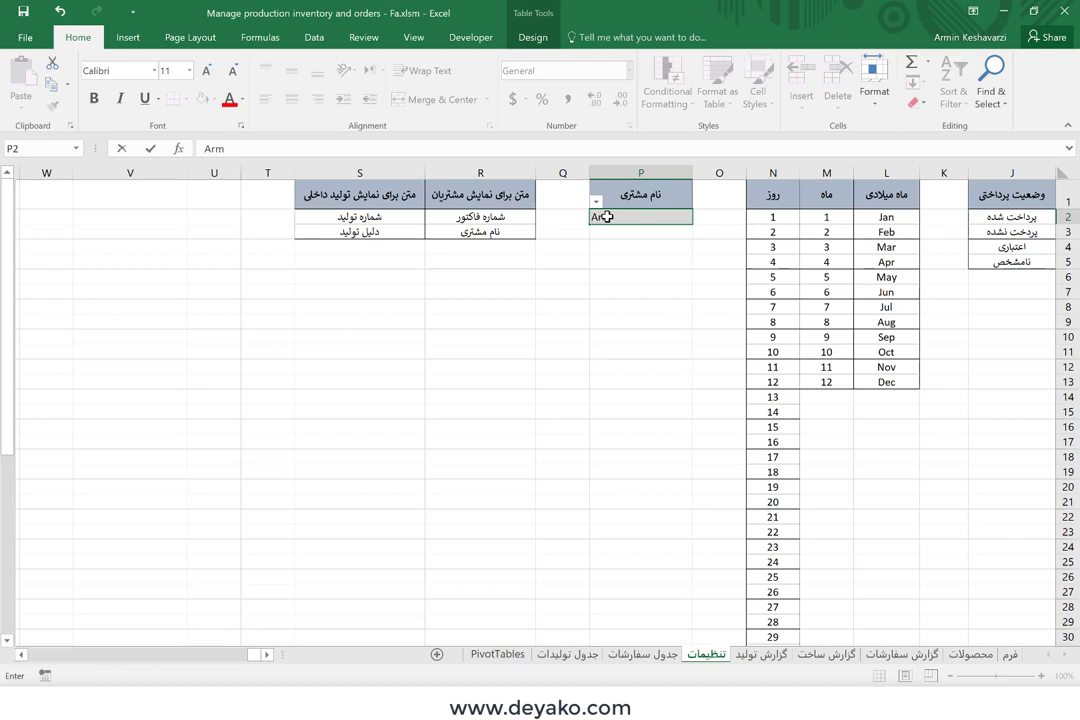
text(in)
key(Return)
text(R)
key(BackSpace)
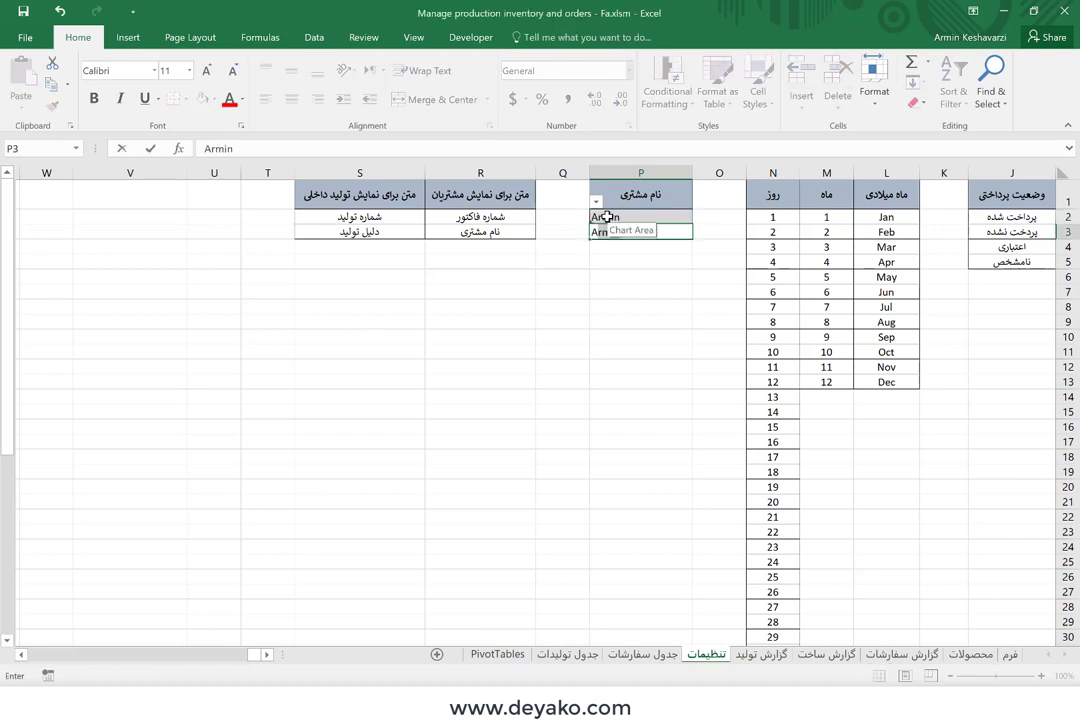
text(Arash)
key(Return)
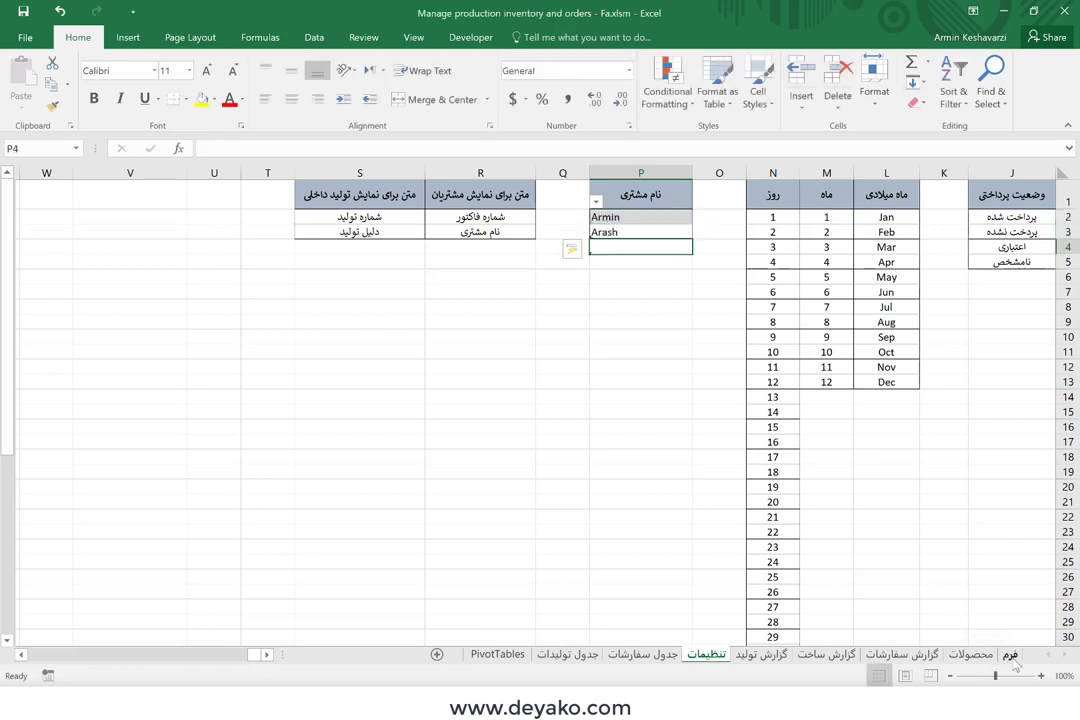
click(1011, 656)
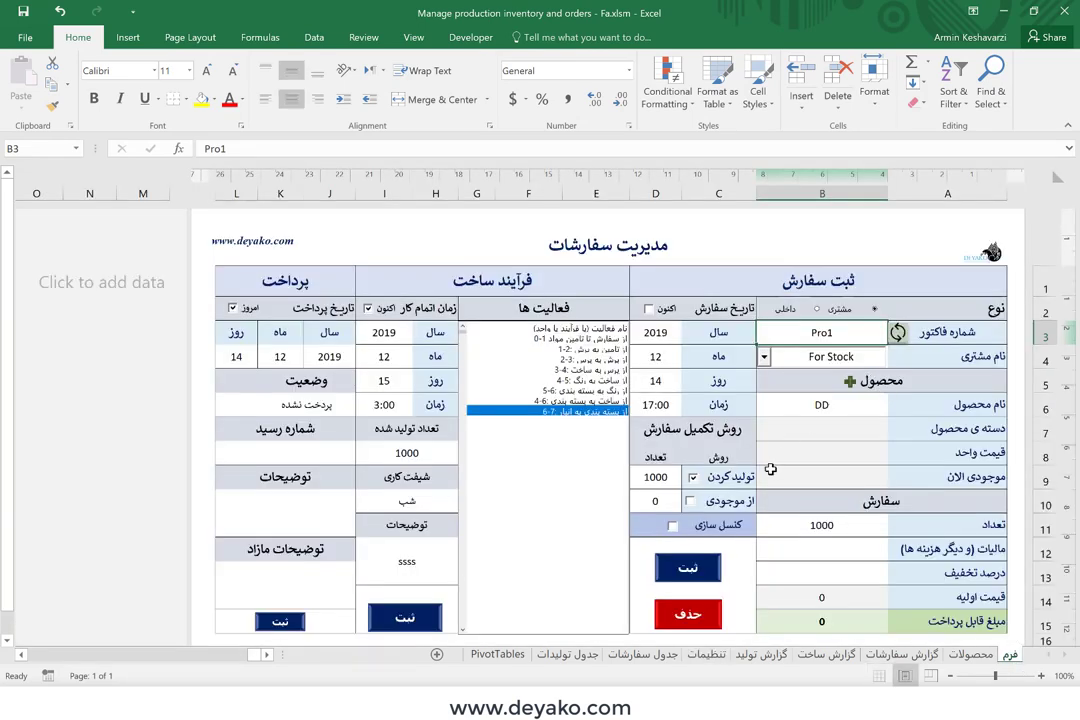
Step: Submit the order, acknowledge both messages, and close the product window for DD without saving
click(690, 567)
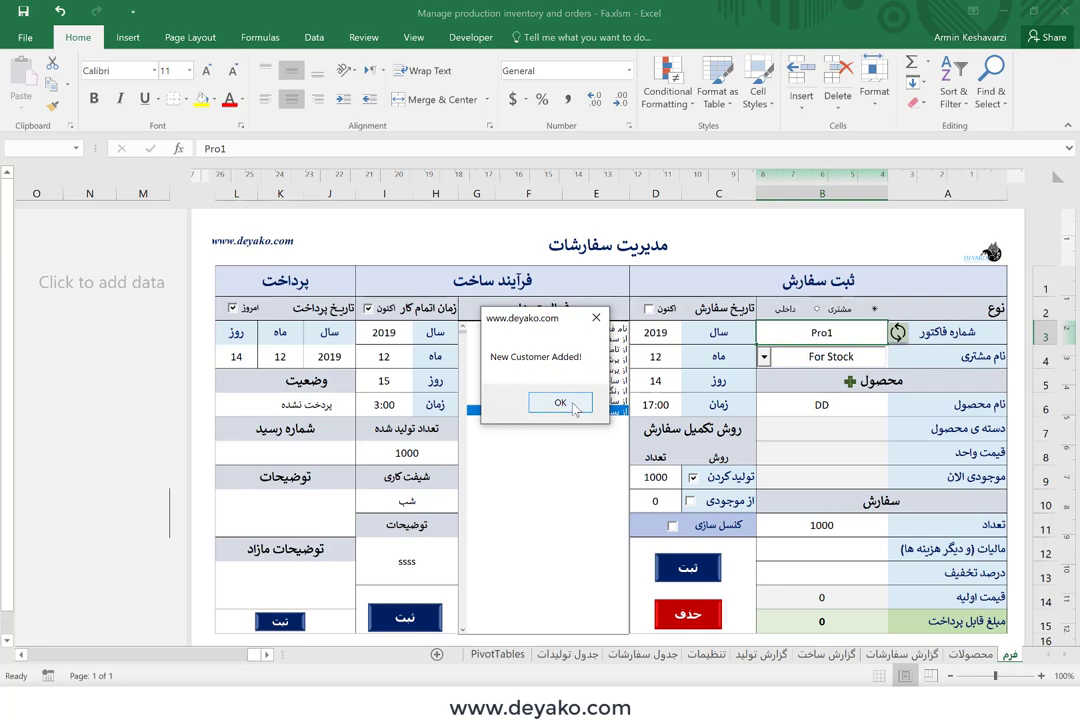
click(560, 402)
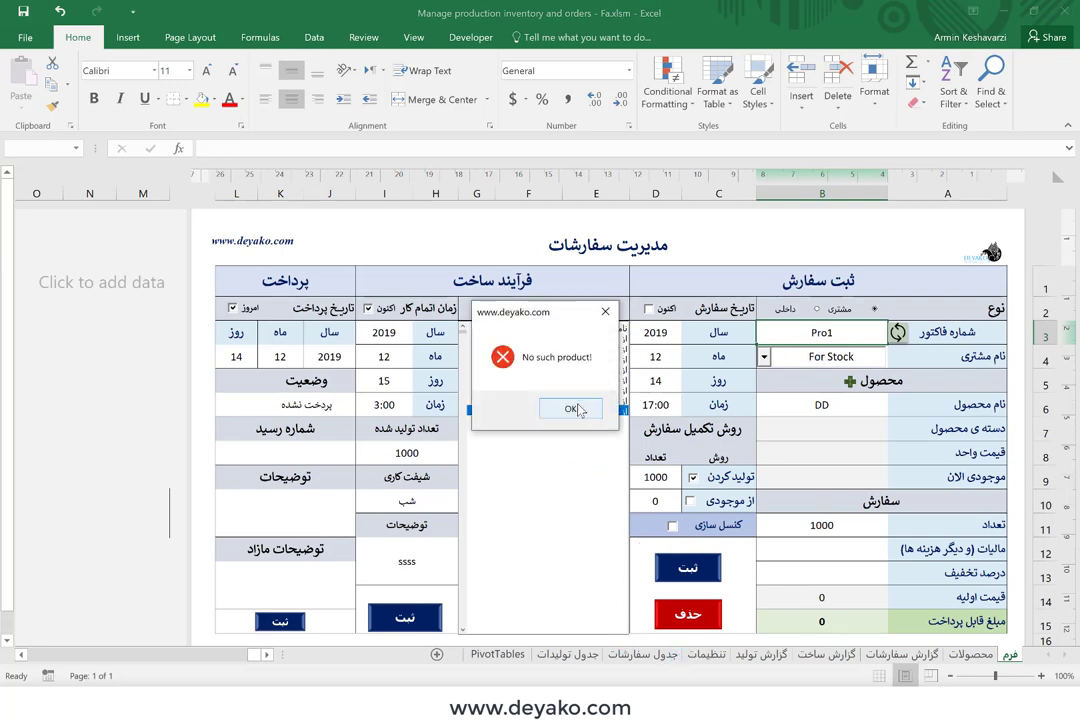
click(570, 408)
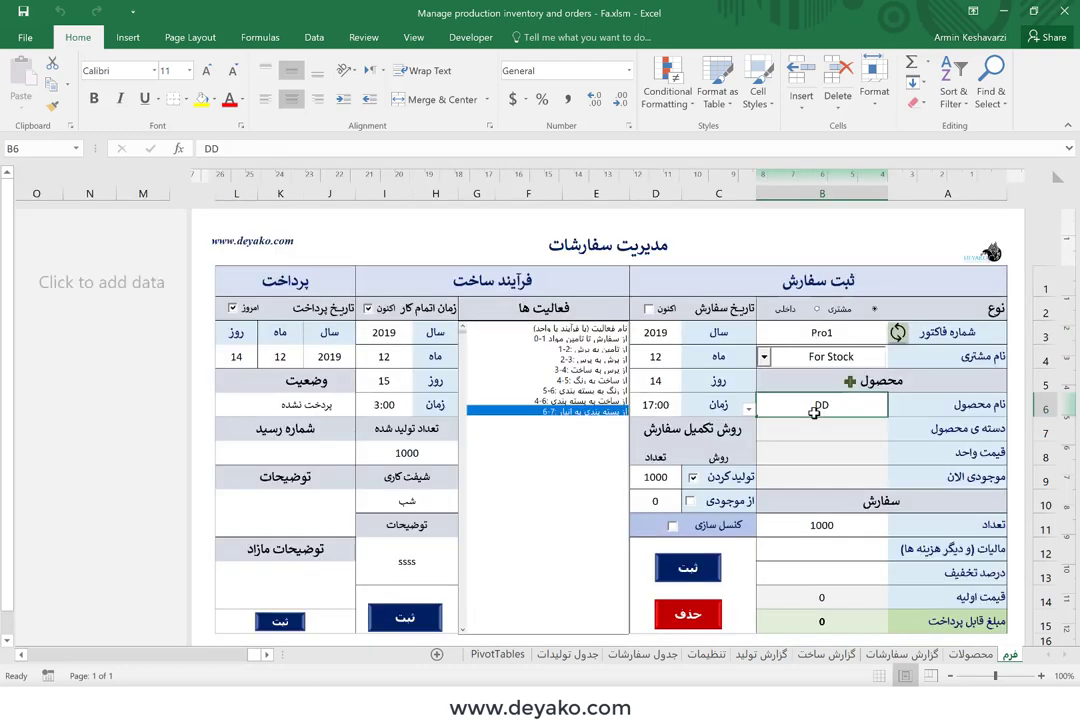
click(851, 382)
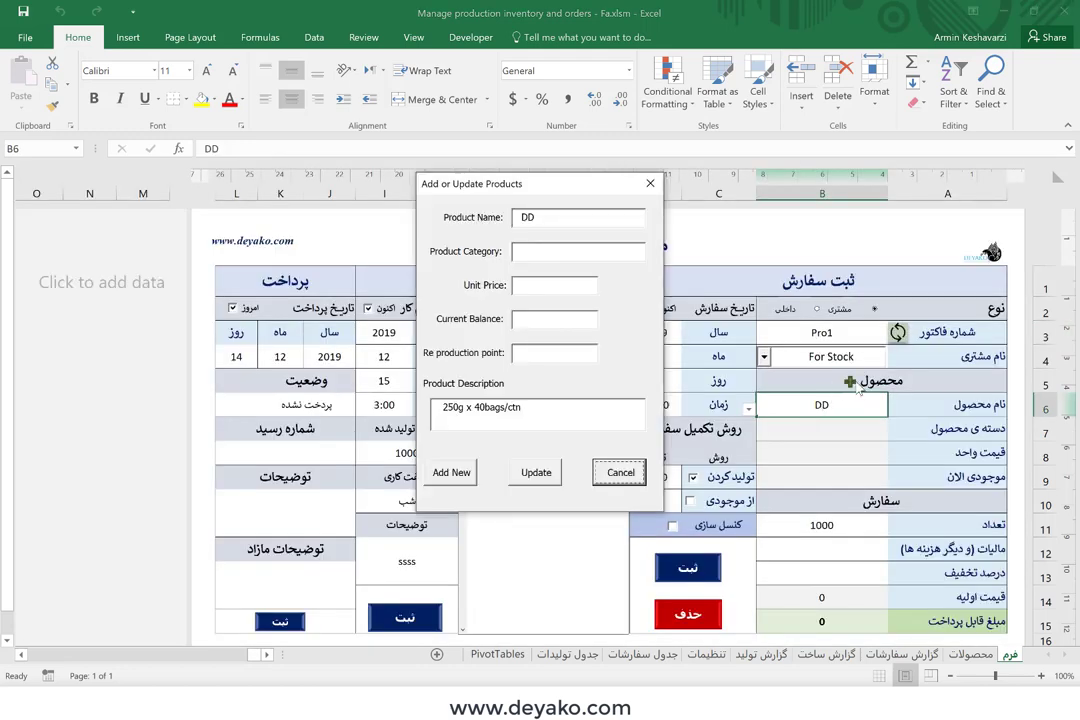
click(620, 473)
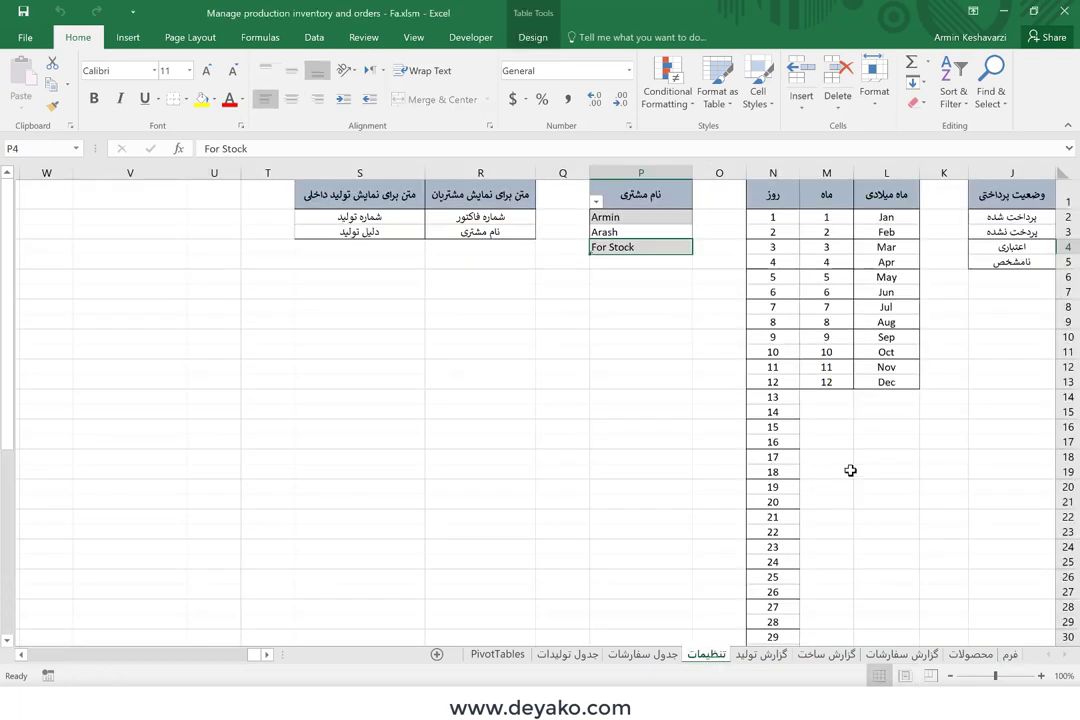
Step: Scroll the settings sheet to see For Stock as the third customer-list entry
scroll(850, 470, left, 1)
scroll(850, 470, left, 2)
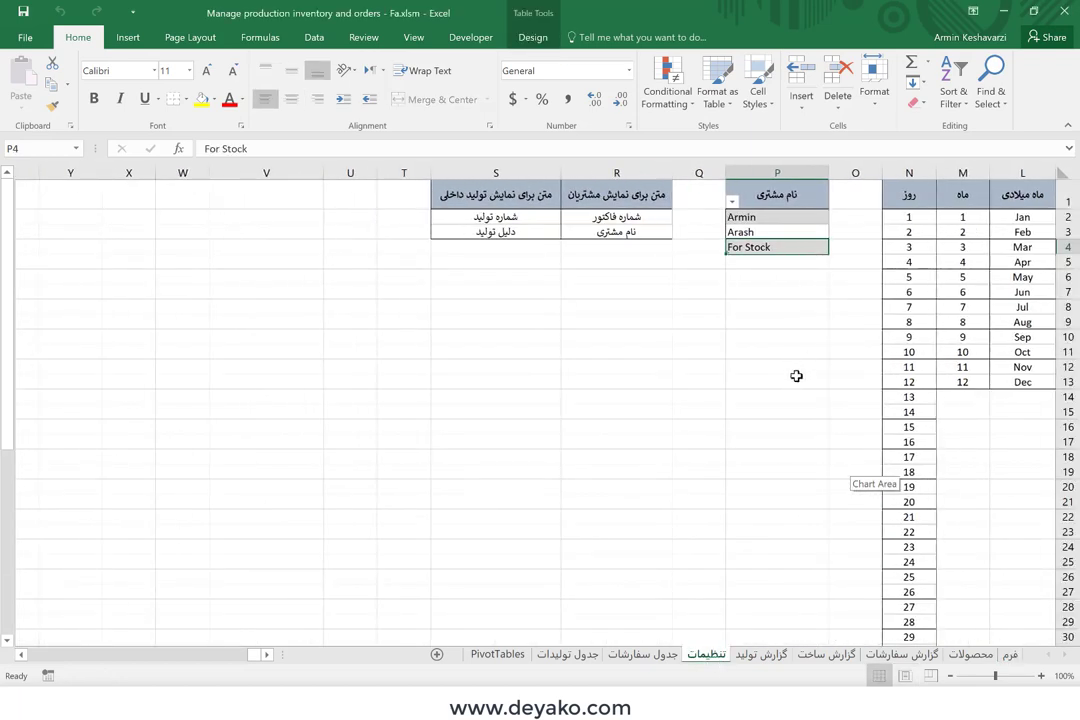
scroll(796, 376, left, 1)
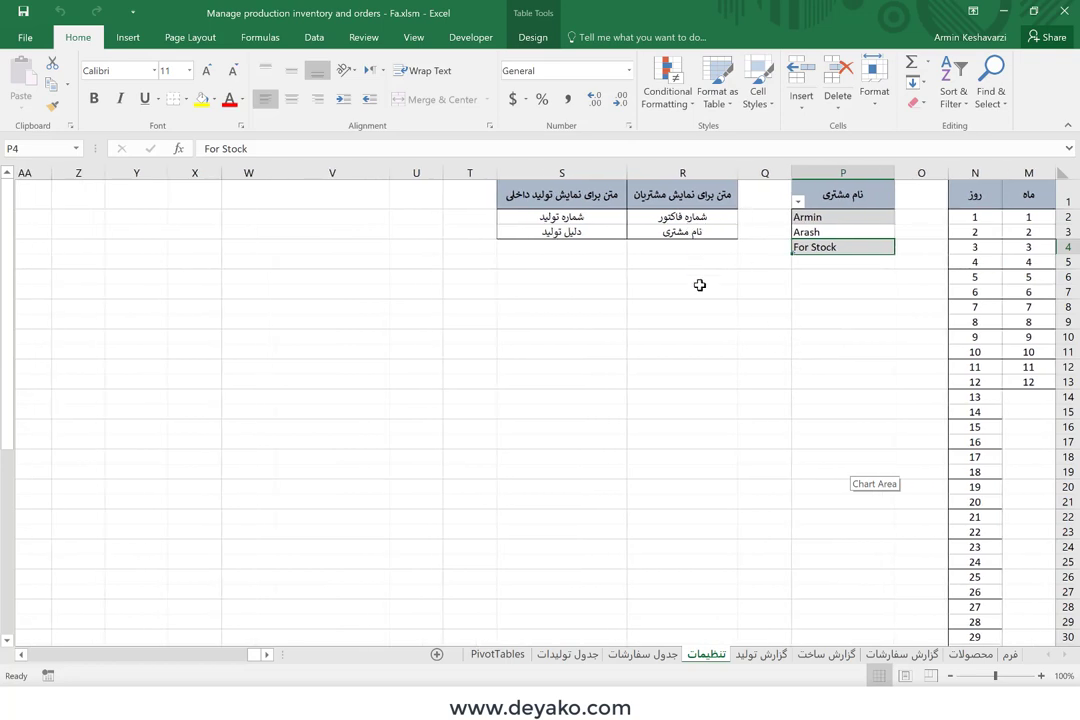
Step: Toggle the form's order type to internal production and back, then open جدول تولیدات
click(1009, 655)
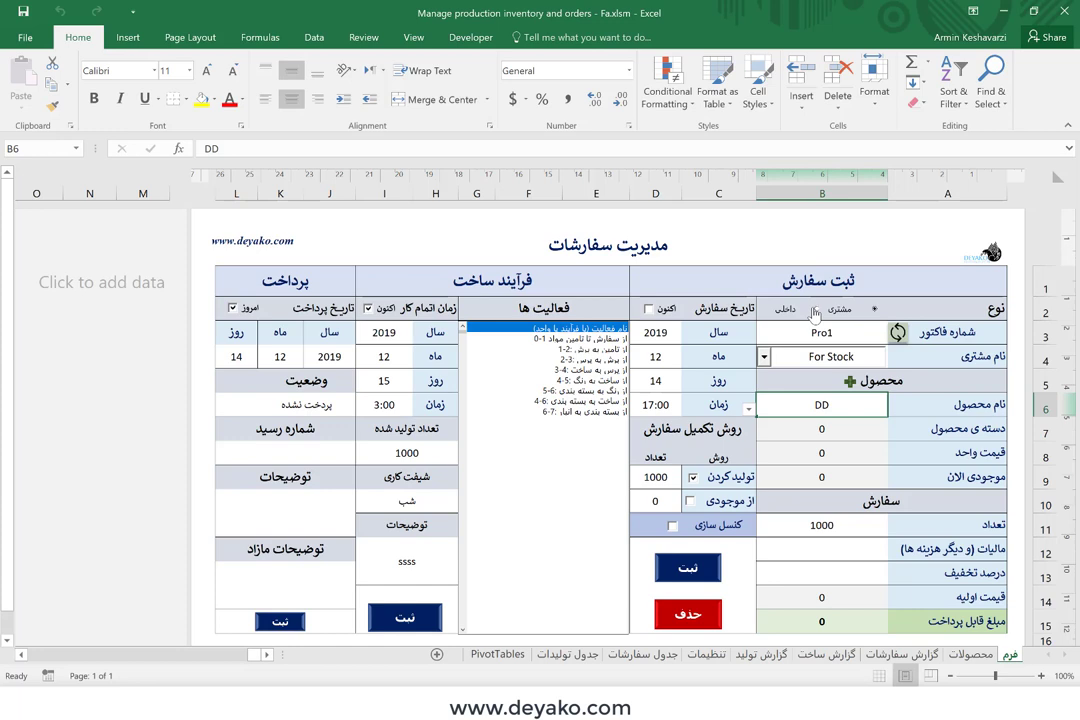
click(816, 309)
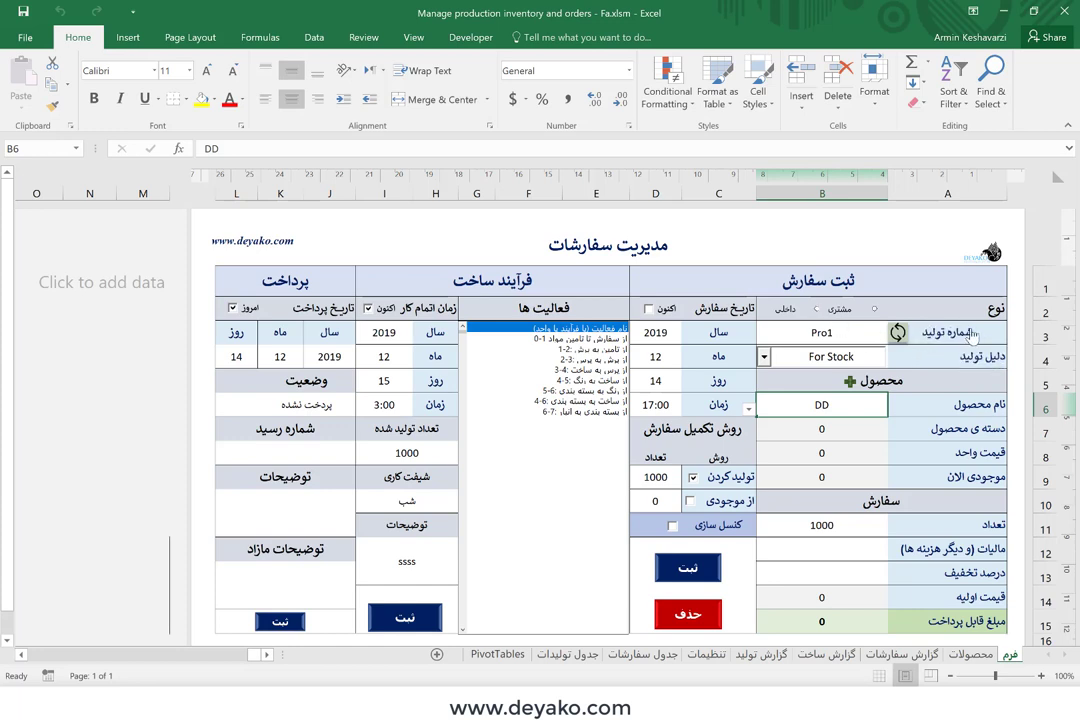
click(874, 310)
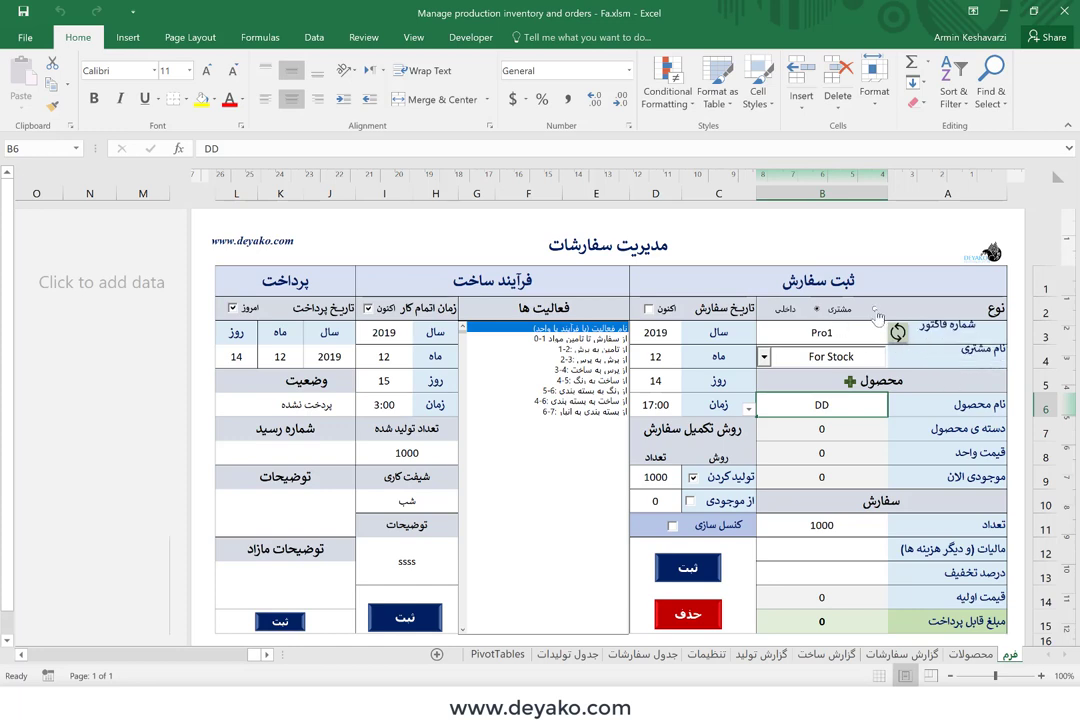
click(553, 657)
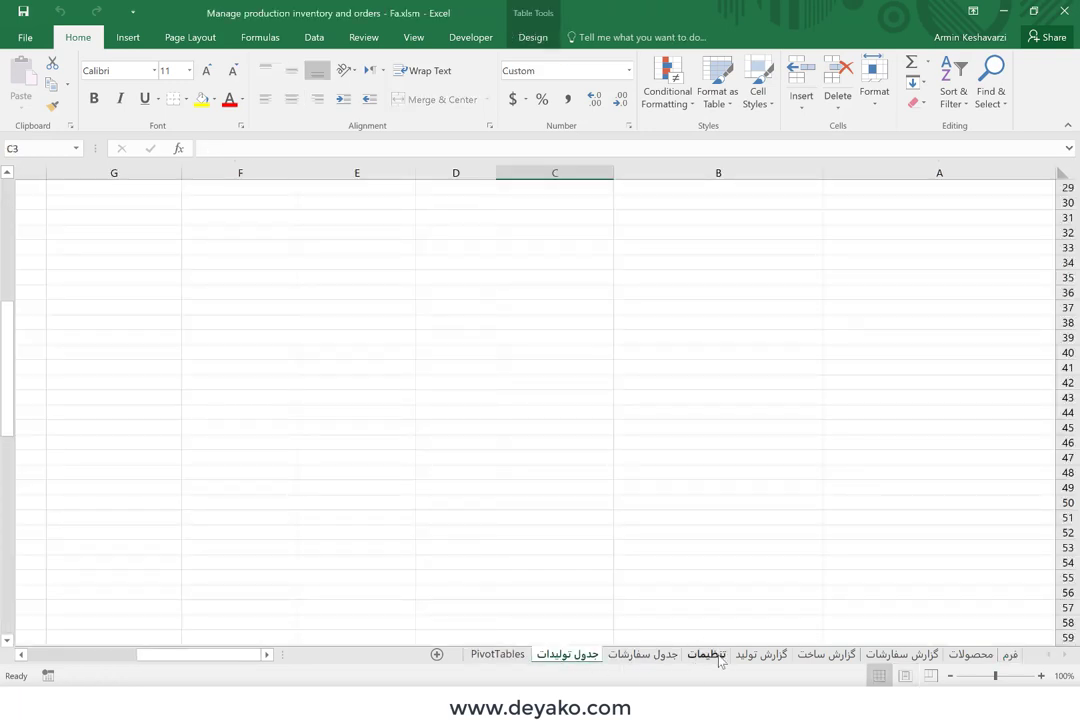
Step: Cycle through the تنظیمات, جدول سفارشات, جدول تولیدات and PivotTables sheets, ending on فرم
click(715, 655)
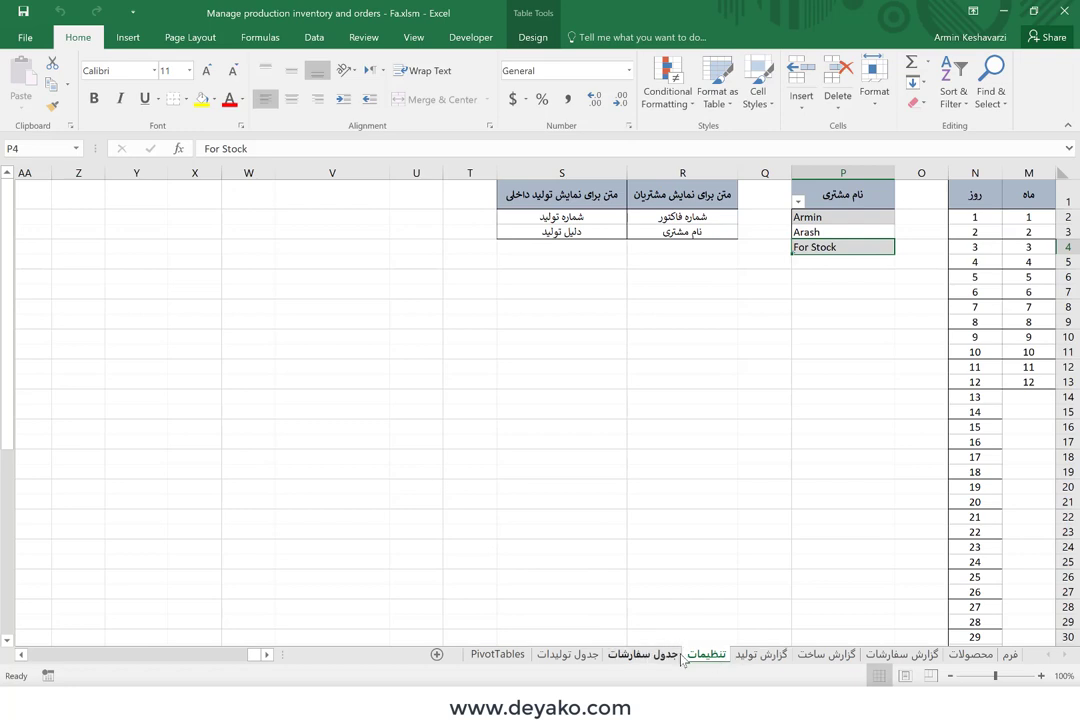
click(676, 657)
click(585, 657)
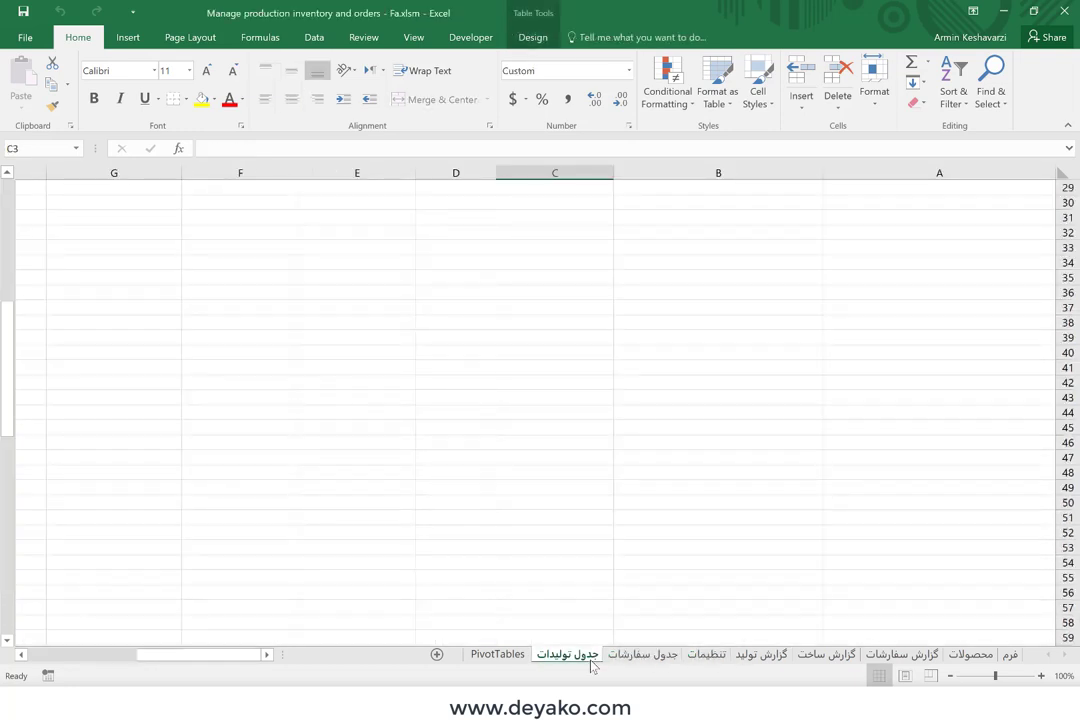
click(497, 655)
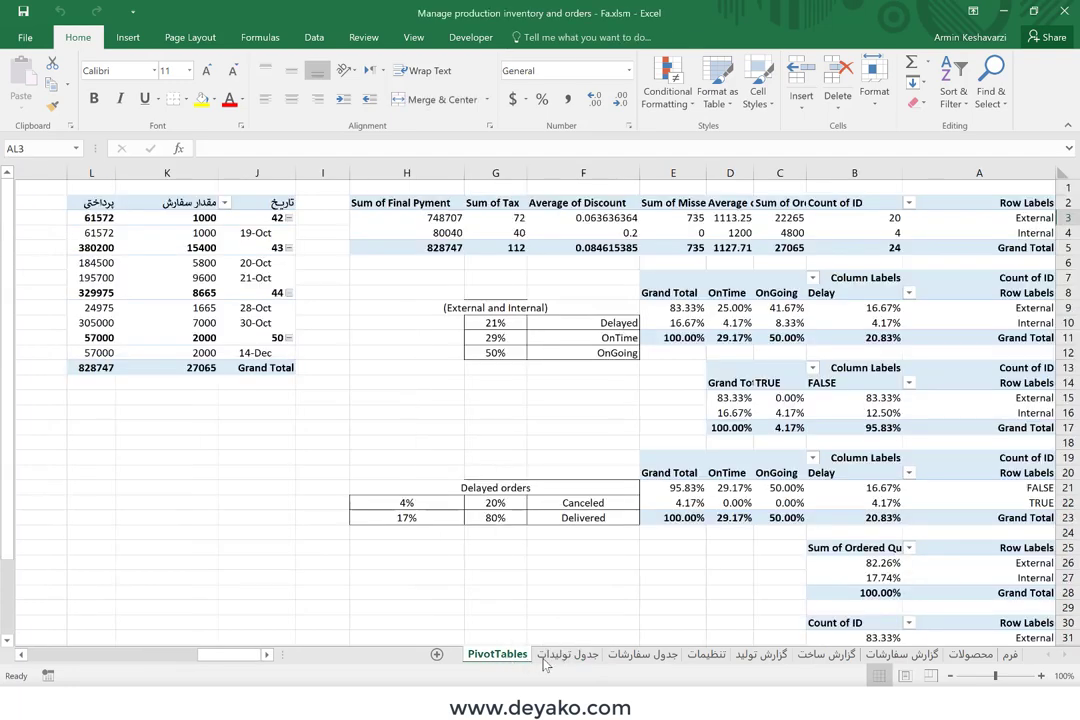
click(1008, 656)
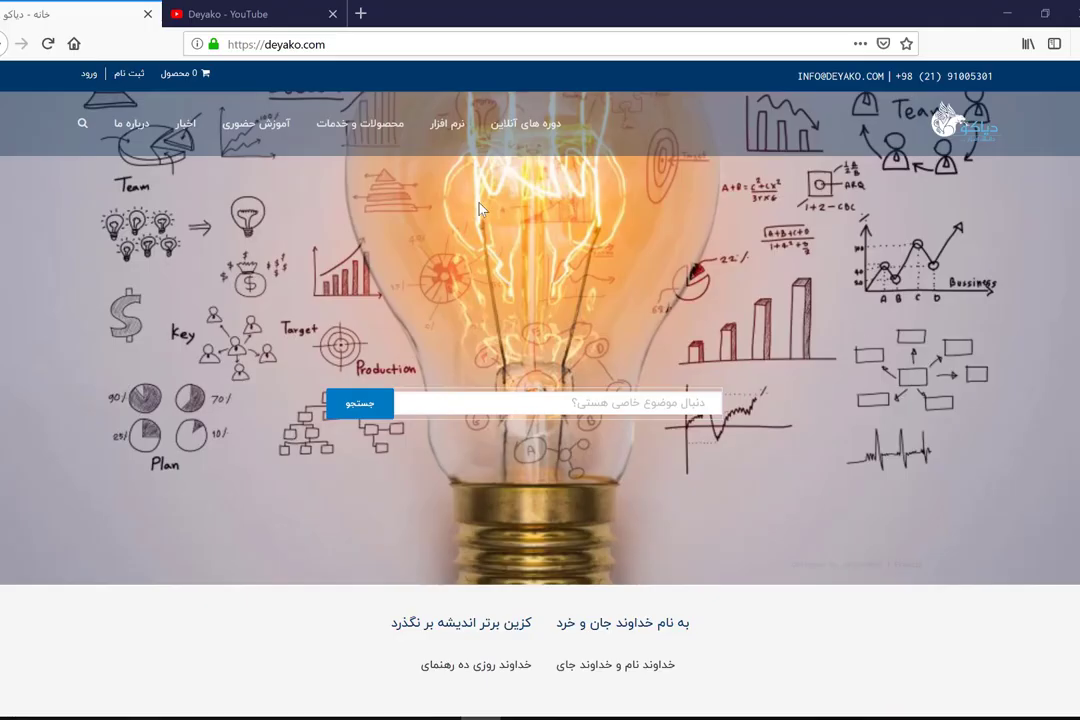
Step: Switch to the Deyako - YouTube channel tab in Firefox
click(259, 14)
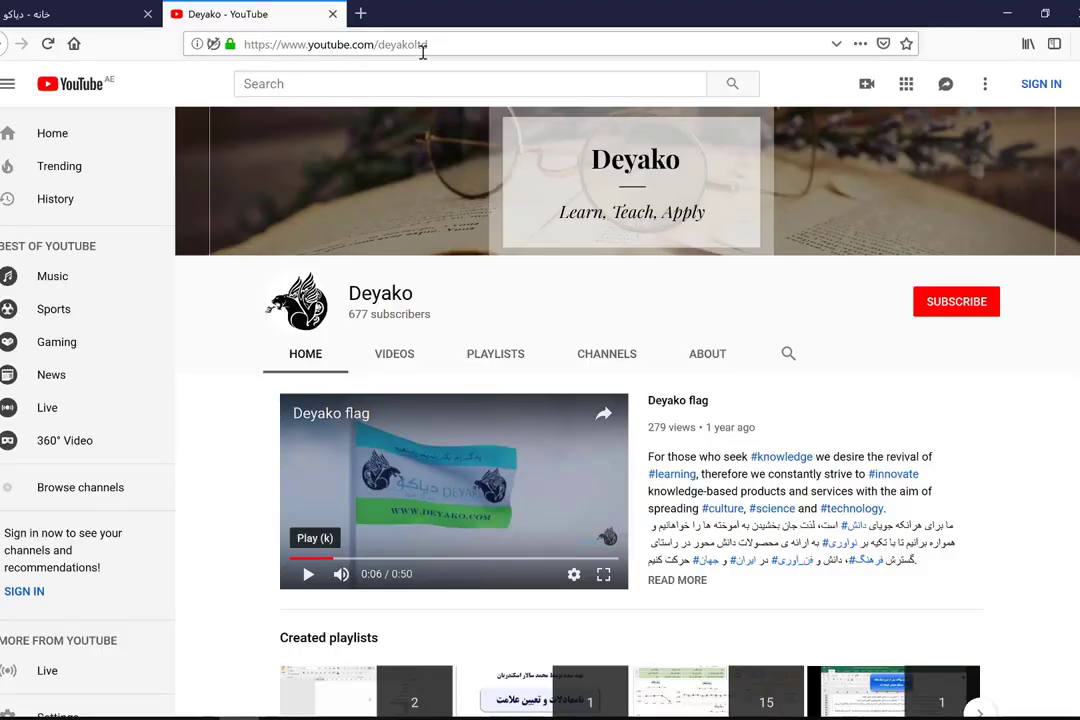